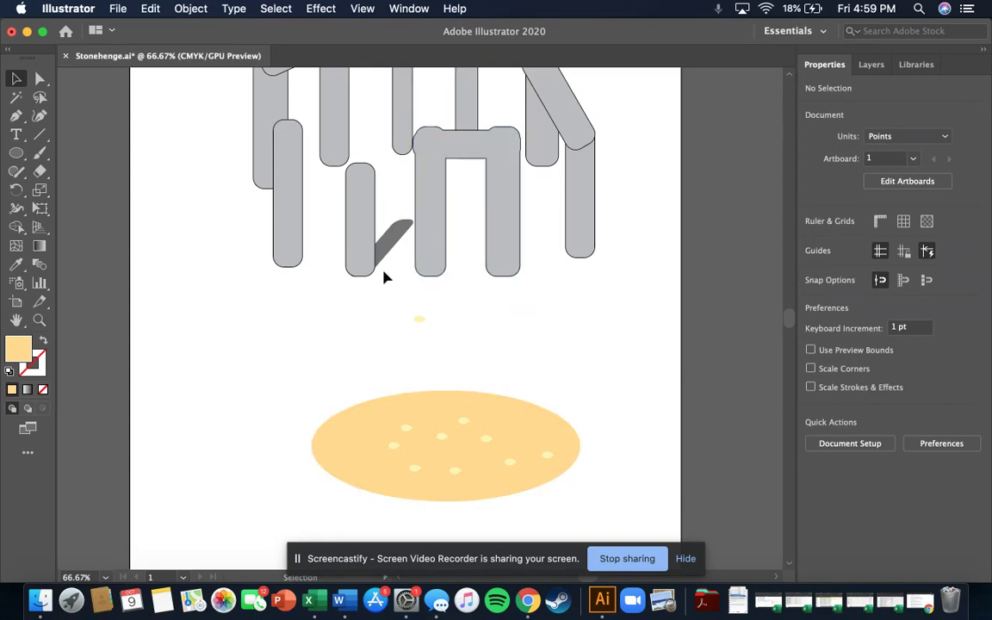
- Draw a wide, flat ellipse about 266 pt by 55 pt in the empty area above the bun
click(323, 8)
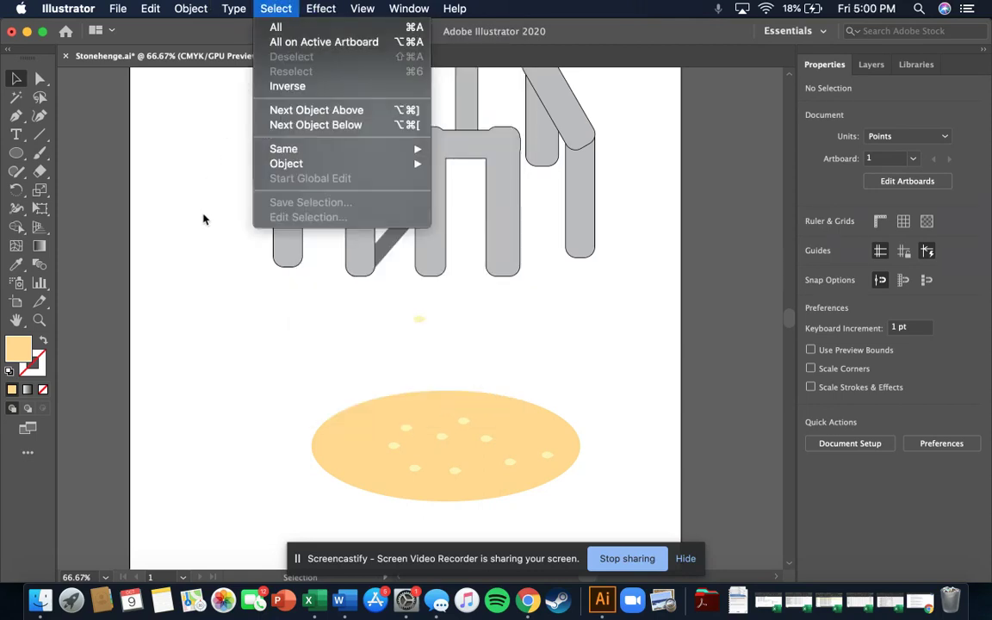
click(182, 268)
click(18, 153)
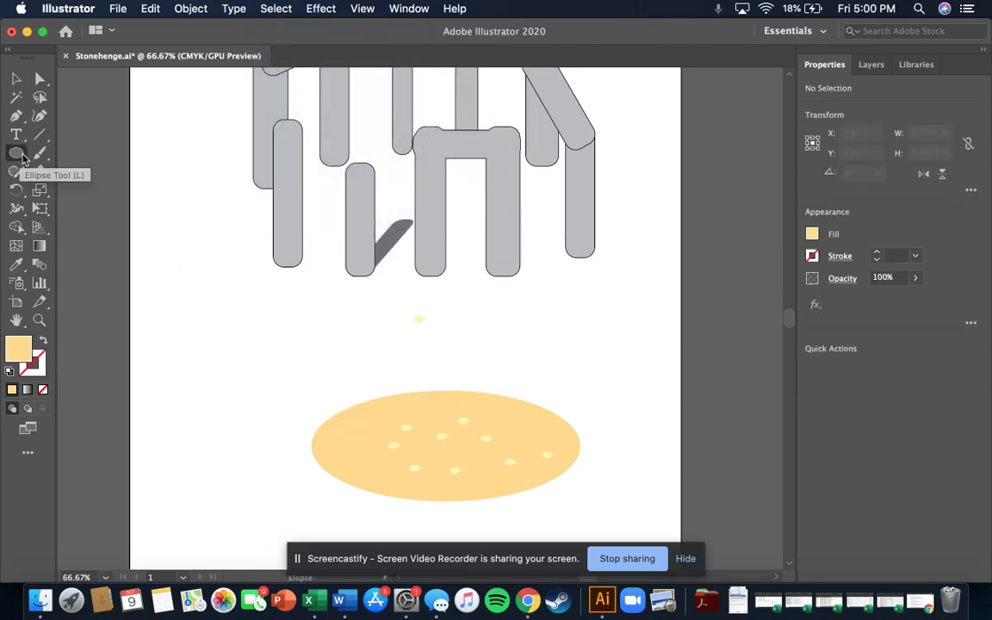
mouse_move(176, 339)
mouse_down()
mouse_move(189, 354)
mouse_move(375, 379)
mouse_move(412, 366)
mouse_up()
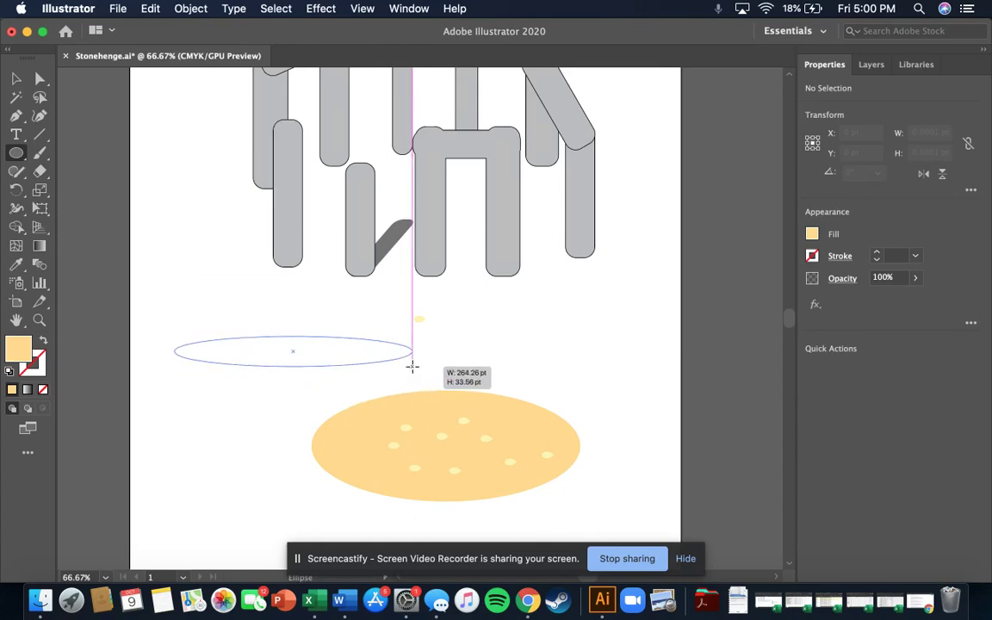
drag(412, 367, 414, 385)
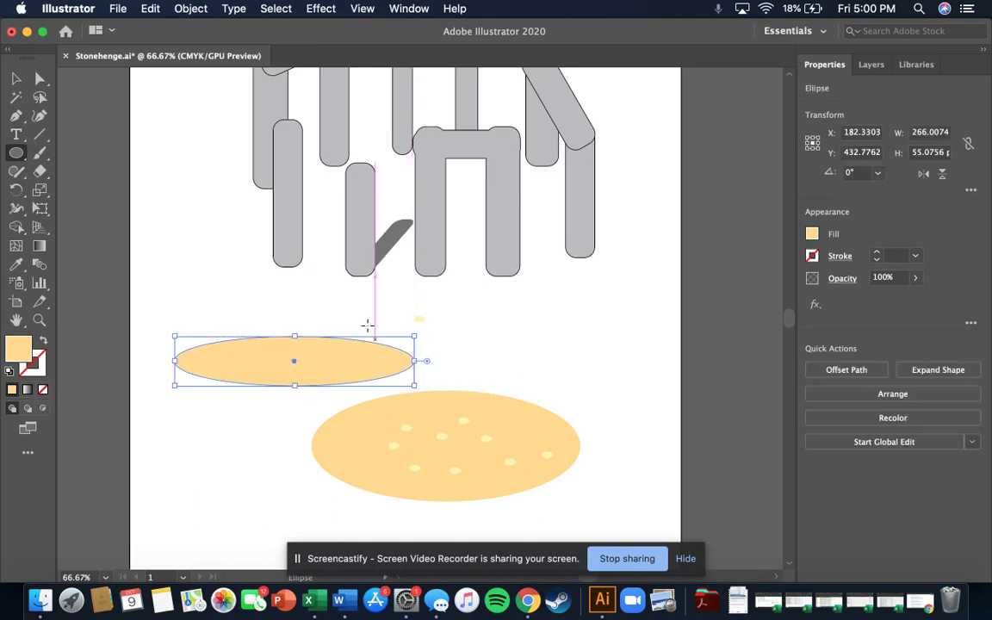
- Fill the new ellipse with a medium lettuce green from the colour spectrum
click(812, 235)
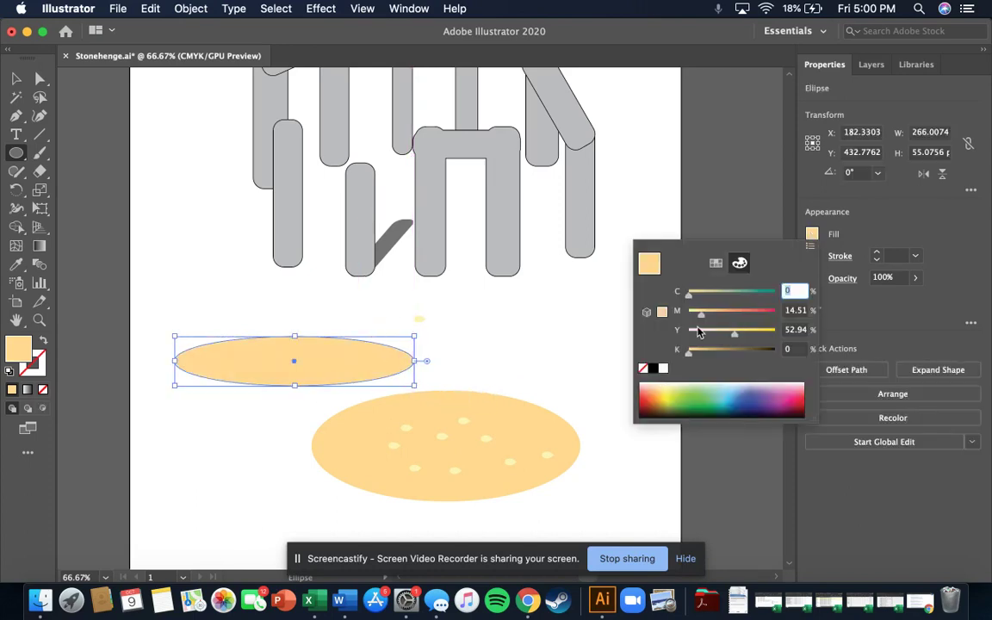
click(683, 402)
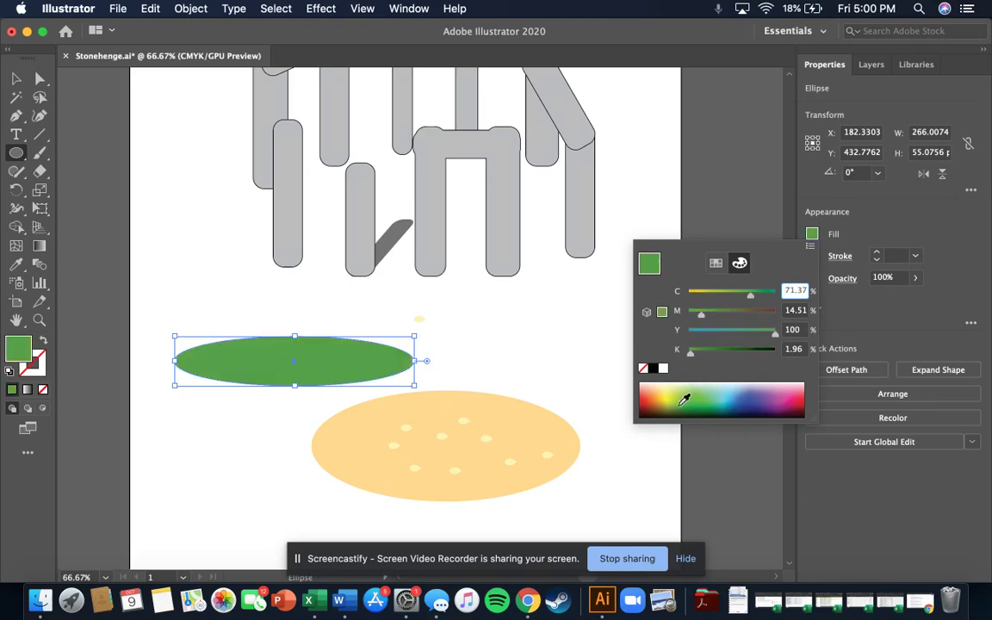
click(690, 401)
click(691, 404)
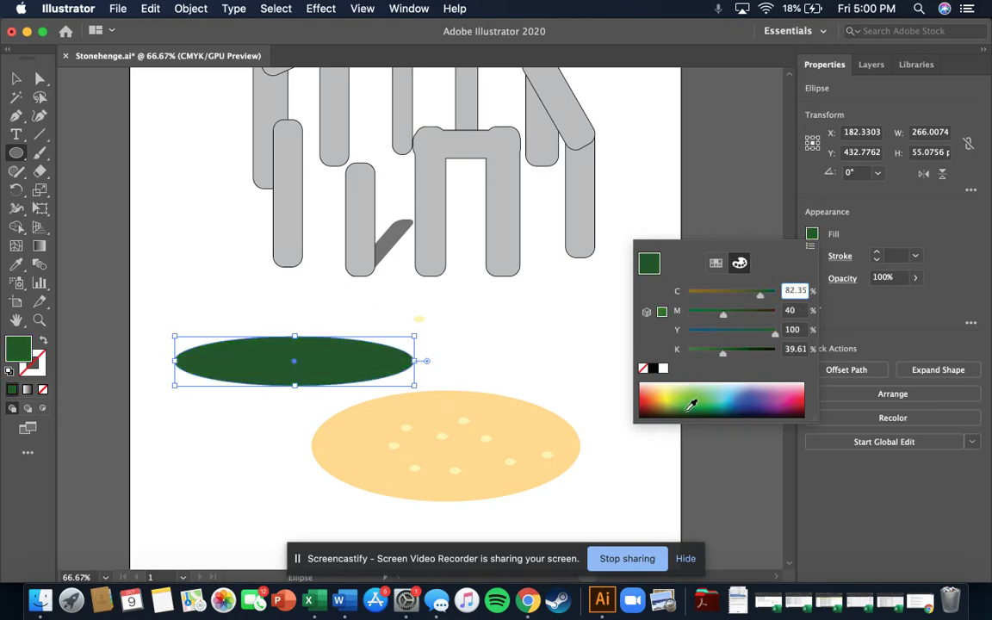
click(686, 399)
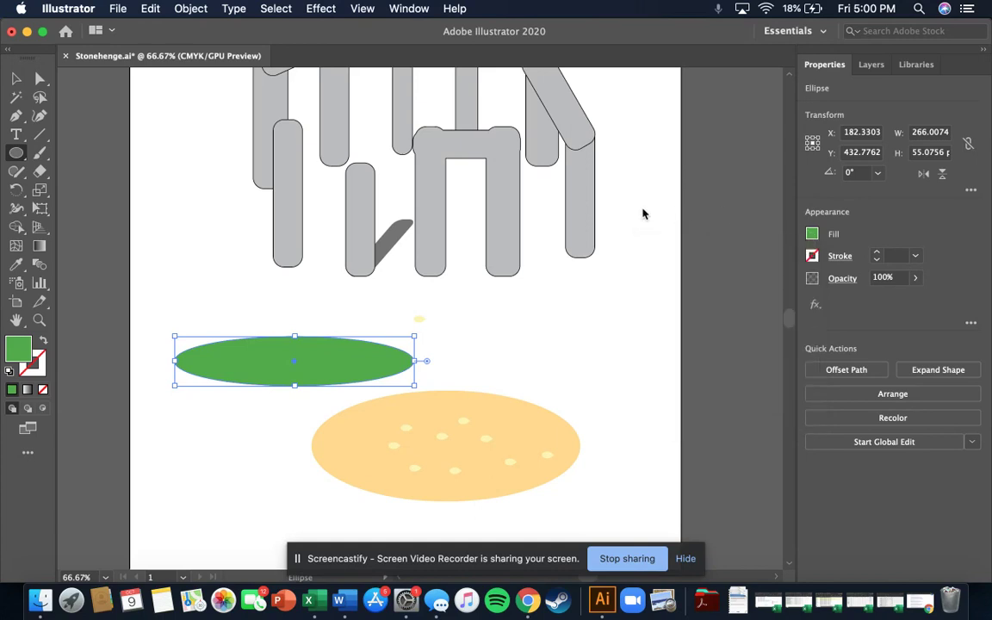
- Apply a Roughen effect to the green ellipse with a relative size of 2%, then deselect it
key(v)
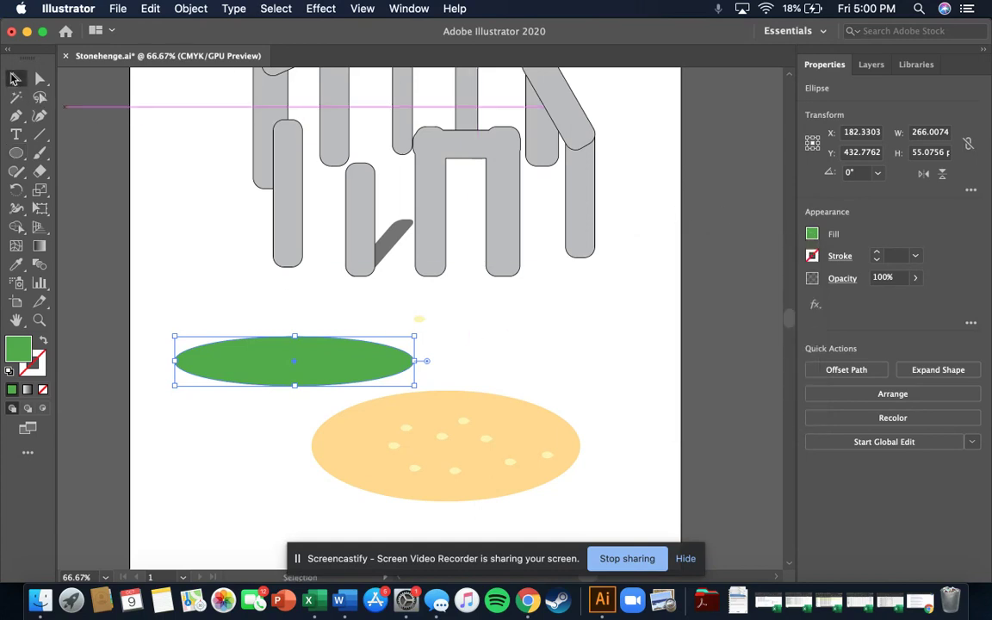
click(277, 8)
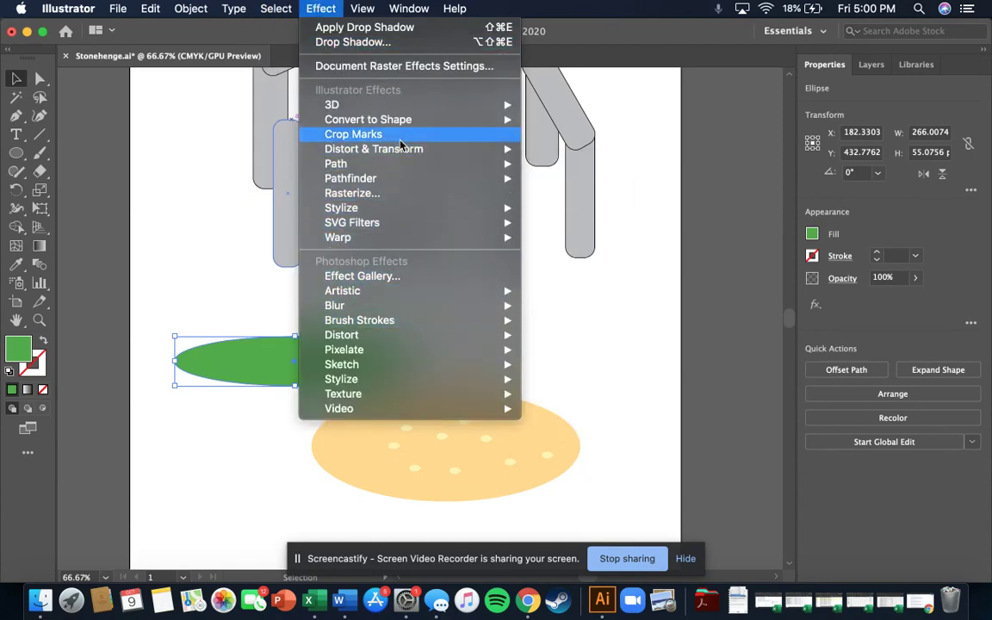
mouse_move(379, 149)
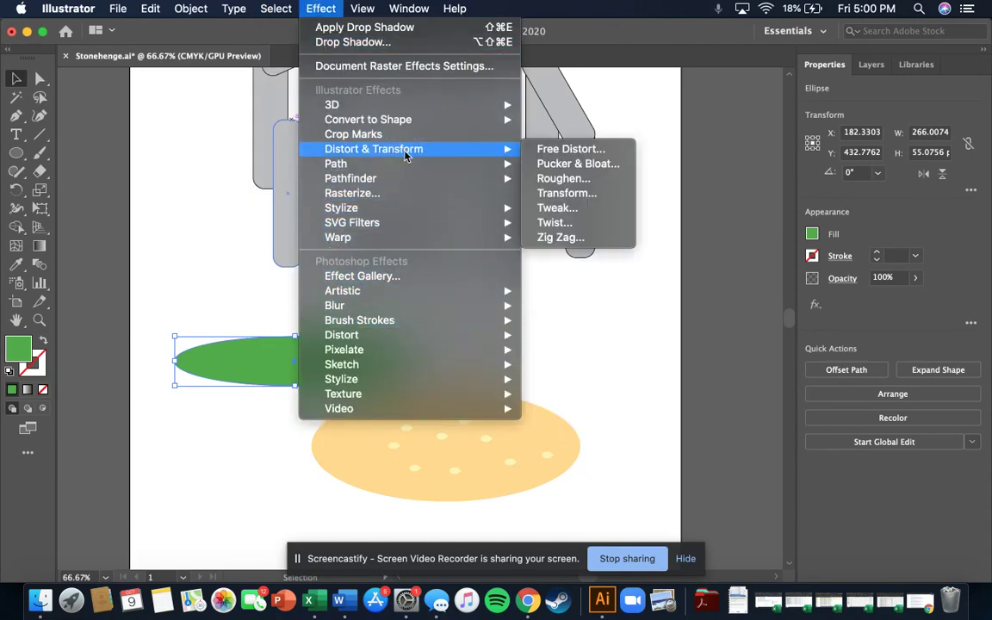
click(602, 178)
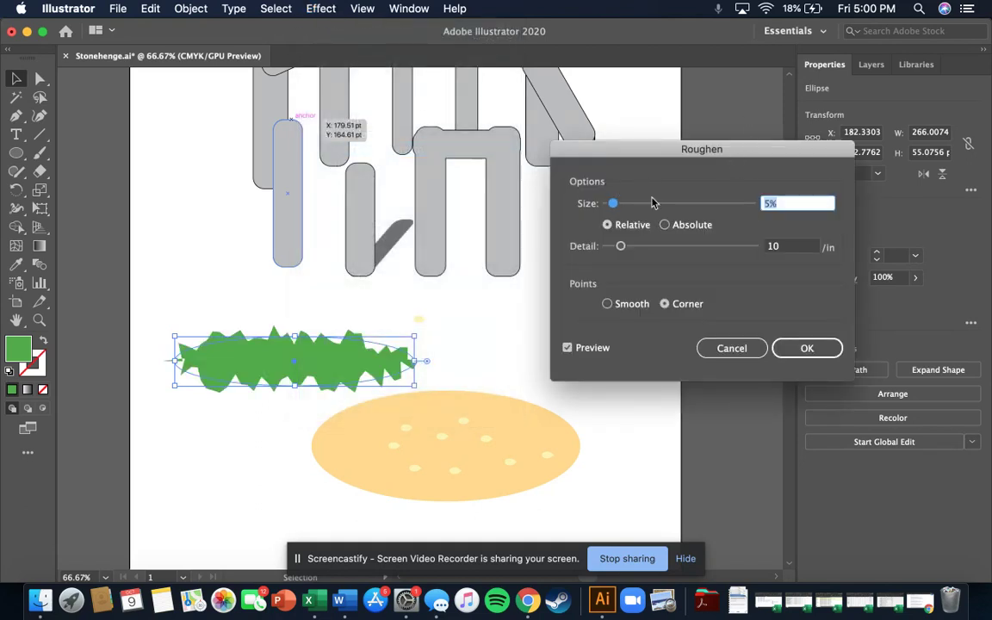
drag(613, 207, 608, 207)
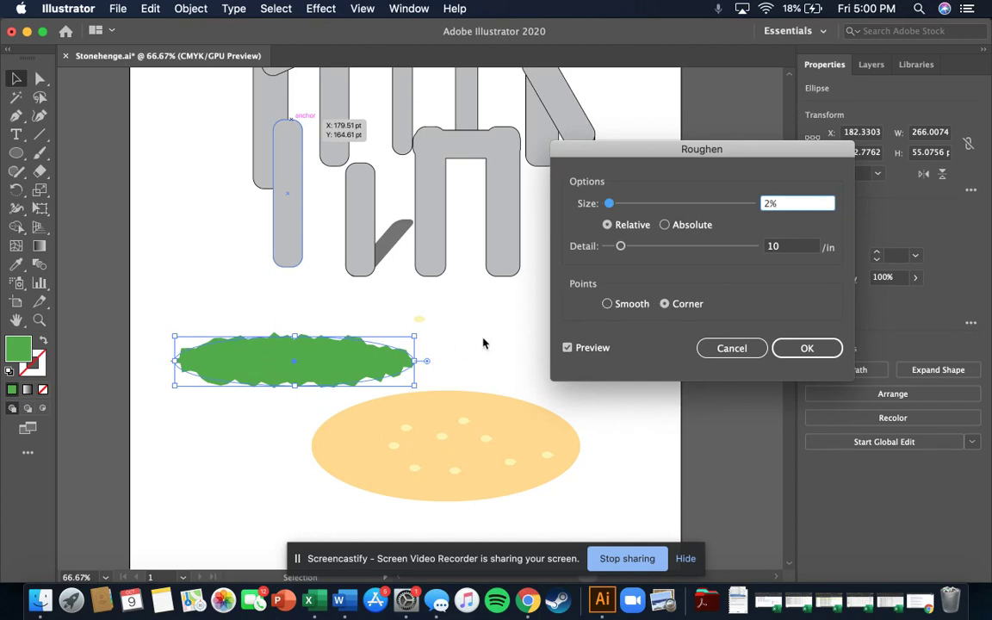
click(817, 350)
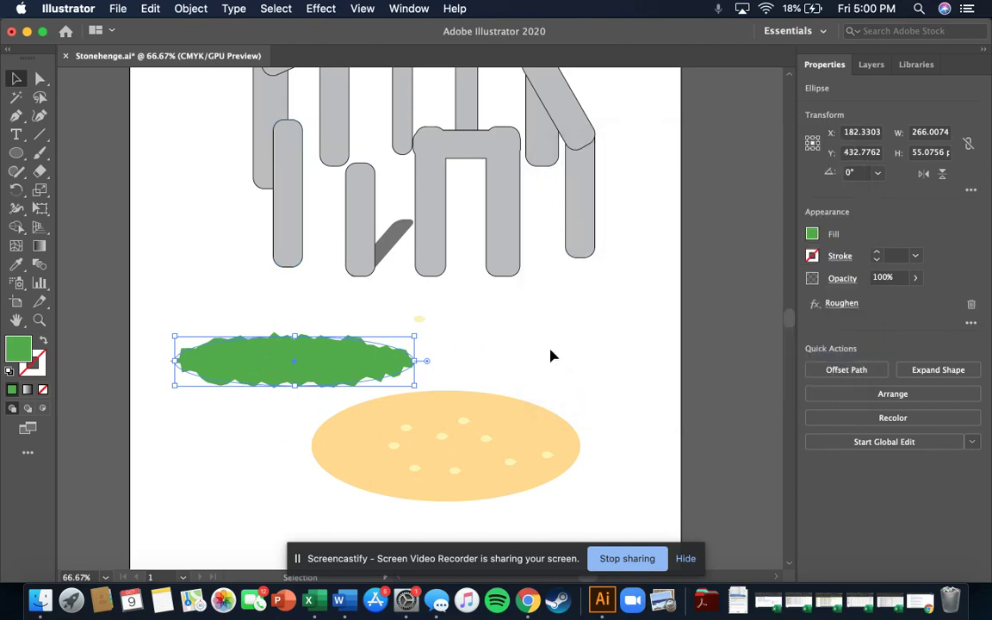
click(552, 356)
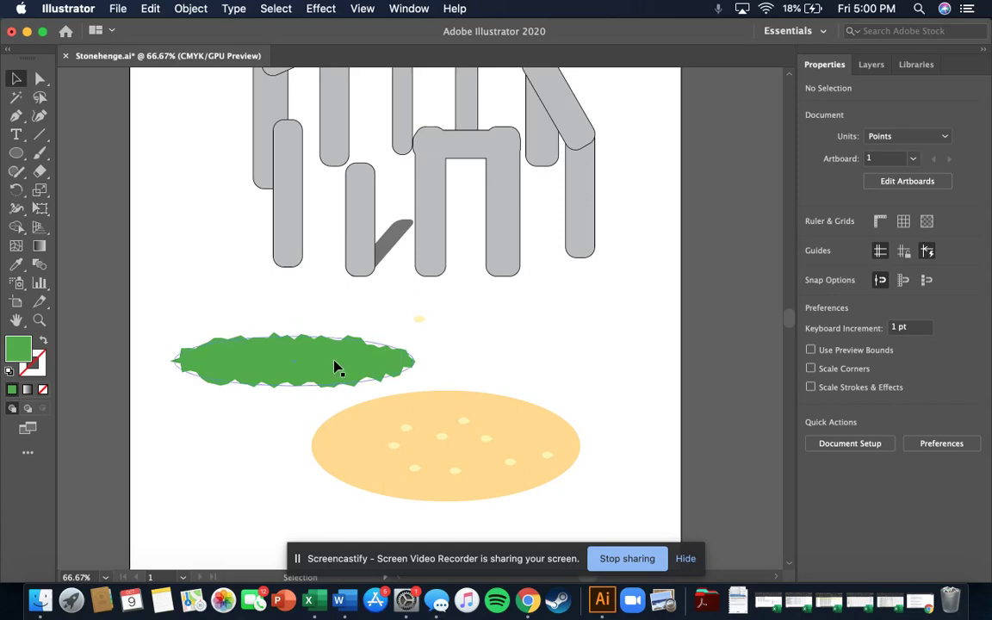
- Move the roughened lettuce shape onto the lower part of the bun
drag(392, 411, 491, 490)
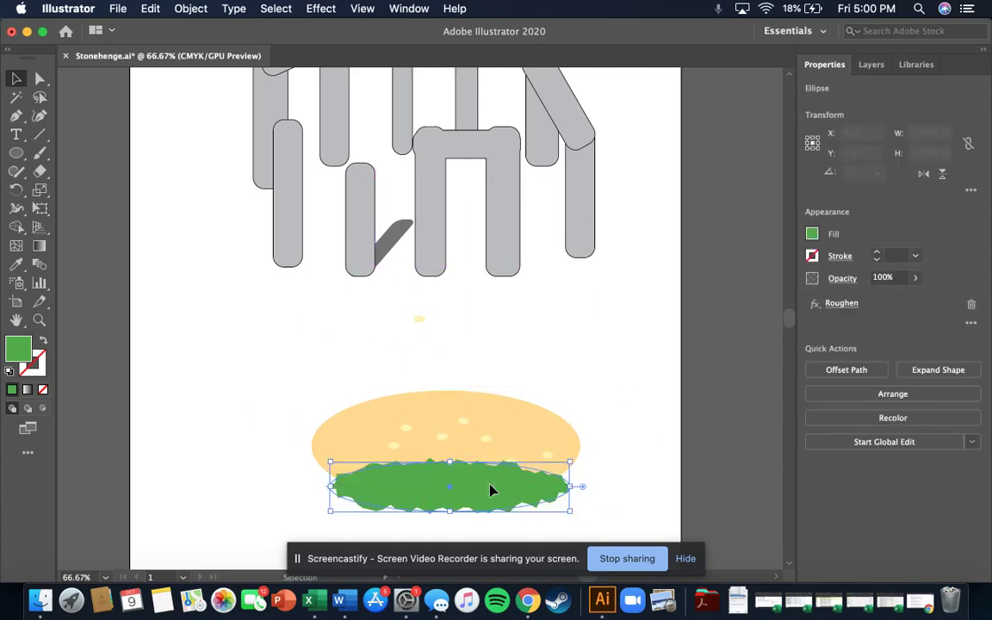
key(super+shift+bracketleft)
- Try restacking the bun ellipse by sending it one level backward and bringing it forward again
click(489, 426)
right_click(514, 428)
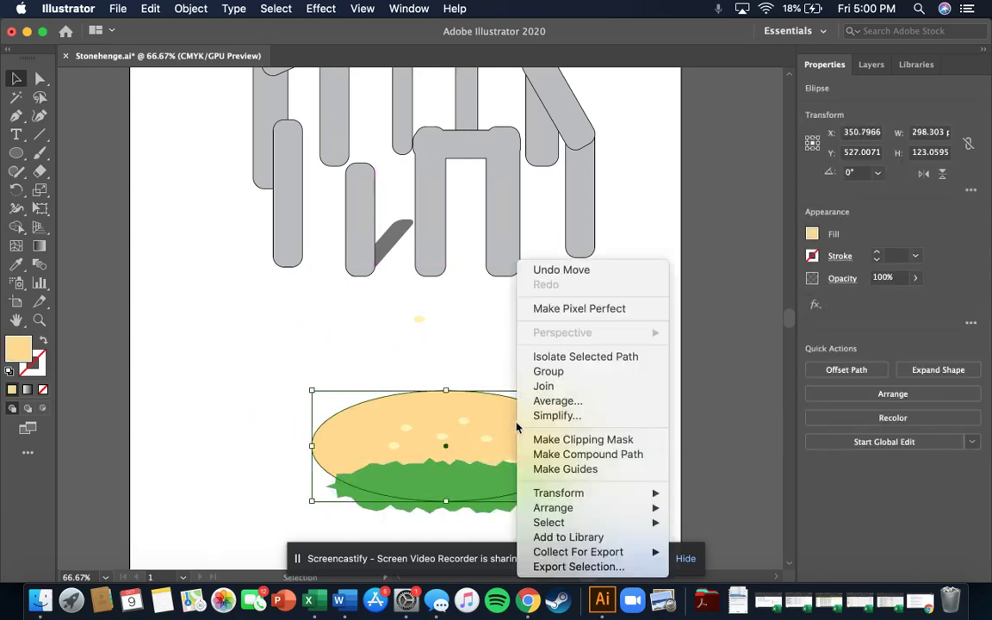
mouse_move(559, 508)
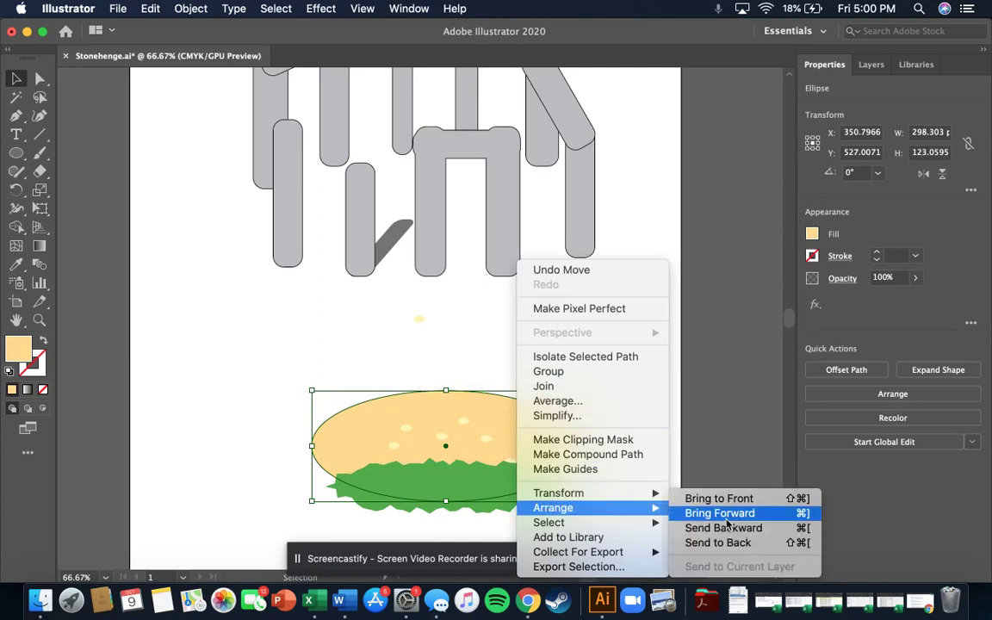
click(727, 530)
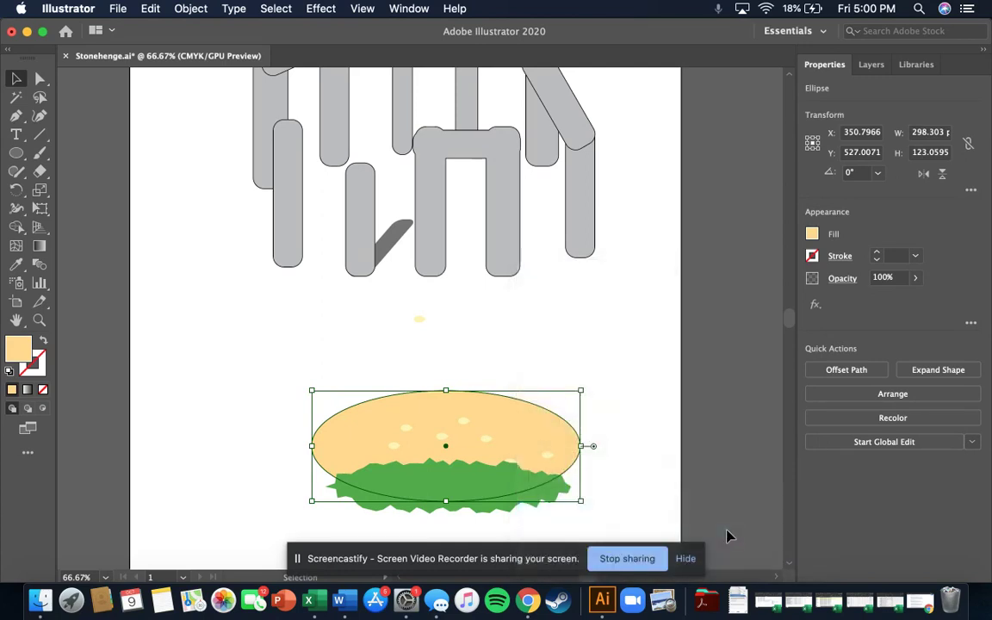
right_click(546, 458)
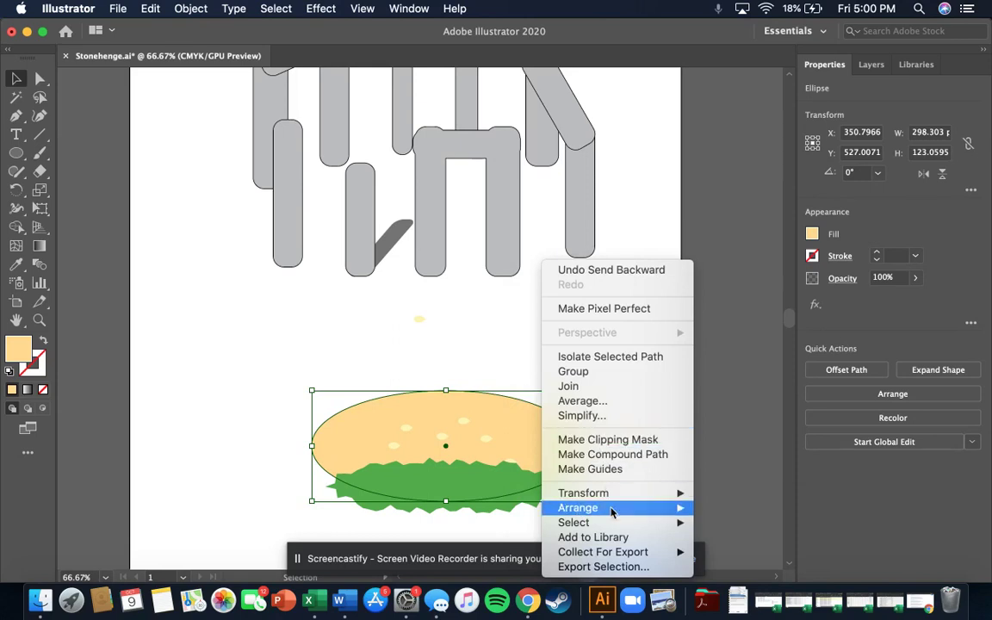
mouse_move(631, 509)
click(746, 513)
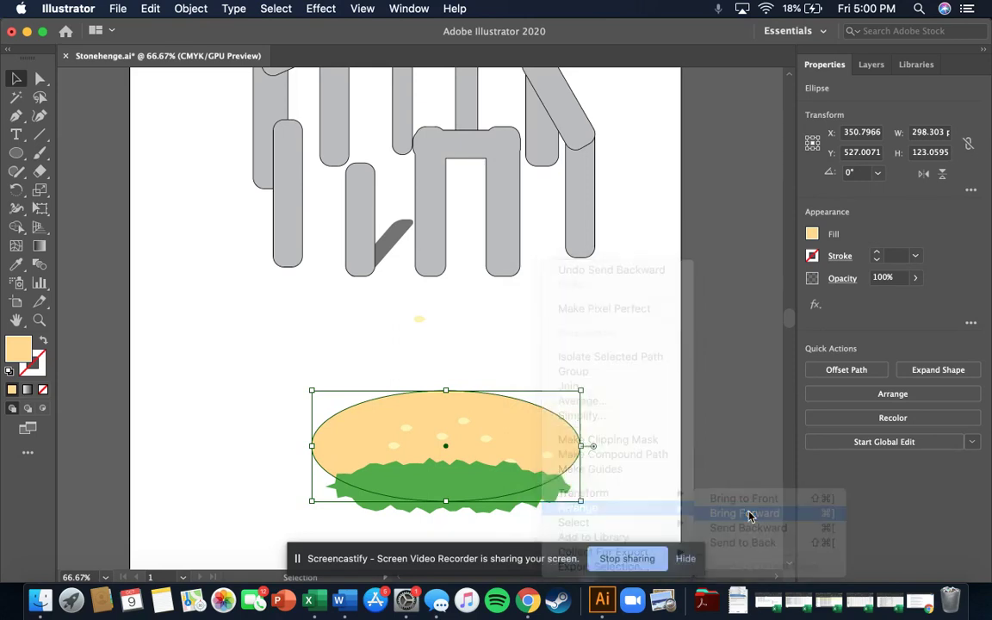
right_click(549, 454)
click(527, 456)
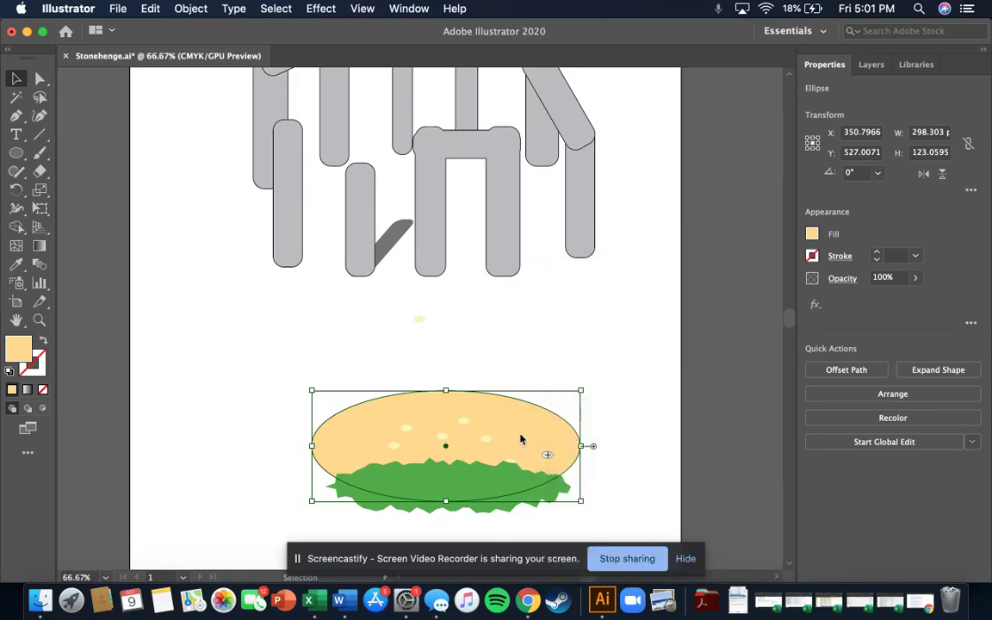
right_click(525, 436)
mouse_move(609, 497)
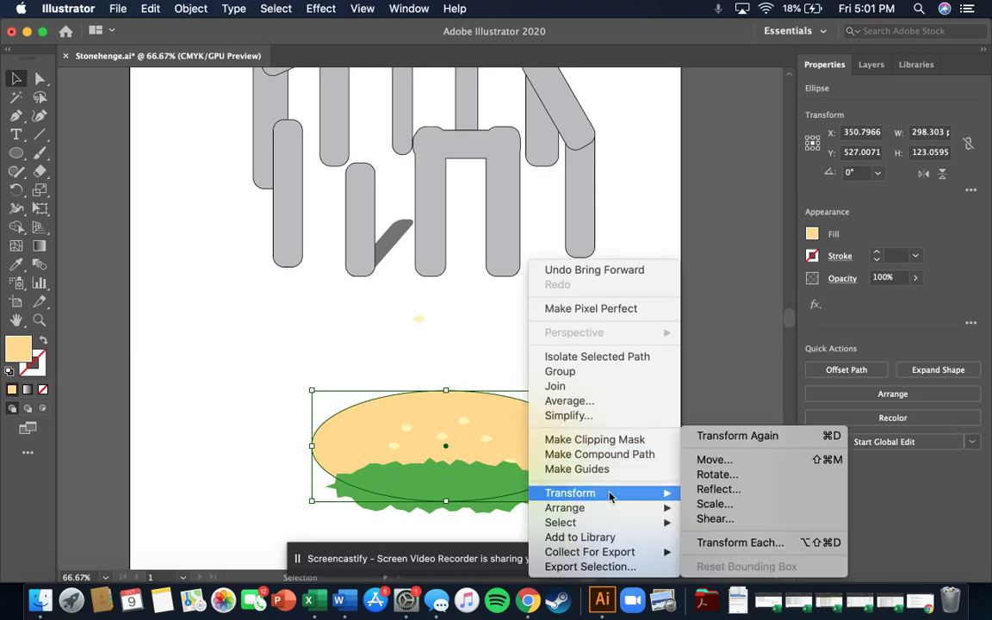
key(Escape)
key(Escape)
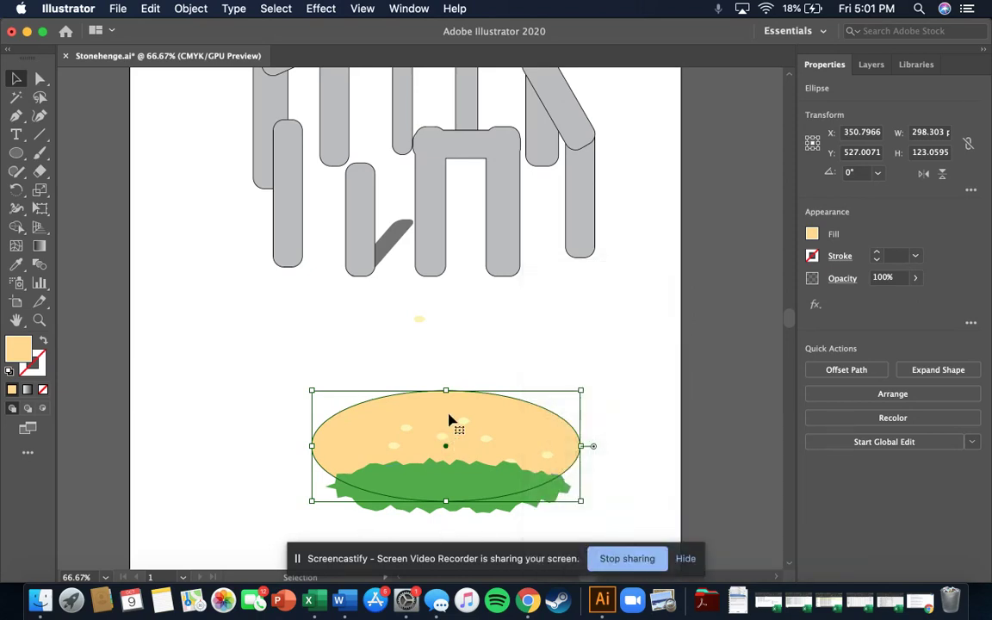
- Send the green lettuce shape to the back of the stacking order and deselect it
click(228, 523)
click(366, 503)
right_click(383, 500)
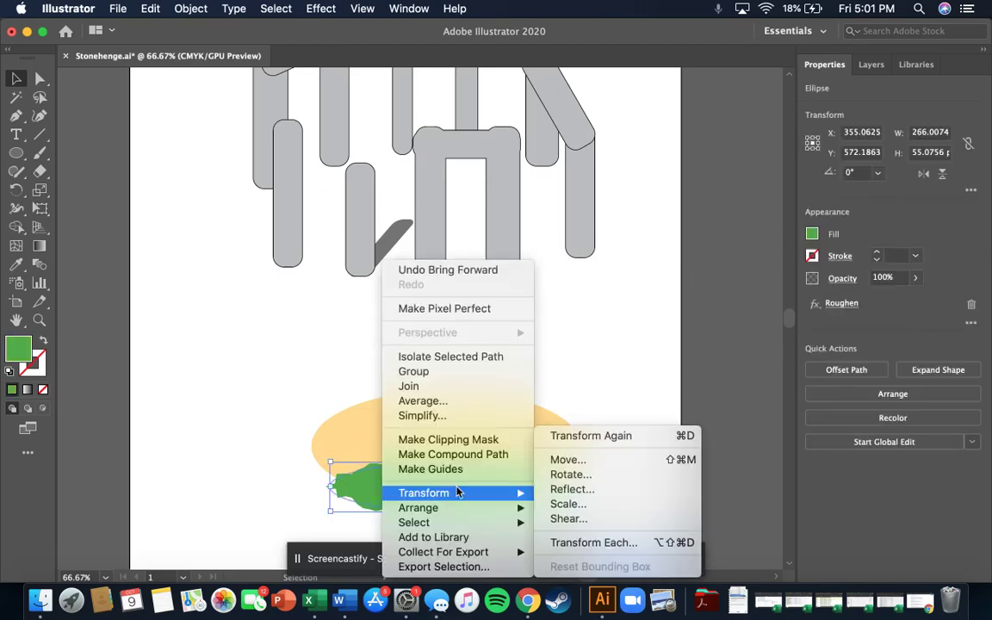
mouse_move(465, 512)
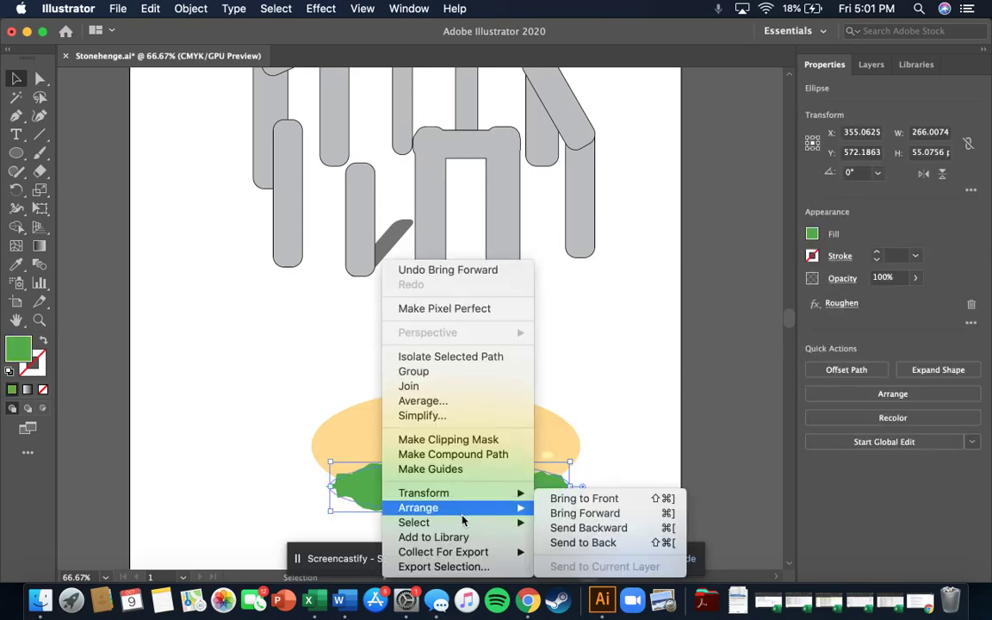
click(631, 542)
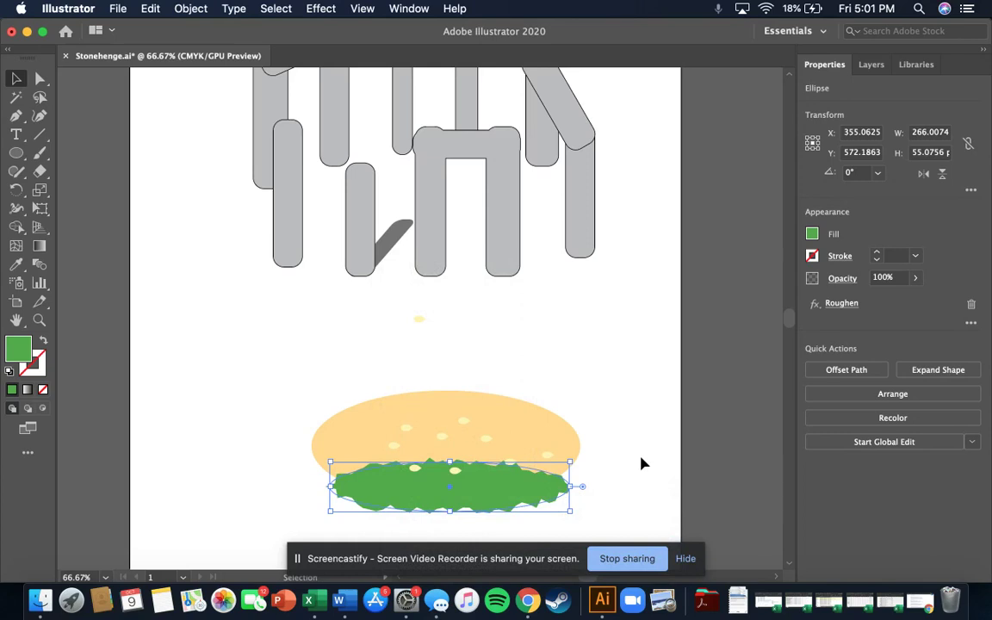
click(611, 507)
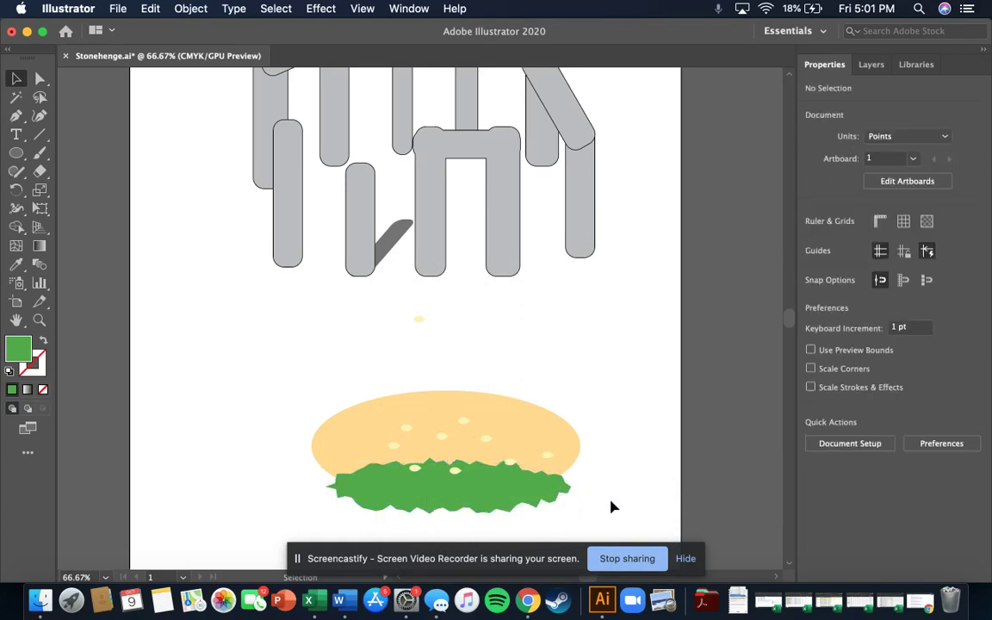
- Repeat Send to Back on the lettuce shape to try placing it behind the bun
click(395, 503)
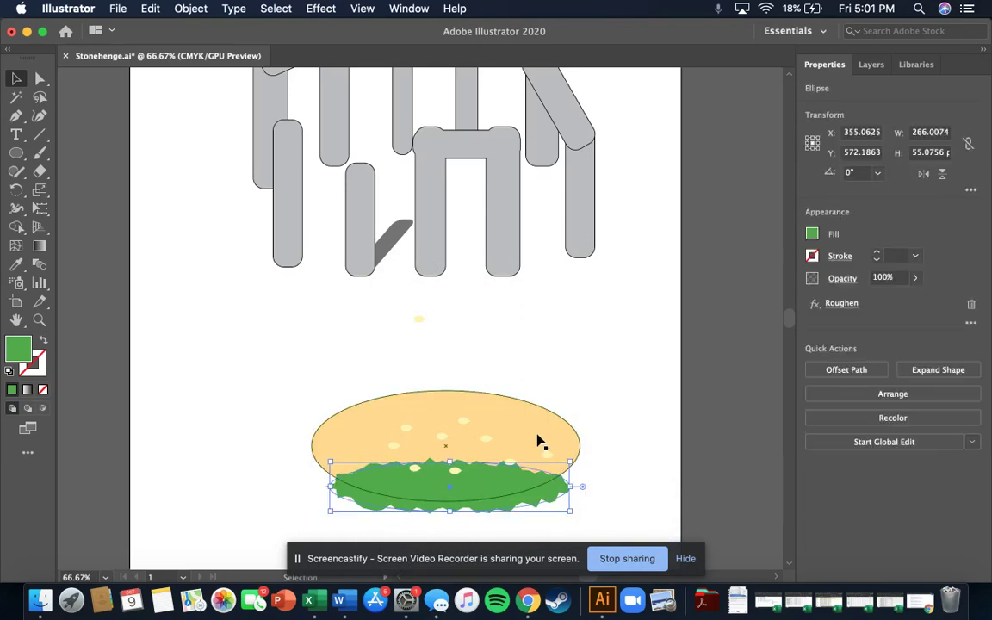
right_click(523, 480)
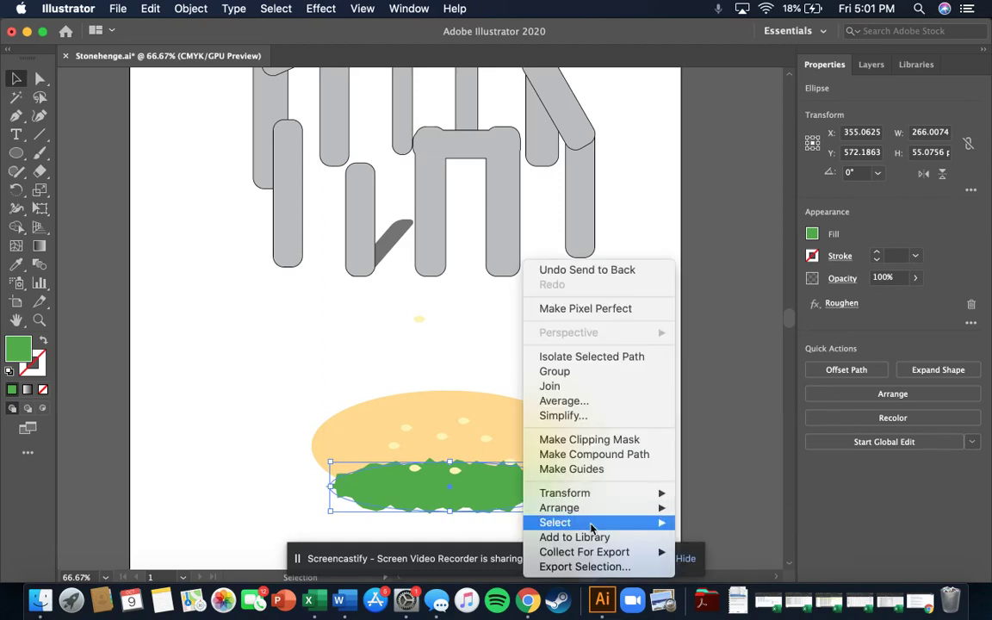
mouse_move(623, 514)
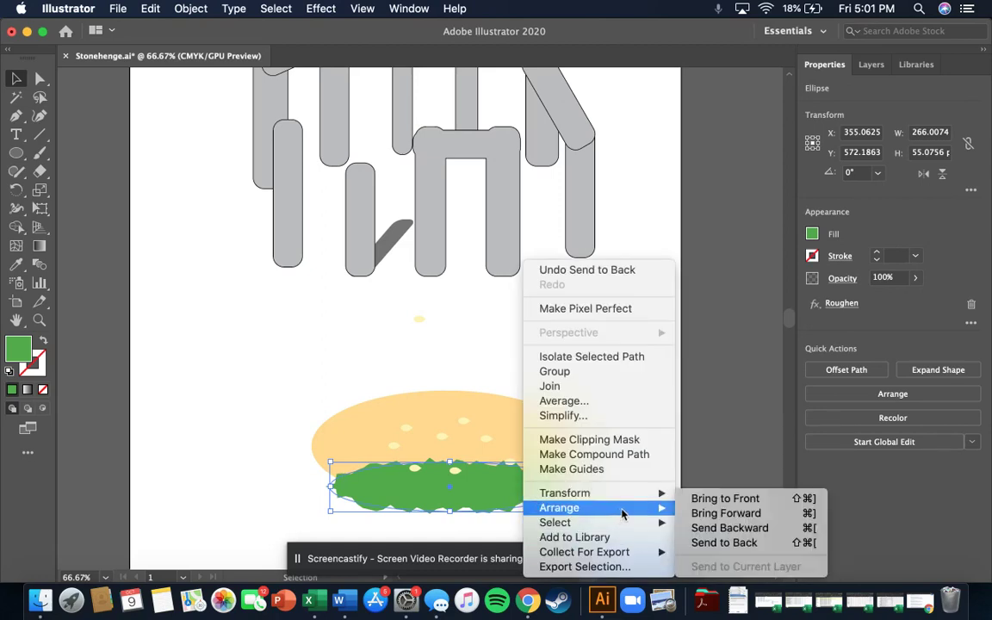
click(733, 544)
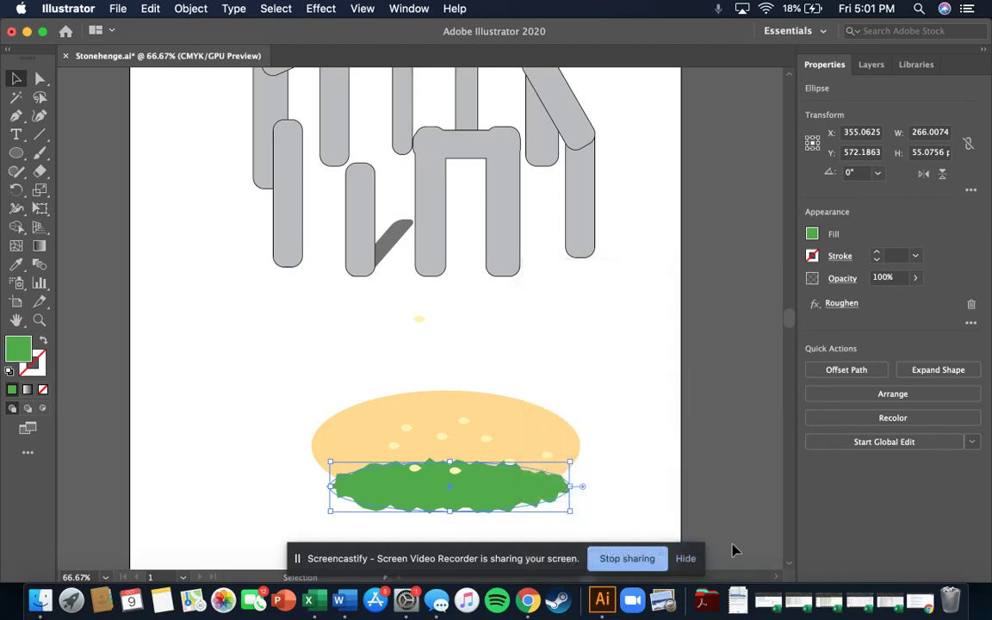
click(660, 469)
- Select the bun ellipse, check which layer it belongs to, and deselect it
click(573, 443)
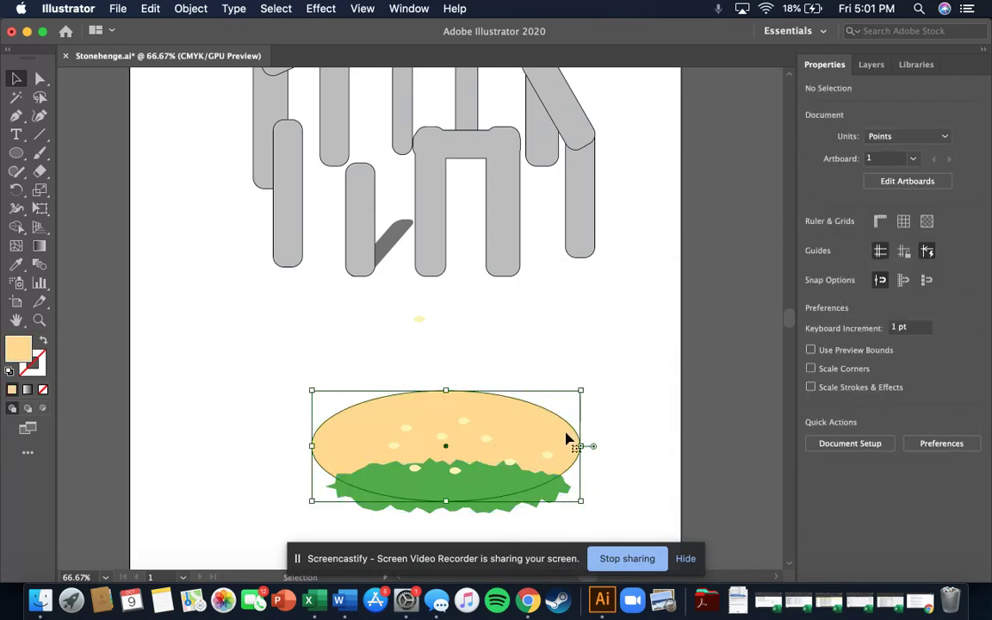
click(869, 66)
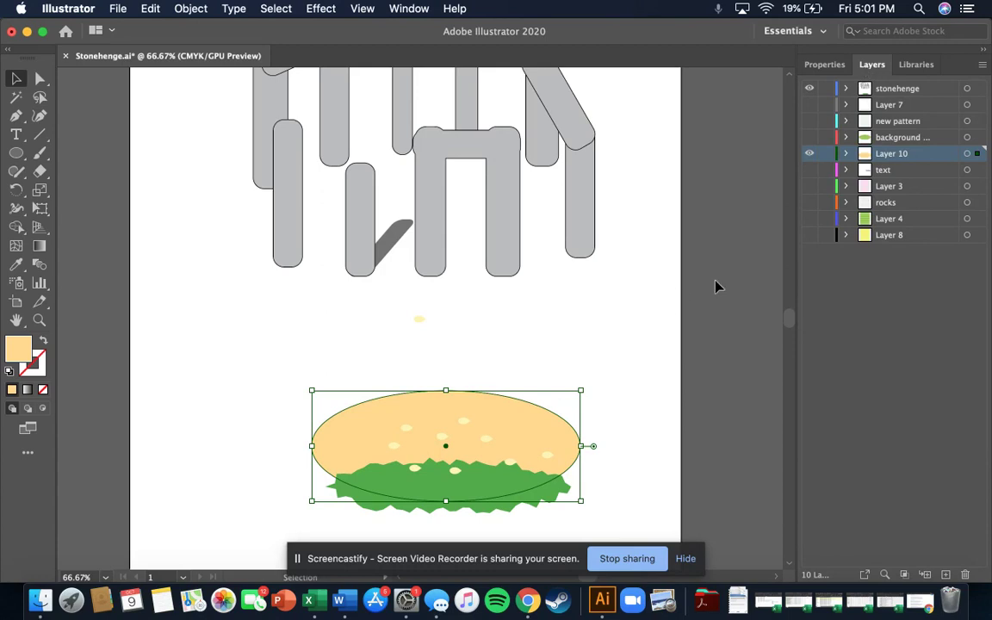
click(637, 504)
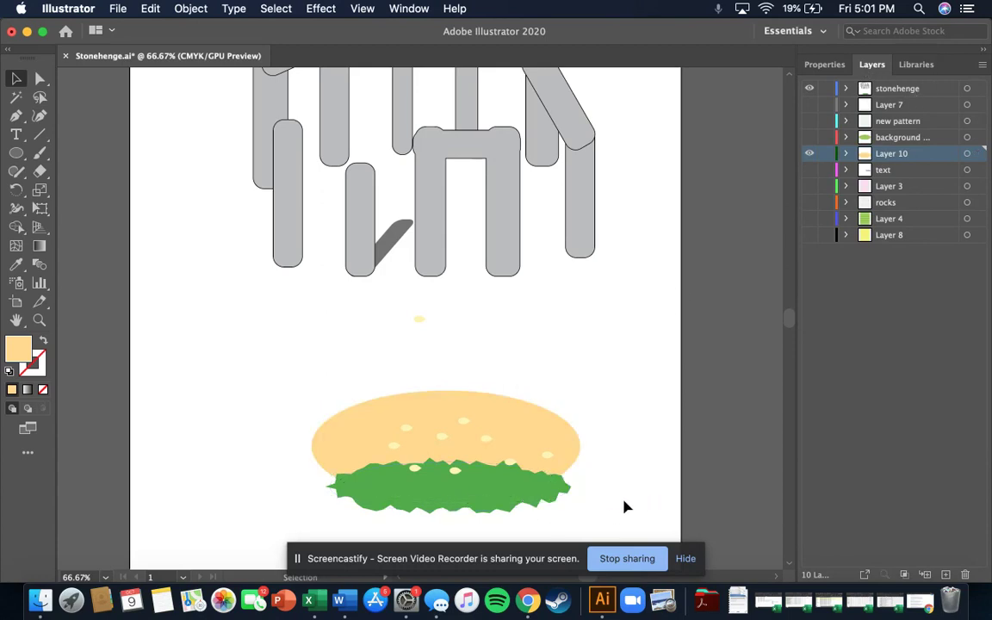
- Try once more to place the green lettuce behind the bun by sending it to the back
click(480, 514)
right_click(478, 521)
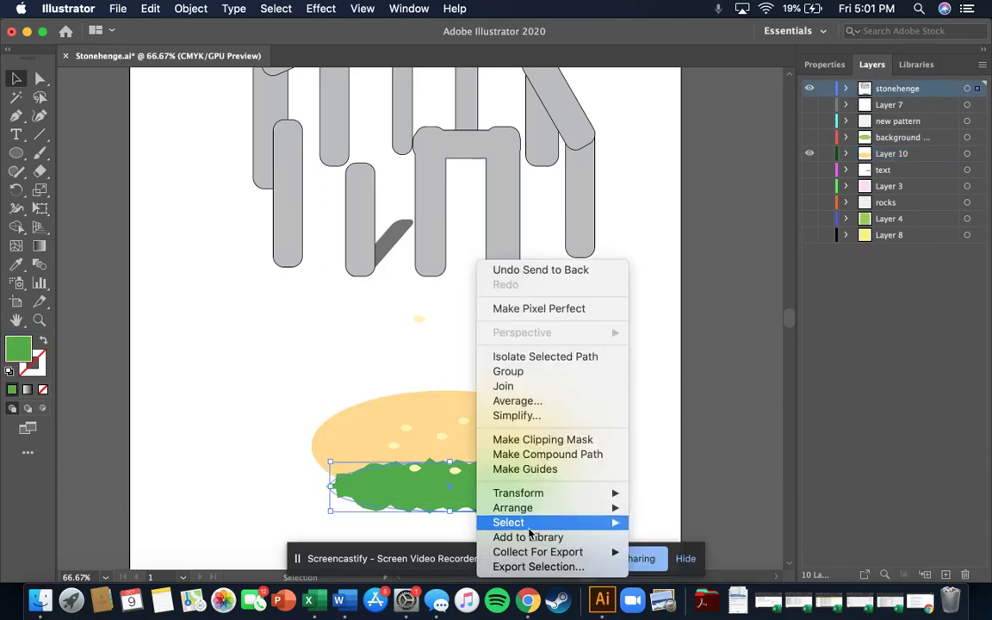
mouse_move(571, 511)
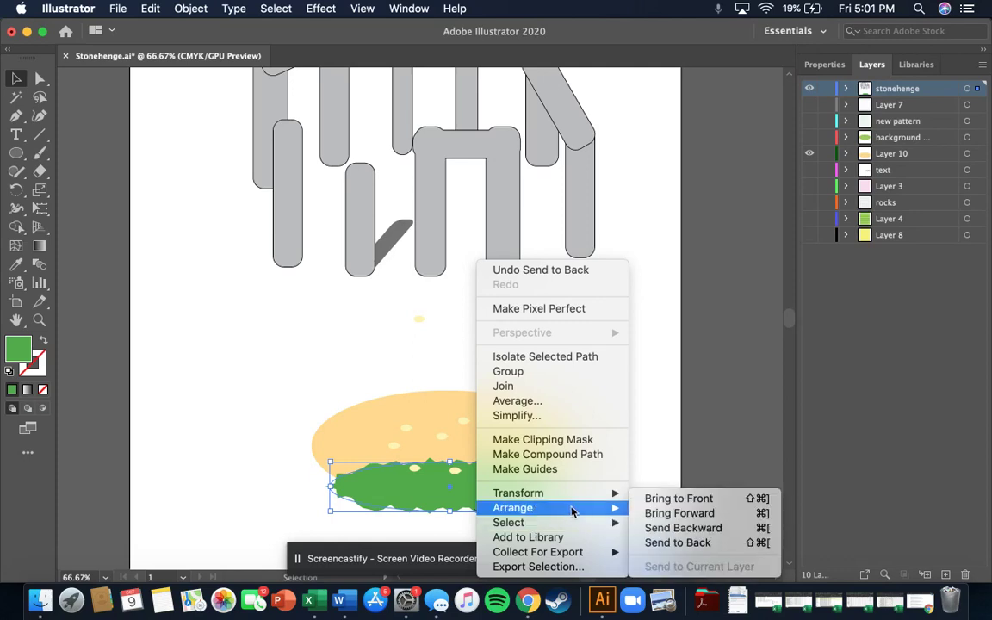
click(694, 542)
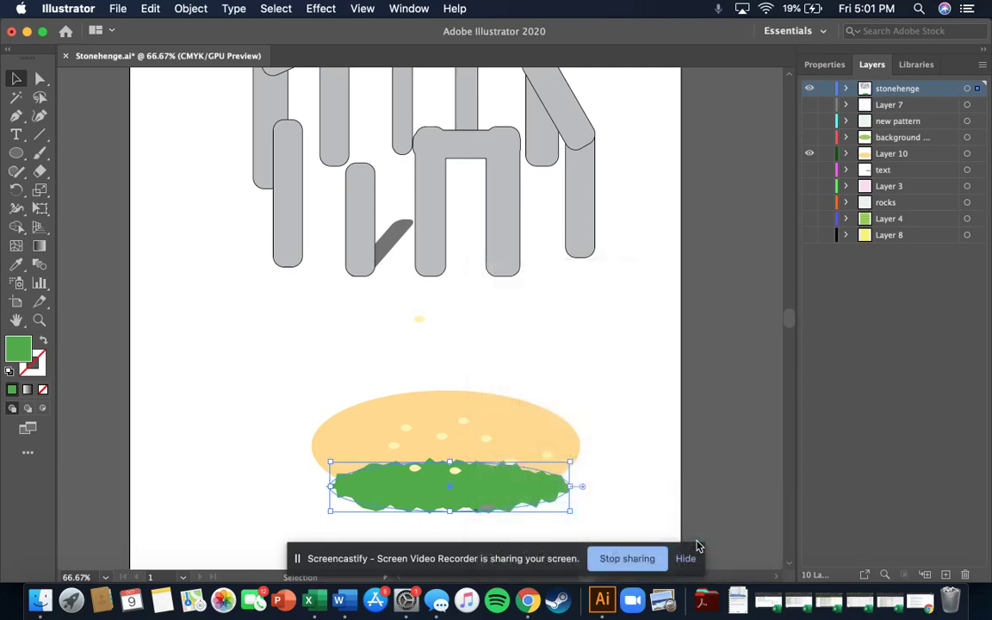
- Try bringing the bun ellipse to the front of the stacking order to cover the lettuce
click(534, 421)
right_click(533, 422)
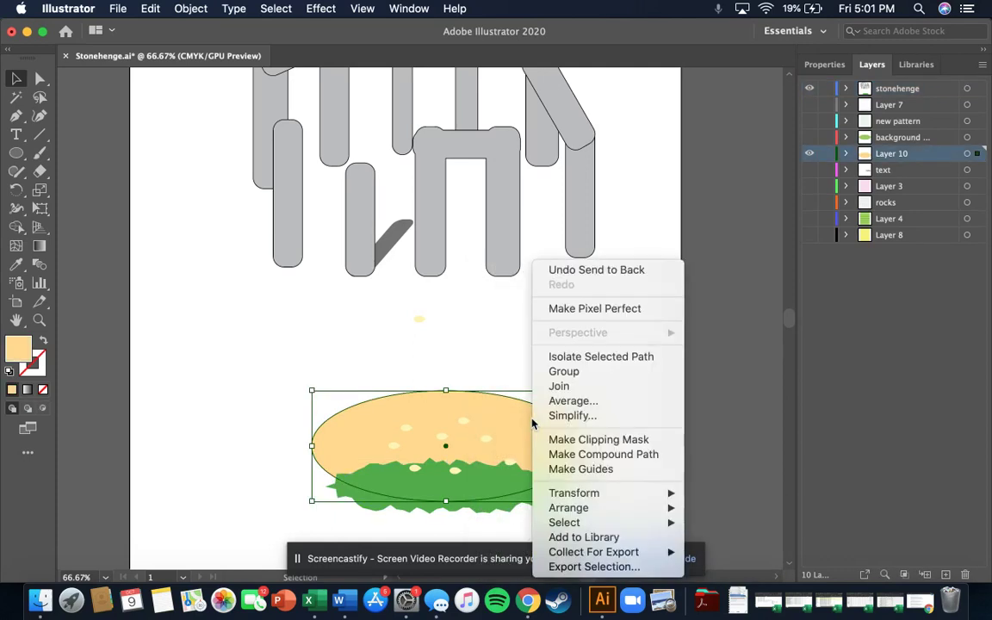
mouse_move(612, 522)
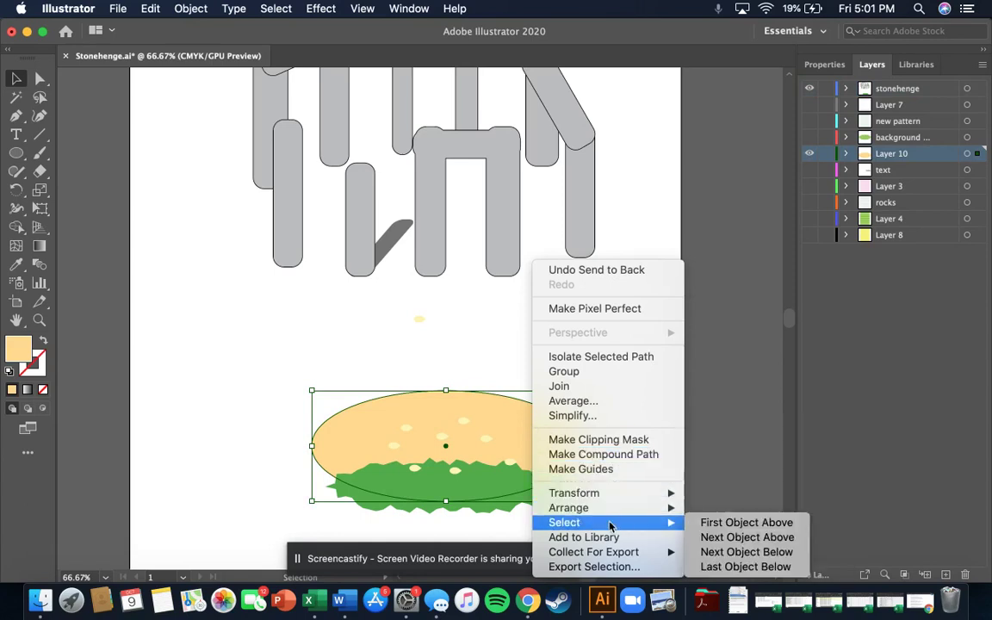
mouse_move(570, 508)
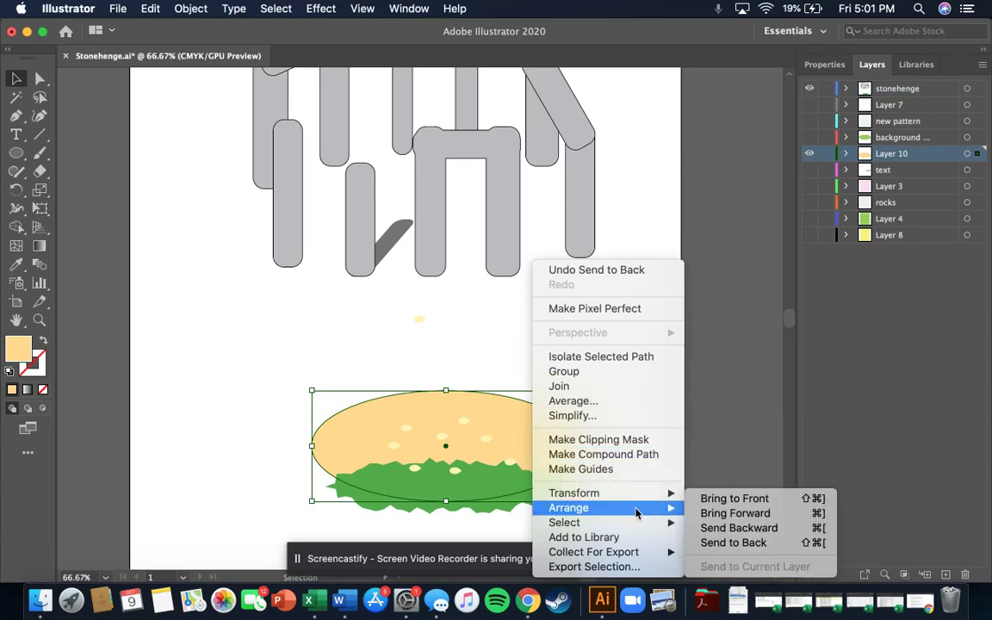
click(746, 499)
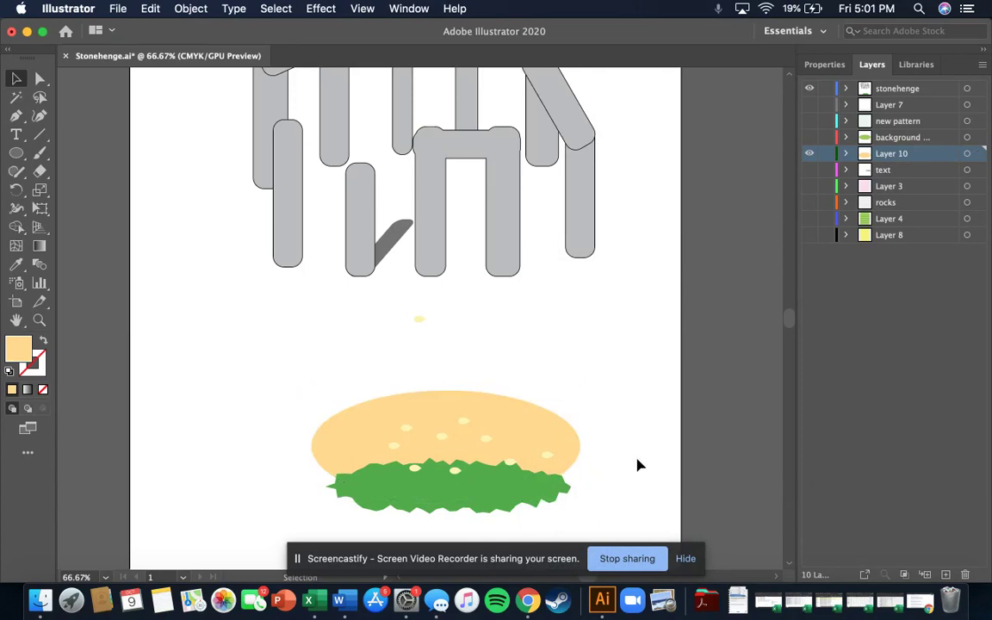
- Nudge the bun ellipse slightly to the left, bring it to the front again, and deselect it
drag(543, 443, 521, 440)
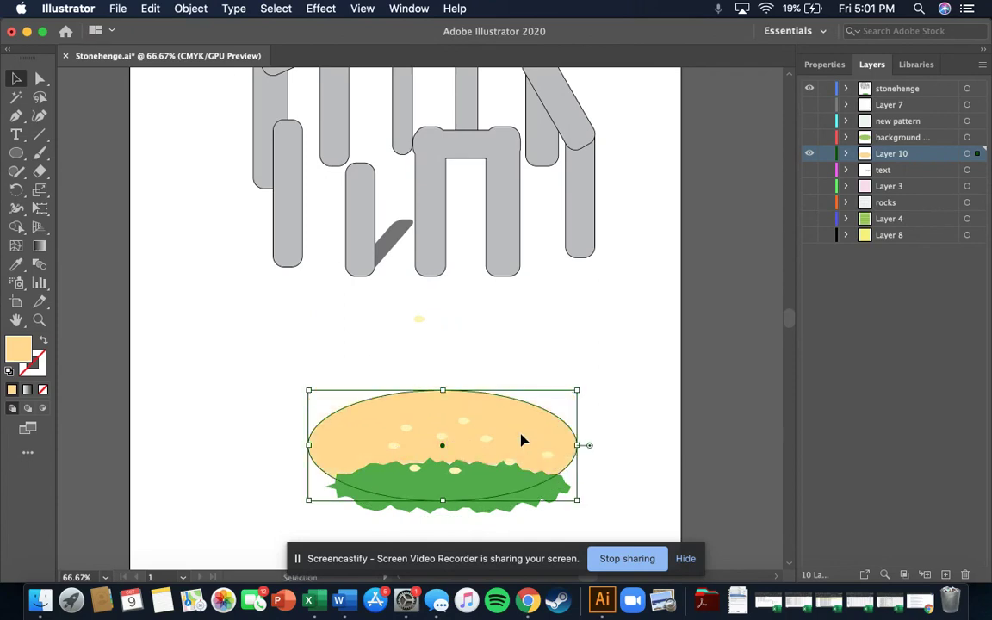
click(637, 513)
right_click(555, 433)
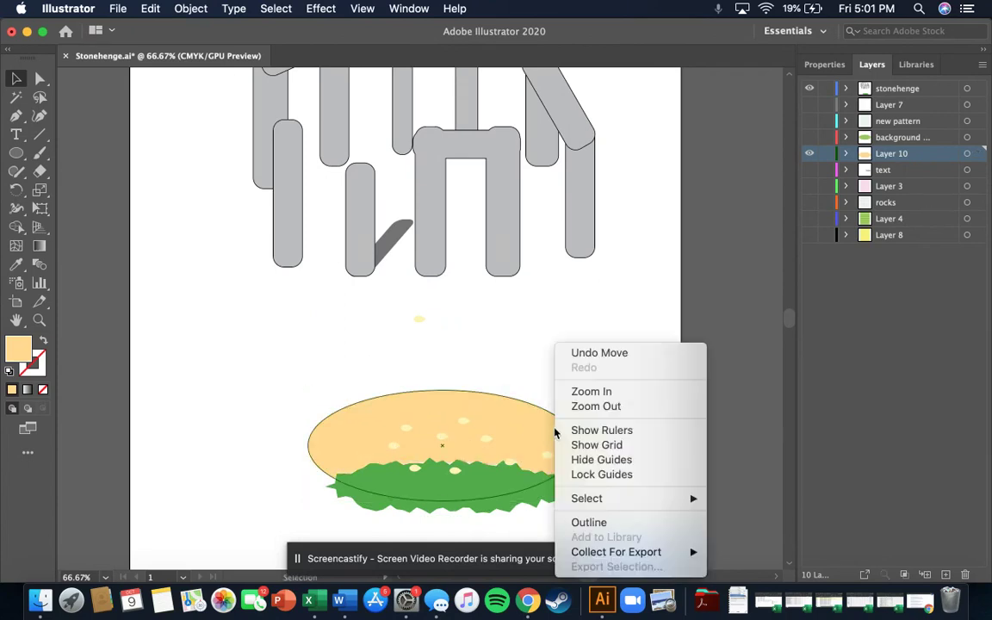
click(517, 427)
click(515, 427)
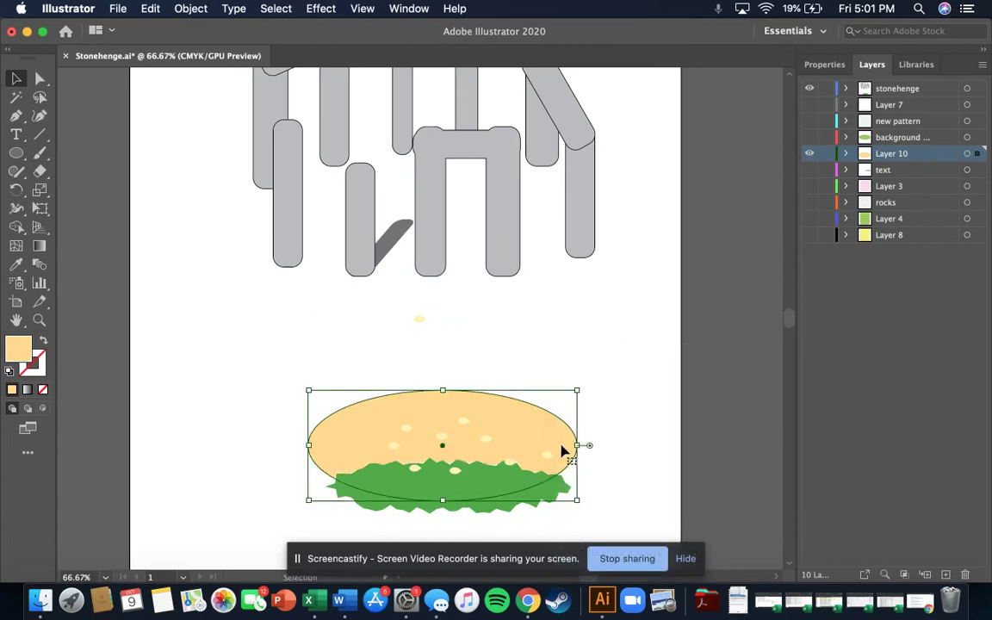
right_click(527, 430)
mouse_move(600, 508)
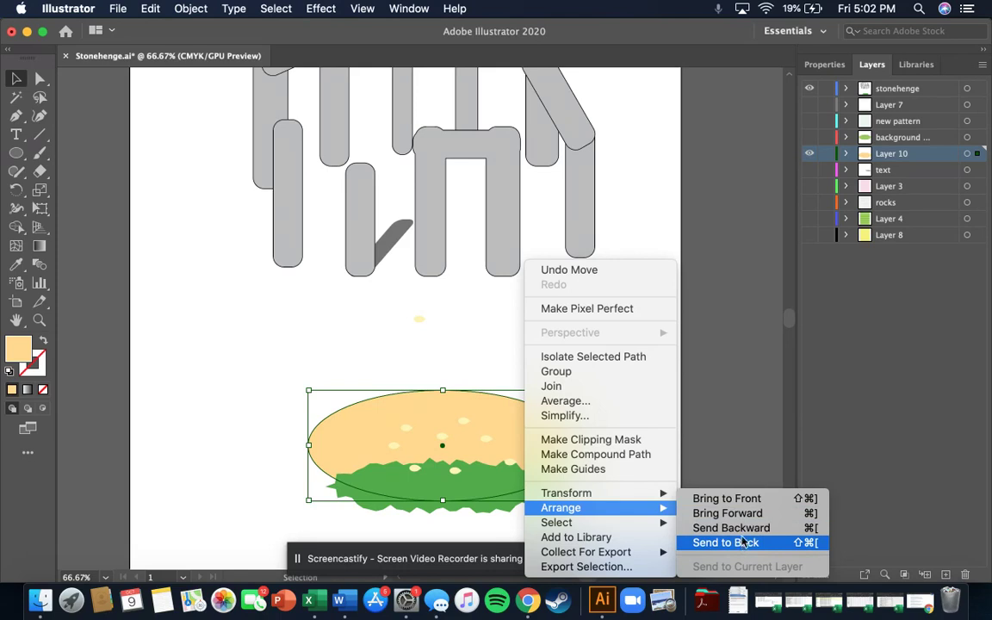
click(732, 501)
click(664, 466)
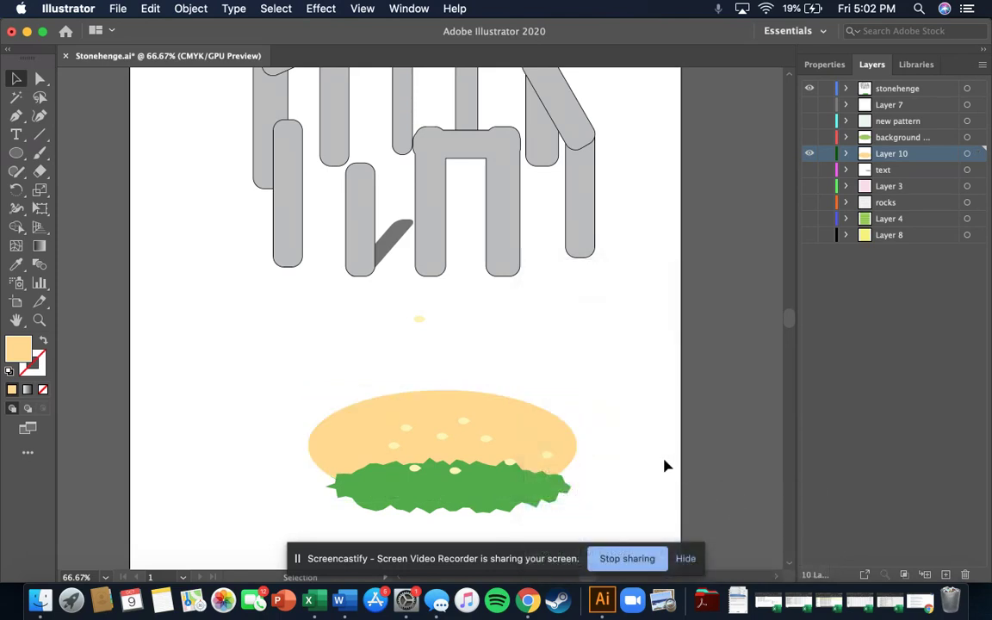
- Undo the bun nudge, the restacking and the lettuce move, back past the lettuce's Roughen effect
key(a)
key(super+a)
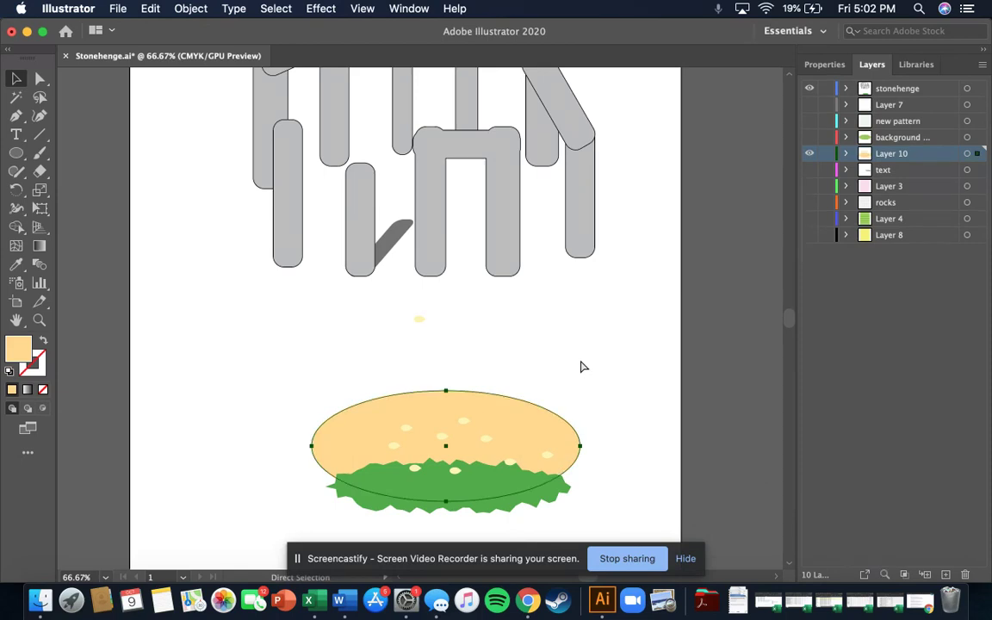
key(super+z)
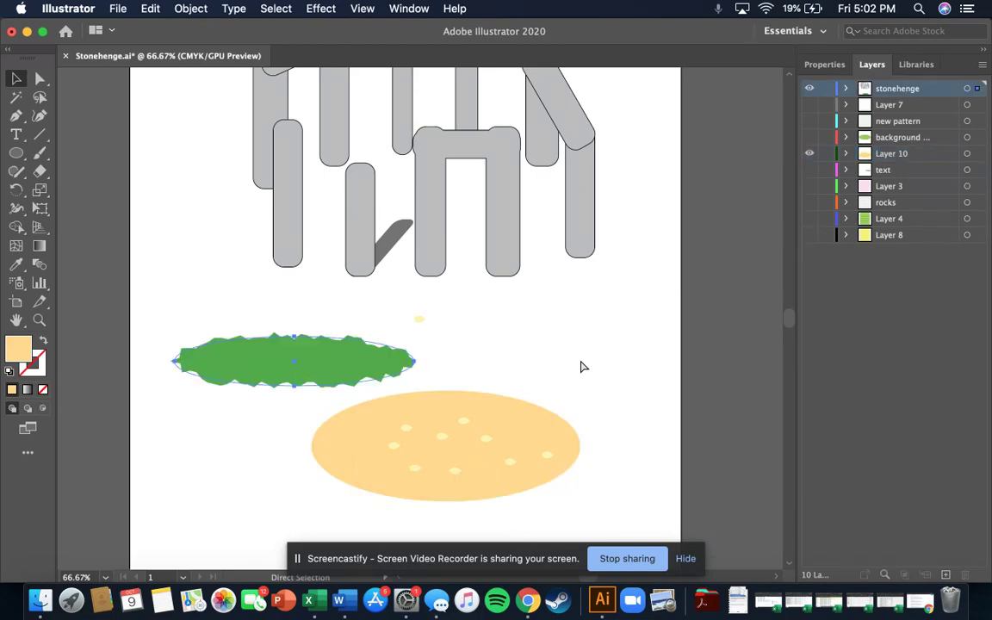
key(v)
key(super+z)
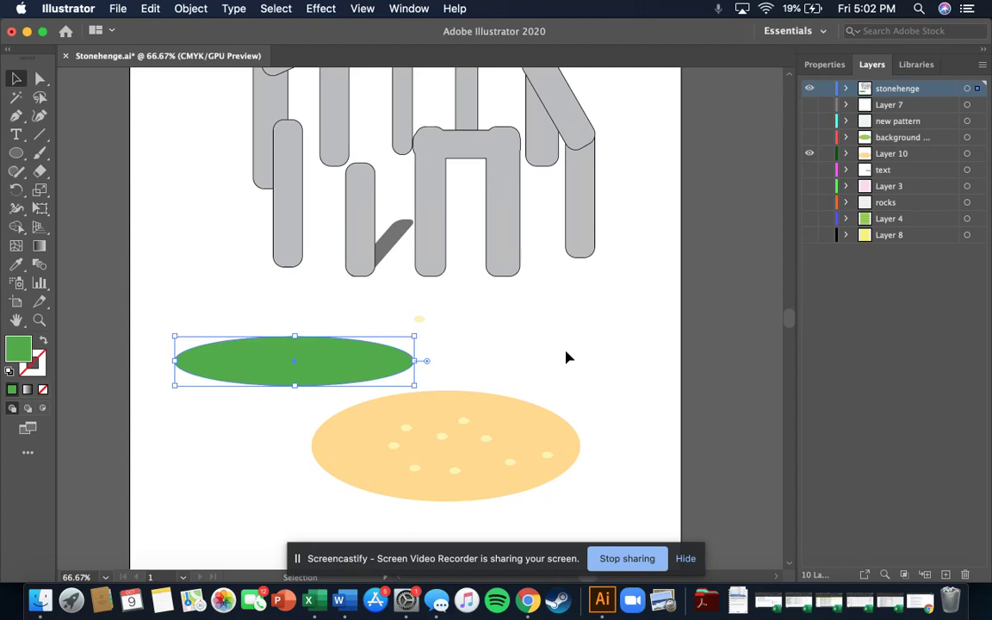
- Redo the color change and the Roughen effect on the green lettuce ellipse and deselect it
click(150, 8)
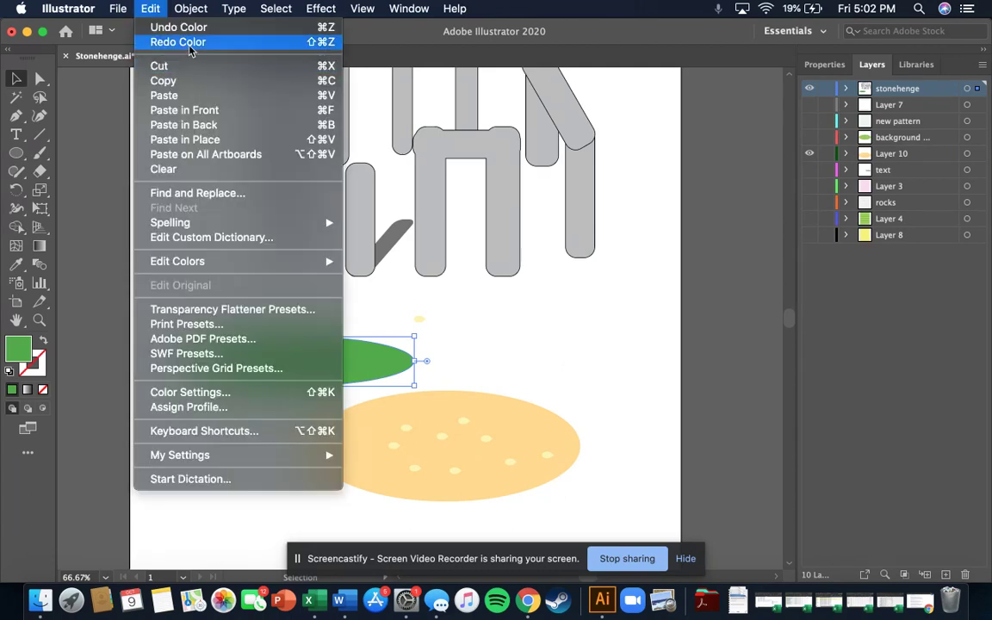
click(178, 41)
click(150, 8)
click(175, 45)
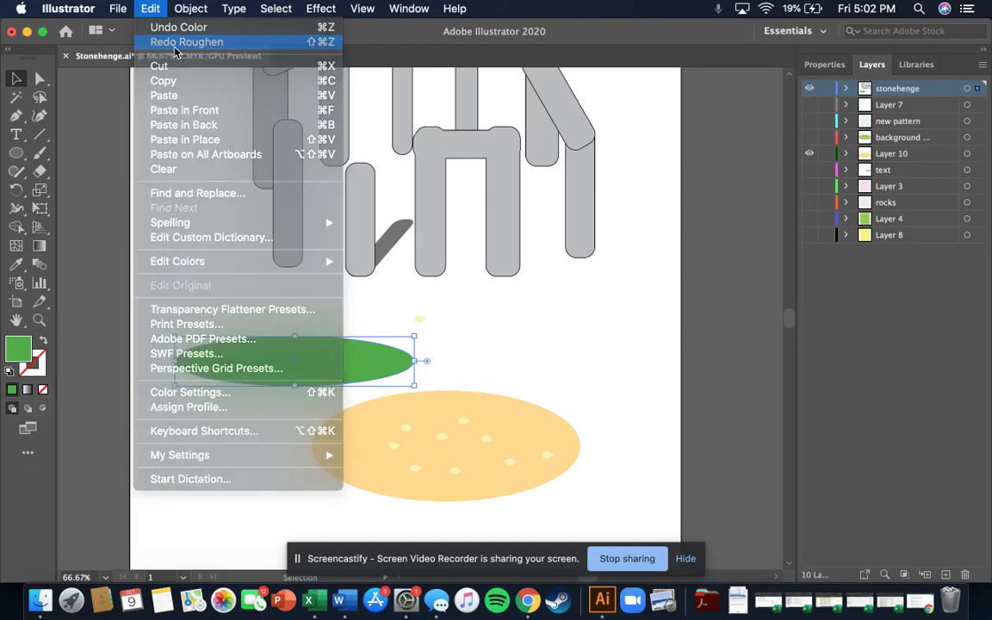
click(533, 345)
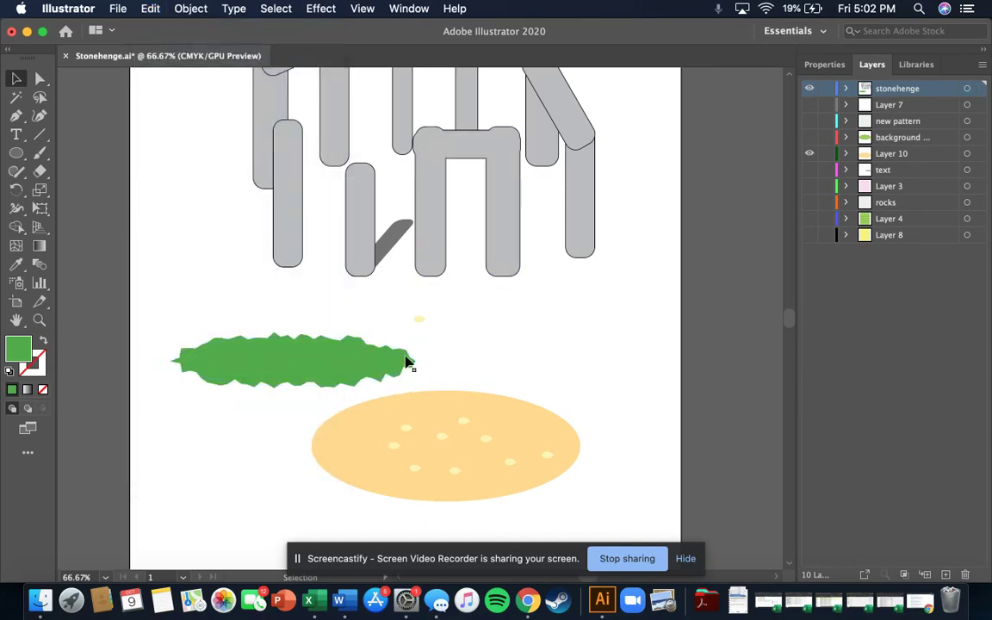
- Move the lettuce onto the lower part of the bun, enlarge it to slightly wider than the bun, and center it
drag(343, 362, 501, 481)
drag(326, 460, 274, 424)
drag(421, 496, 455, 492)
- Send the enlarged lettuce shape to the back of the stacking order
right_click(514, 465)
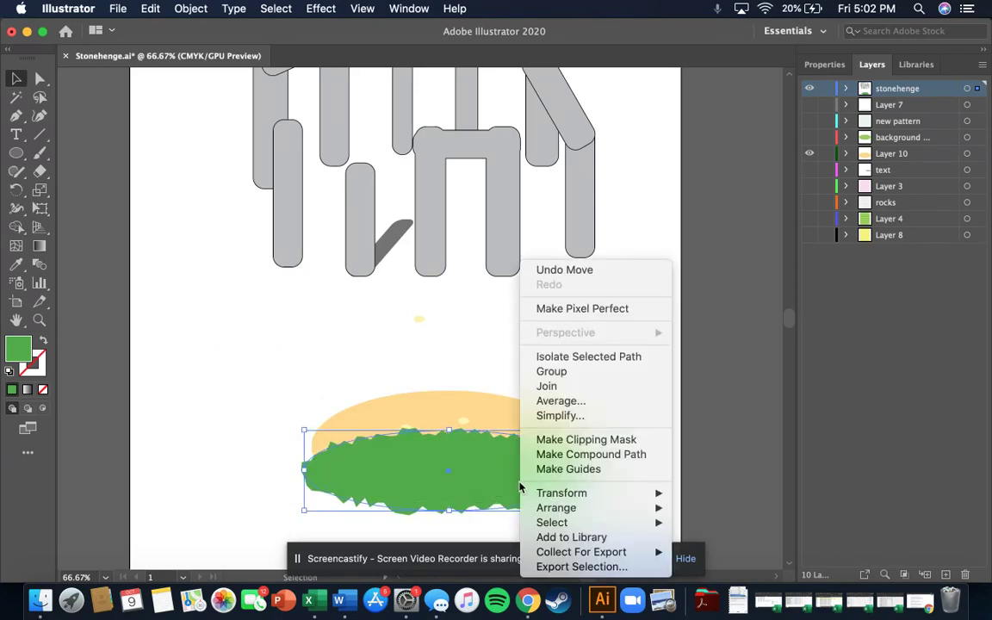
mouse_move(601, 515)
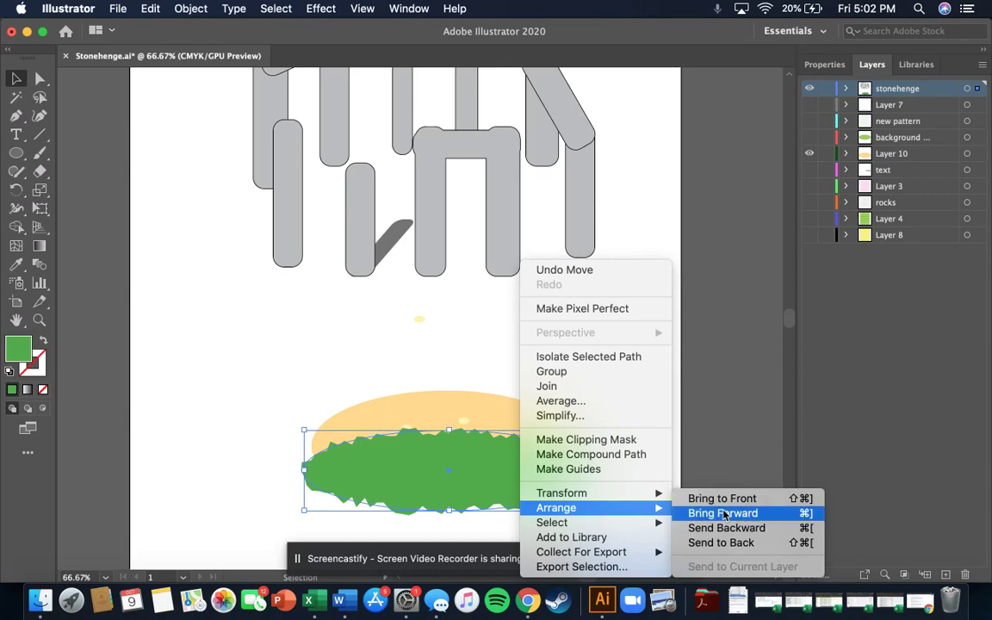
click(739, 543)
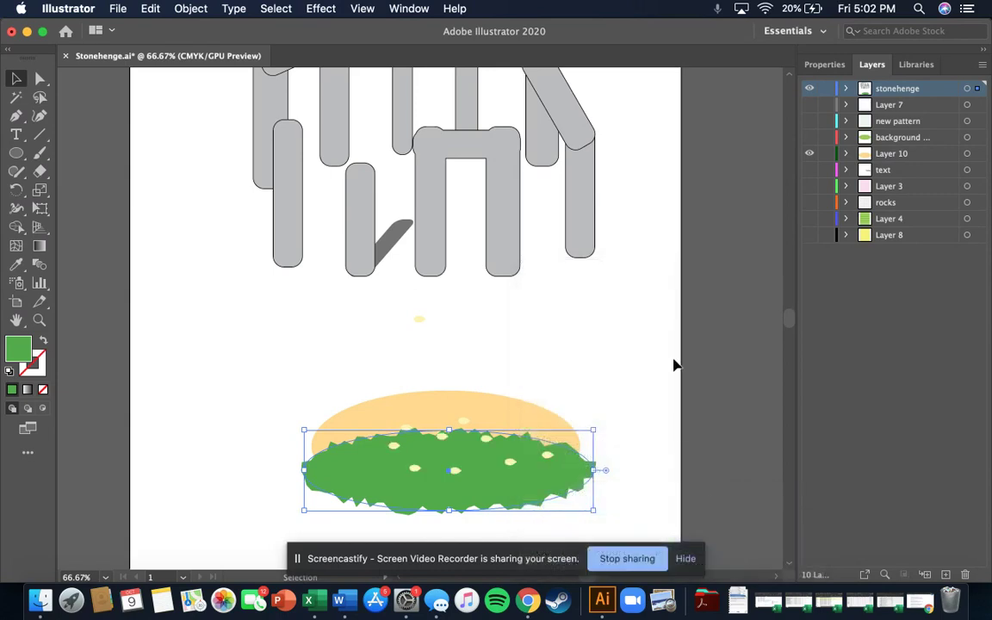
- Bring the bun ellipse to the front to try covering the enlarged lettuce, and deselect it
click(533, 422)
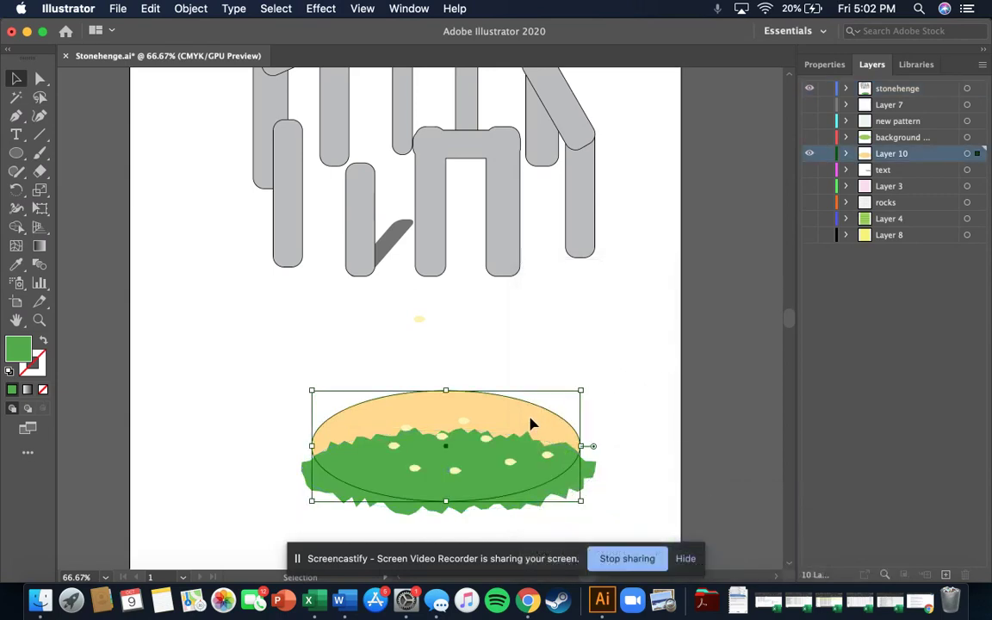
right_click(531, 424)
mouse_move(633, 512)
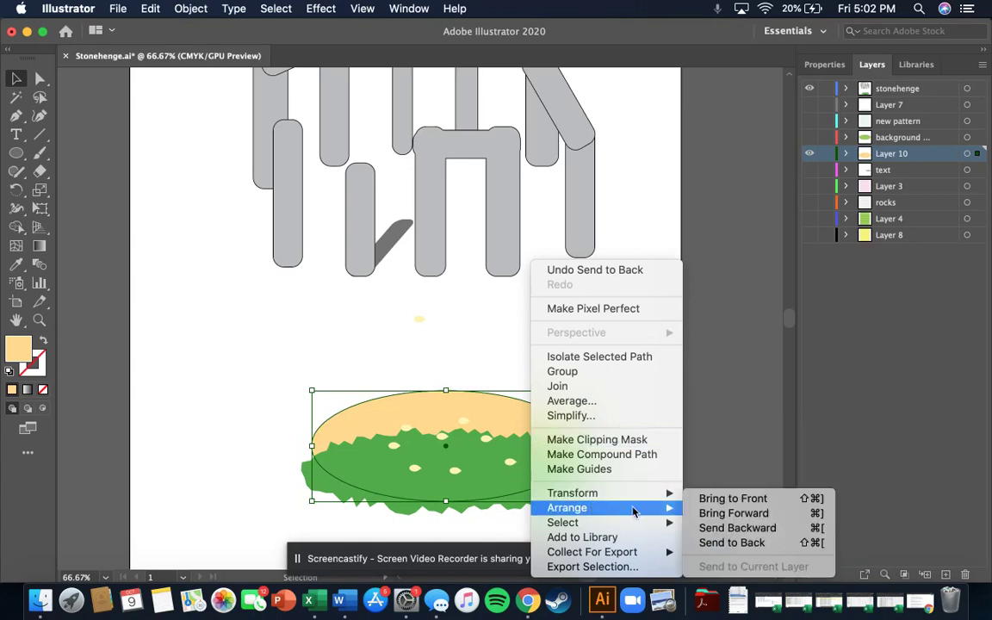
click(732, 499)
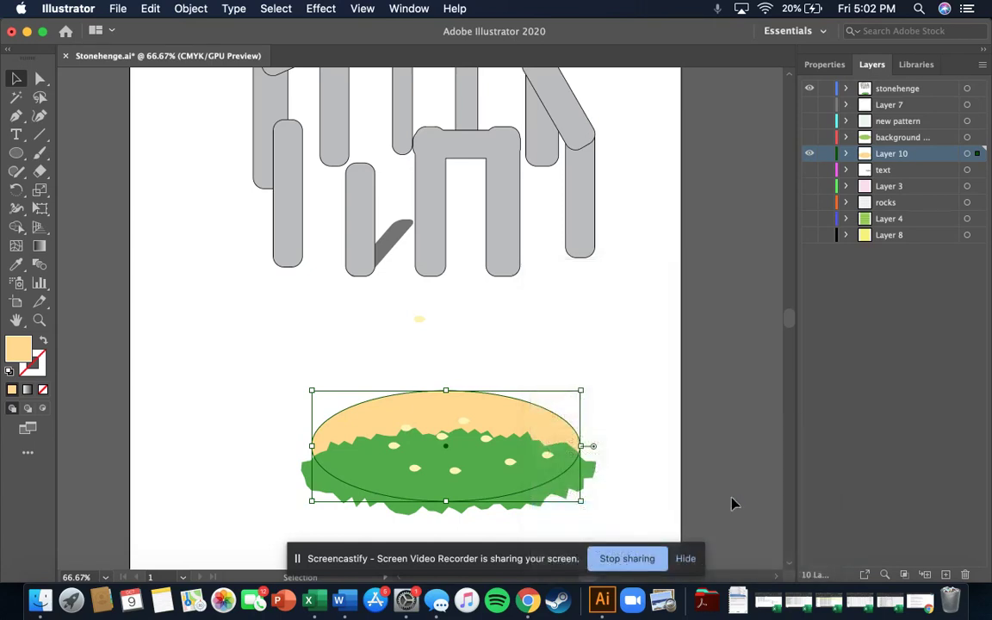
click(732, 503)
- Move the enlarged lettuce shape off the bun into the empty area above and to its left
drag(531, 487, 372, 370)
click(305, 9)
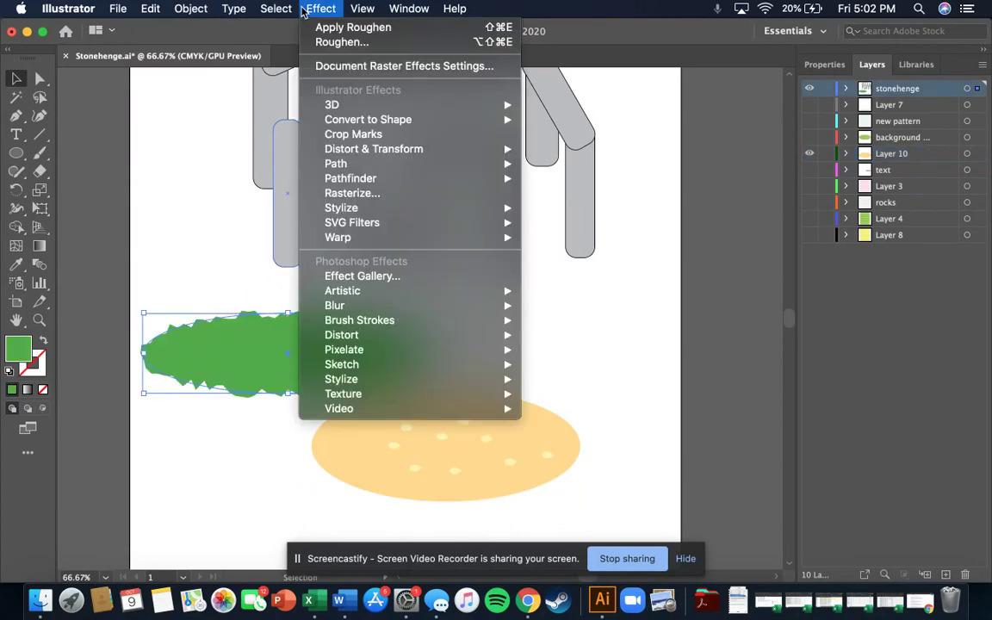
mouse_move(274, 7)
mouse_move(318, 12)
click(621, 359)
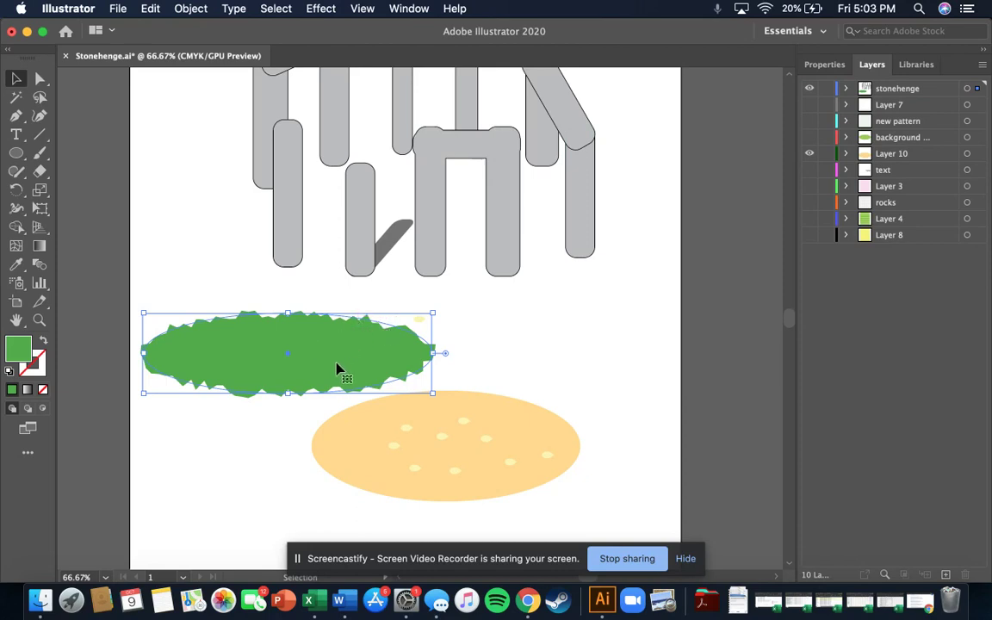
- Move the green lettuce ellipse from the stonehenge layer into Layer 10, where the bun is, and deselect it
click(373, 462)
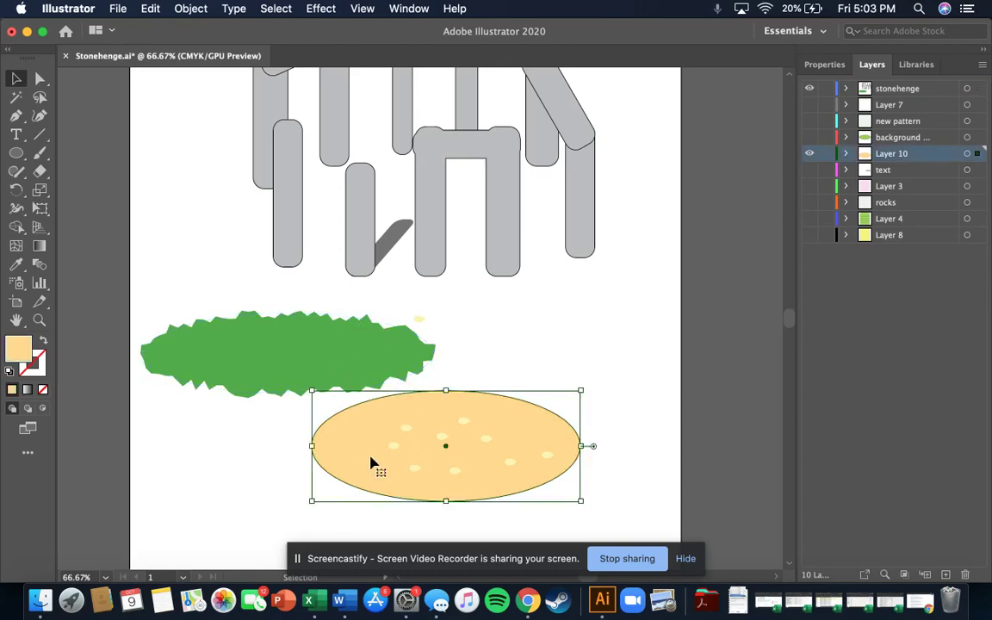
click(337, 358)
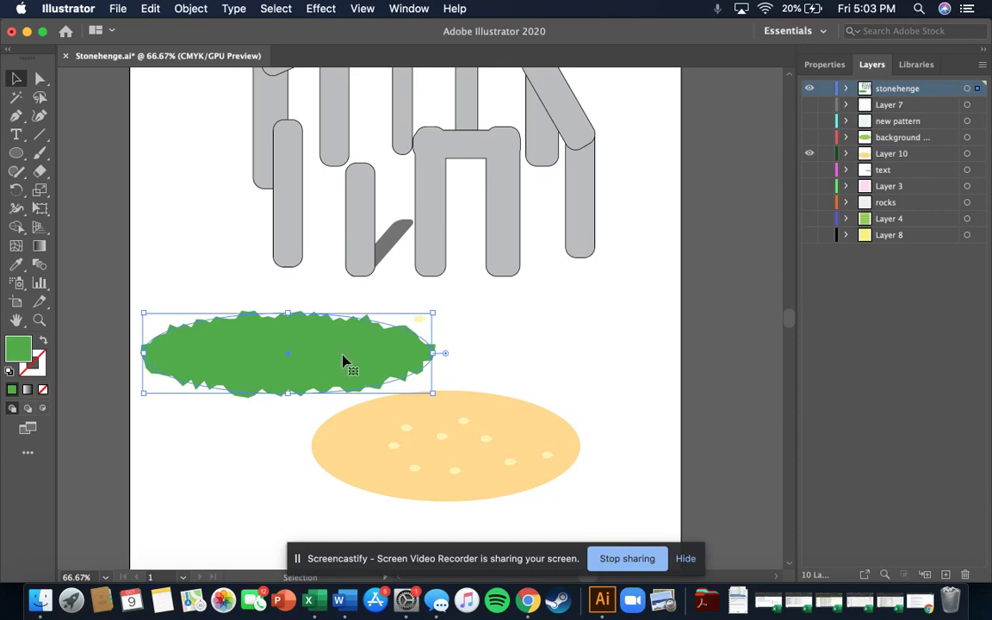
drag(343, 362, 942, 280)
drag(930, 233, 383, 361)
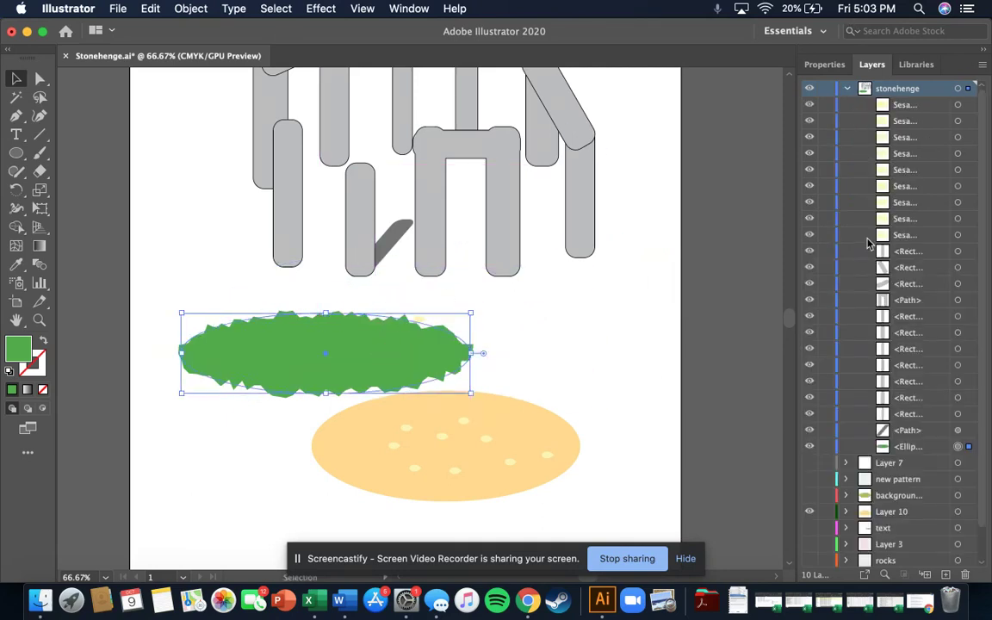
scroll(867, 243, down, 2)
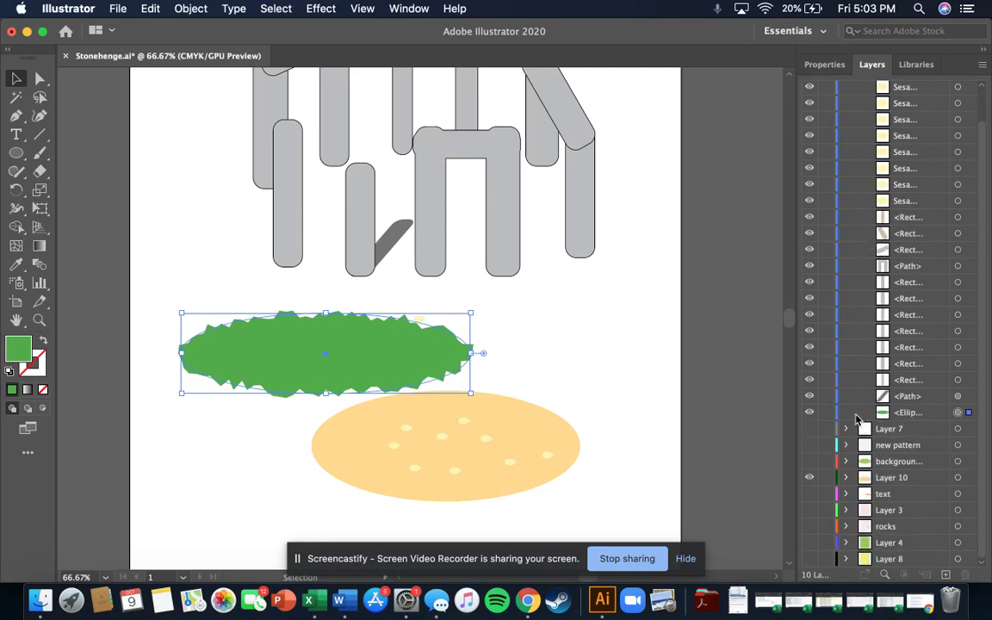
click(904, 417)
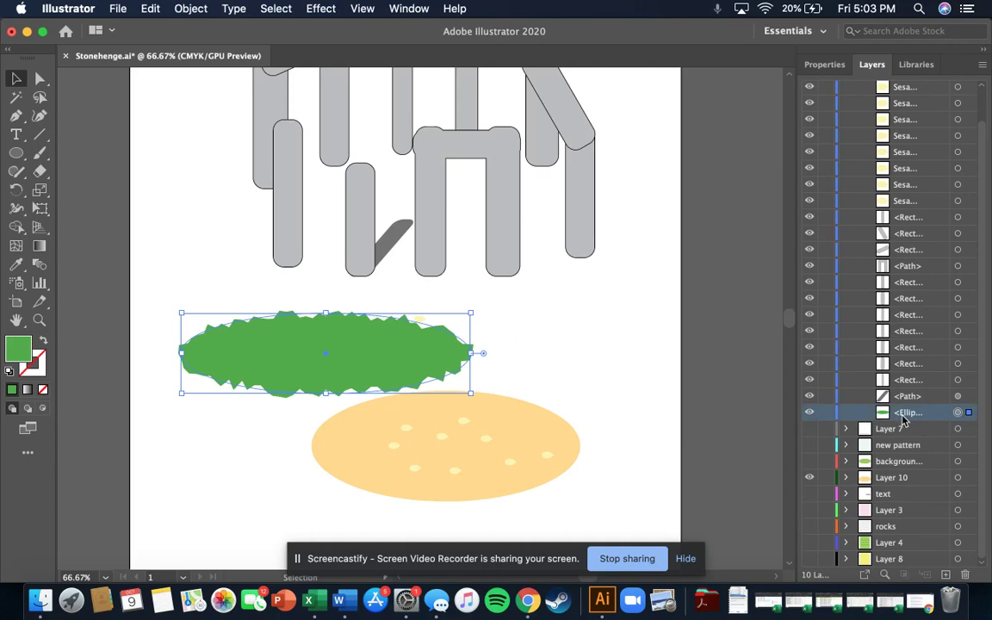
drag(911, 420, 889, 480)
scroll(872, 394, up, 1)
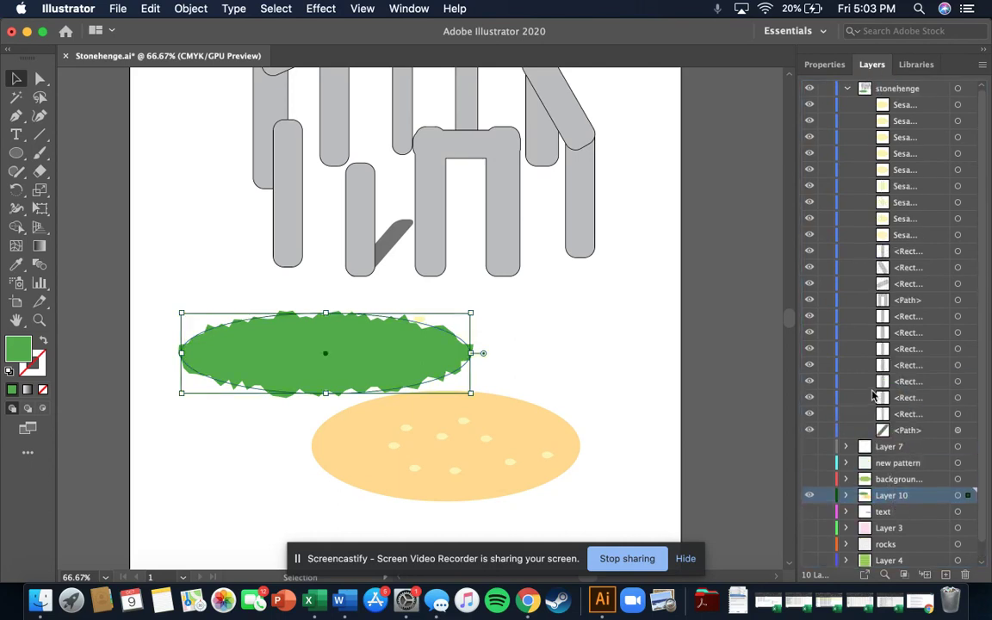
click(648, 317)
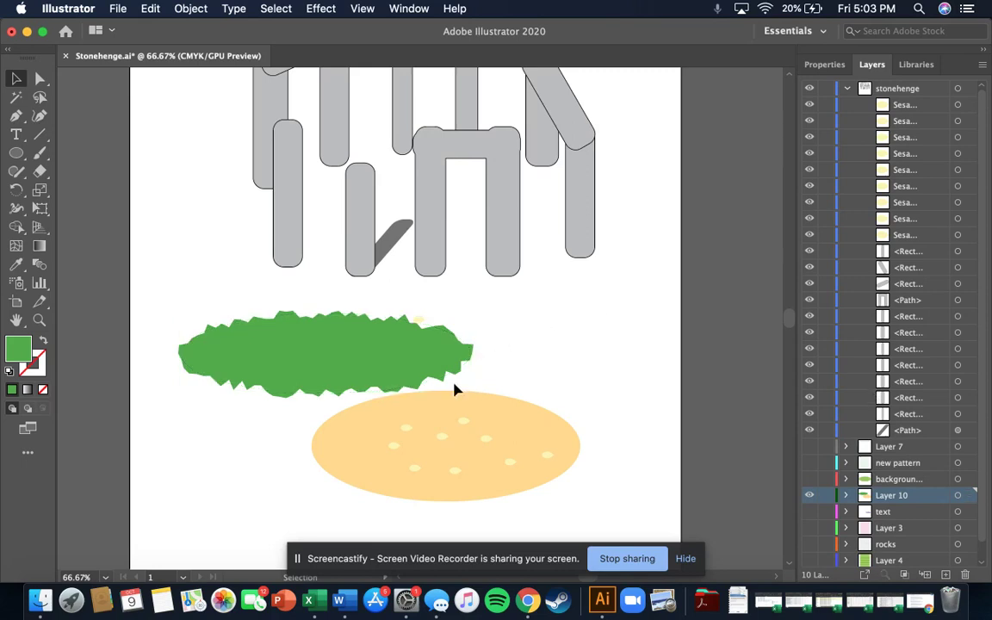
- Place the green lettuce behind the lower half of the bun, and raise the bun slightly so the lettuce edge shows beneath it
drag(365, 361, 486, 467)
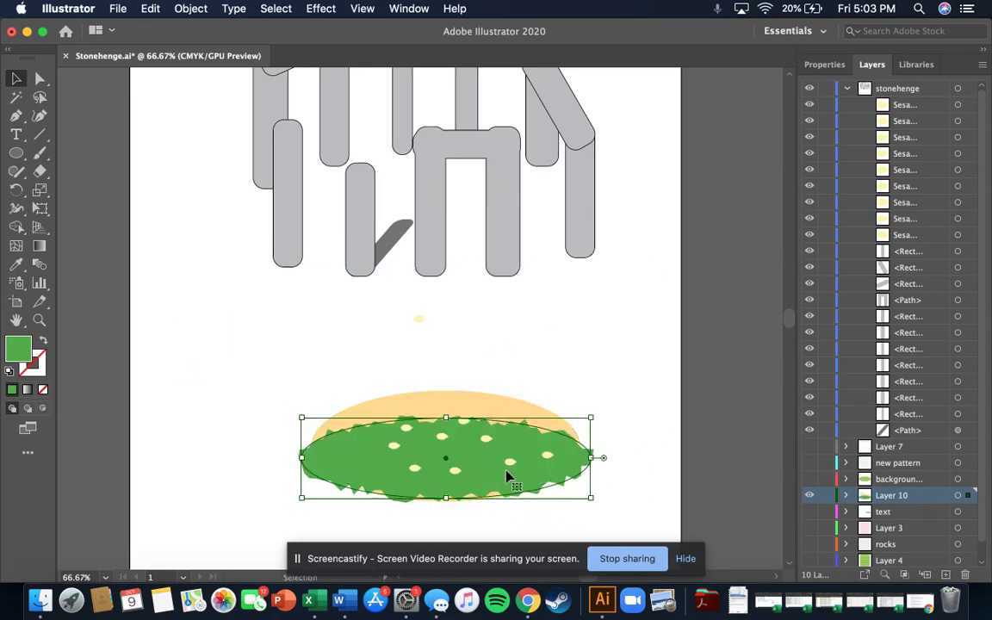
right_click(507, 474)
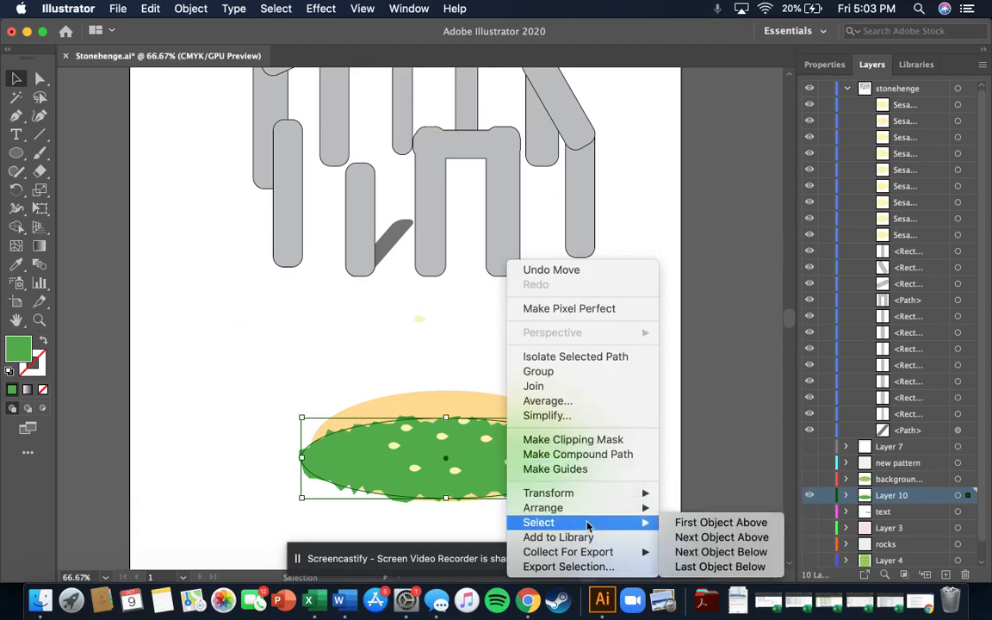
mouse_move(601, 513)
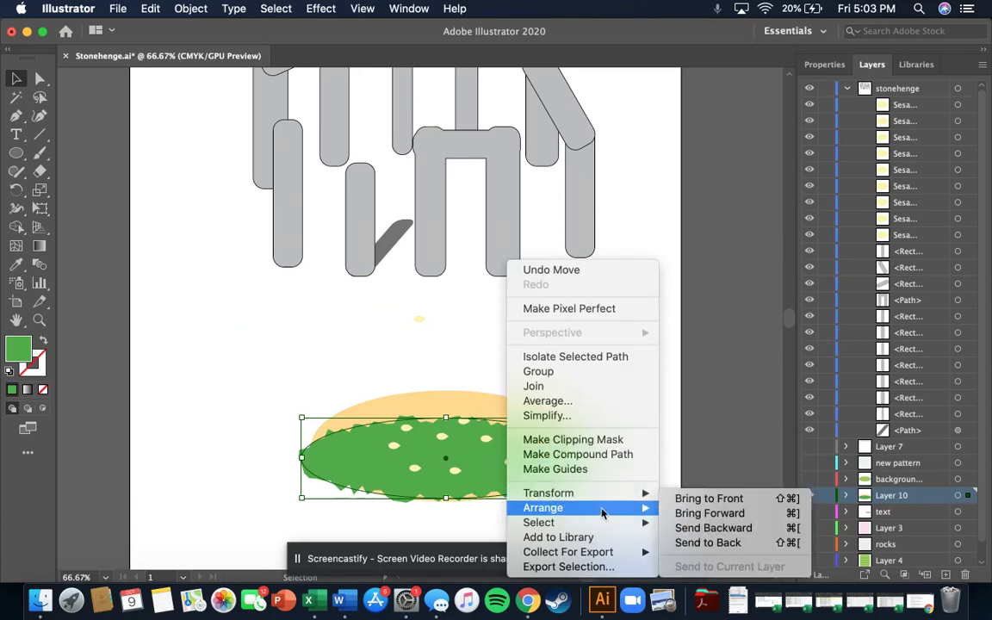
click(754, 542)
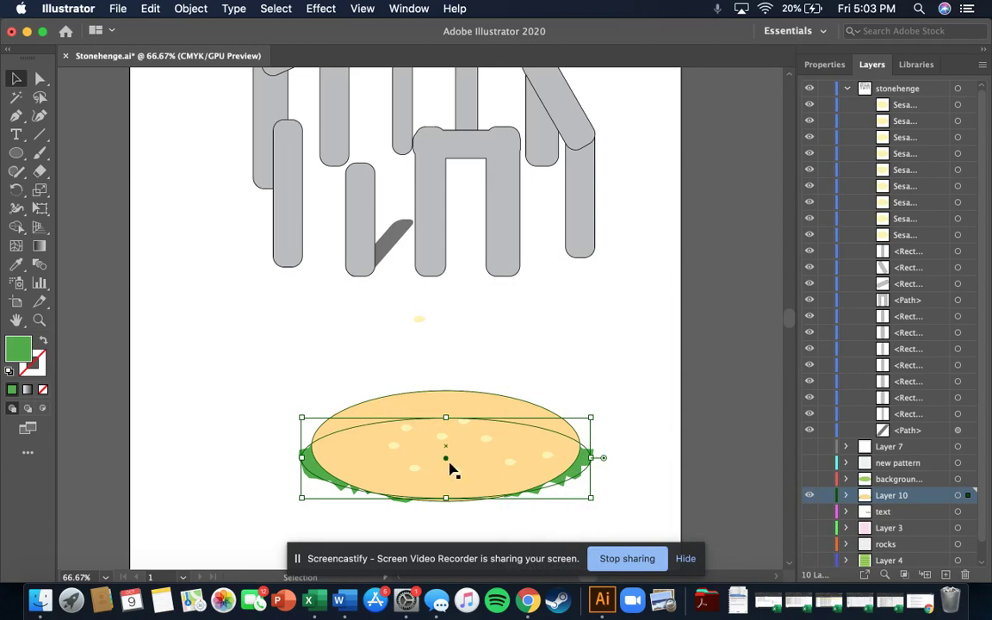
mouse_move(477, 474)
mouse_down()
mouse_move(484, 489)
mouse_move(477, 464)
mouse_up()
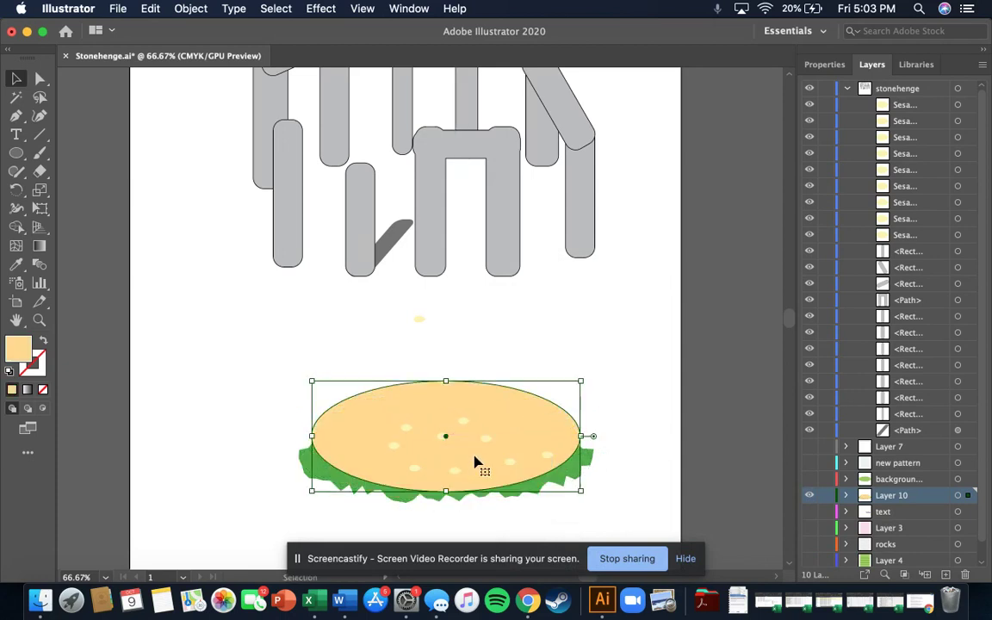
click(664, 349)
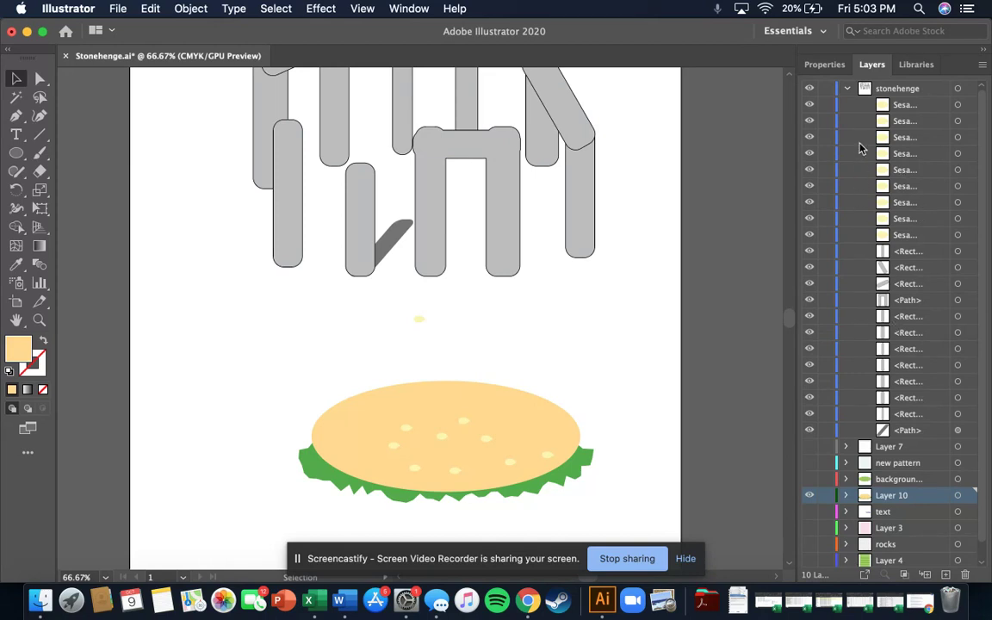
- Hide all the sesame seed objects in the stonehenge layer, then collapse that layer and make Layer 10 the active layer
click(917, 110)
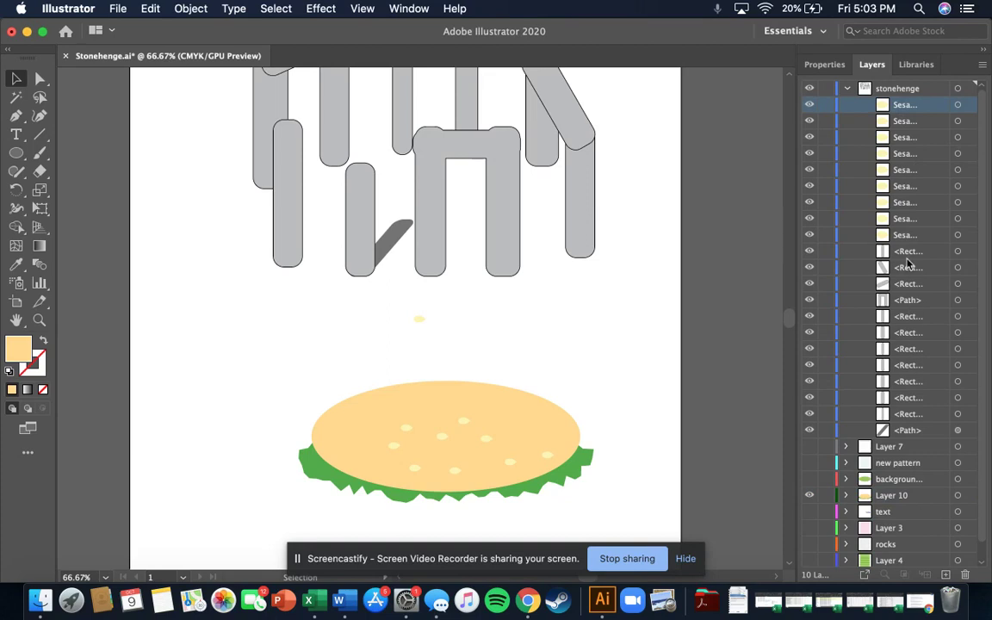
shift+click(816, 234)
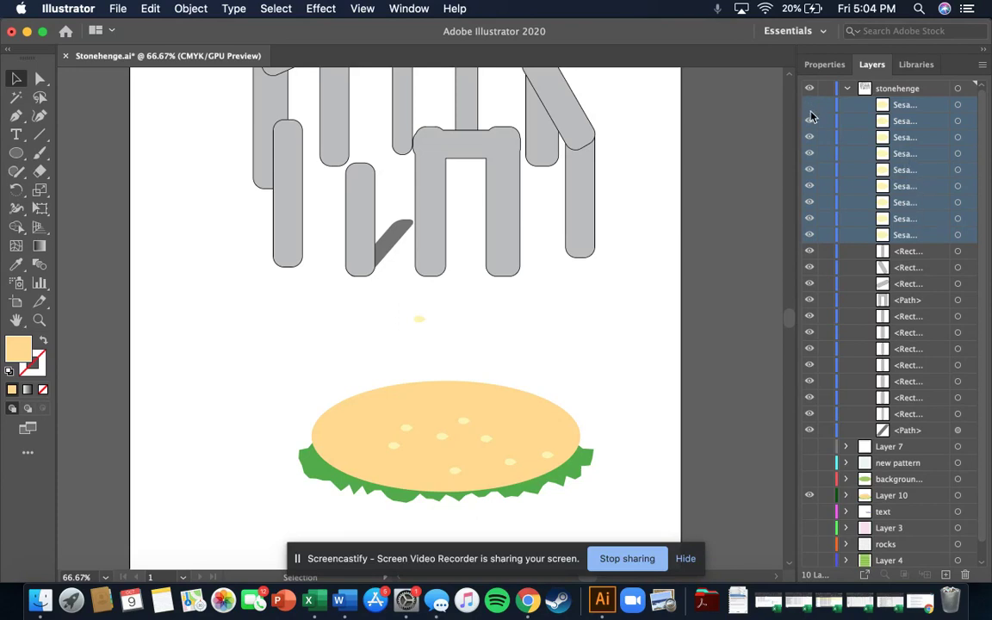
drag(811, 117, 843, 255)
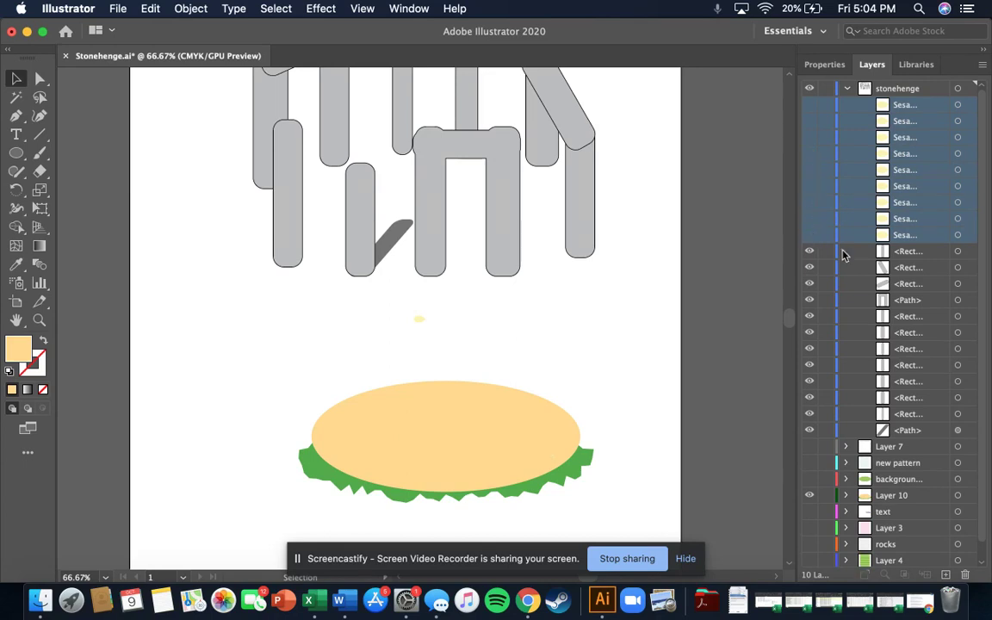
click(846, 87)
click(900, 153)
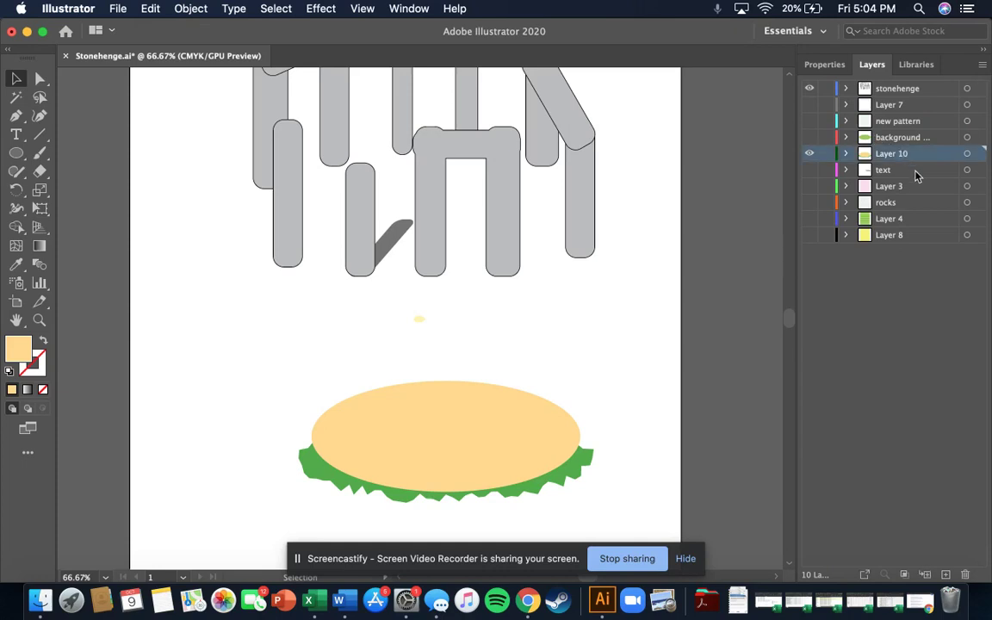
click(846, 154)
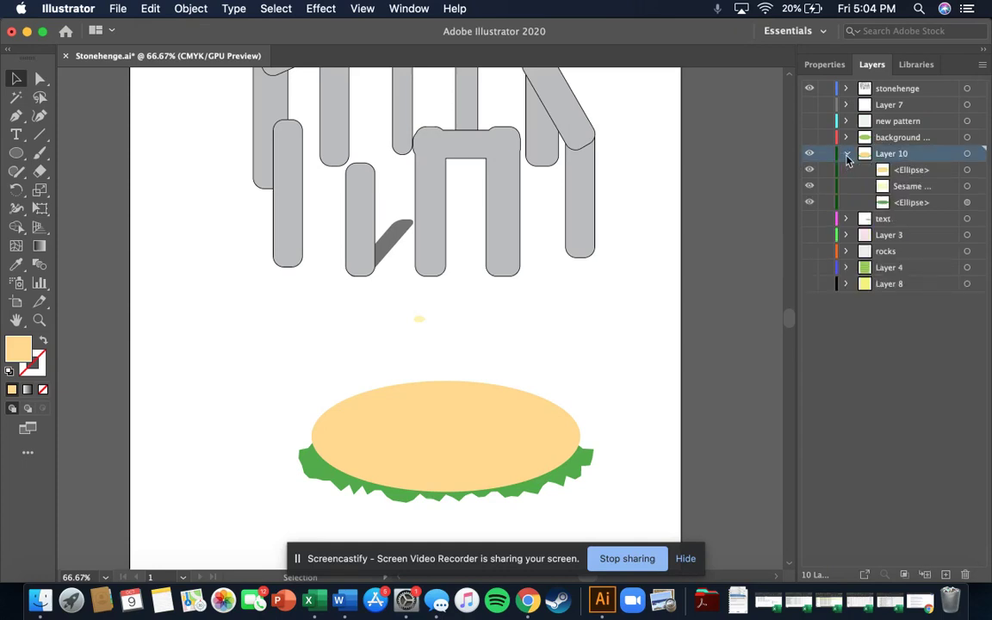
click(846, 154)
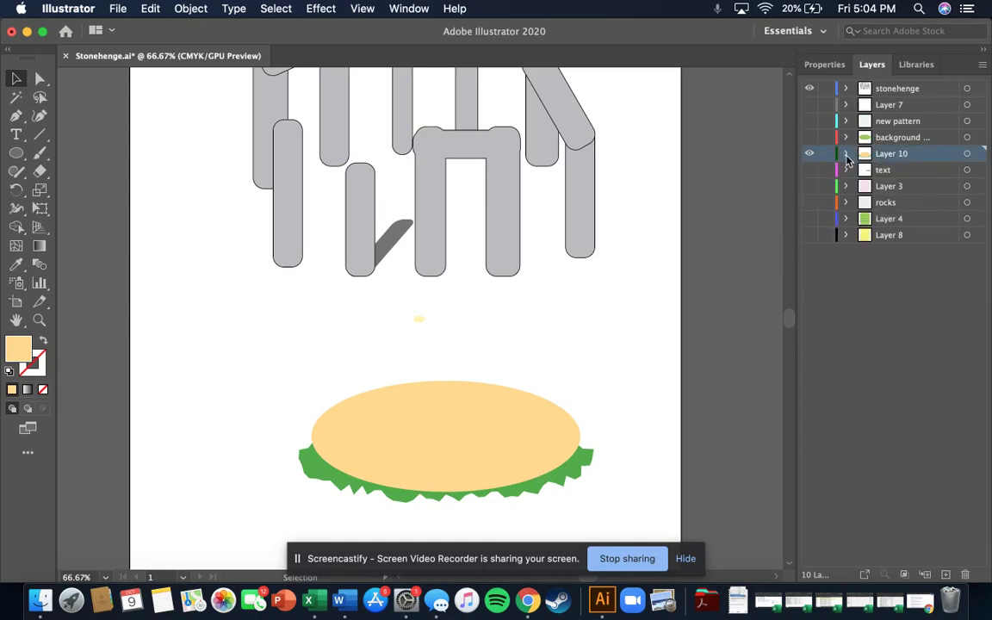
- Examine the outline of the single sesame seed above the bun up close
click(419, 320)
click(503, 330)
key(super+equal)
key(super+equal)
key(super+equal)
key(super+equal)
key(super+equal)
key(super+equal)
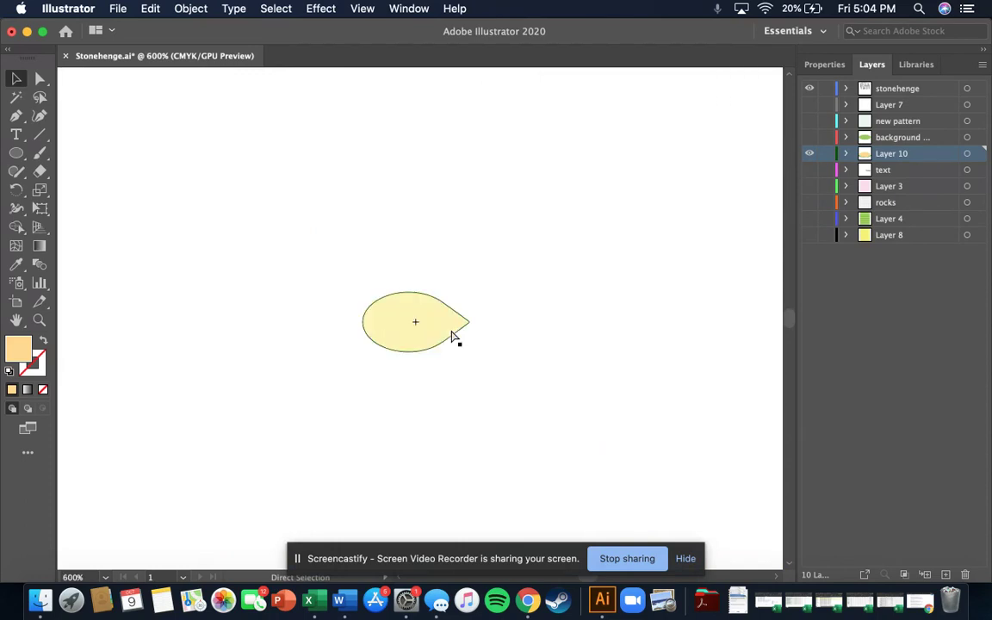
key(super+equal)
key(super+equal)
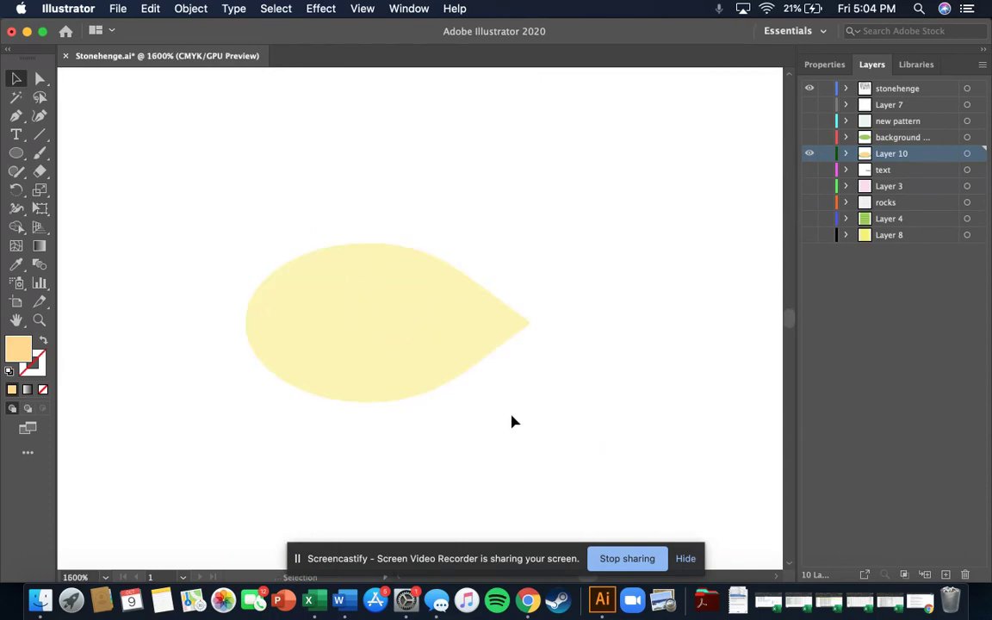
key(super+equal)
click(420, 311)
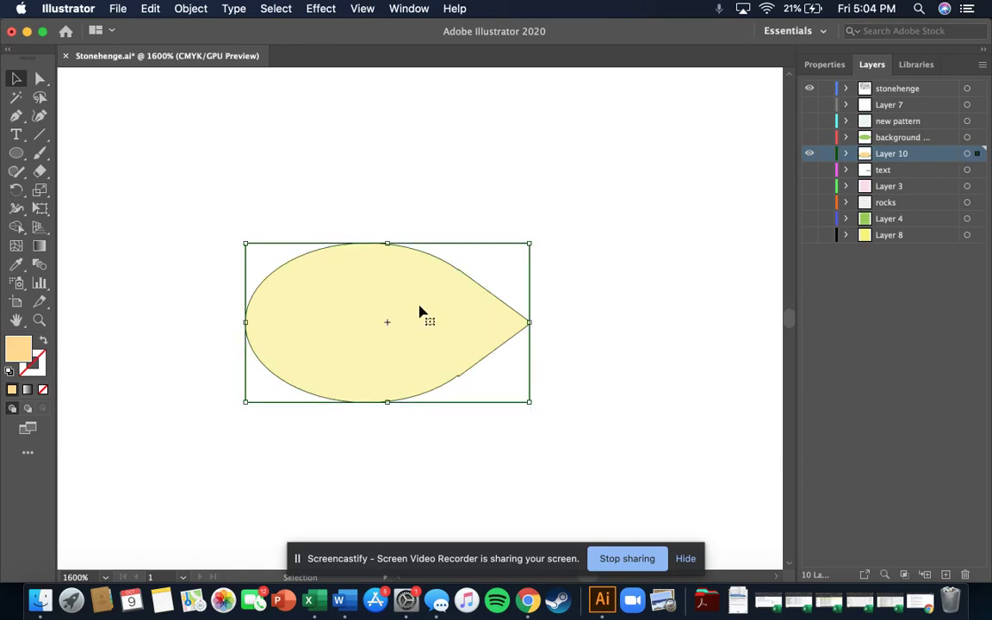
click(740, 405)
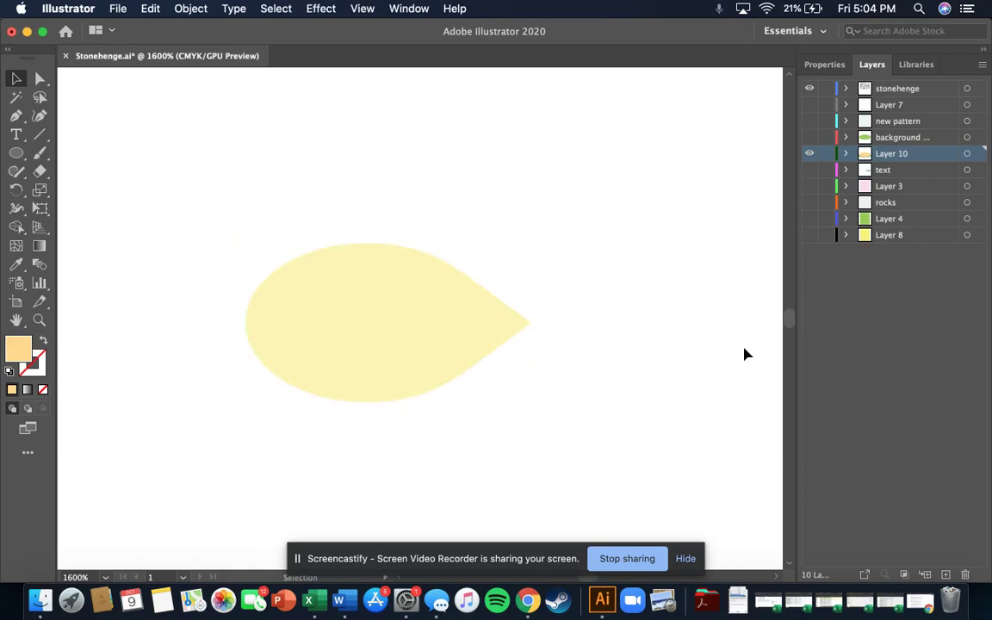
key(super+minus)
key(super+minus)
key(super+minus)
key(super+minus)
key(super+minus)
key(super+minus)
key(super+minus)
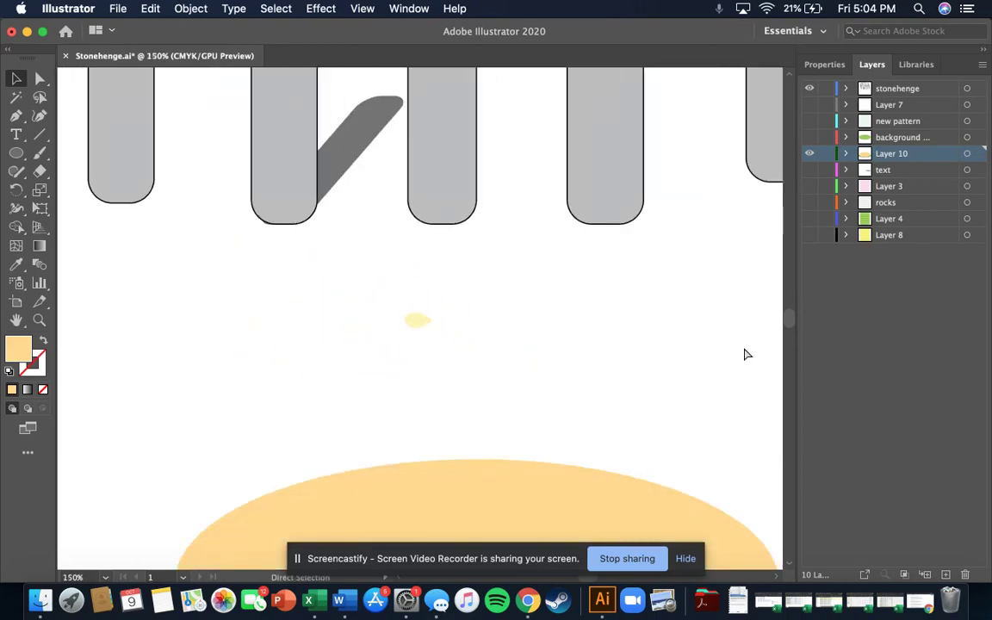
key(super+minus)
key(super+minus)
key(super+minus)
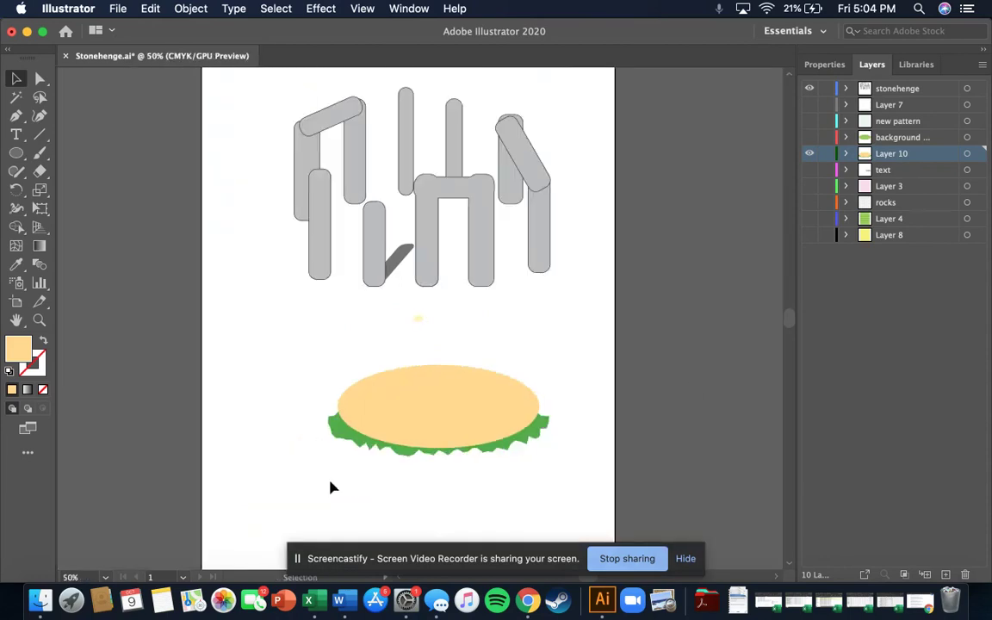
- Draw a horizontal ellipse about 74 by 46 pt in the empty area above and to the left of the bun
drag(332, 488, 241, 530)
key(super+equal)
key(super+equal)
key(super+equal)
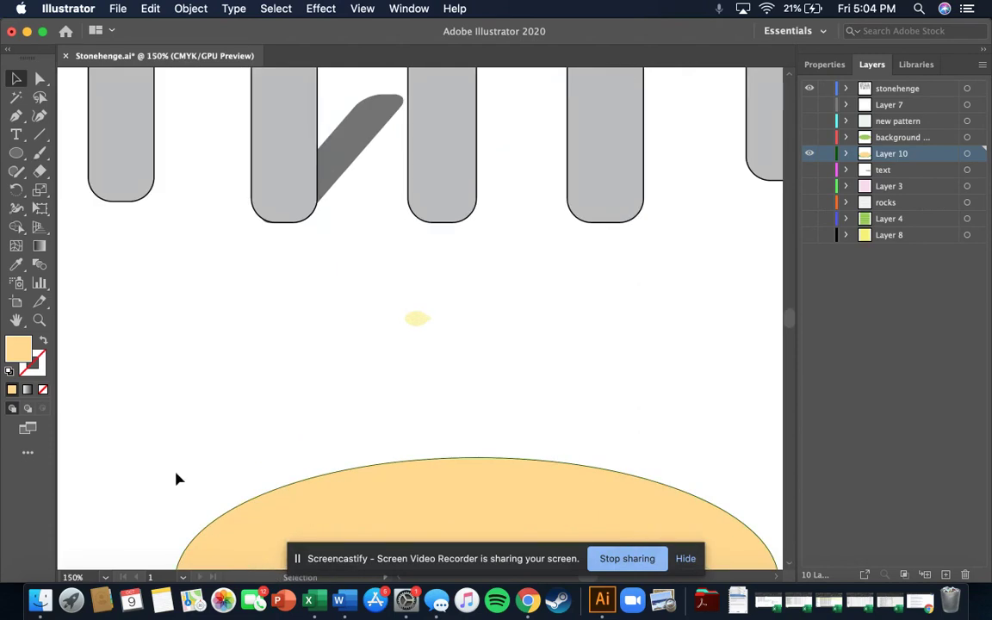
drag(333, 386, 349, 392)
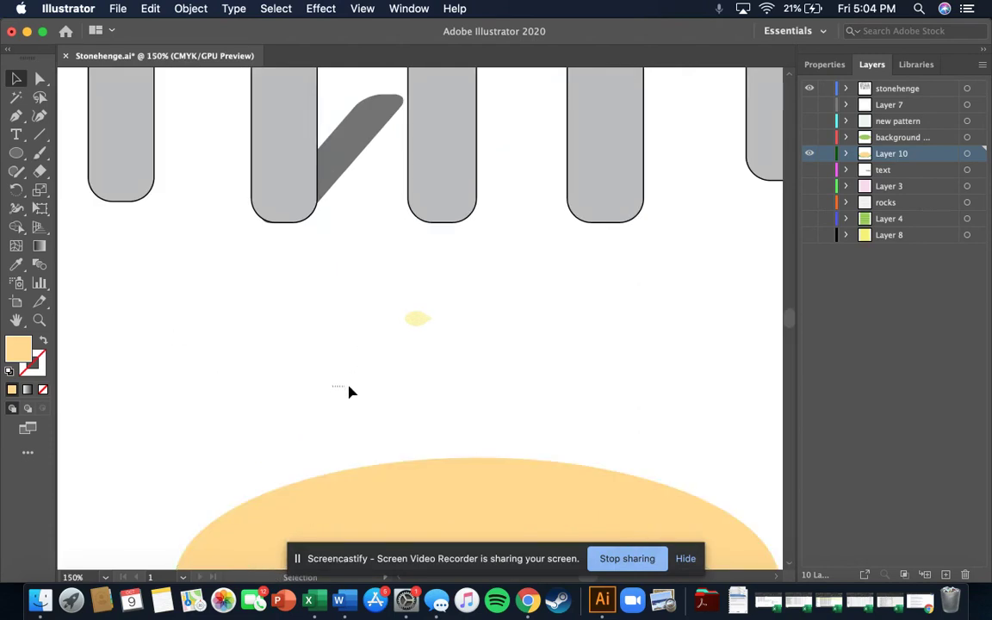
click(16, 152)
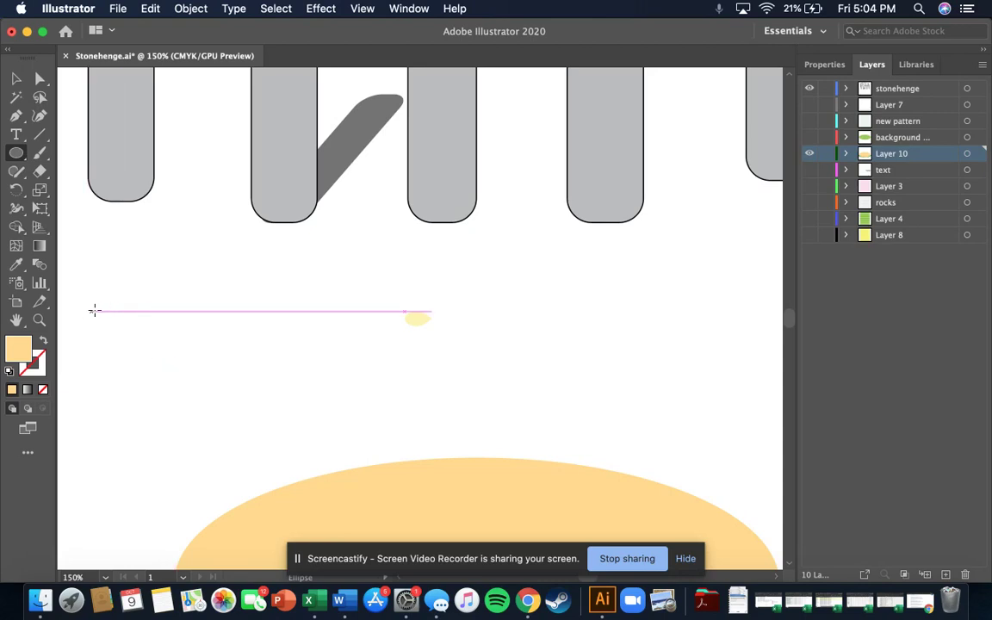
drag(100, 311, 251, 404)
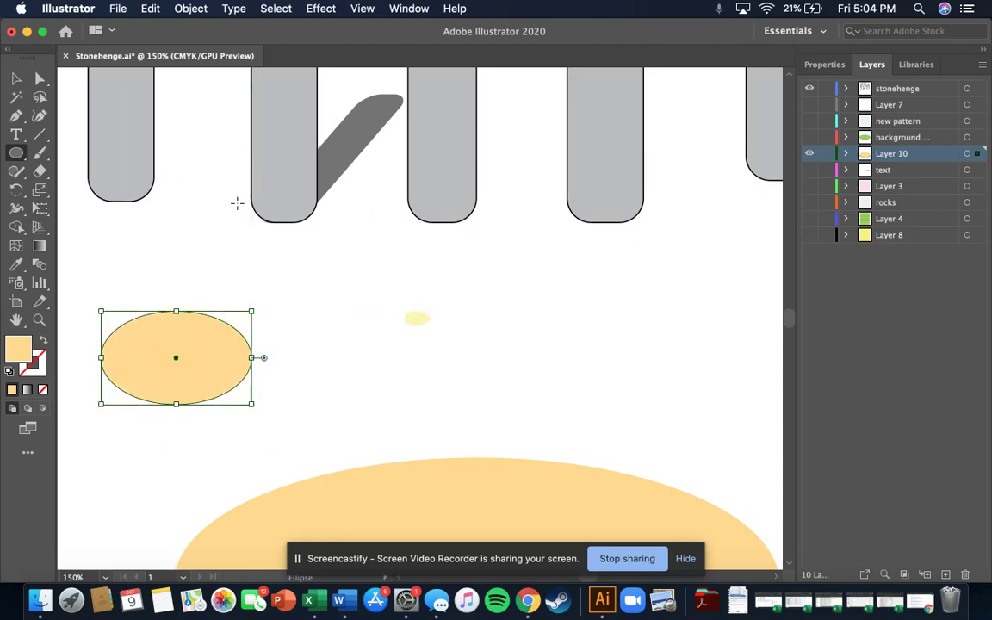
- Set the new ellipse's fill to a pale sesame yellow, about C 1, M 1, Y 31, K 0
click(824, 64)
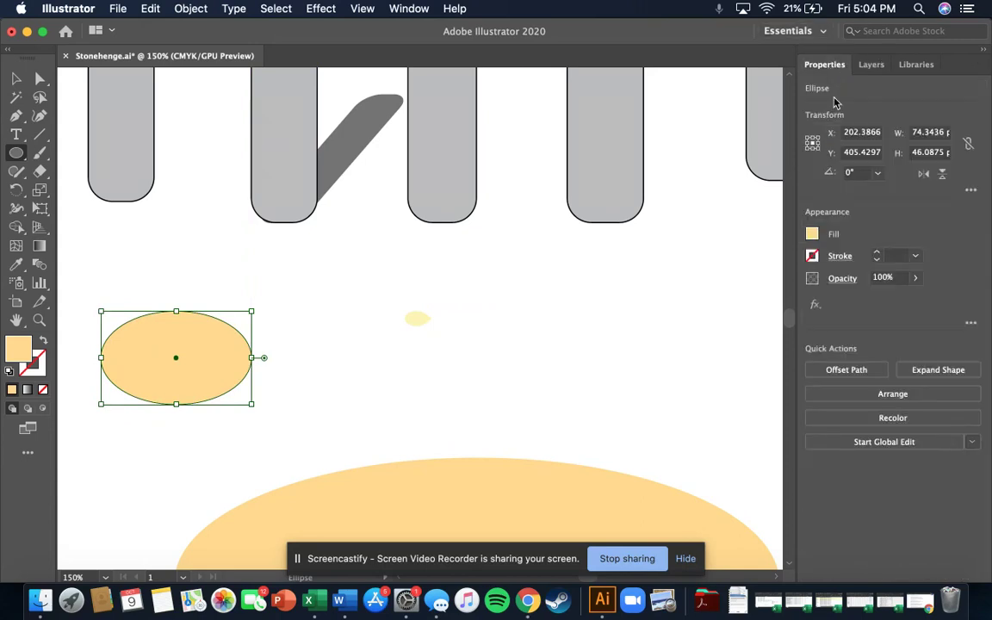
click(813, 238)
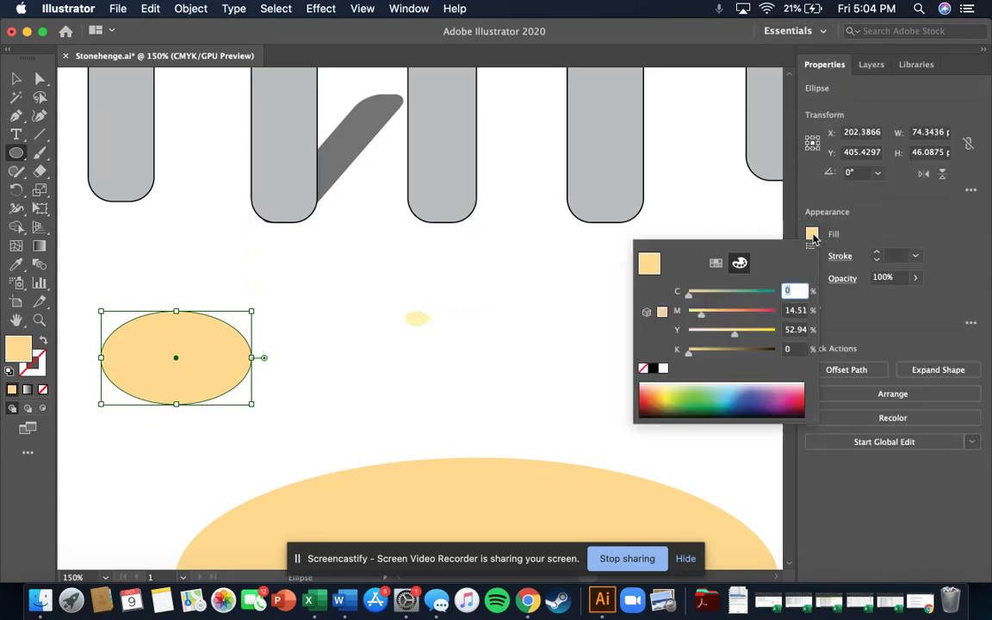
click(718, 265)
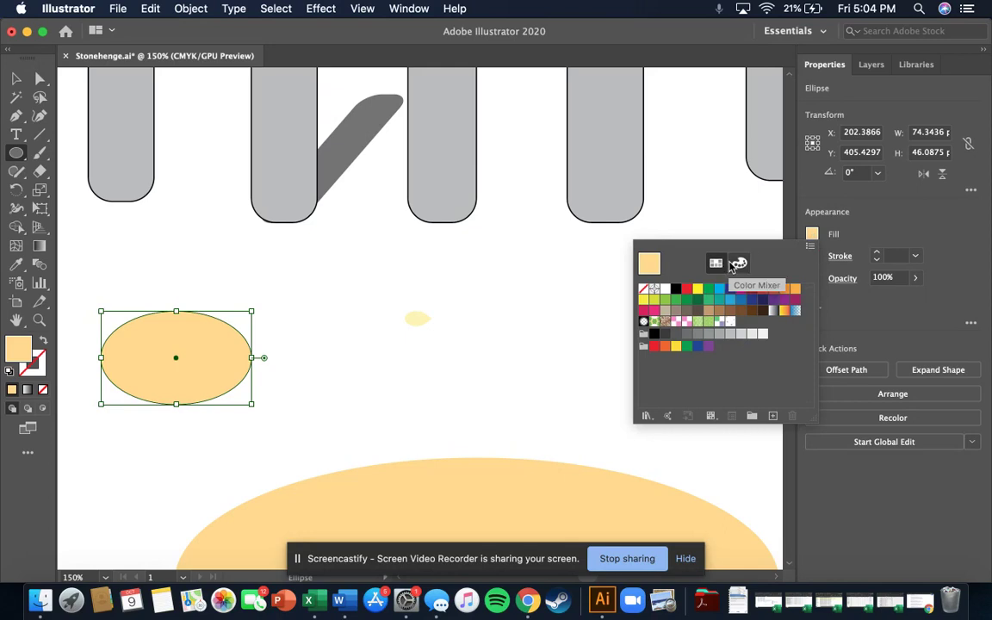
click(737, 266)
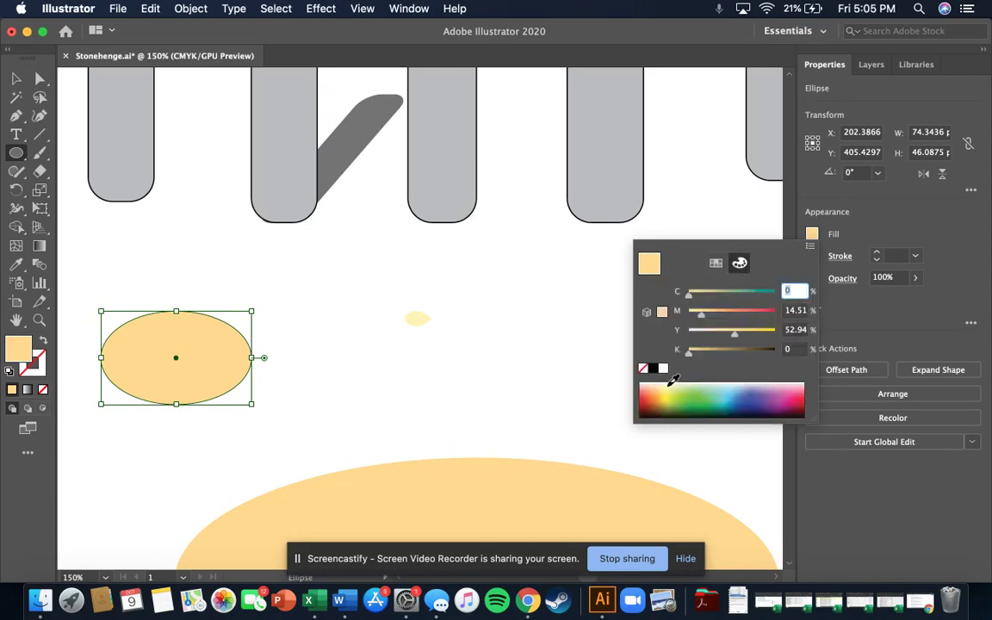
drag(675, 387, 665, 382)
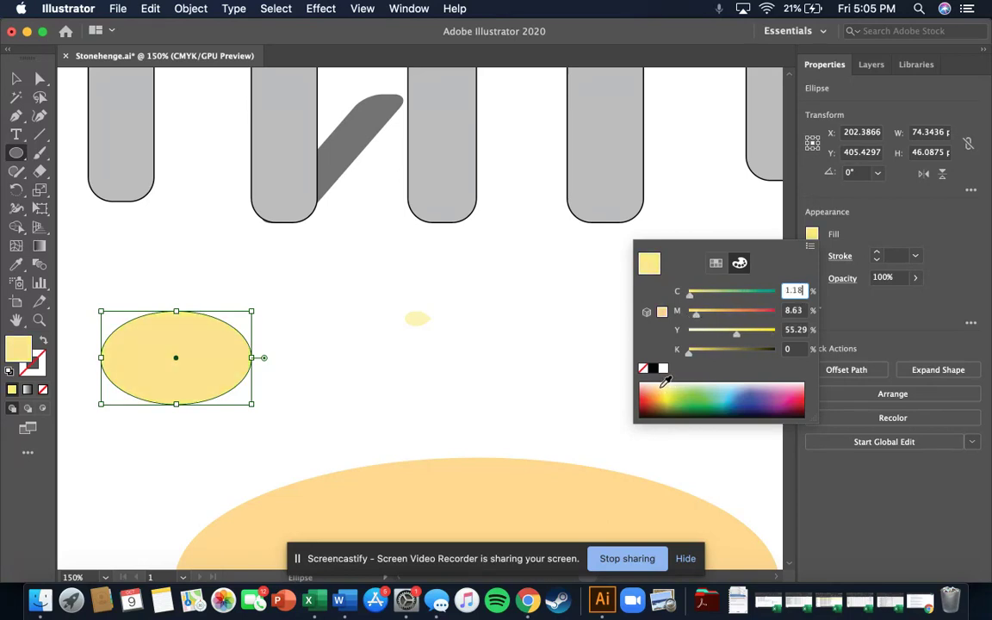
mouse_move(668, 379)
mouse_down()
mouse_move(676, 384)
mouse_move(664, 381)
mouse_up()
drag(664, 380, 664, 381)
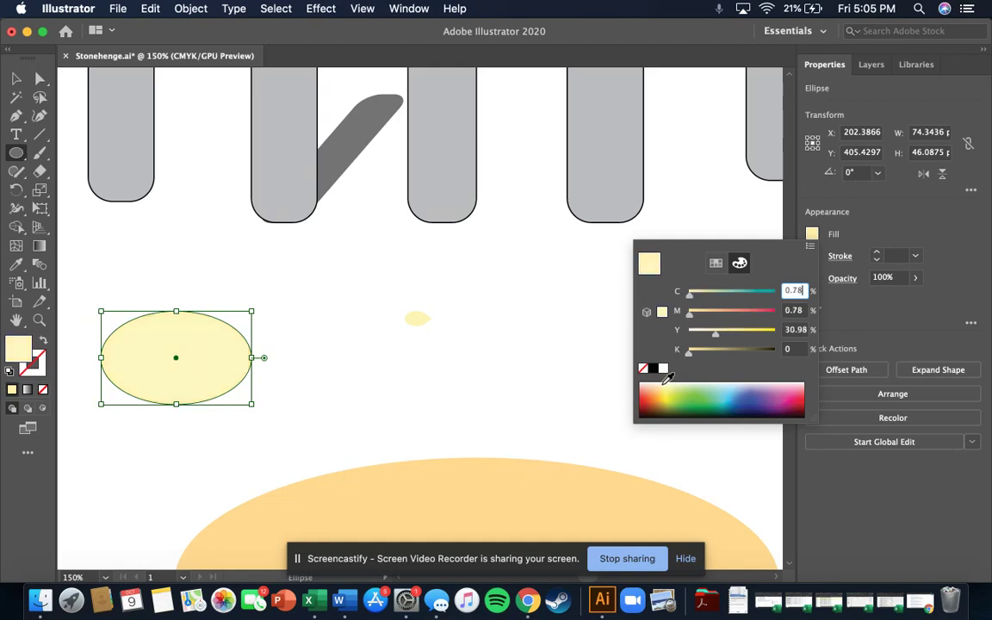
click(465, 349)
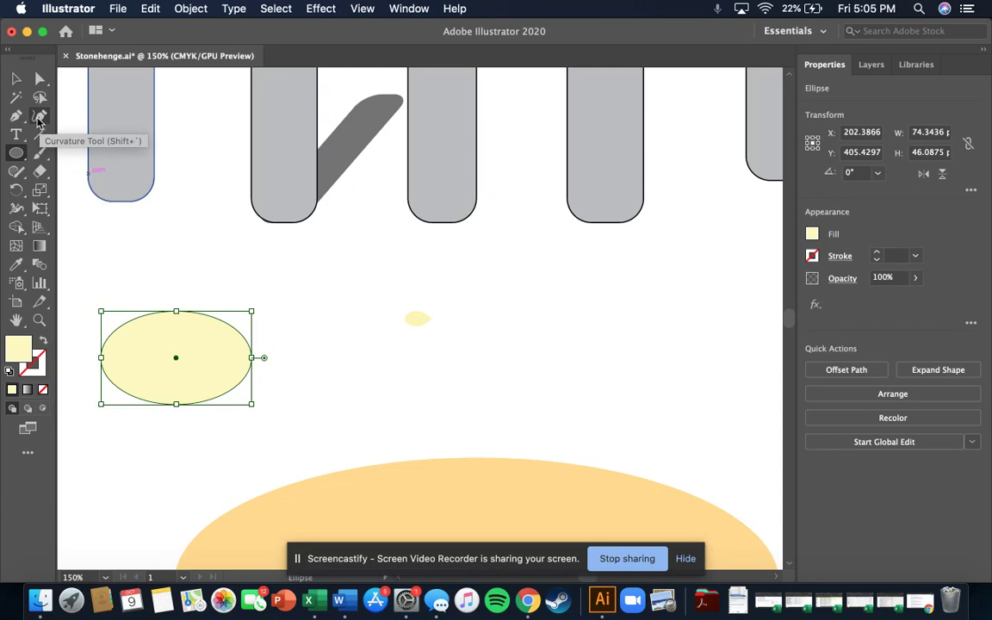
- Draw a closed triangle about 28 by 34 pt with the Pen tool on the pale ellipse's right end, pointing outward as the seed's tip
click(16, 116)
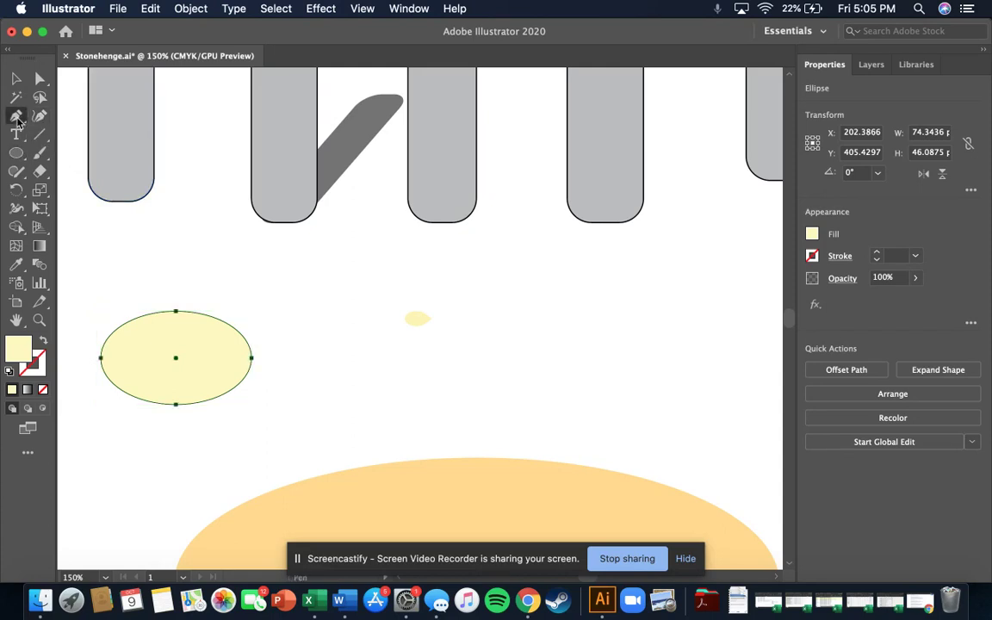
click(228, 325)
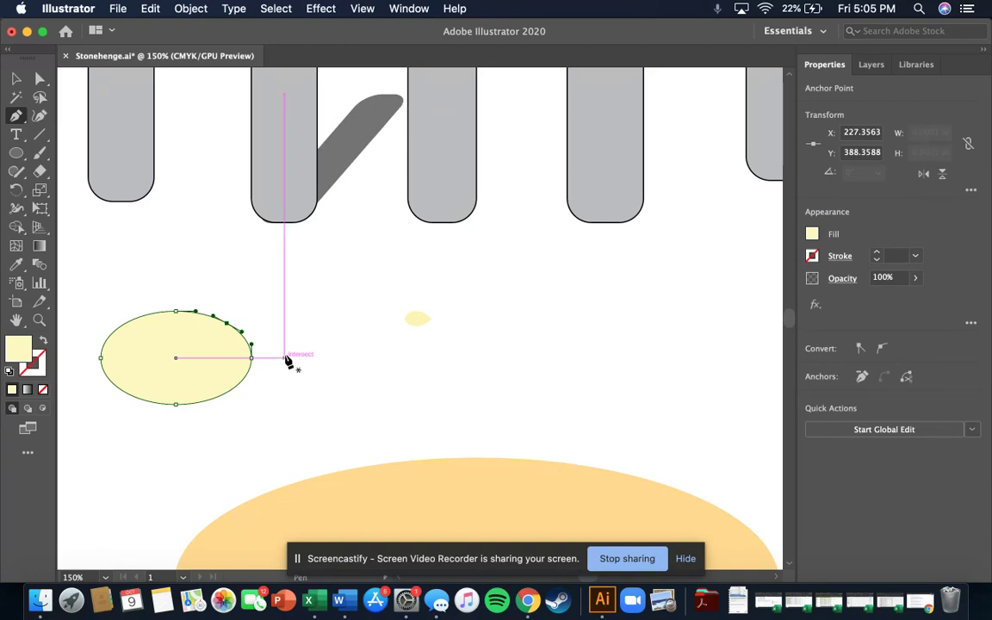
click(285, 355)
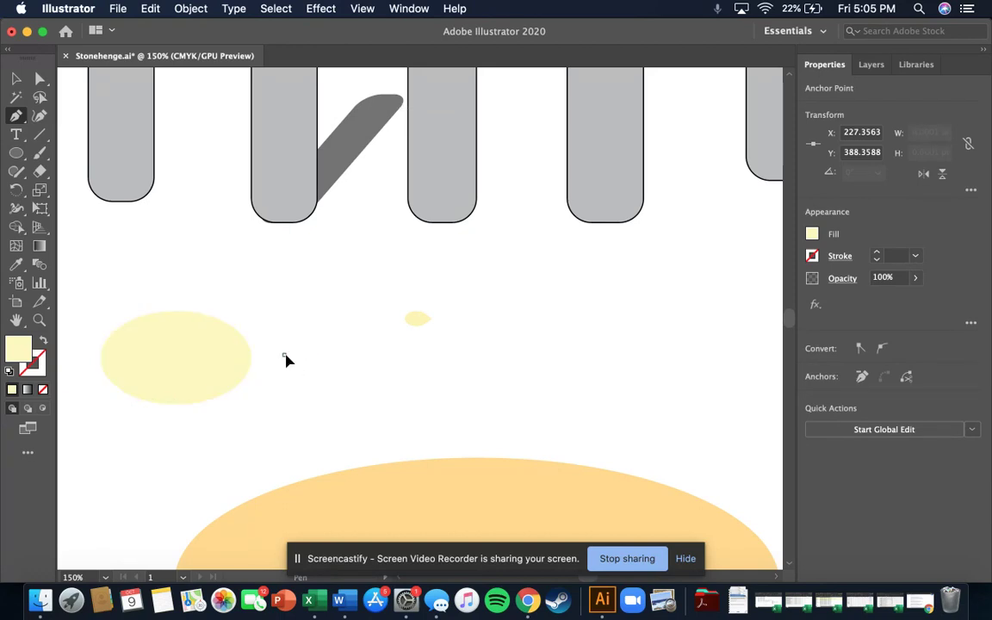
click(226, 324)
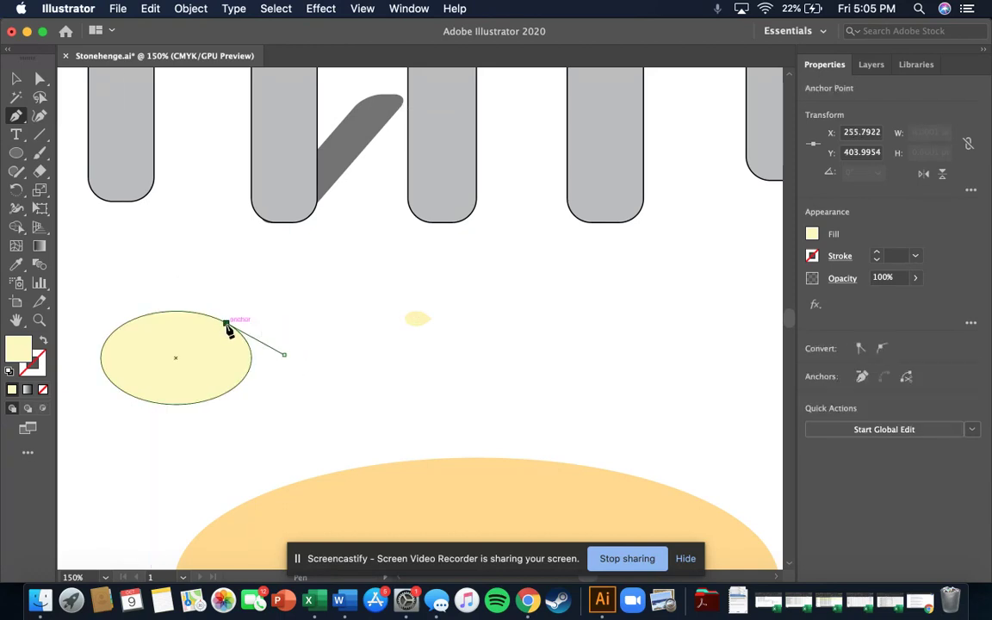
click(227, 393)
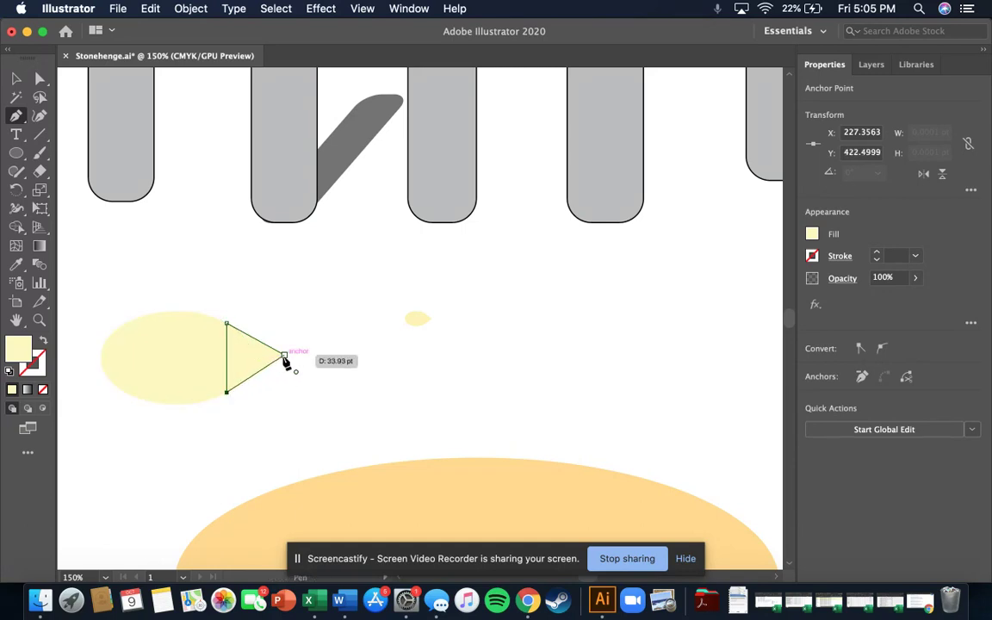
click(285, 356)
click(17, 78)
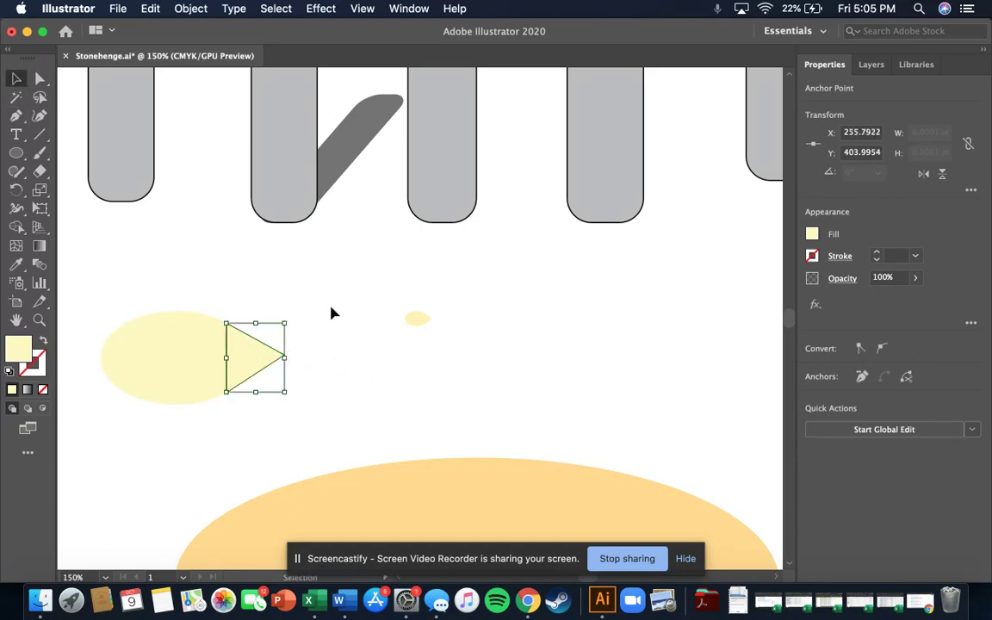
- Narrow the triangular tip to about 22 pt wide by pulling its point back toward the ellipse
click(382, 342)
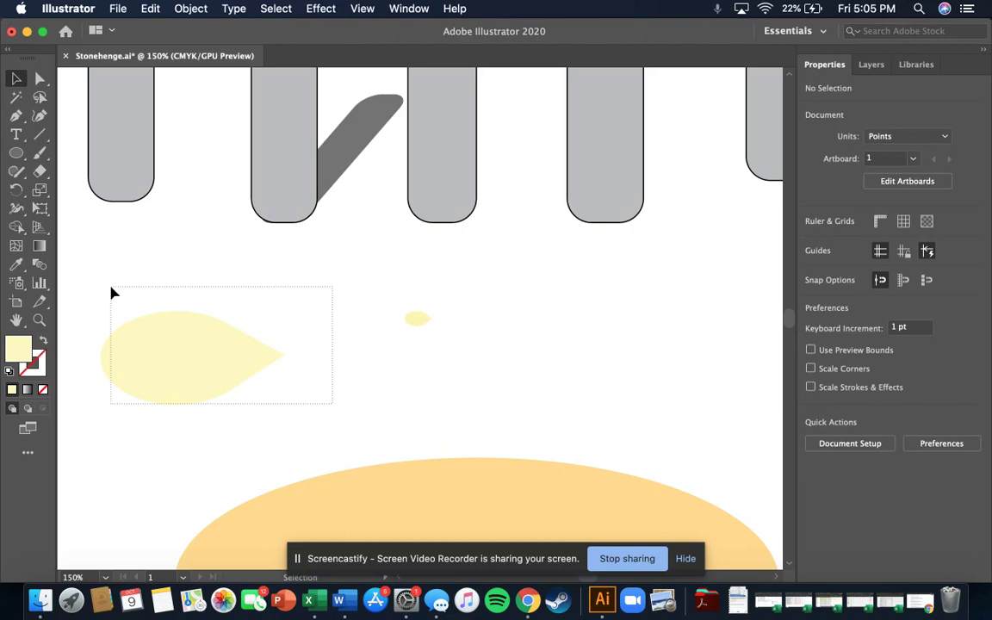
drag(112, 293, 280, 357)
click(312, 383)
click(264, 359)
click(313, 383)
click(265, 365)
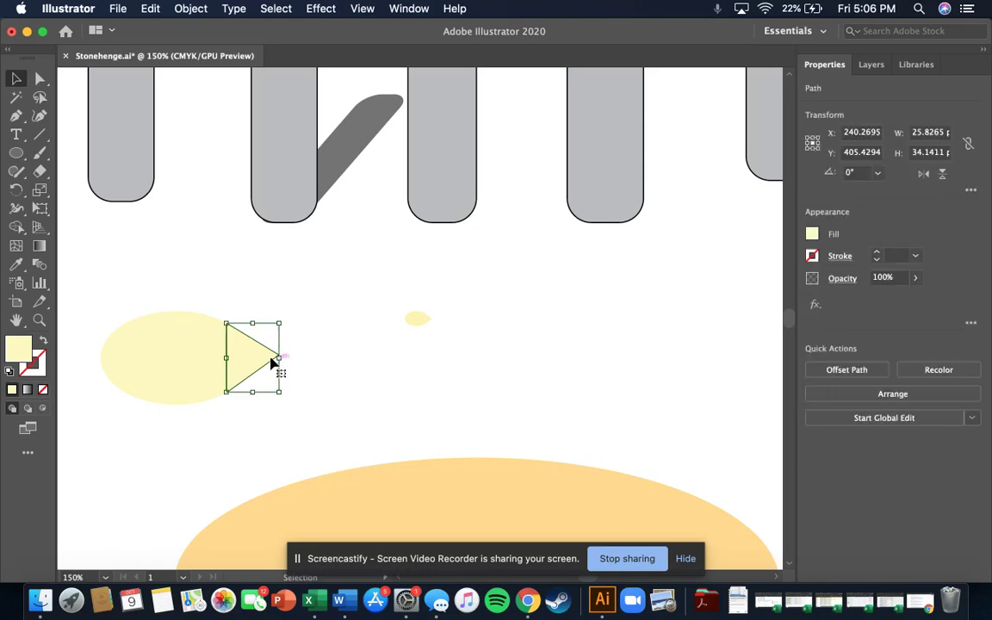
mouse_move(277, 357)
mouse_down()
mouse_move(279, 349)
mouse_move(271, 357)
mouse_up()
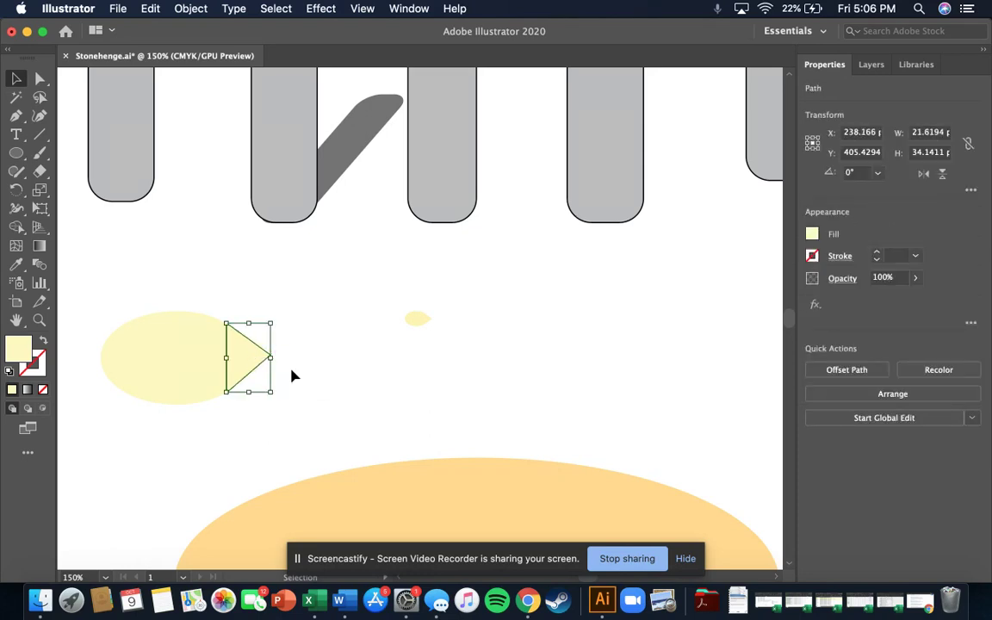
key(super+equal)
key(super+equal)
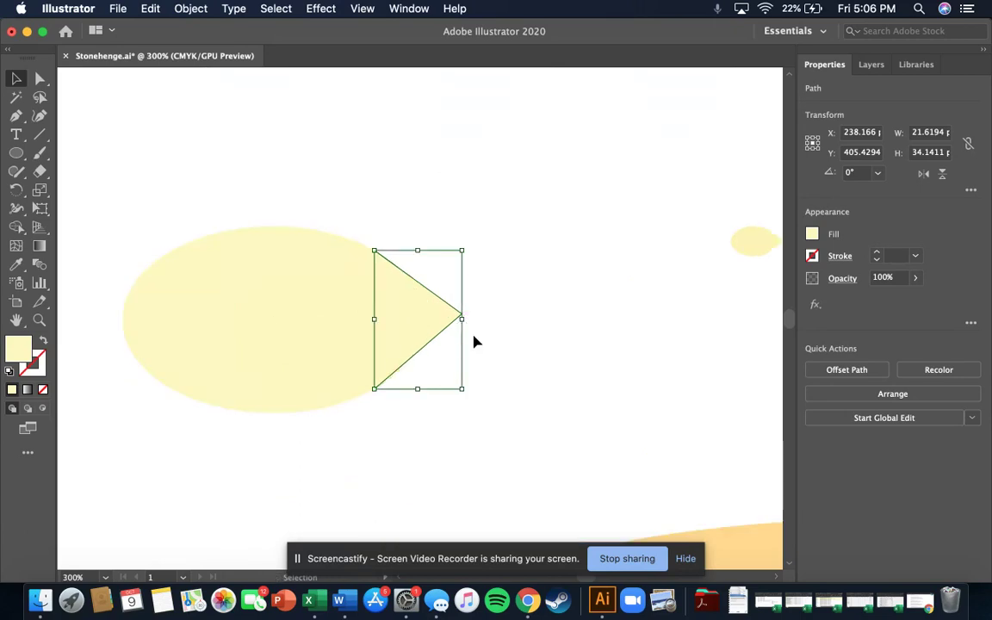
click(500, 349)
click(427, 317)
click(527, 341)
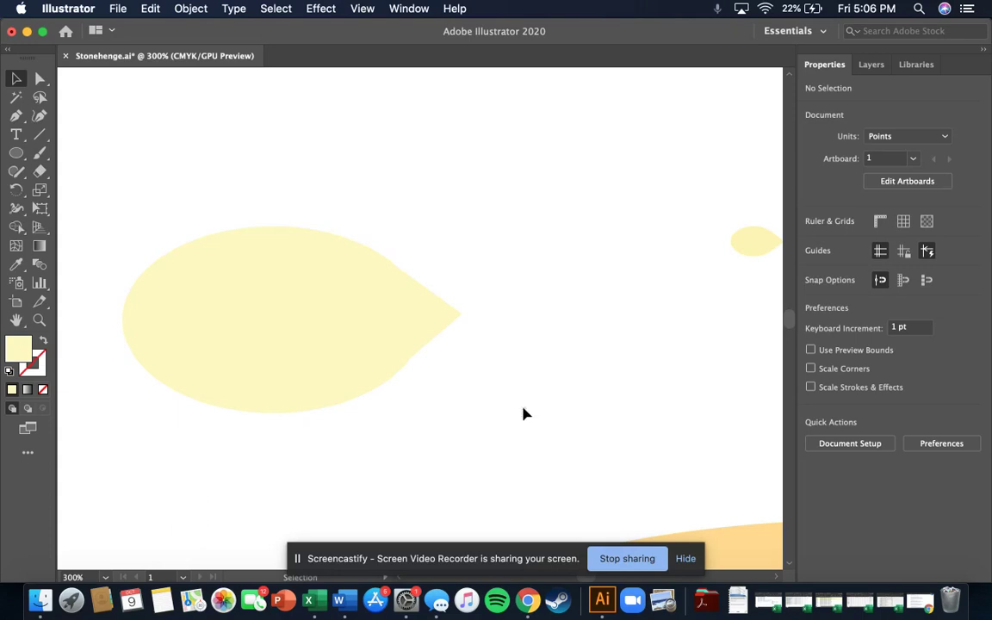
- Try to merge the ellipse and triangular tip into one seed shape with Unite
drag(524, 414, 244, 214)
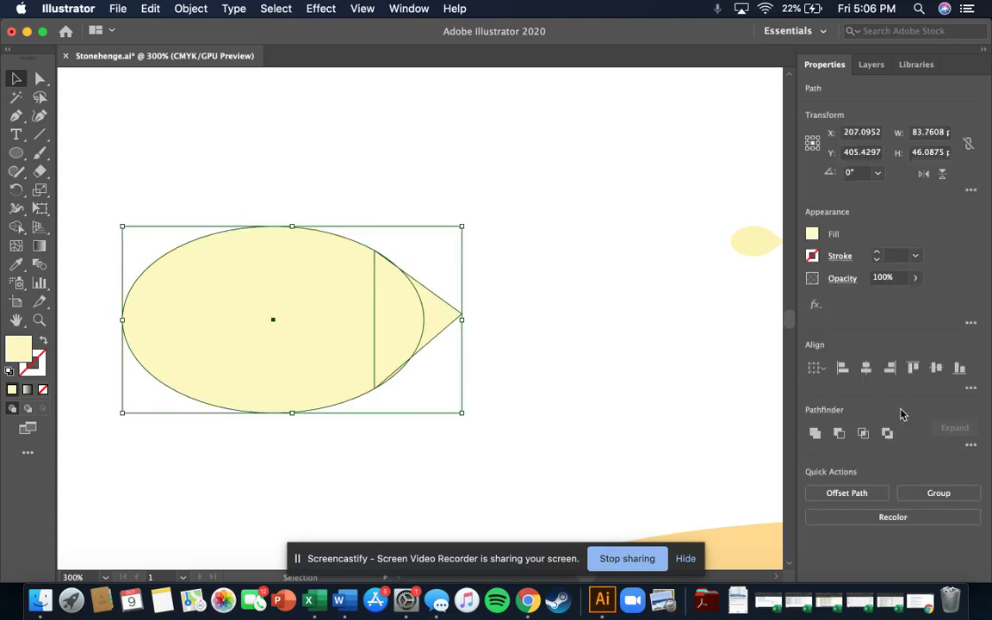
click(814, 433)
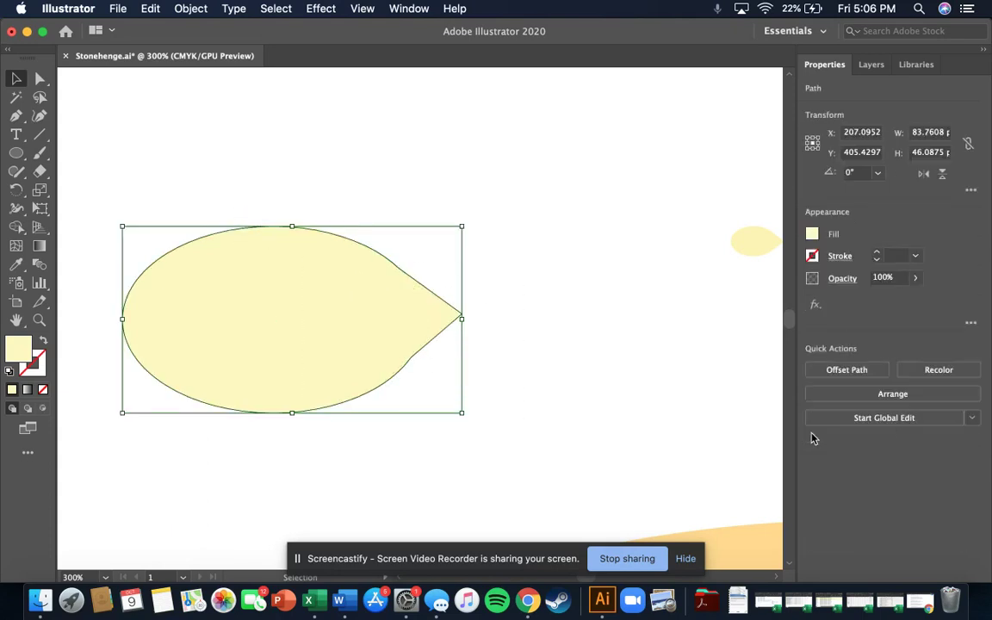
click(502, 426)
drag(340, 306, 394, 266)
click(595, 428)
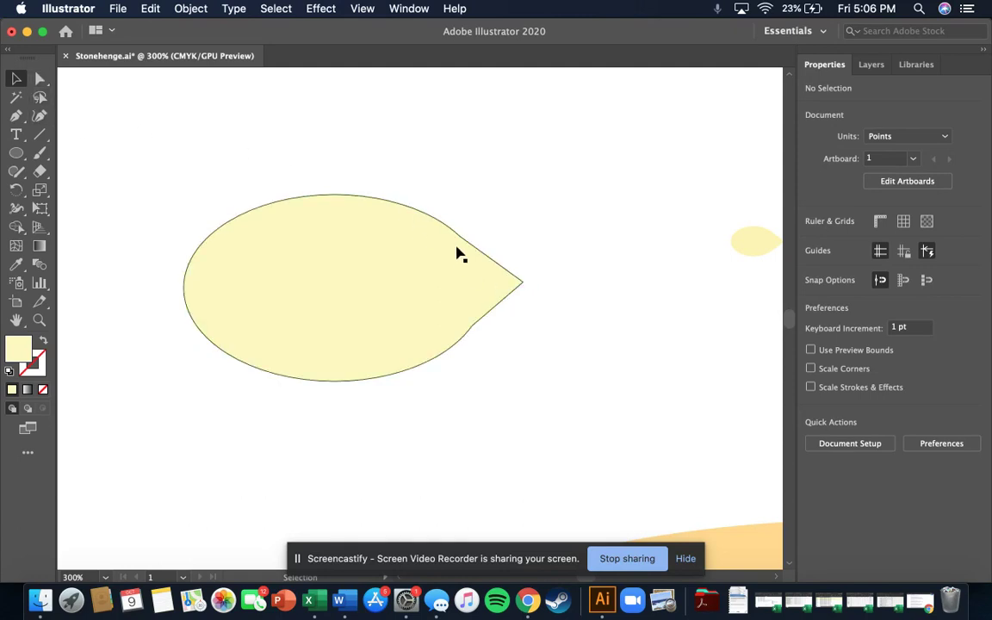
click(277, 361)
key(cmd+z)
key(cmd+z)
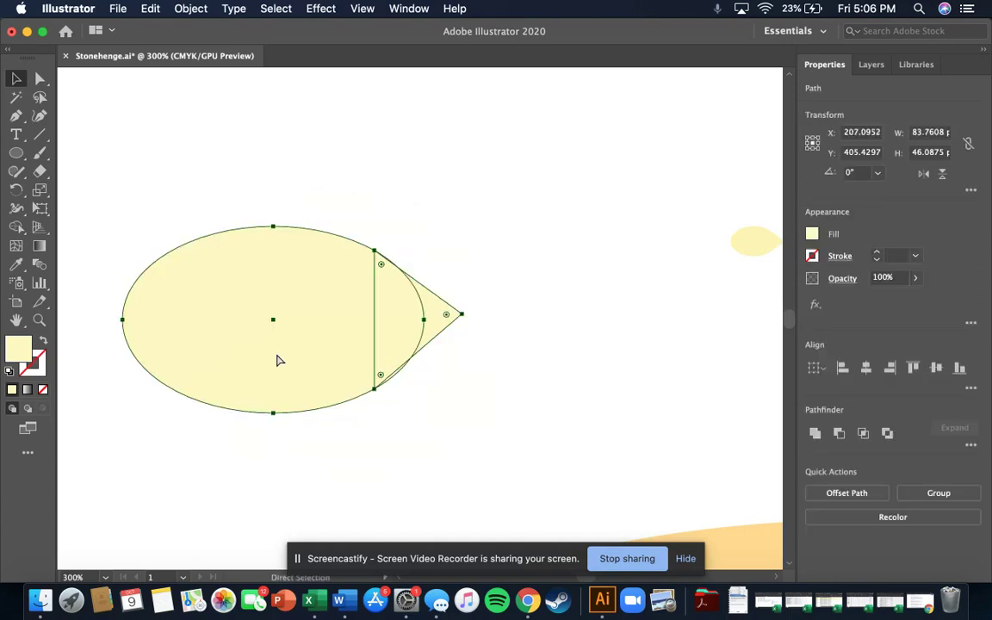
- Stretch the triangular tip taller about its center so its corners project beyond the ellipse's upper and lower edges
click(496, 408)
click(441, 332)
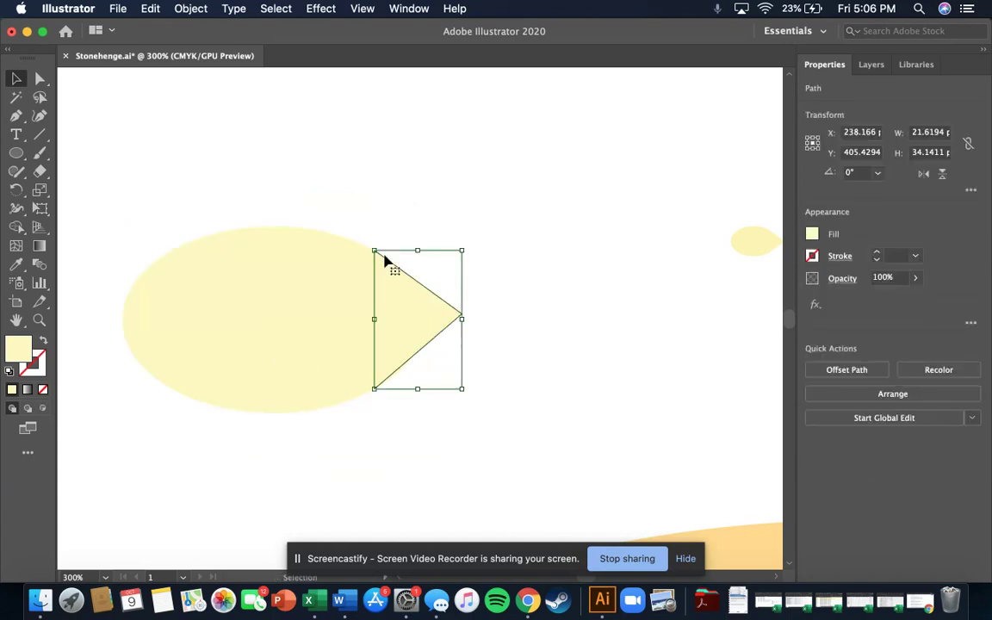
drag(418, 250, 417, 234)
click(507, 348)
drag(447, 320, 445, 323)
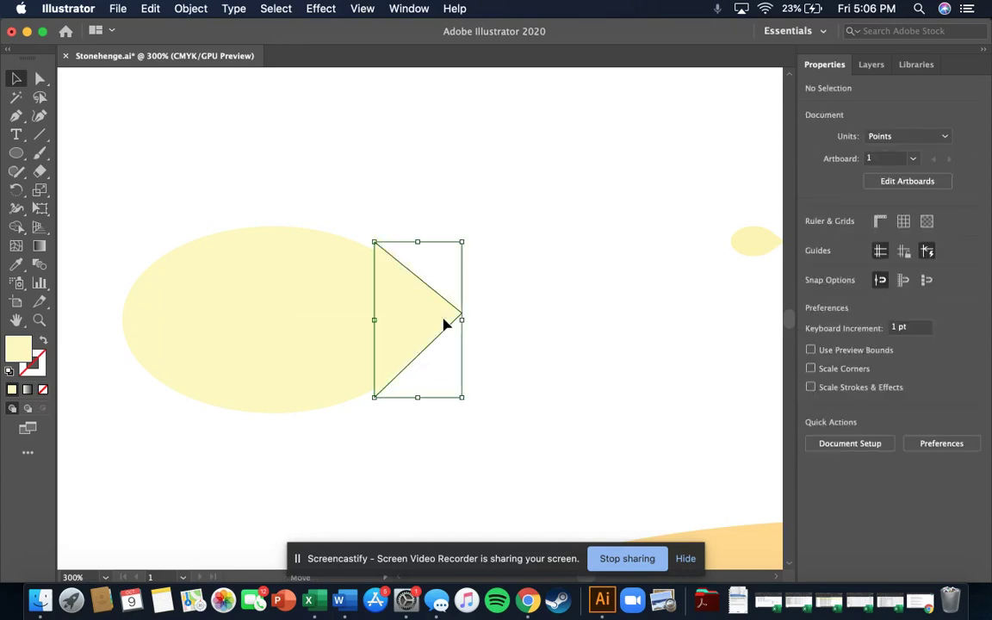
click(461, 337)
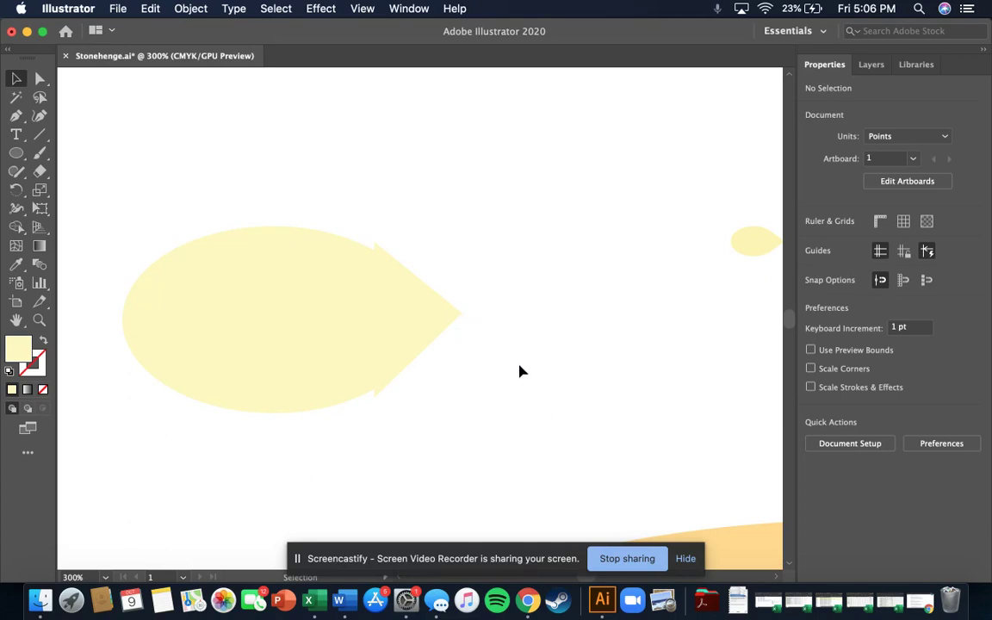
- Nudge the triangular tip slightly down and stretch it to about 40 pt tall
click(319, 333)
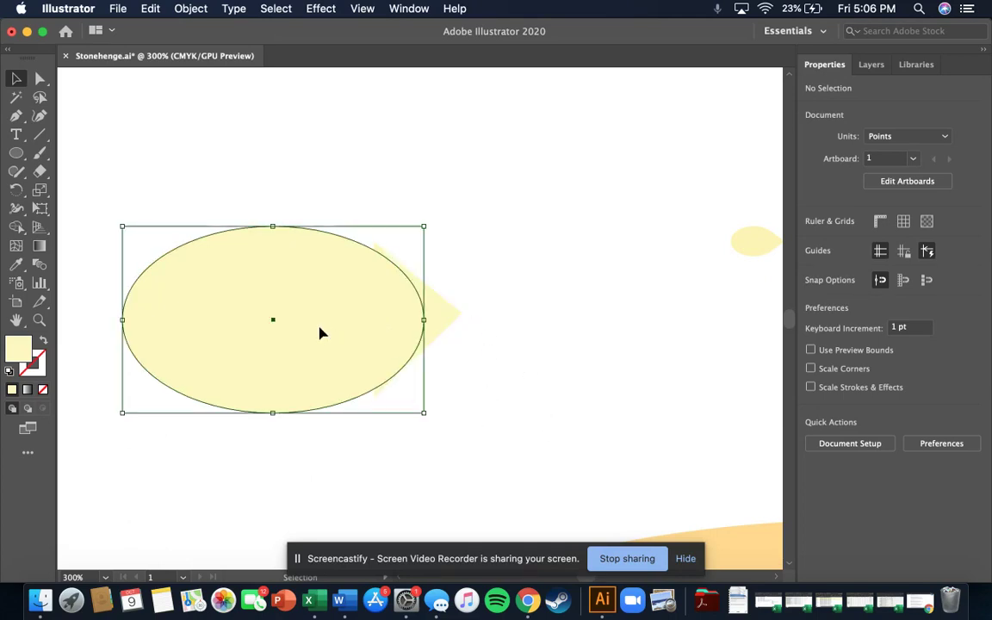
drag(444, 318, 443, 322)
click(509, 350)
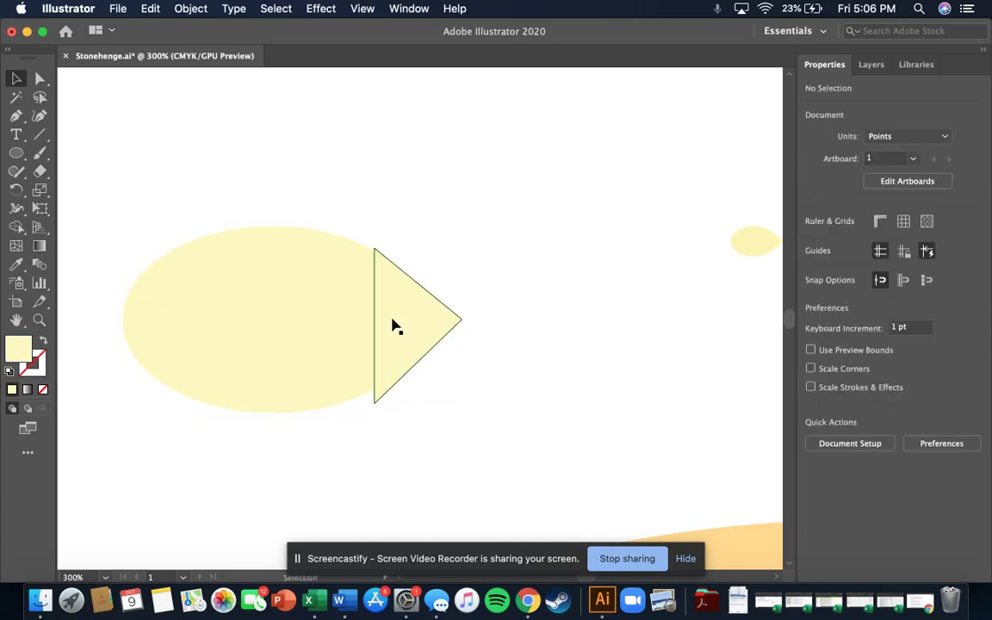
click(393, 325)
drag(417, 251, 417, 244)
click(503, 340)
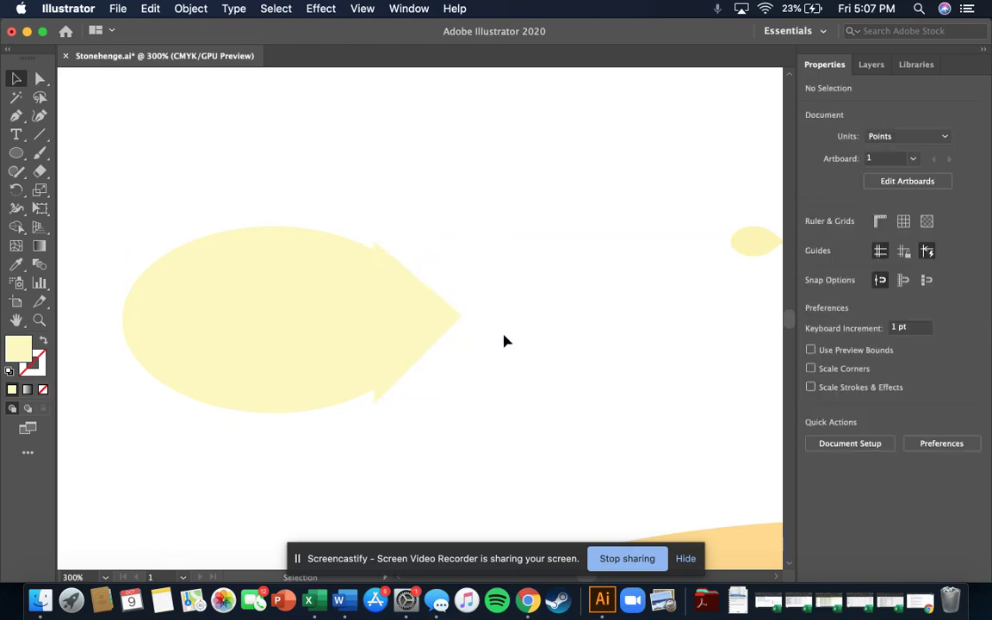
click(427, 338)
click(349, 321)
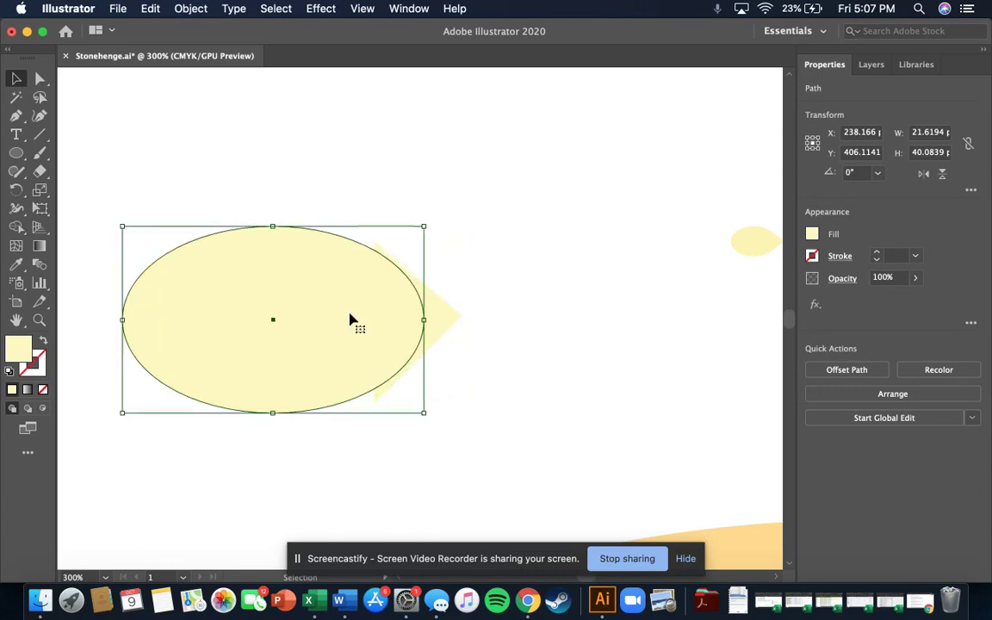
click(443, 332)
click(531, 376)
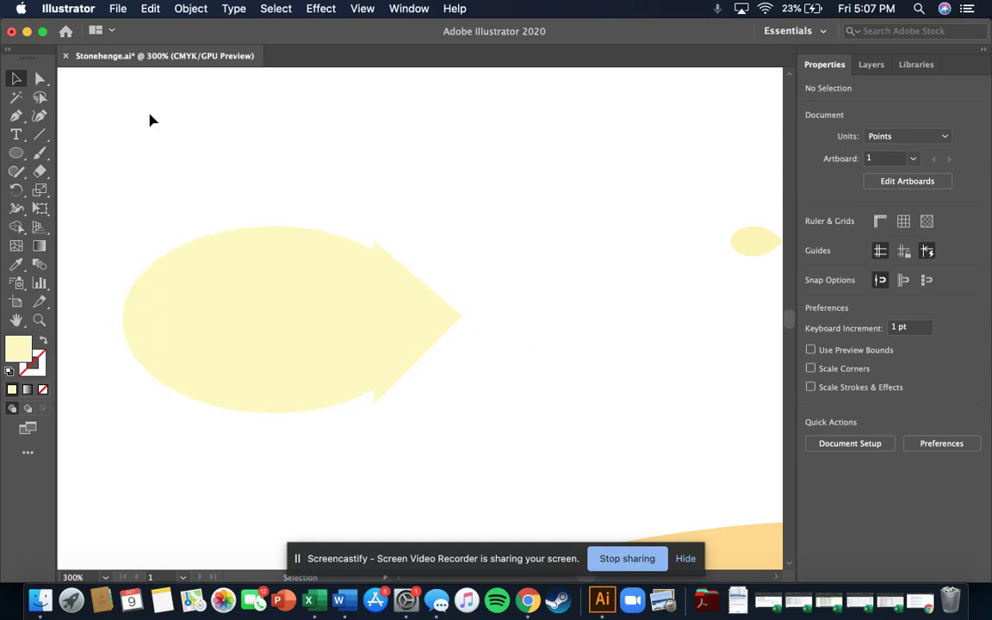
- Merge the ellipse and the triangular tip into one shape with Unite
drag(161, 198, 418, 376)
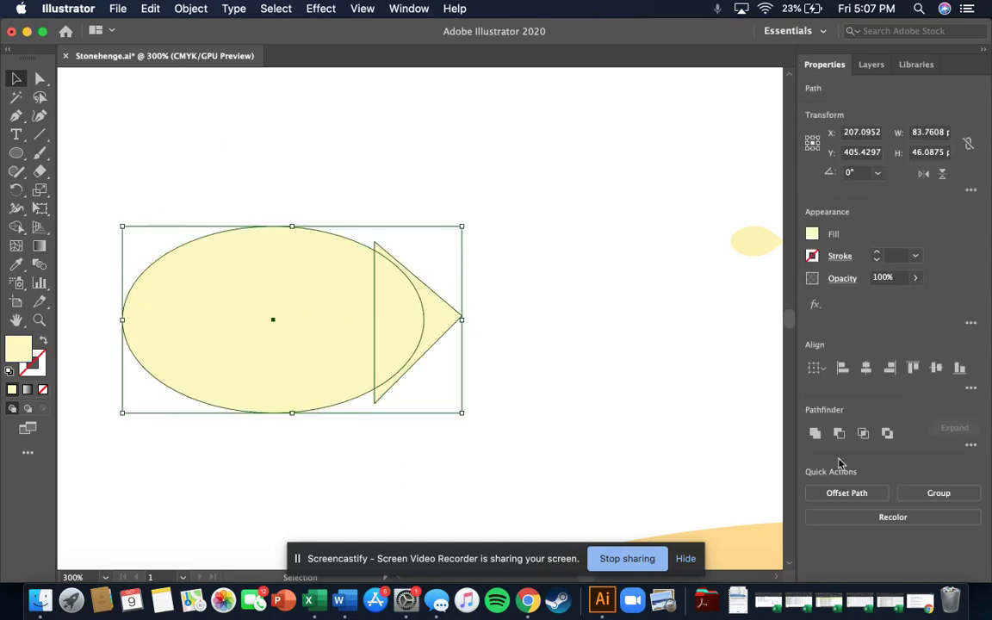
click(812, 434)
click(553, 414)
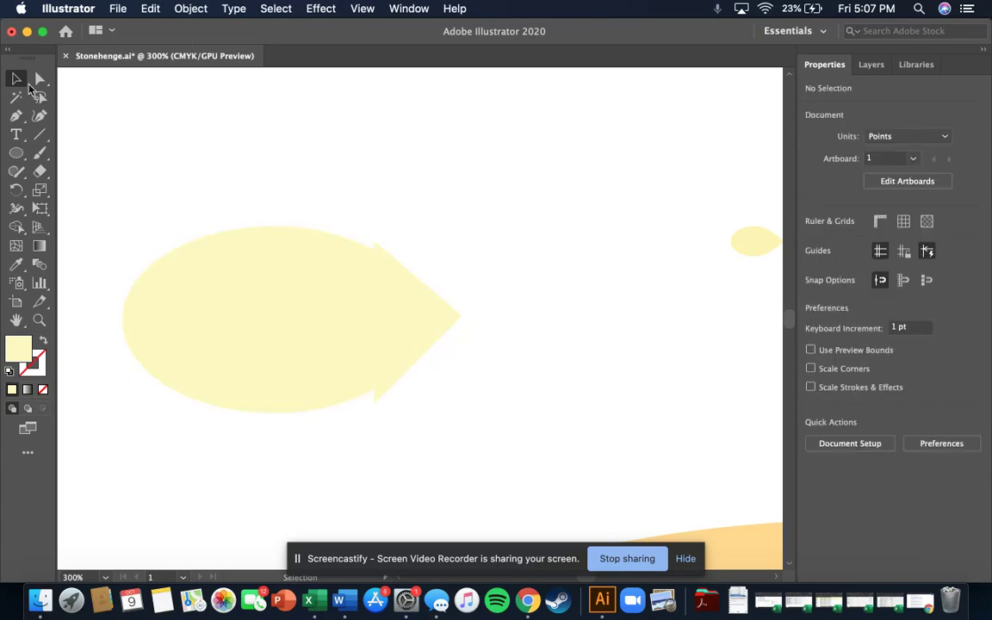
- Trim the seed's upper notch by drawing a Pen tool triangle from the tip across it and subtracting it with Minus Front
click(17, 116)
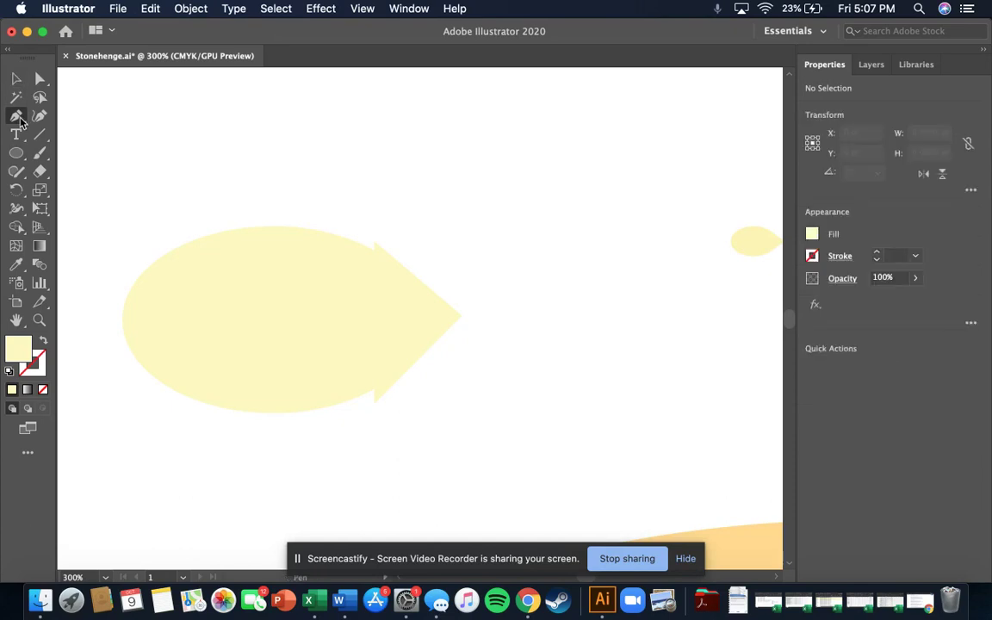
click(462, 316)
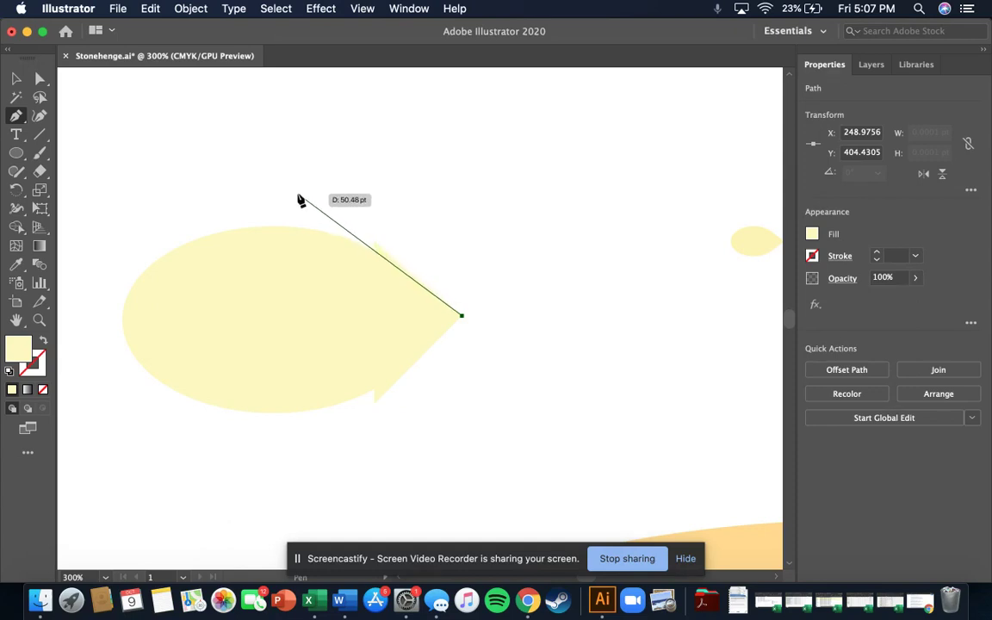
click(297, 195)
click(500, 220)
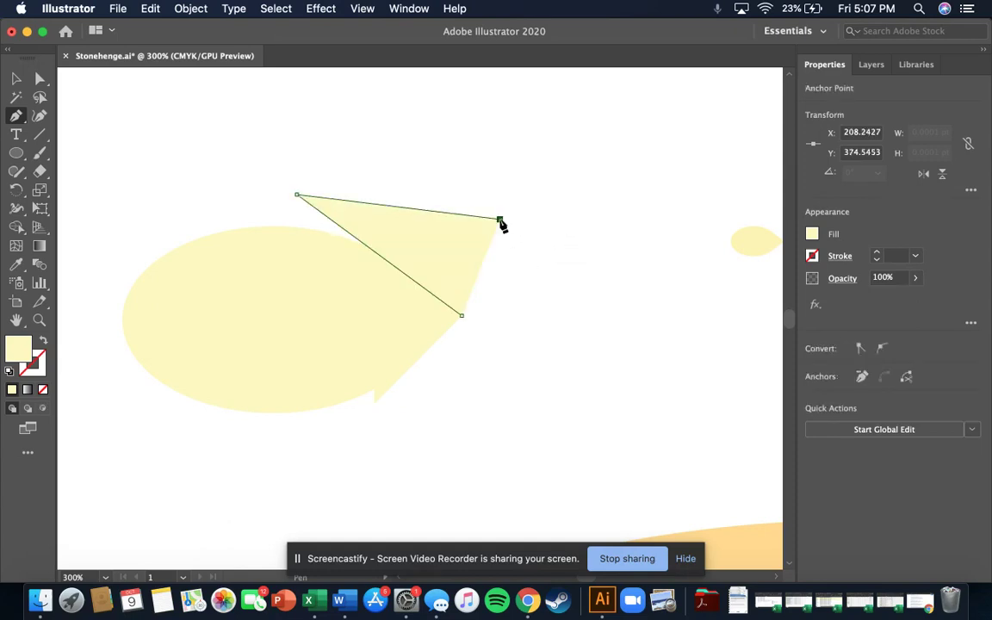
click(463, 316)
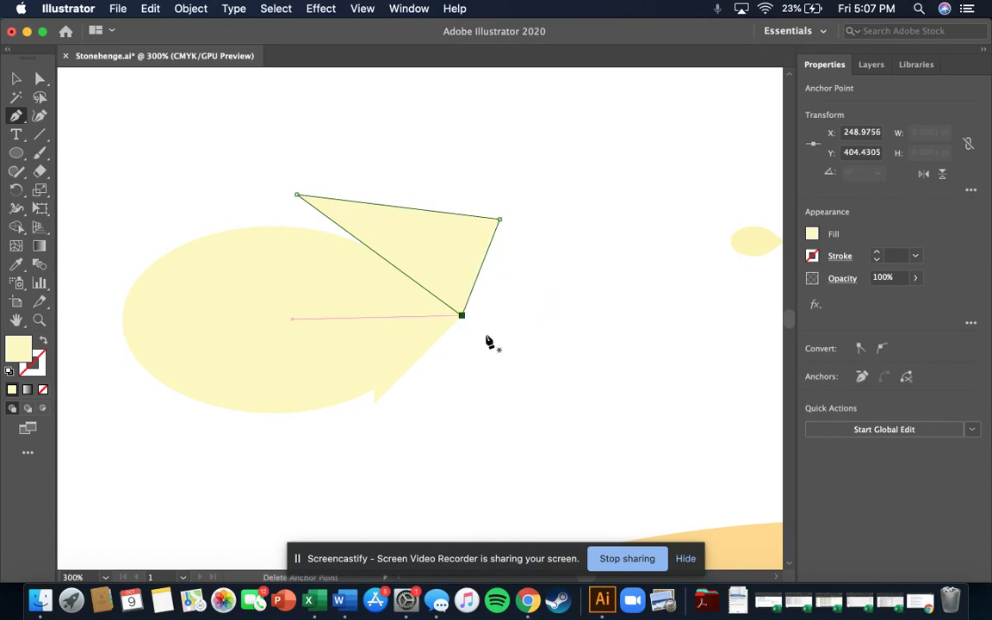
key(v)
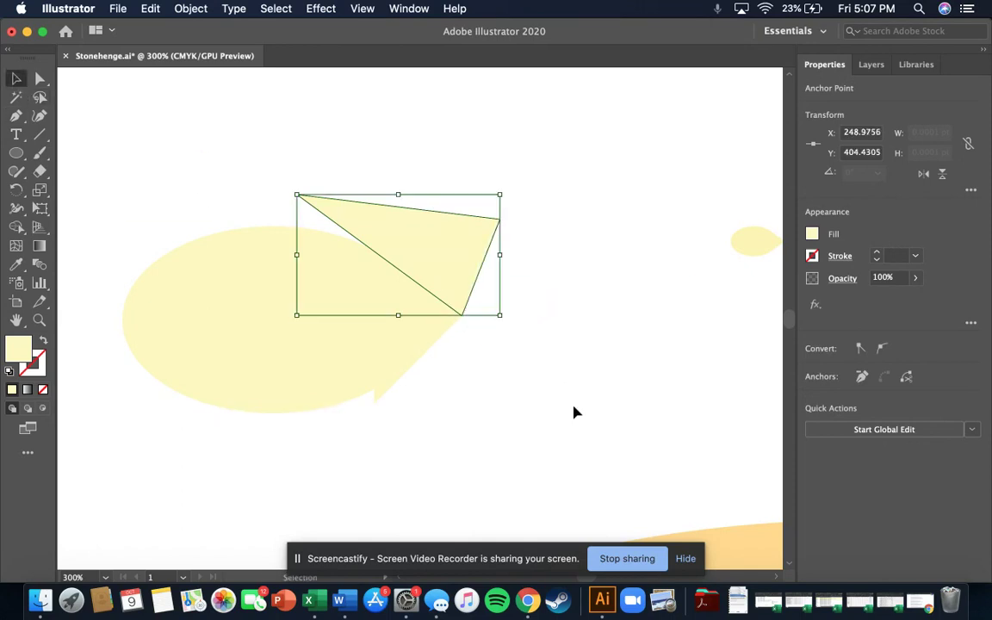
scroll(388, 303, up, 1)
drag(586, 350, 168, 176)
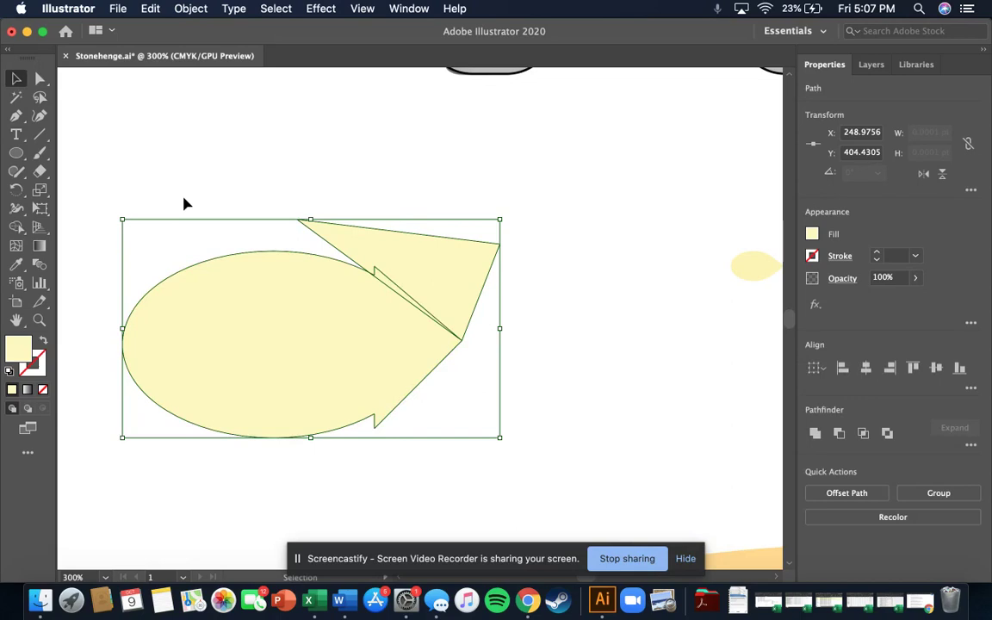
click(839, 434)
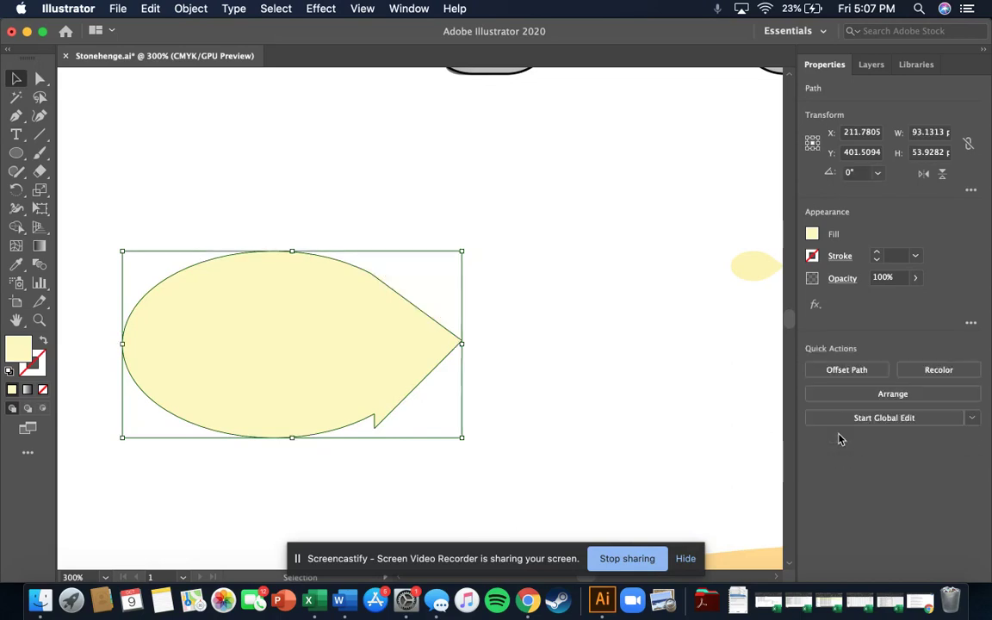
click(543, 287)
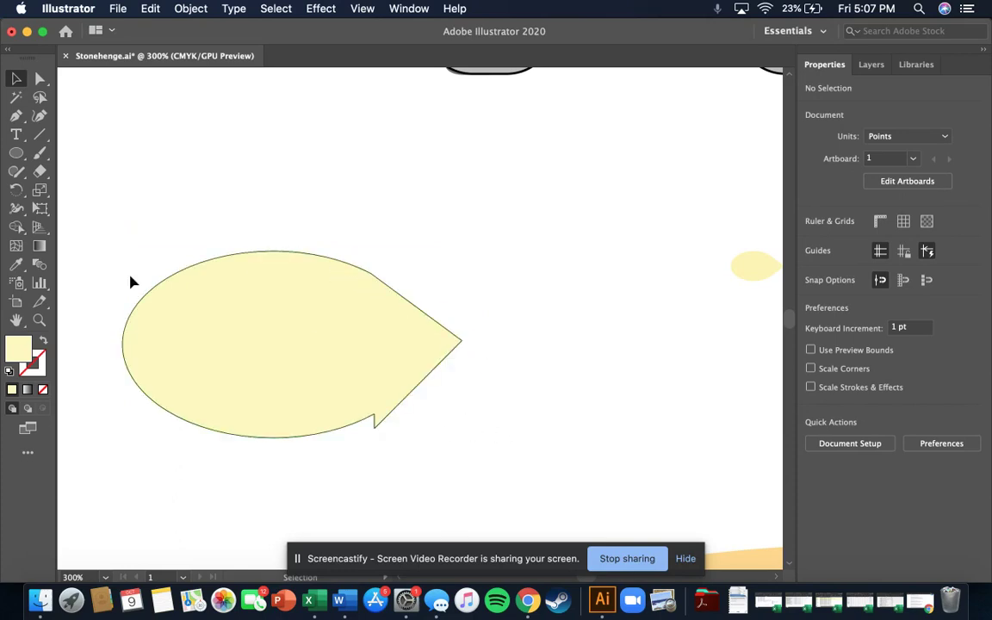
- Trim the seed's lower notch by drawing a Pen tool triangle from the tip across it and subtracting it with Minus Front
click(17, 118)
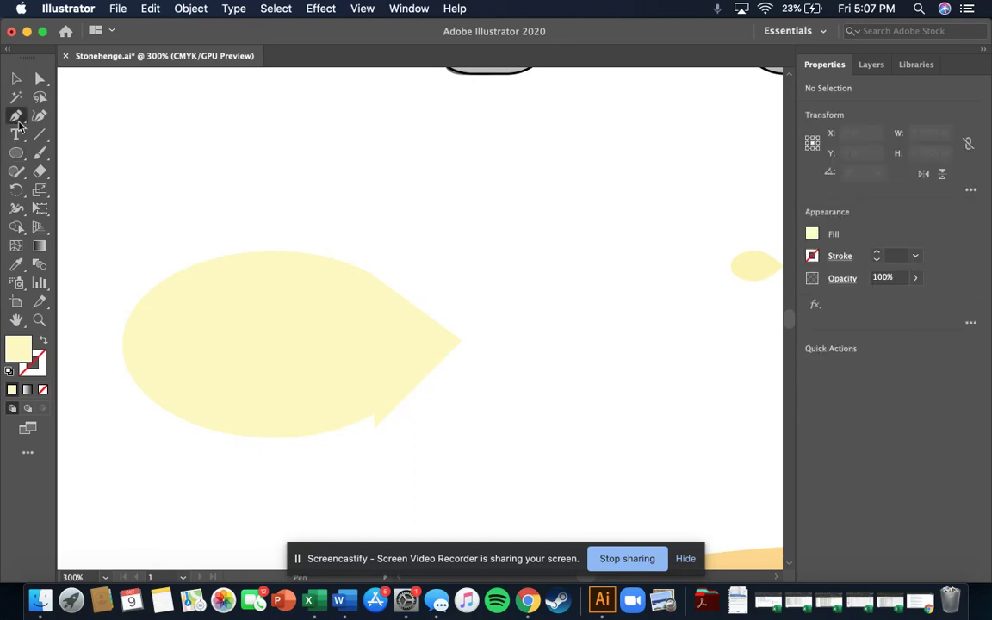
click(462, 342)
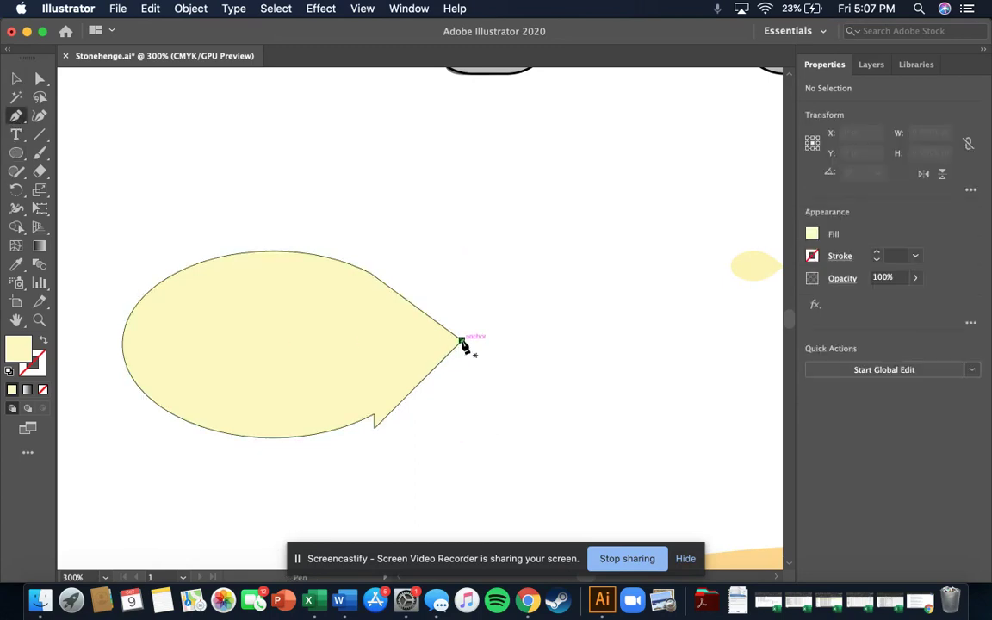
click(295, 480)
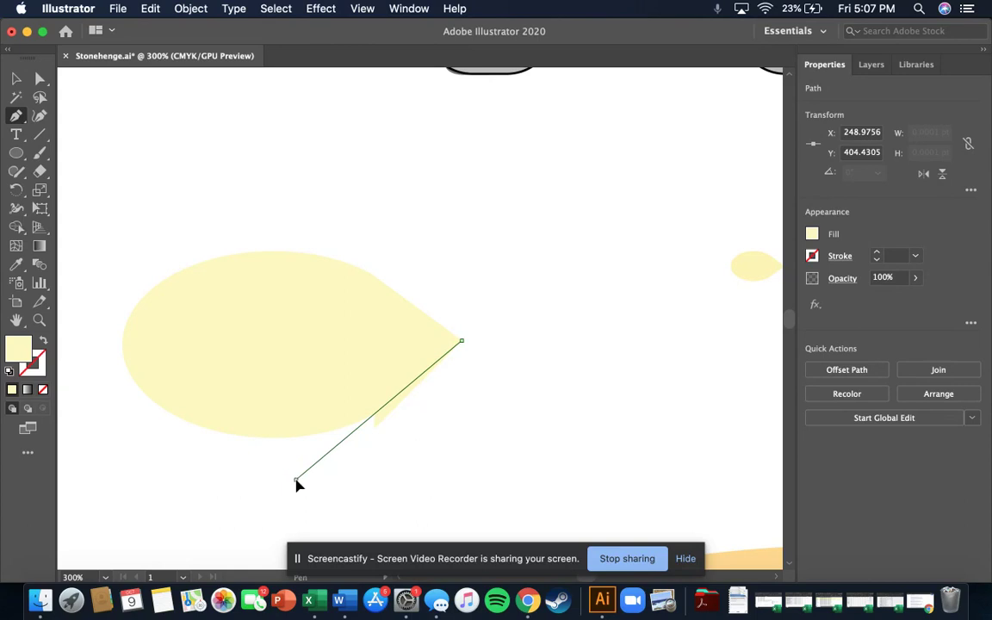
click(505, 382)
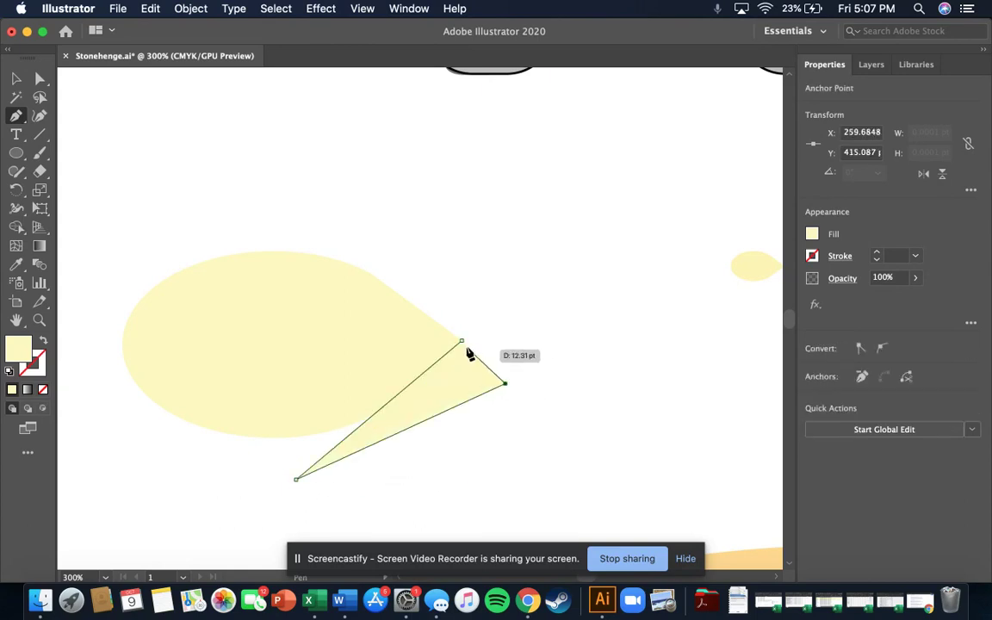
click(463, 342)
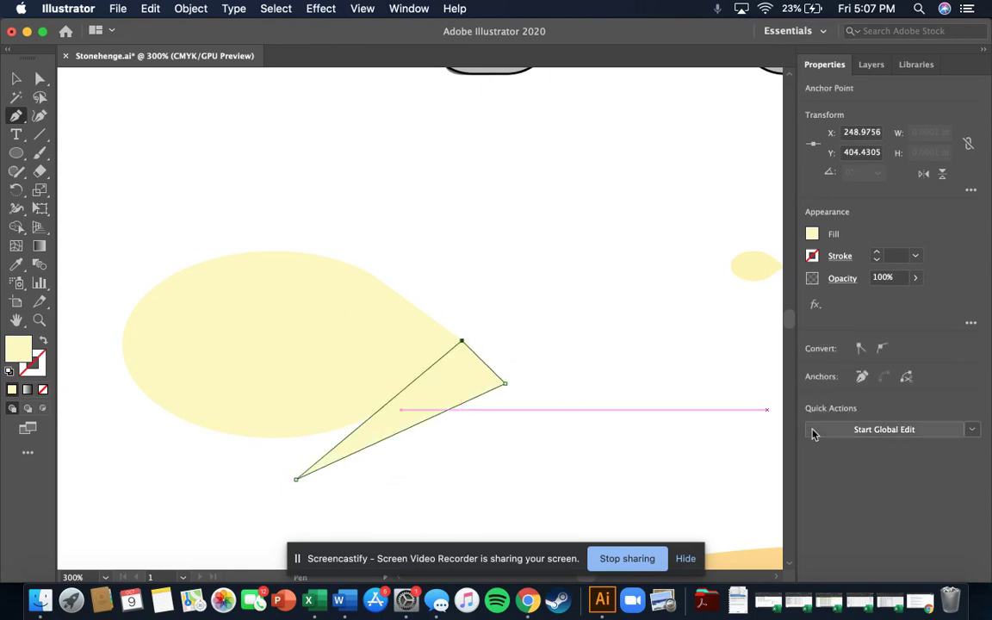
click(17, 79)
drag(576, 479, 267, 241)
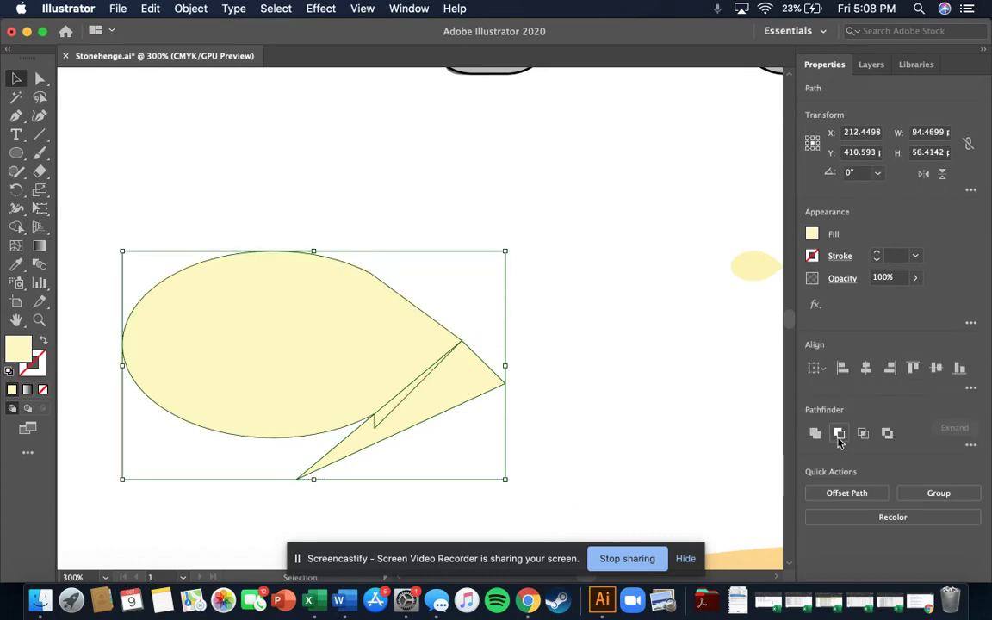
click(815, 433)
click(645, 459)
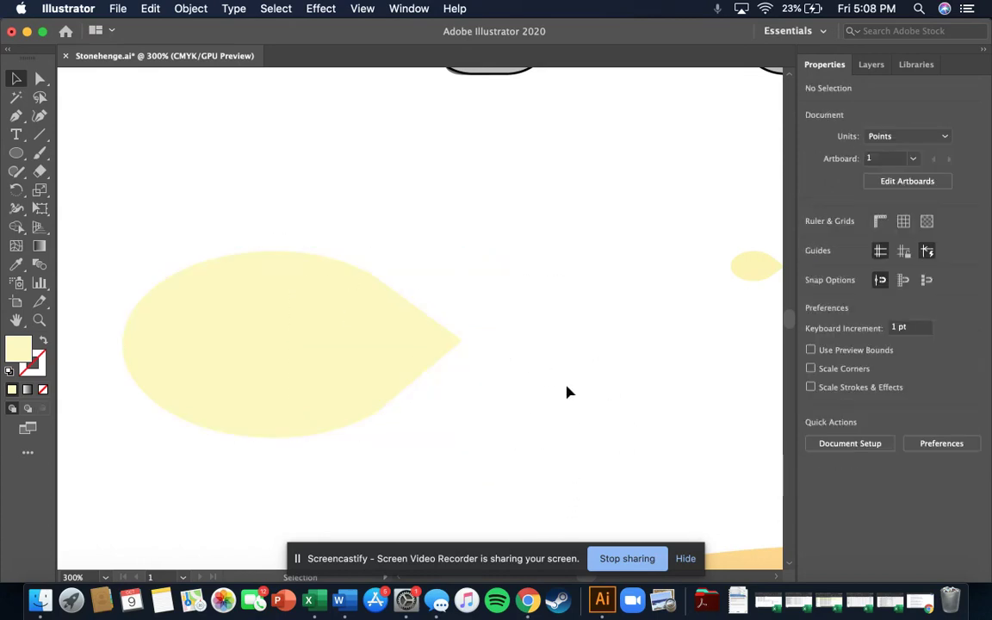
- Stretch the trimmed seed horizontally to about 100 pt wide, keeping its rounded end in place
click(417, 333)
drag(463, 342, 529, 344)
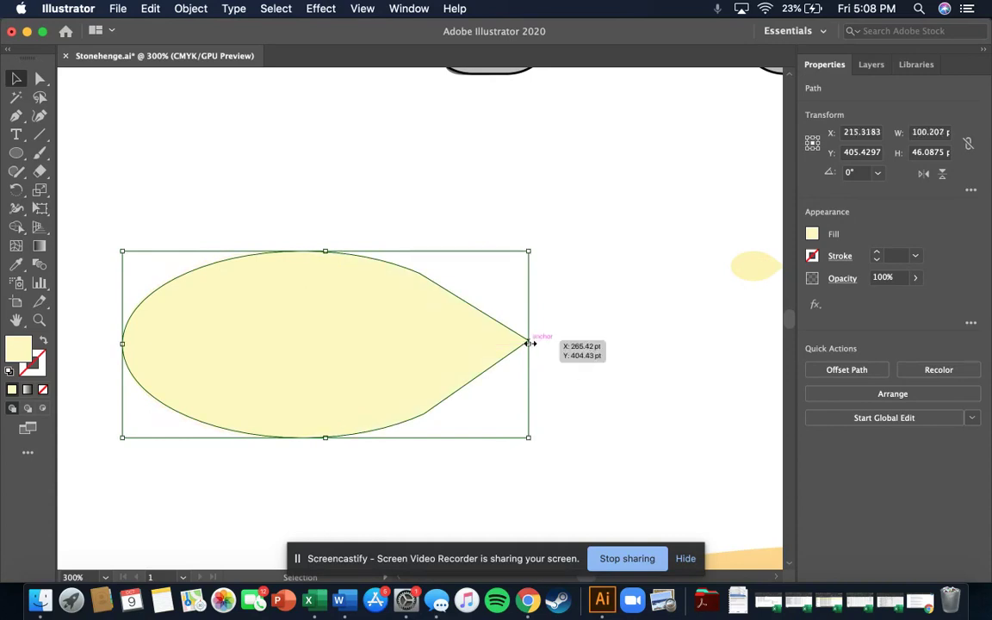
- Undo the seed's horizontal stretch and try to pull only its pointed tip outward
click(210, 160)
key(super+z)
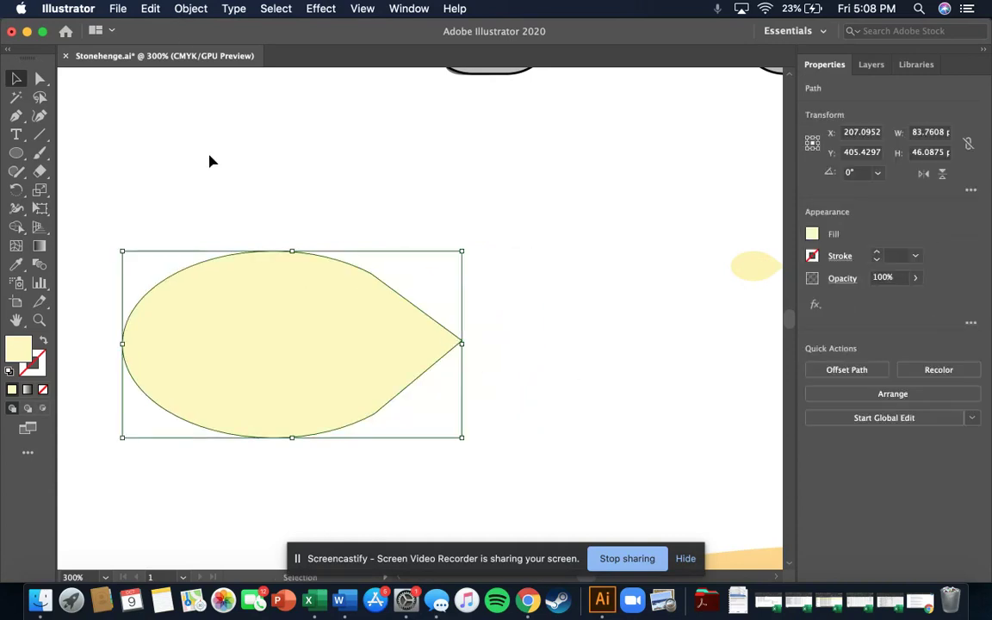
click(482, 339)
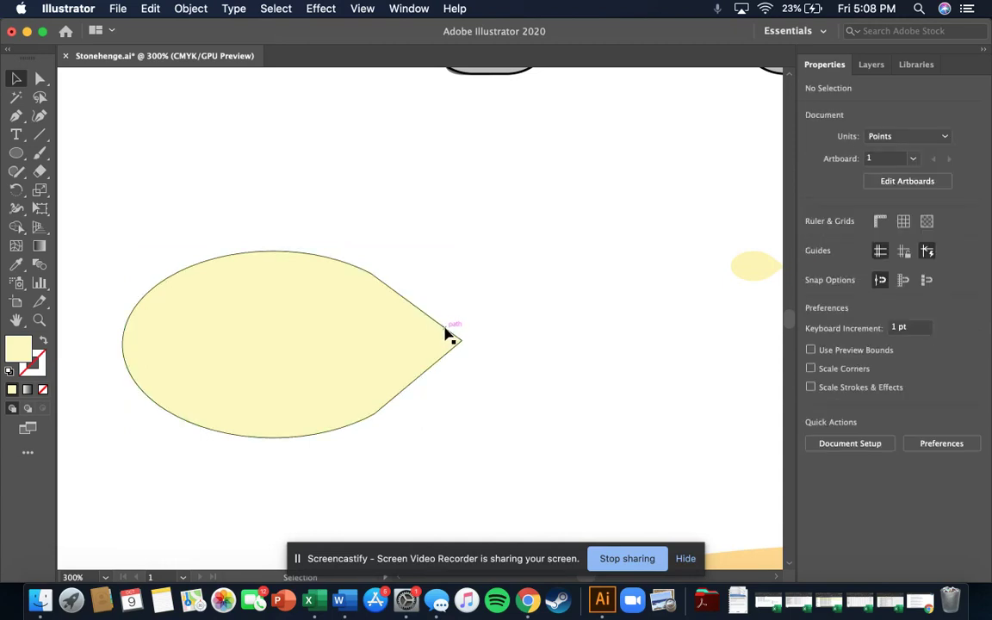
drag(450, 335, 483, 338)
click(584, 378)
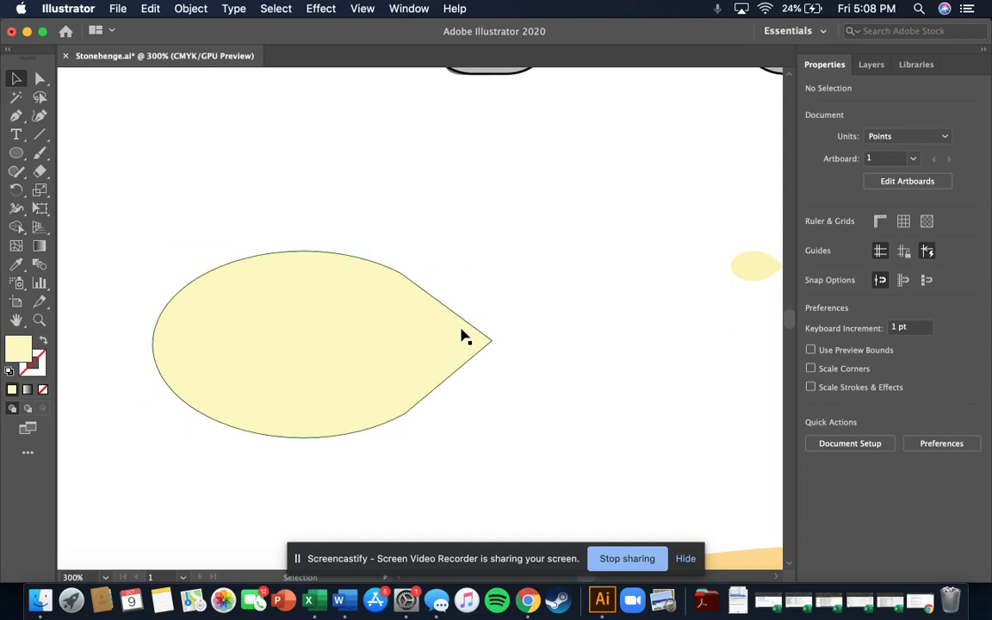
- Undo back through both notch trims and the Unite to restore the separate ellipse and triangular tip
key(super+z)
key(super+z)
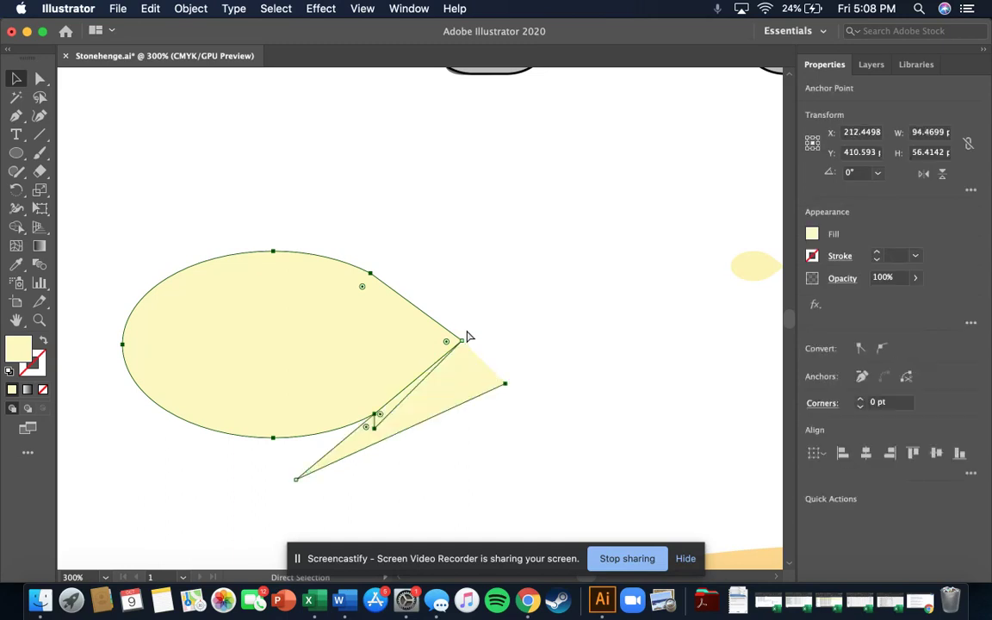
key(super+shift+z)
key(super+z)
key(super+z)
key(super+shift+z)
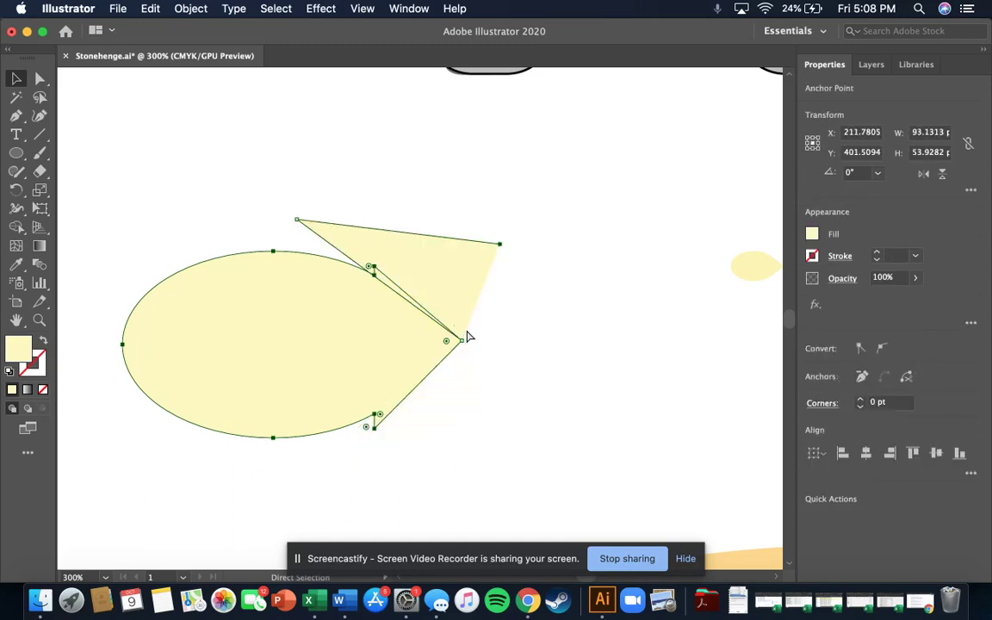
key(super+shift+z)
key(super+z)
key(v)
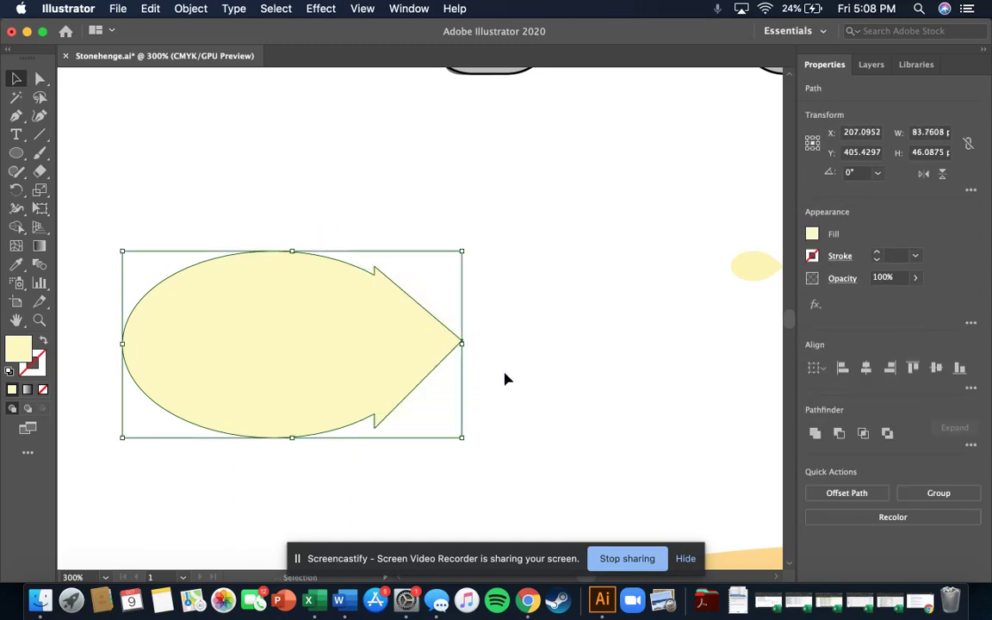
click(505, 378)
click(421, 350)
click(579, 420)
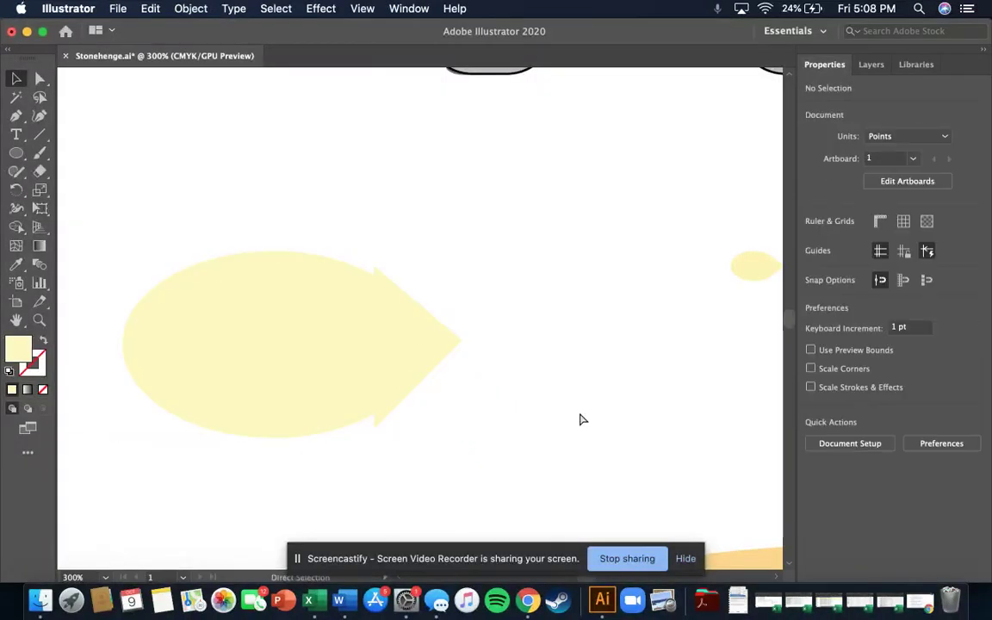
click(403, 334)
key(a)
click(554, 392)
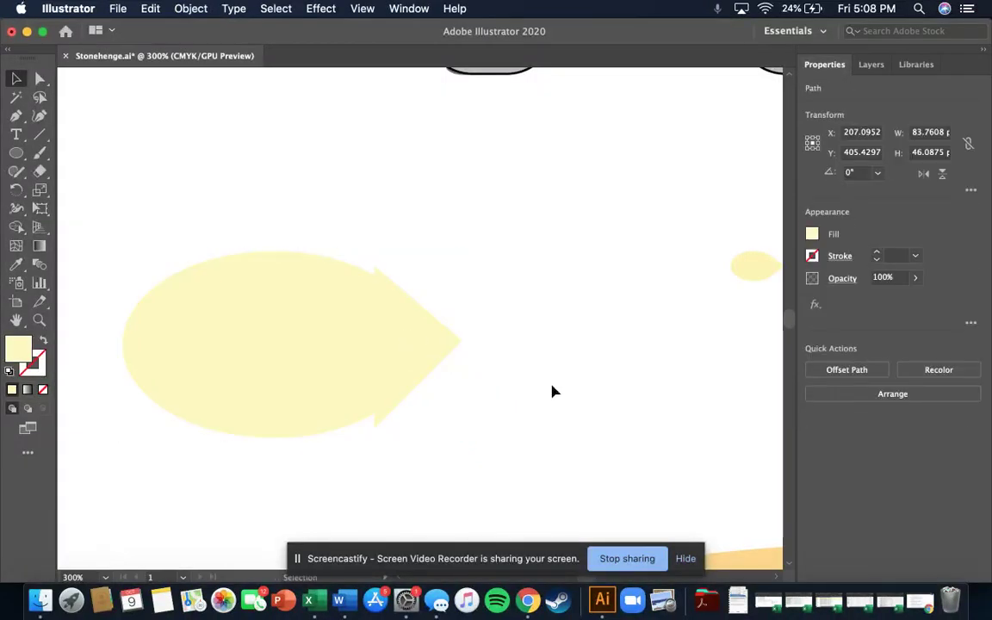
key(super+z)
click(532, 386)
- Stretch the triangular tip horizontally to about 31 pt wide, keeping its edge inside the ellipse in place
click(456, 346)
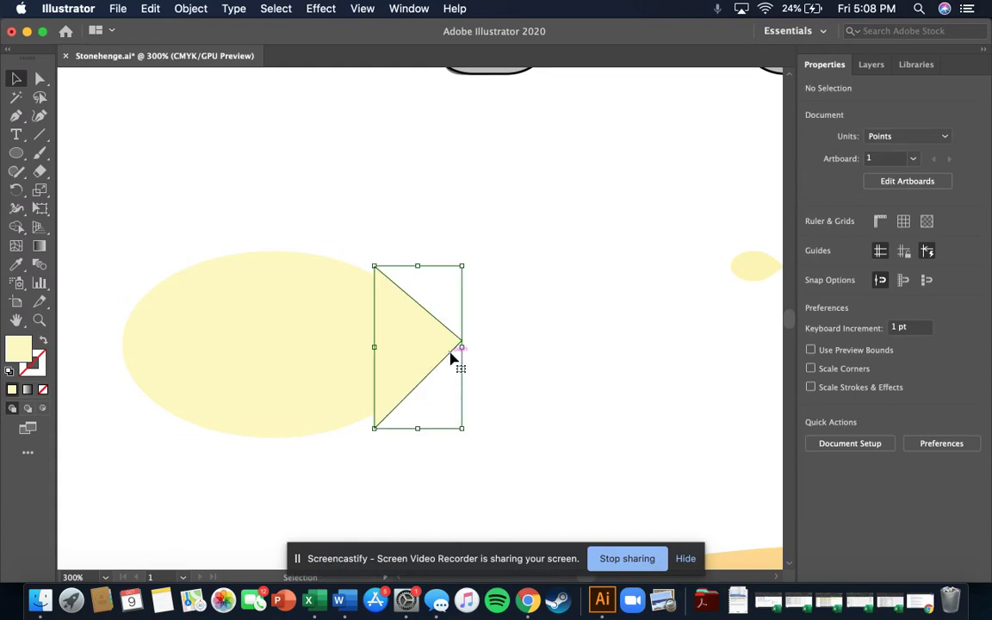
drag(462, 345, 501, 346)
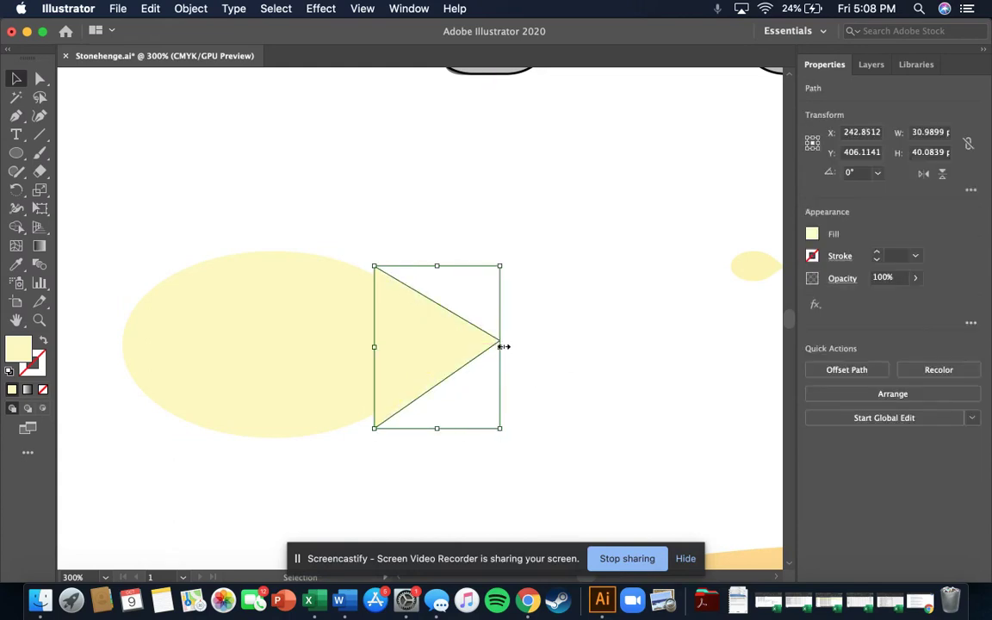
click(547, 371)
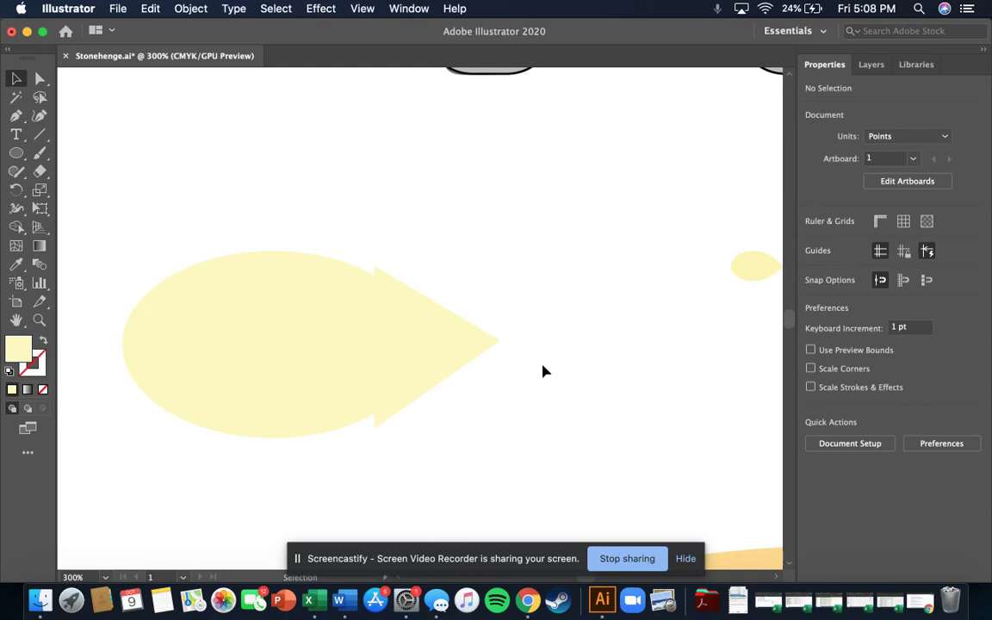
- Draw a closed Pen tool triangle from the seed's tip across the upper notch, extending outside the seed
click(15, 115)
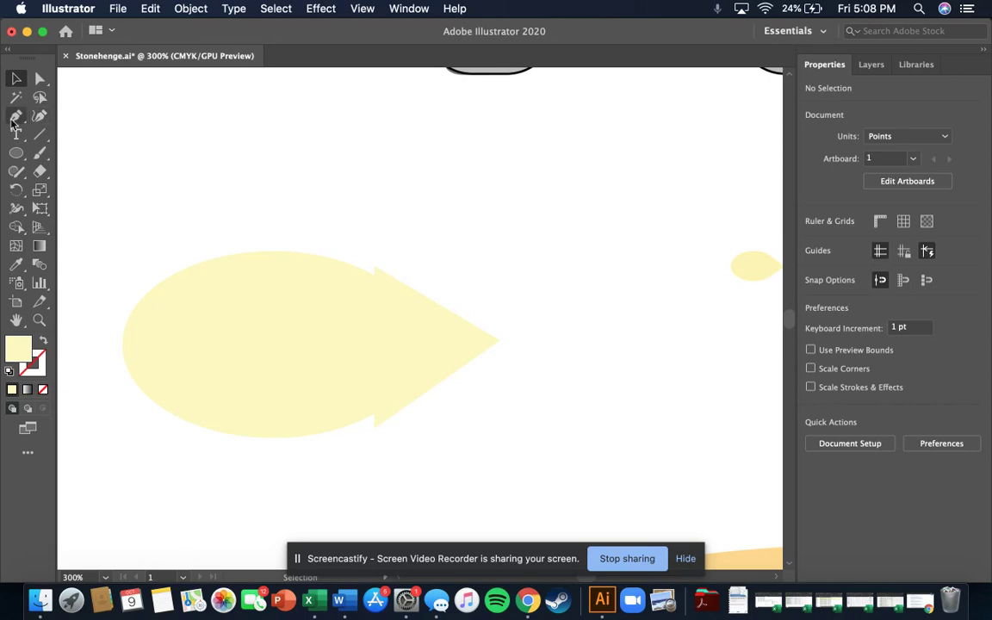
click(500, 341)
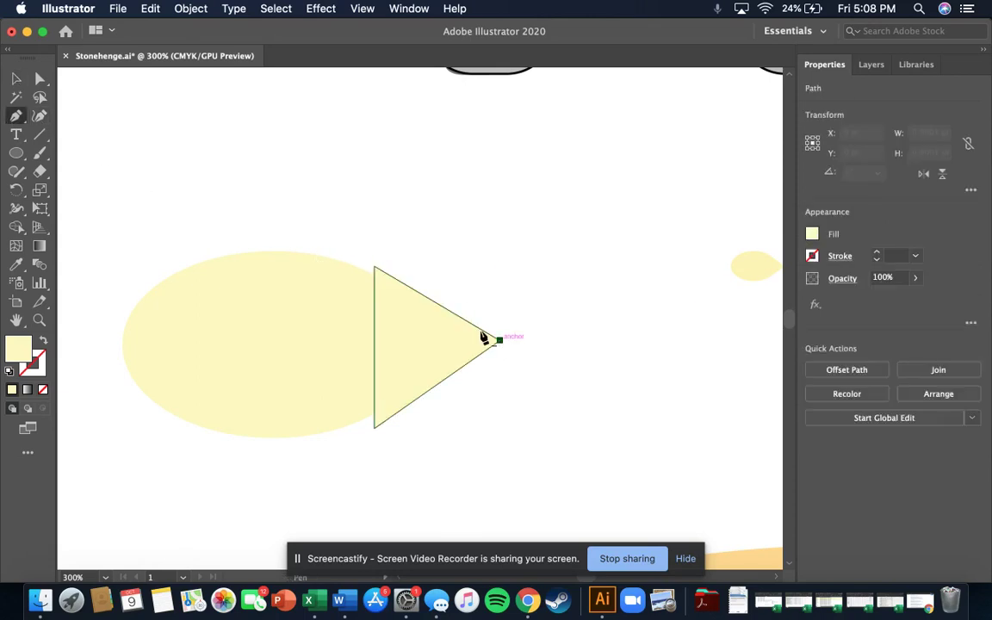
click(303, 236)
click(526, 306)
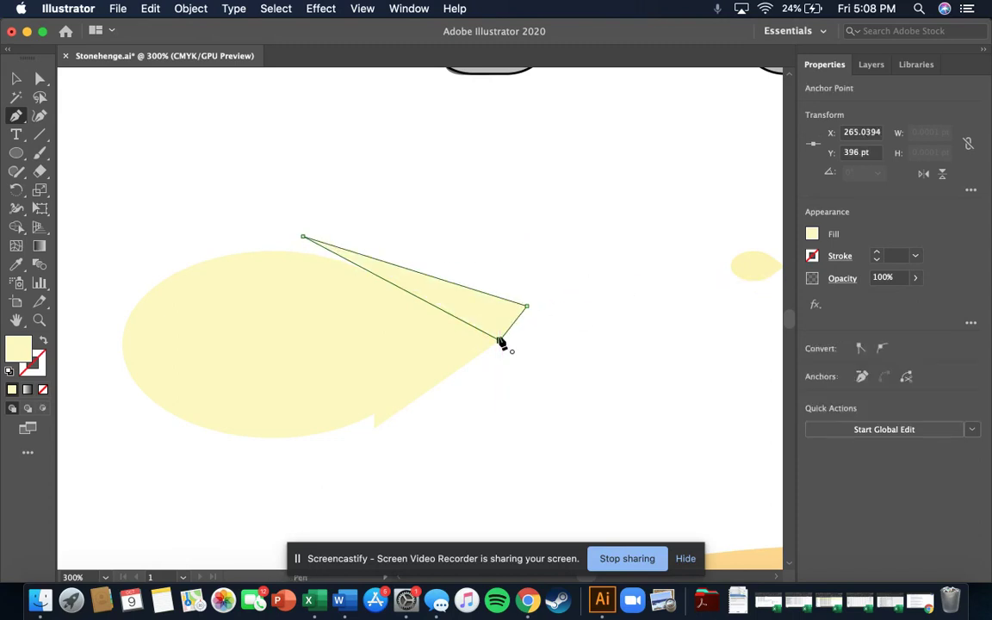
click(500, 341)
key(v)
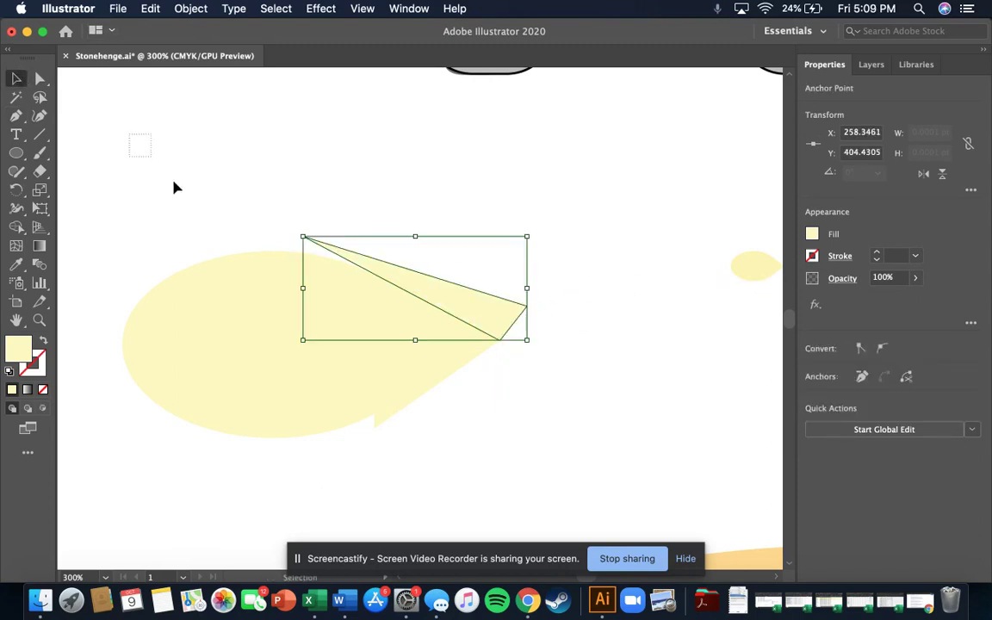
- Try to trim the upper notch by applying Minus Front to the ellipse, triangular tip and Pen triangle together
drag(174, 188, 667, 542)
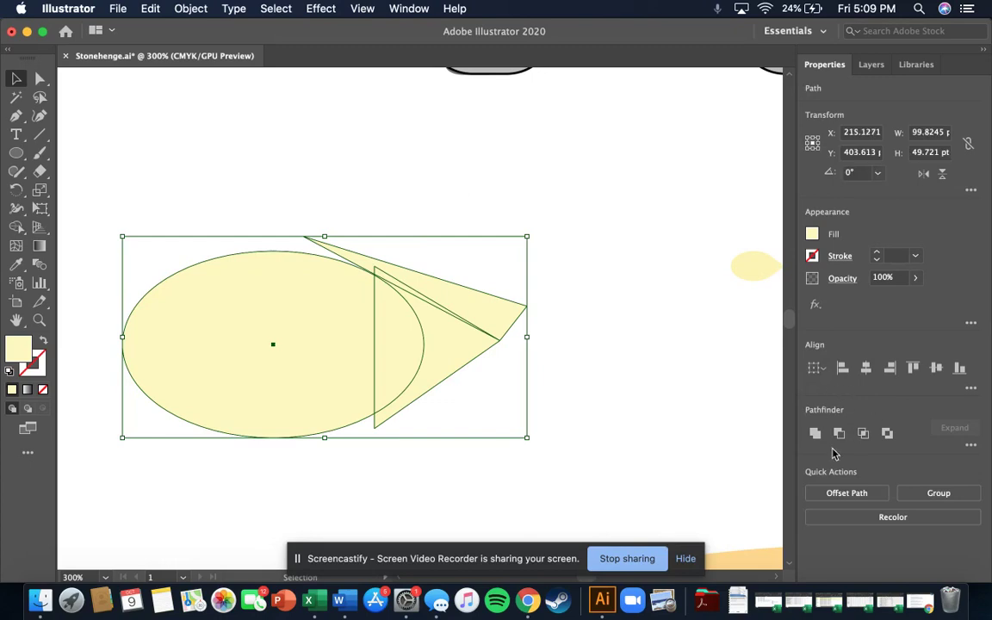
click(838, 434)
click(568, 410)
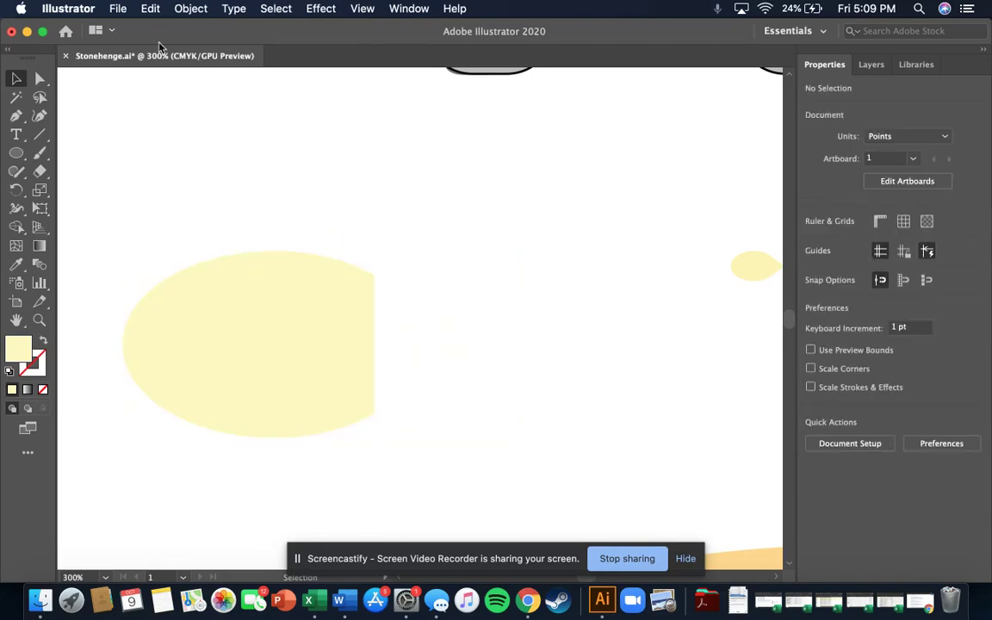
key(cmd+z)
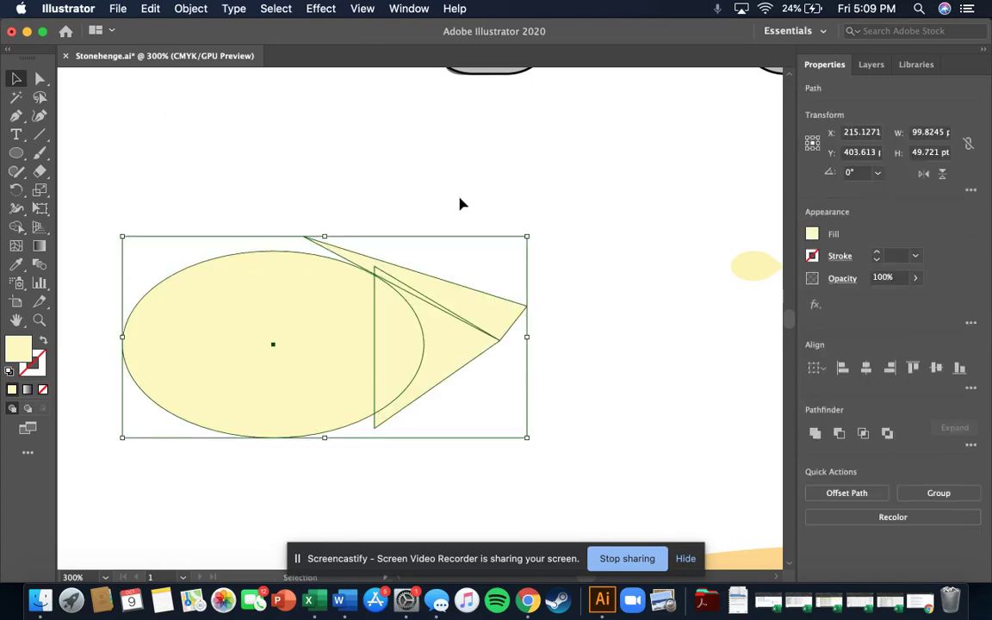
click(460, 204)
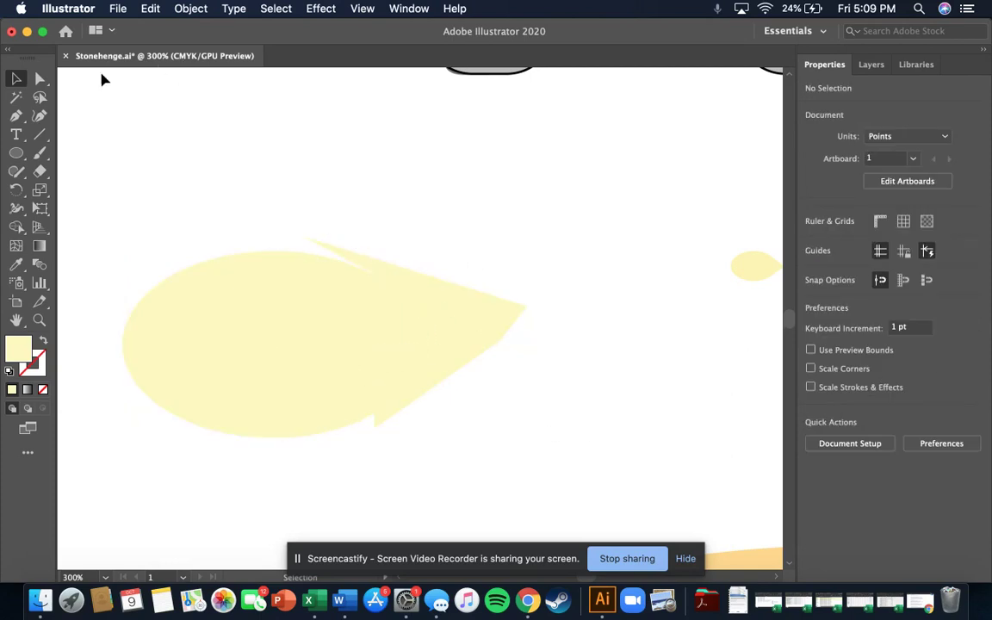
- Merge the ellipse and the stretched triangular tip with Unite, leaving the Pen triangle out of the selection
click(17, 79)
drag(485, 478, 263, 372)
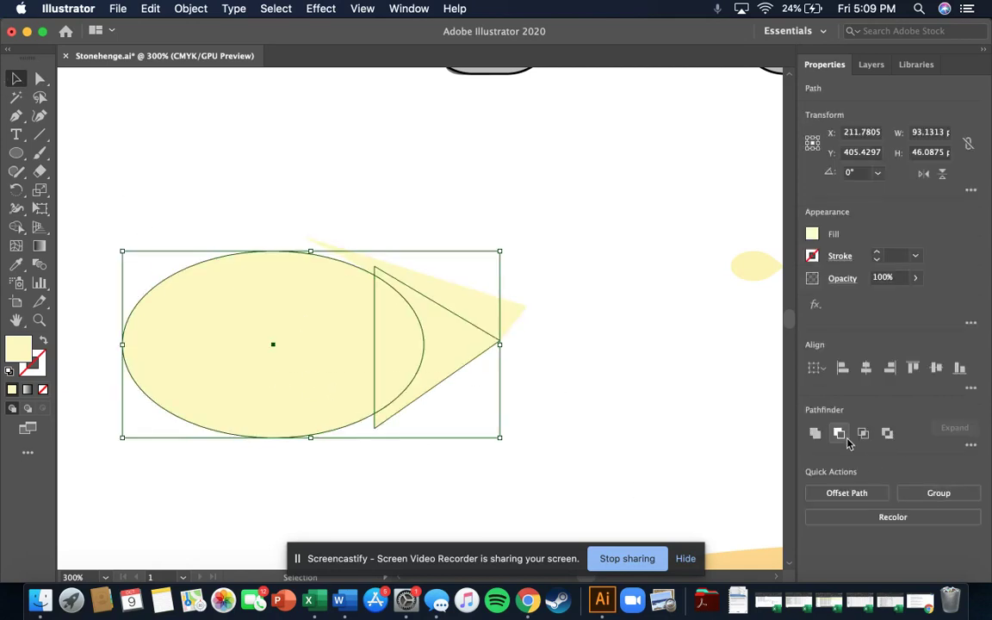
click(815, 433)
click(603, 413)
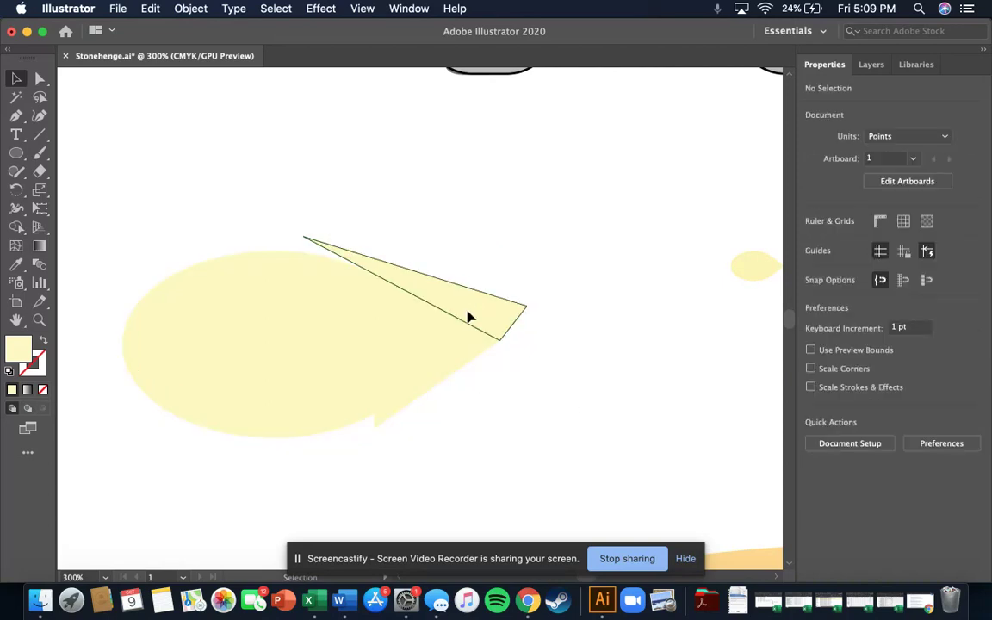
- Subtract the Pen triangle over the upper notch from the merged seed with Minus Front
click(466, 313)
drag(624, 401, 183, 165)
click(838, 433)
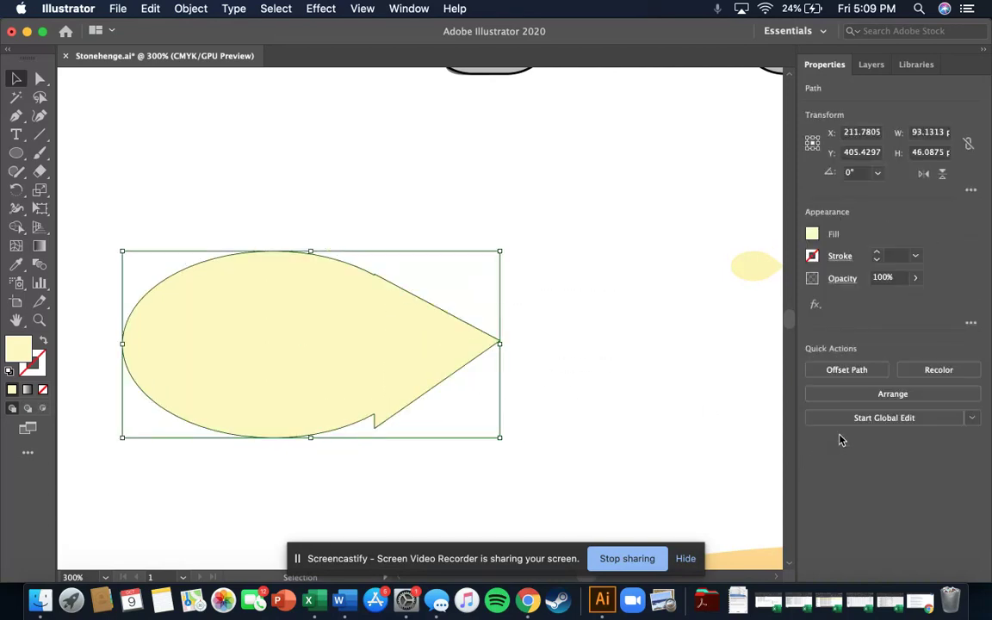
click(628, 383)
click(405, 348)
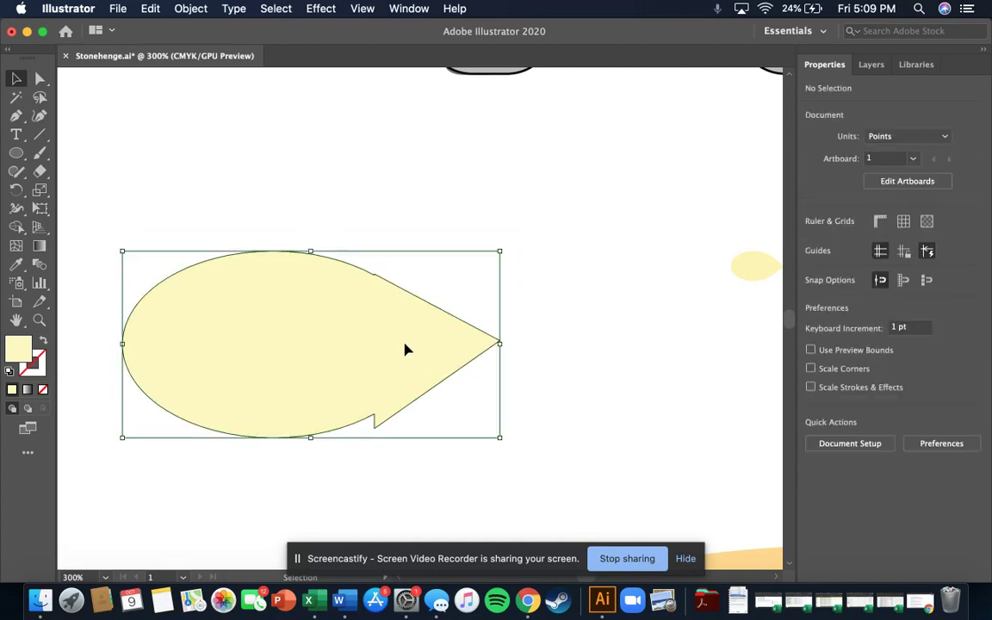
click(482, 465)
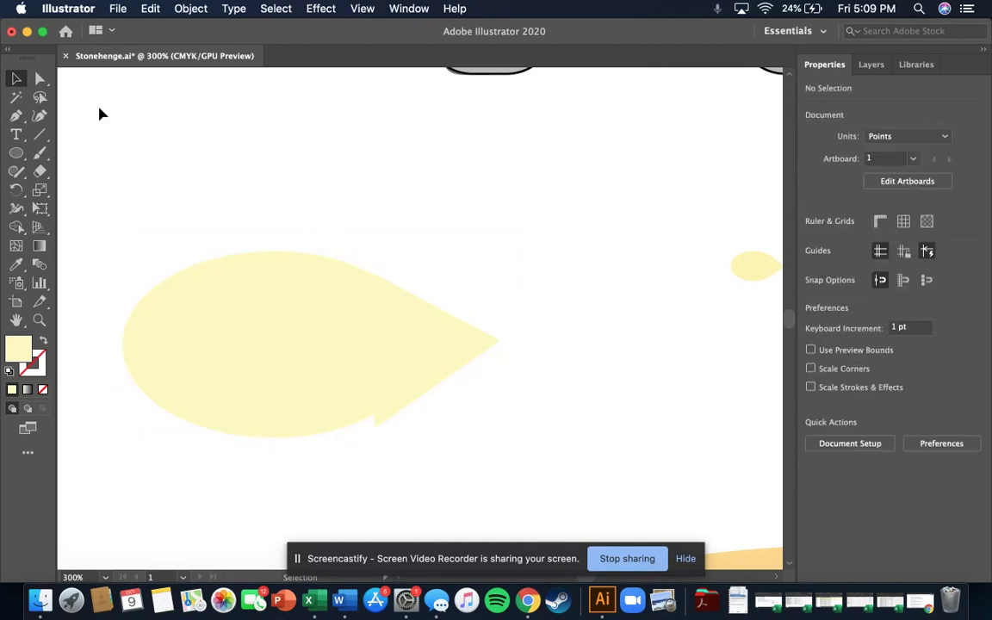
click(388, 292)
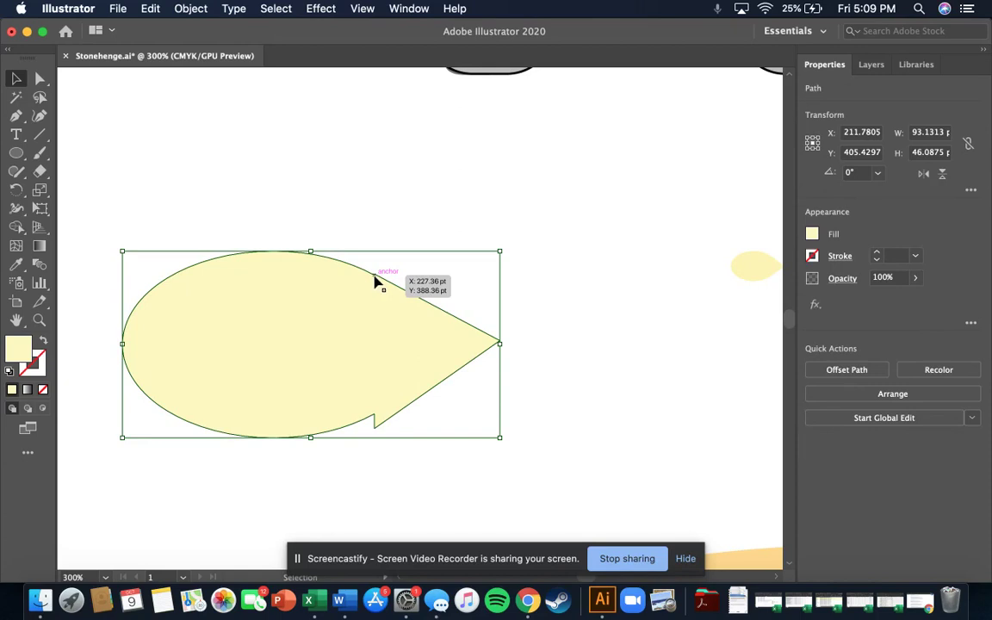
click(547, 463)
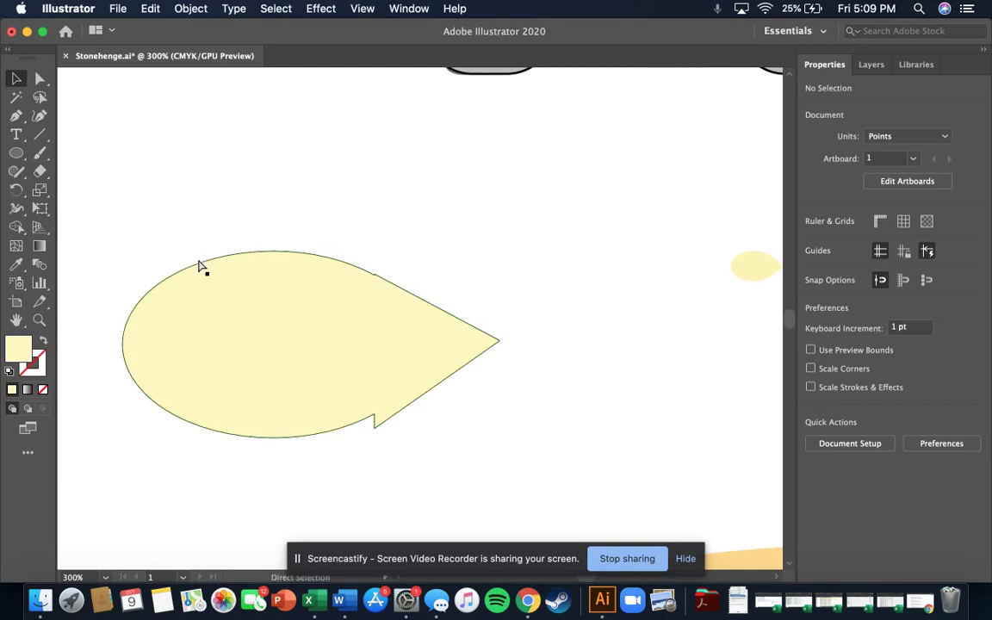
- Trim the lower notch by drawing a Pen tool triangle from the tip across it and subtracting it from the seed with Minus Front
scroll(199, 268, up, 5)
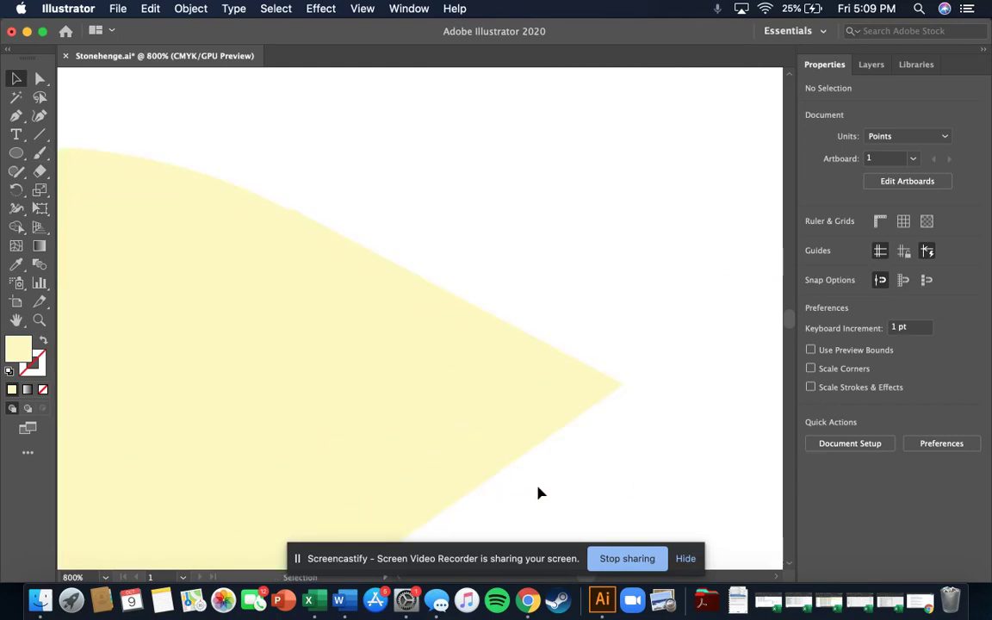
scroll(553, 489, down, 5)
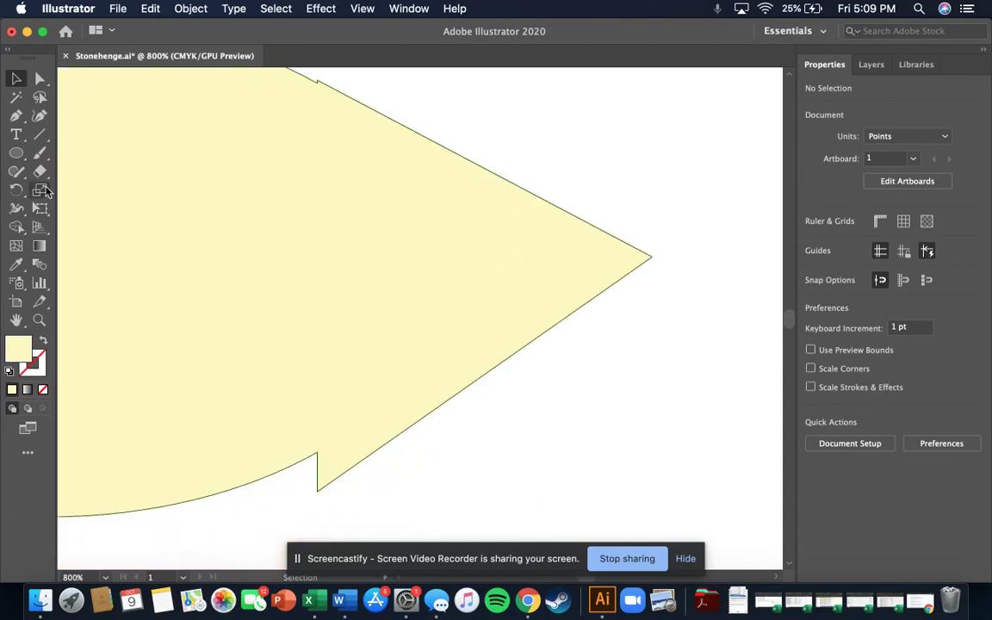
click(17, 117)
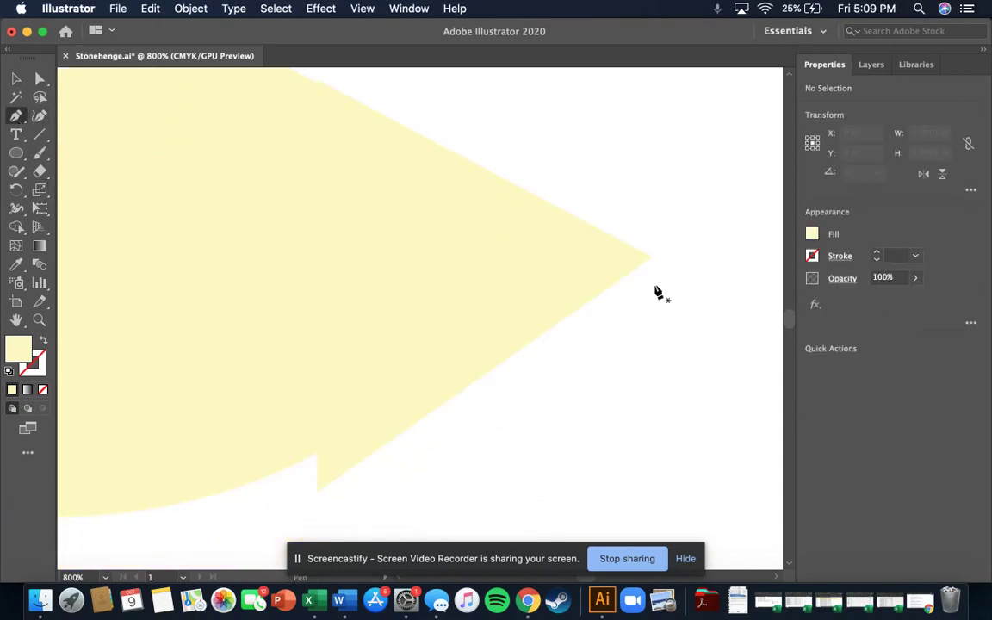
click(651, 257)
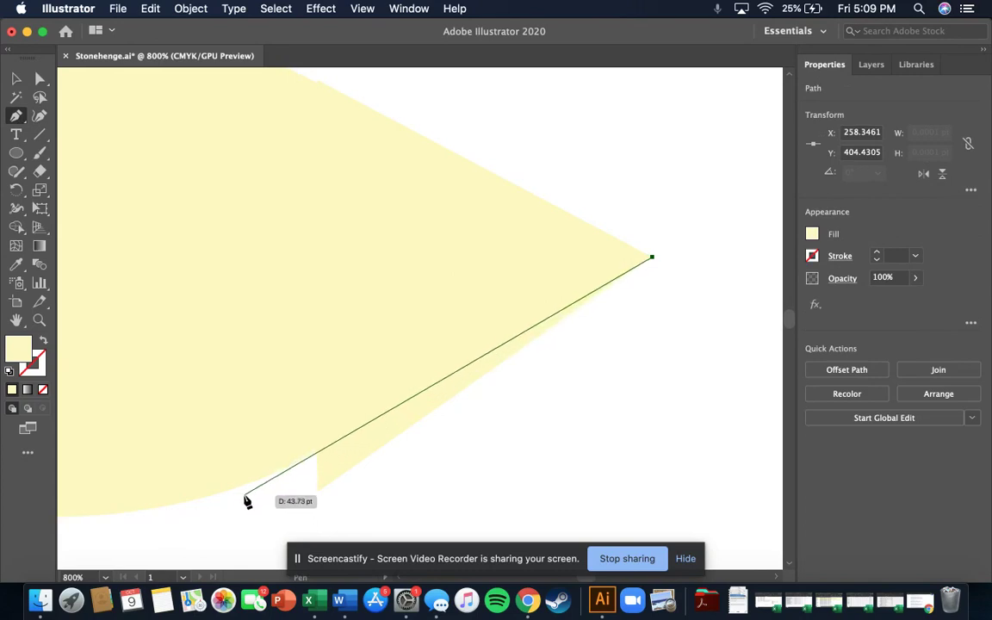
click(245, 496)
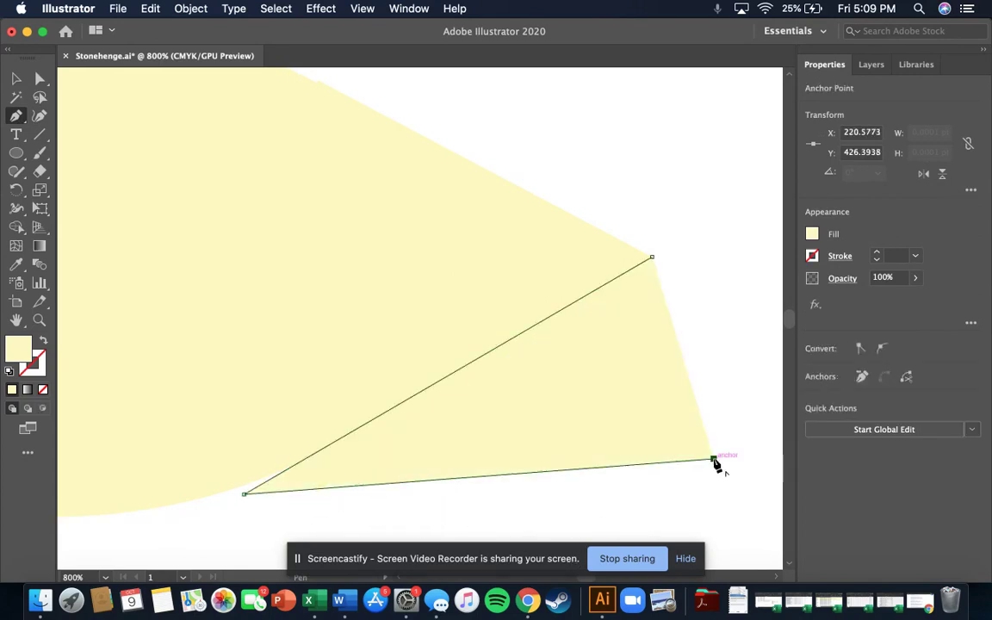
click(713, 460)
click(652, 258)
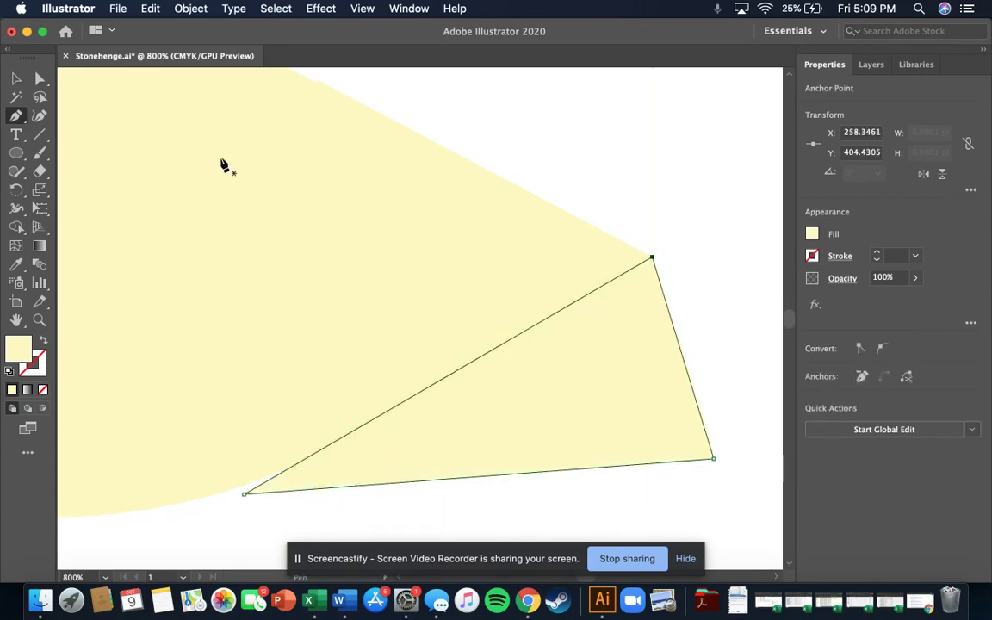
key(v)
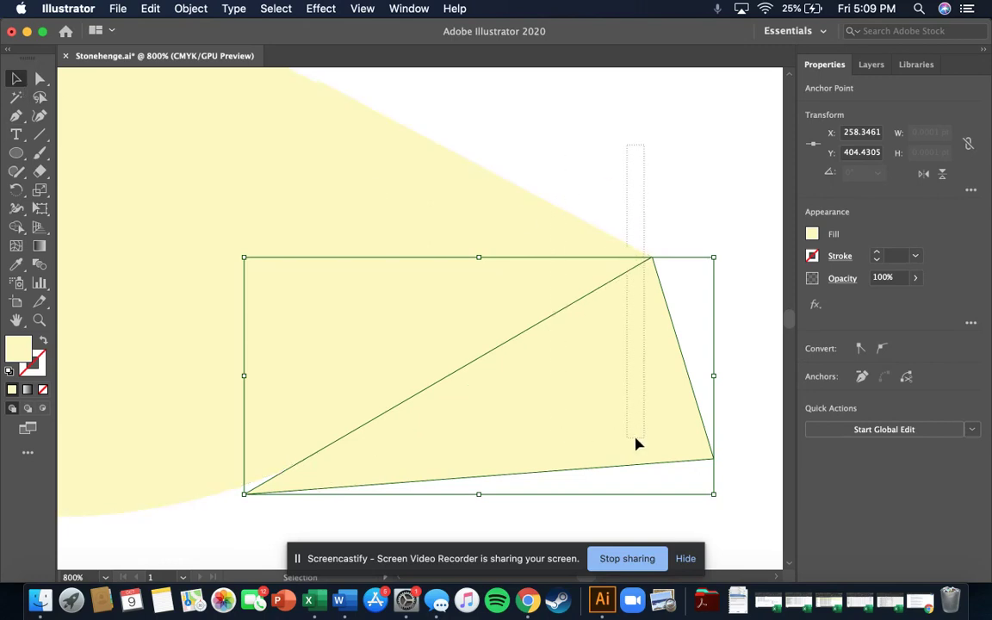
drag(637, 444, 517, 491)
click(839, 432)
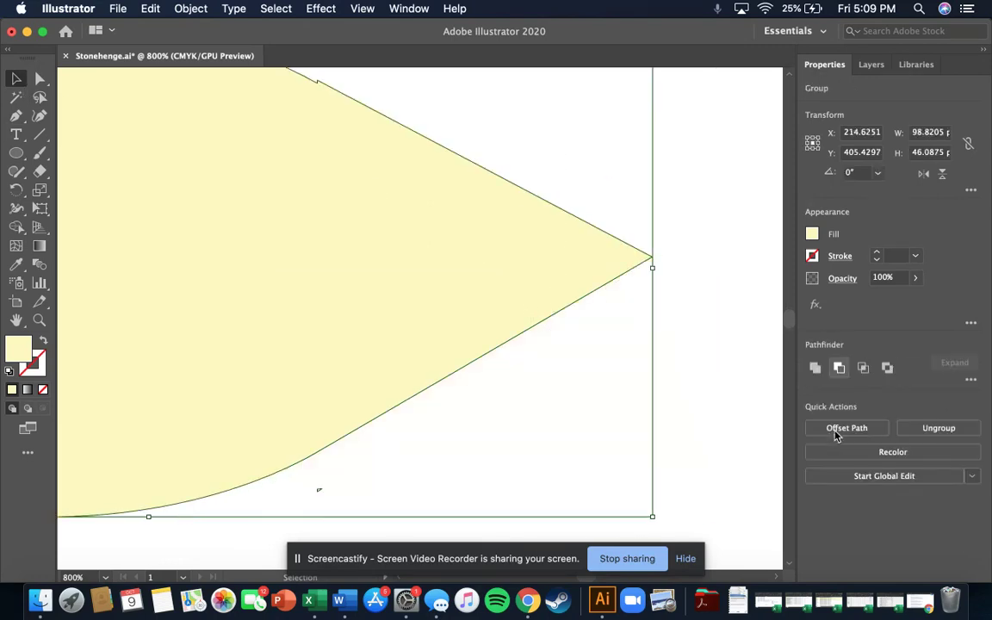
click(694, 405)
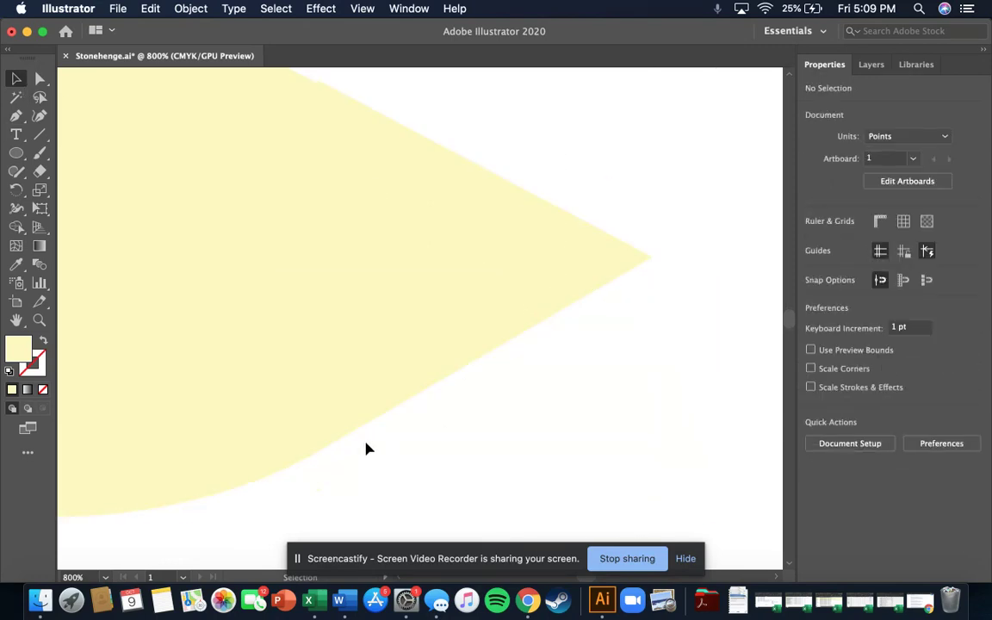
- Try to delete the tiny stray fragment left below the seed's lower edge
drag(297, 497, 322, 493)
click(336, 507)
click(375, 493)
key(Delete)
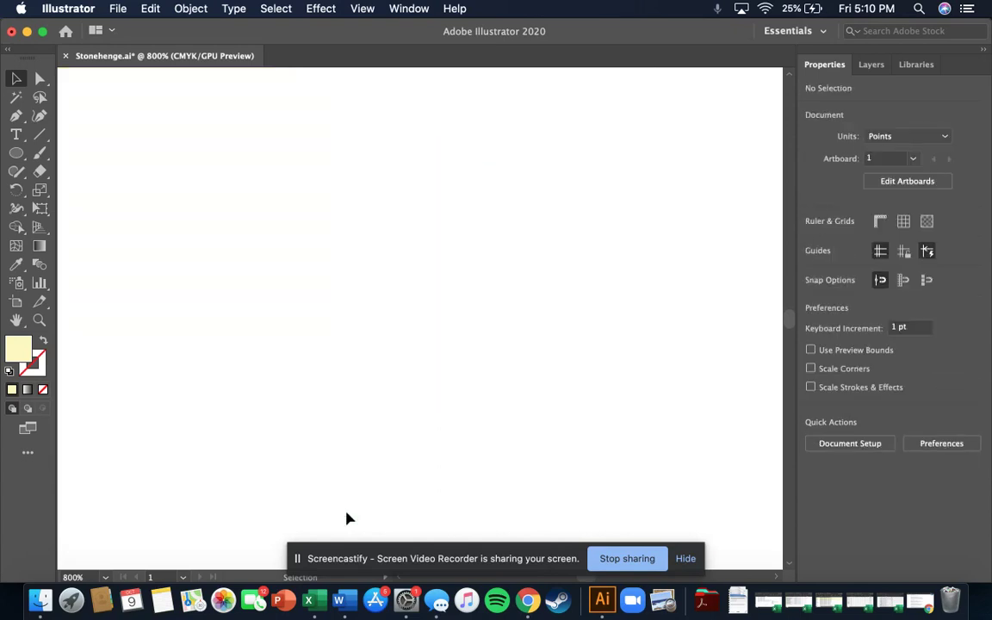
key(super+z)
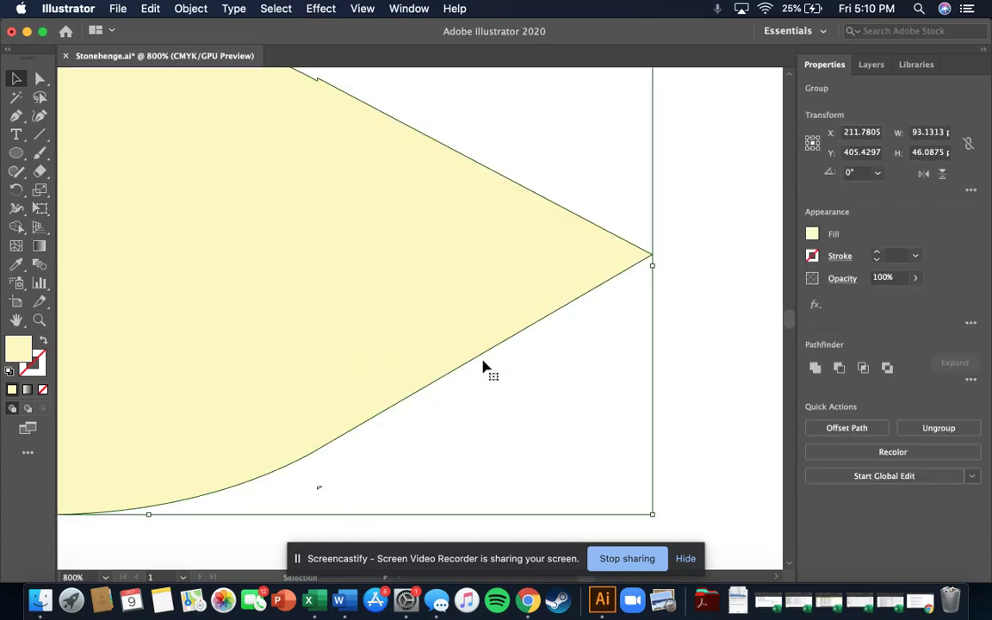
- Remove the stray fragment below the seed by covering it with an ellipse about 4.2 by 2.6 pt and applying Minus Front
key(a)
key(super+minus)
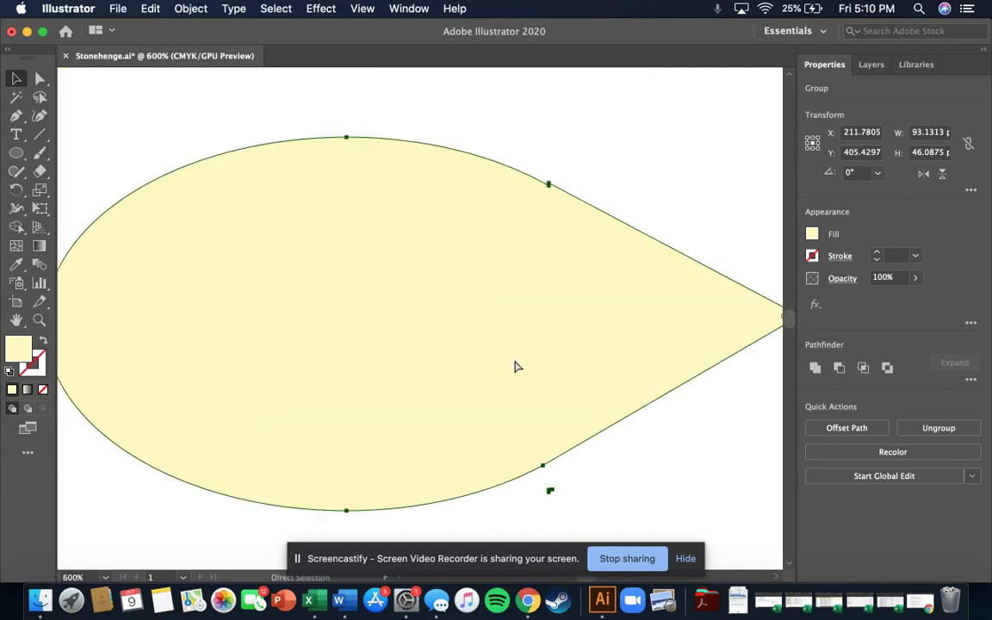
key(super+minus)
key(v)
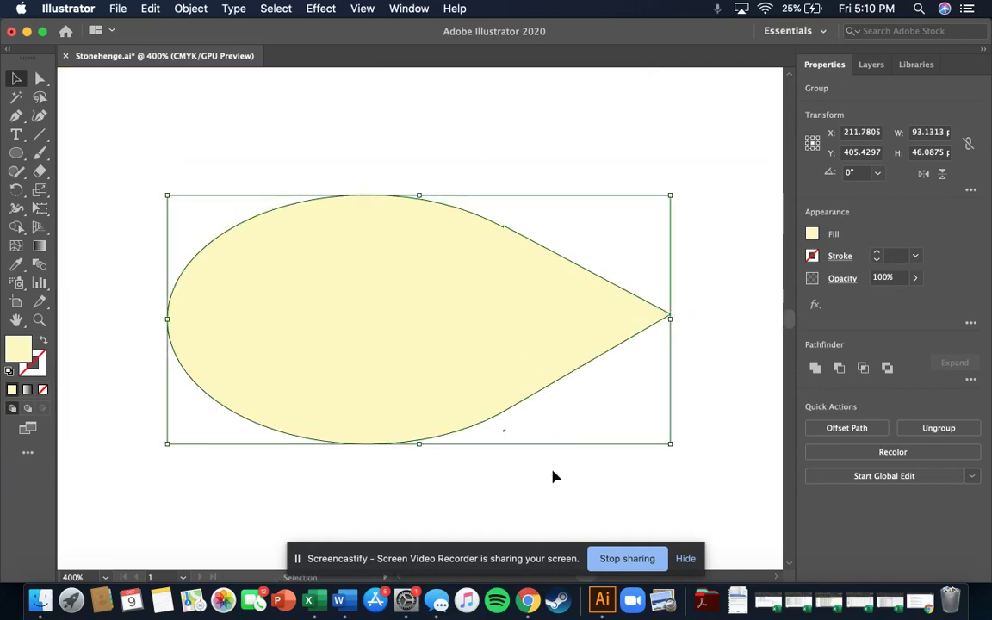
click(17, 152)
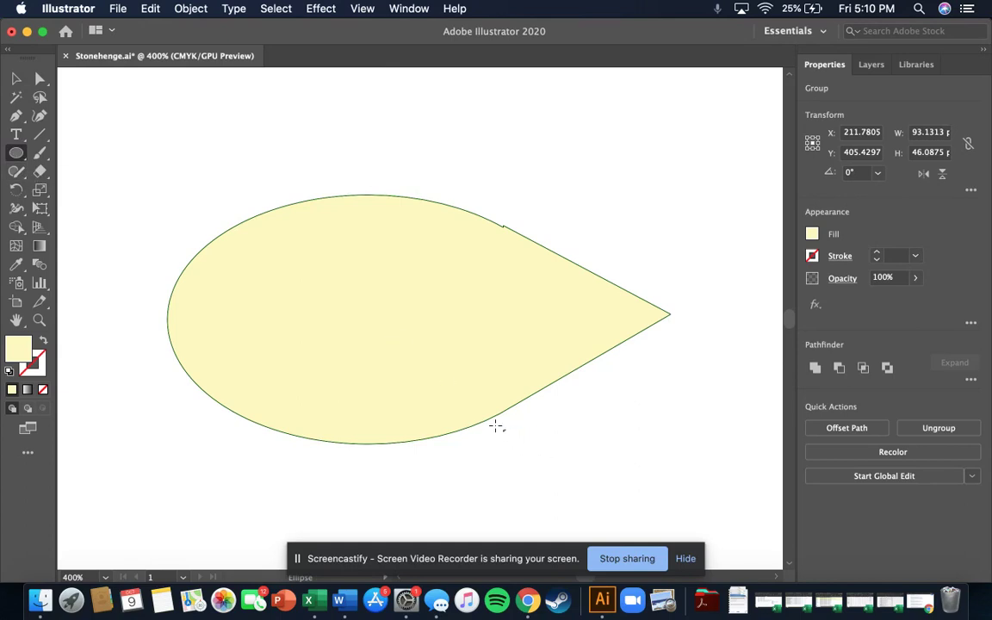
drag(495, 424, 519, 440)
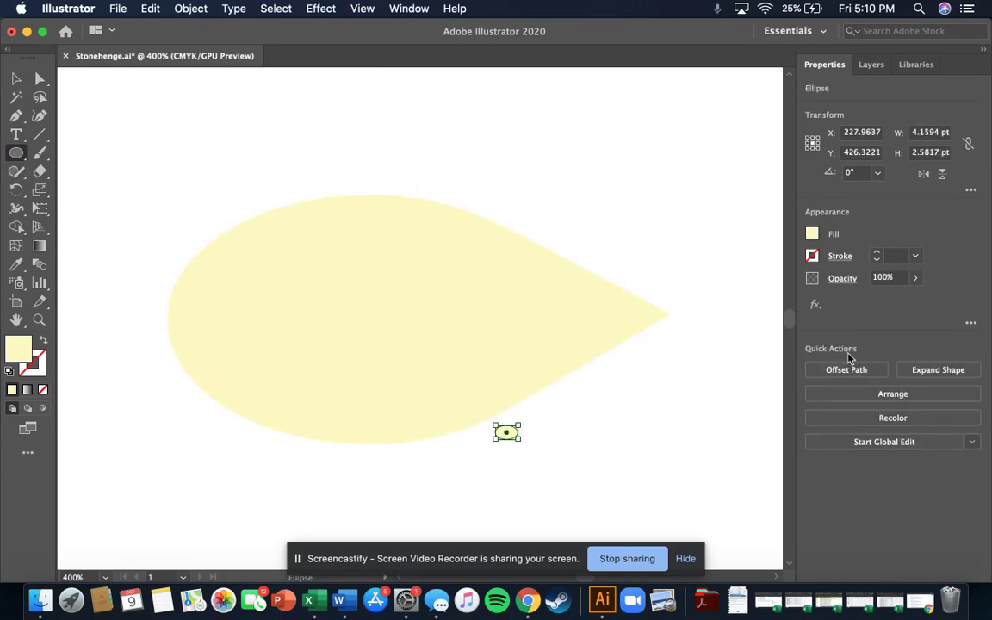
click(555, 476)
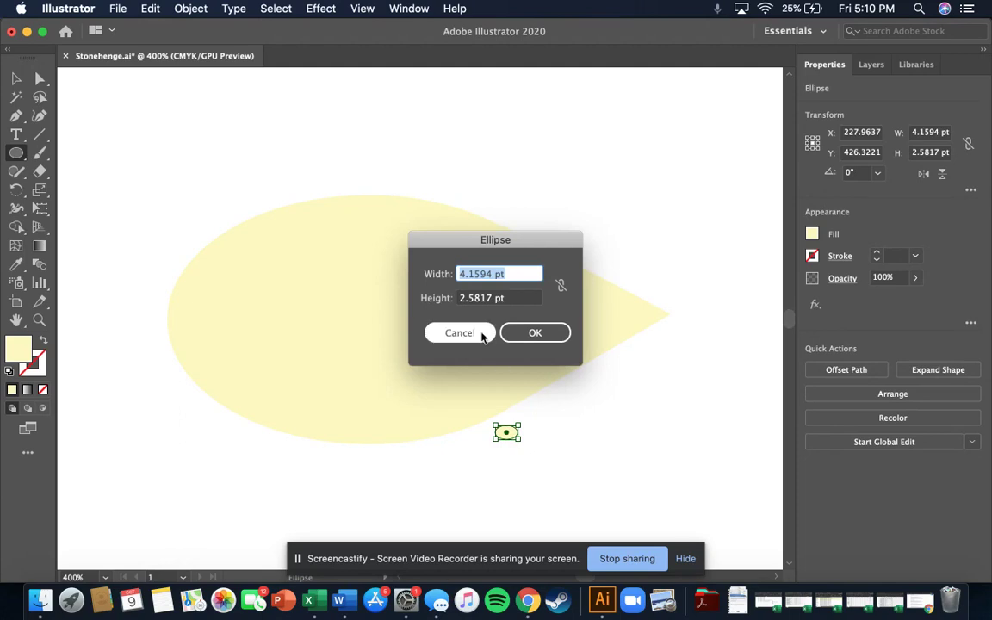
click(480, 333)
key(v)
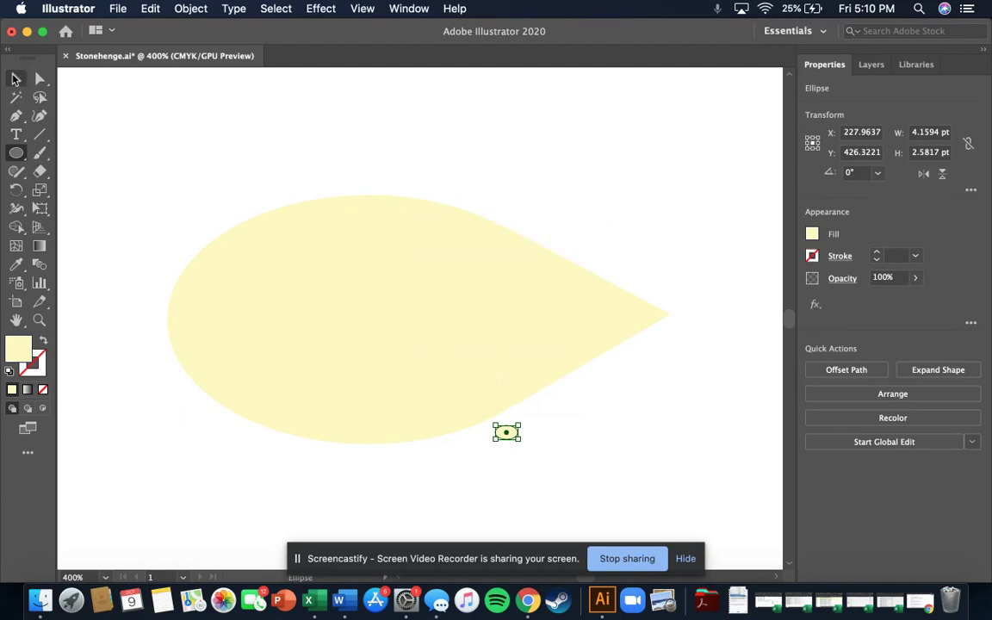
click(537, 465)
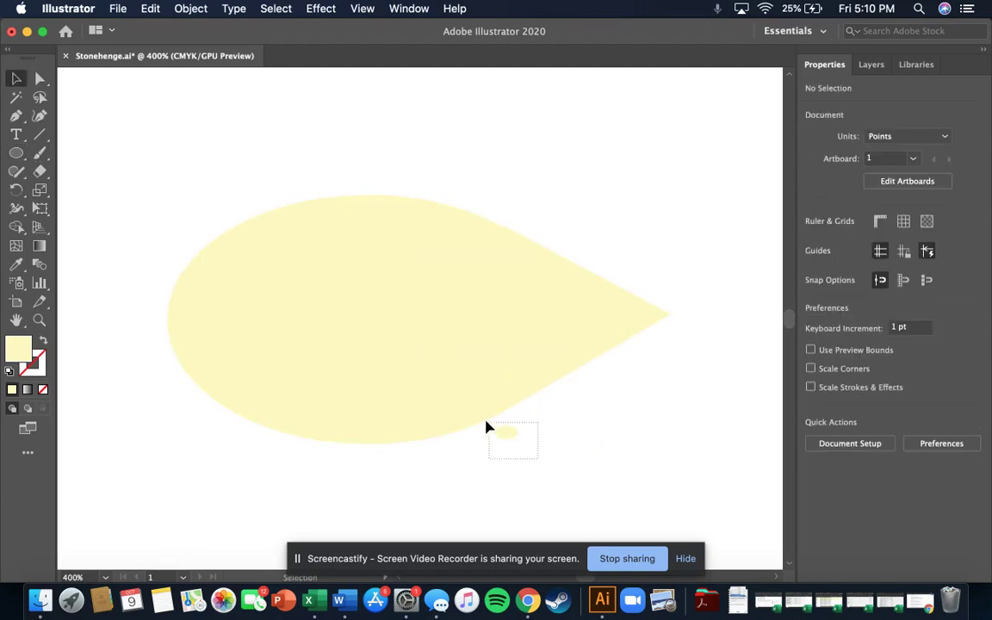
drag(486, 427, 487, 427)
click(845, 434)
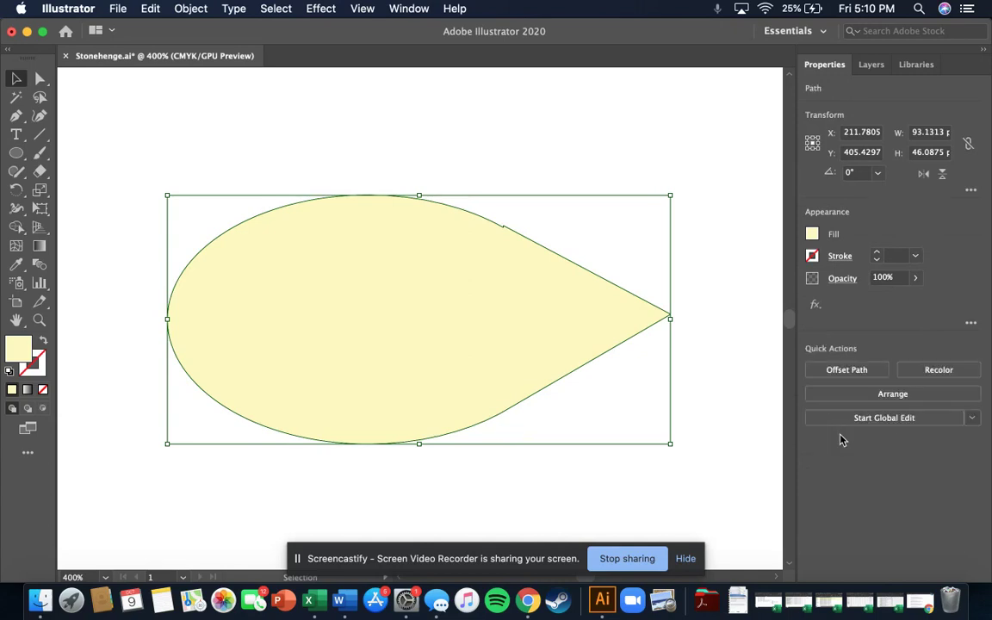
click(672, 435)
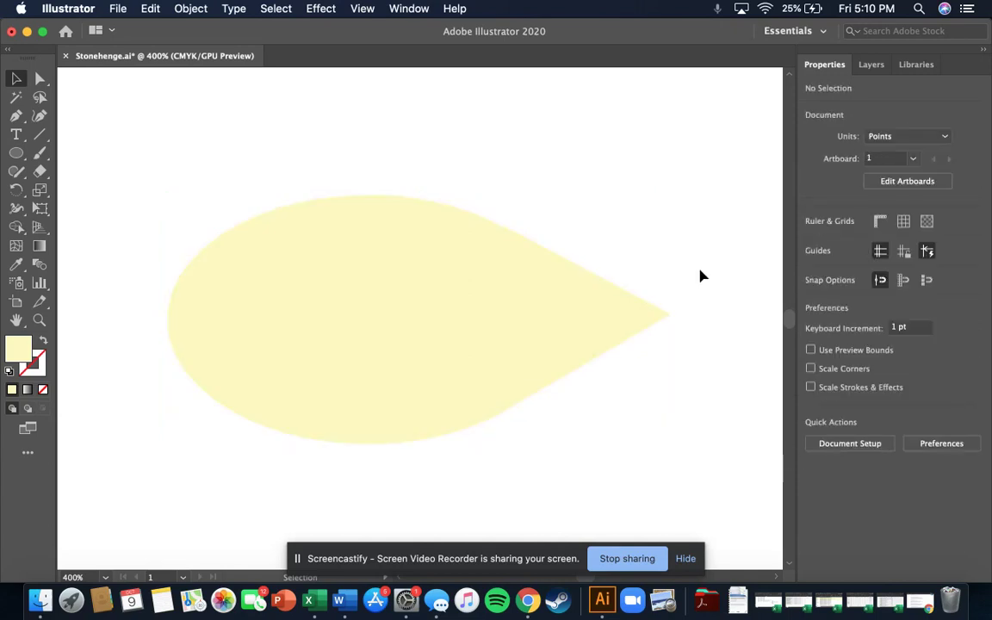
- Compare the large seed's pointed tip with the smaller finished seed beside it
scroll(708, 299, up, 2)
scroll(711, 301, down, 2)
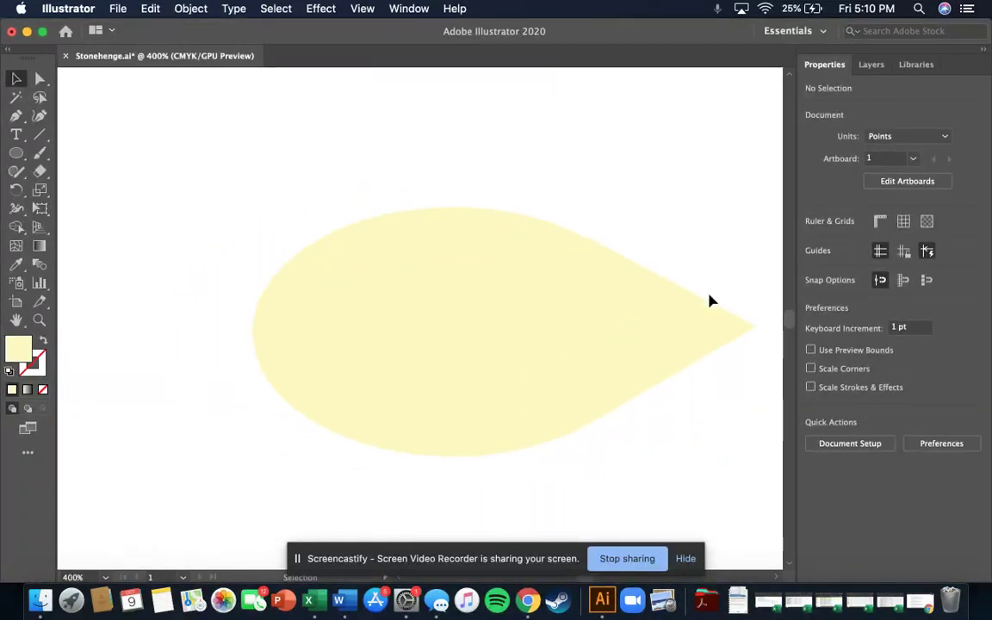
scroll(711, 300, right, 8)
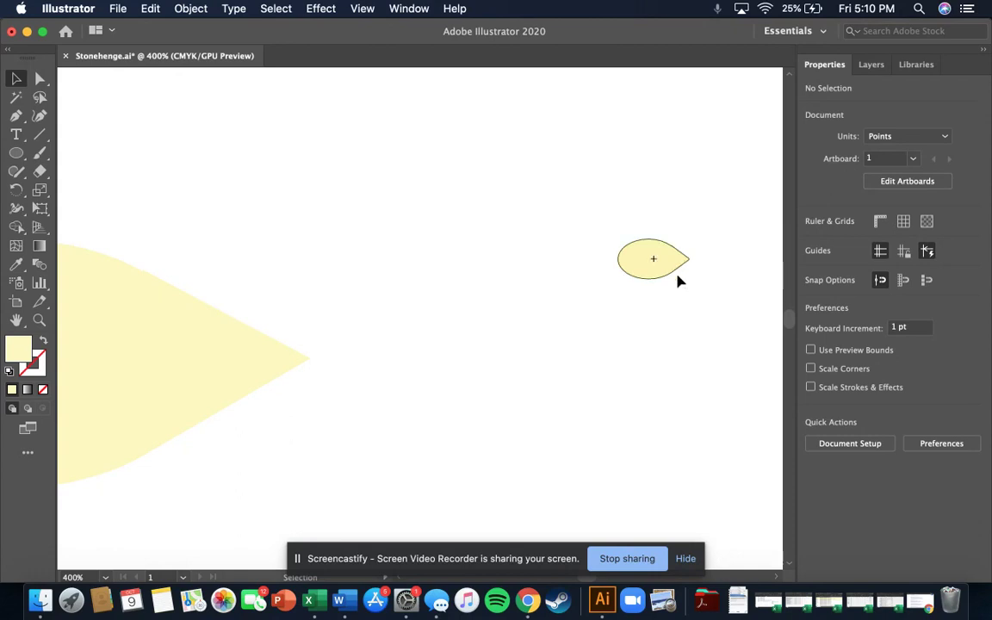
scroll(327, 419, left, 6)
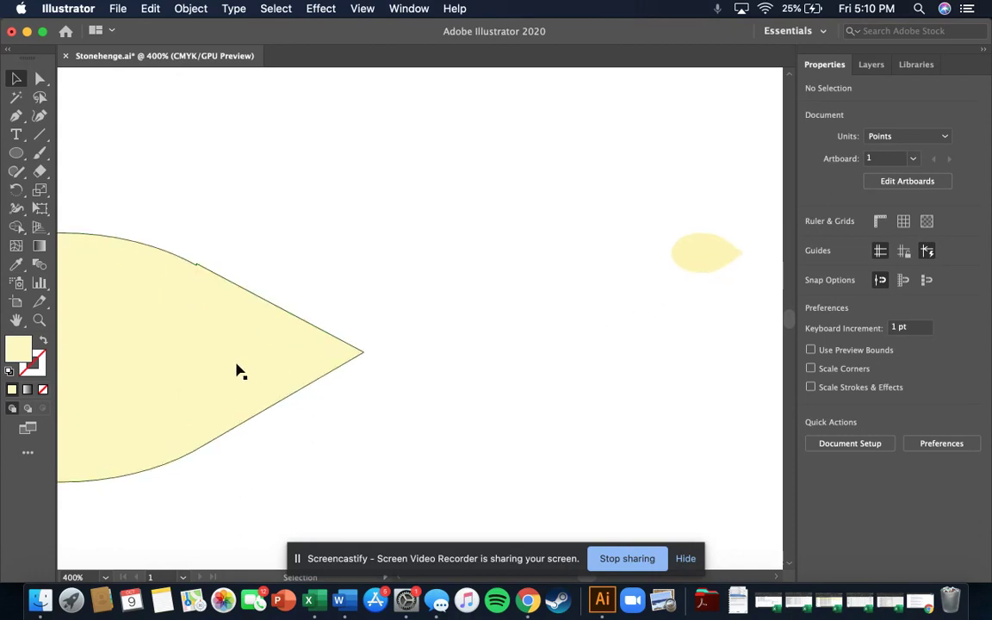
scroll(430, 385, left, 5)
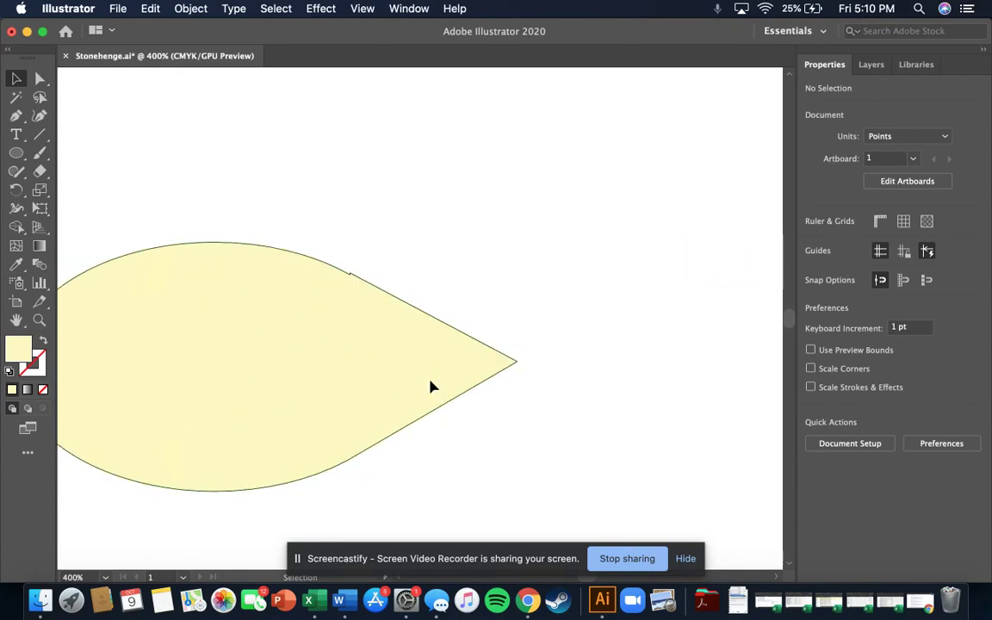
scroll(535, 435, left, 2)
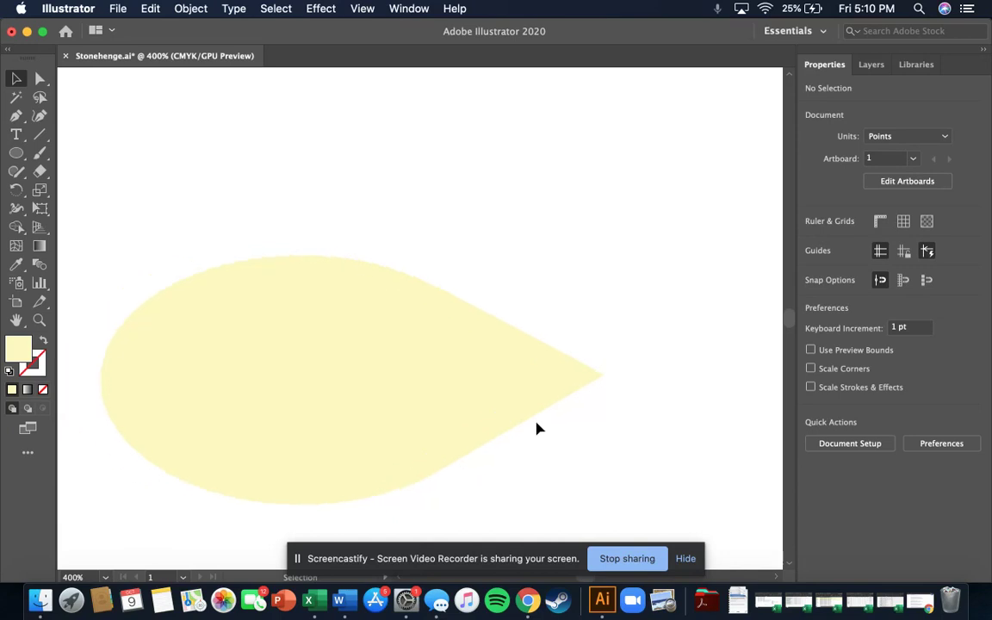
click(530, 377)
scroll(573, 421, up, 2)
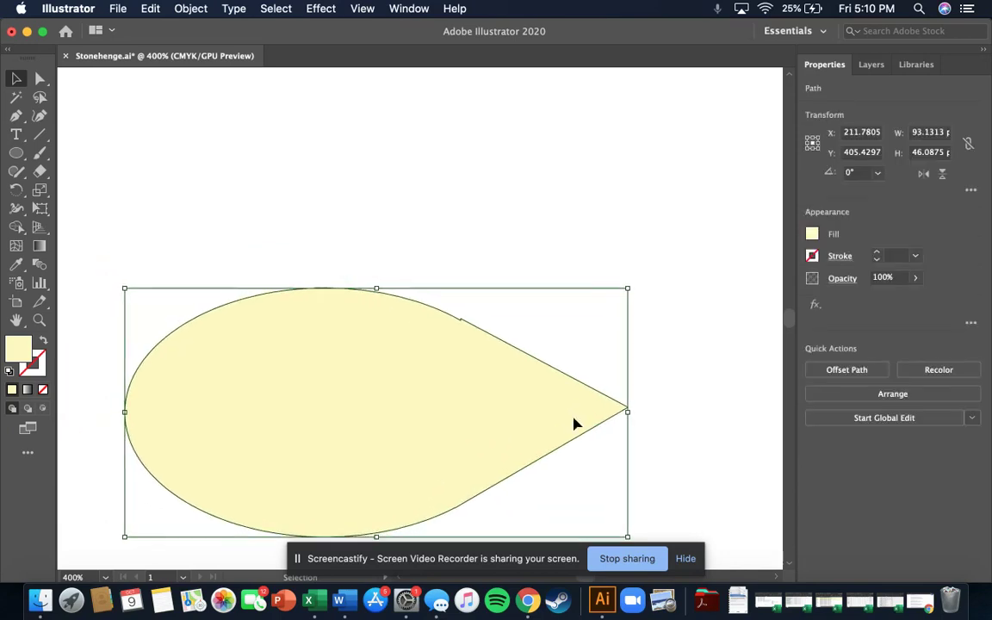
scroll(573, 421, down, 6)
- Draw an ellipse about 18.4 by 9.3 pt near the seed's tip and centre it vertically on the point
click(16, 153)
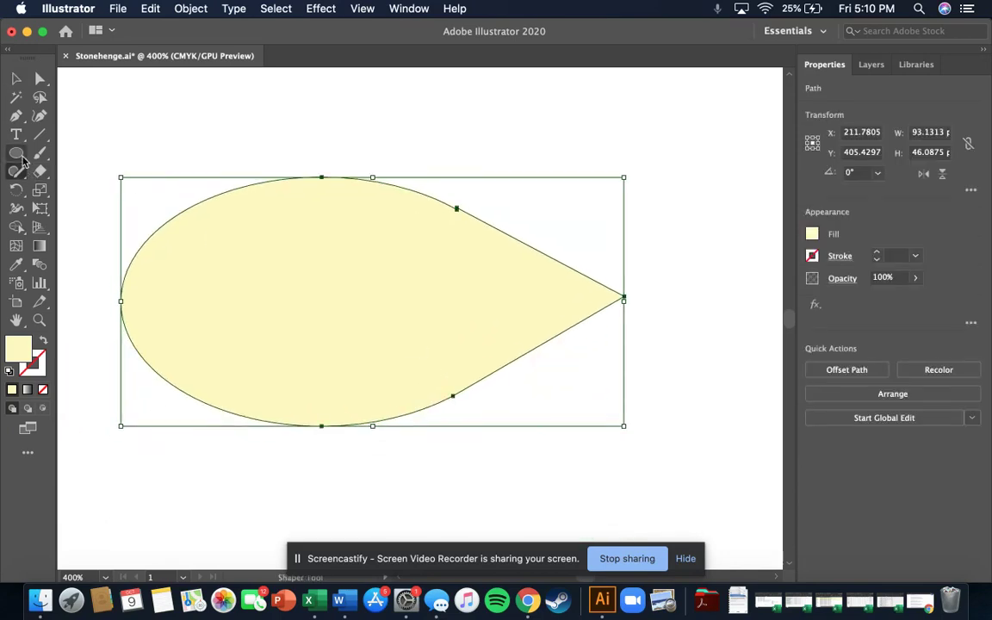
key(super+shift+a)
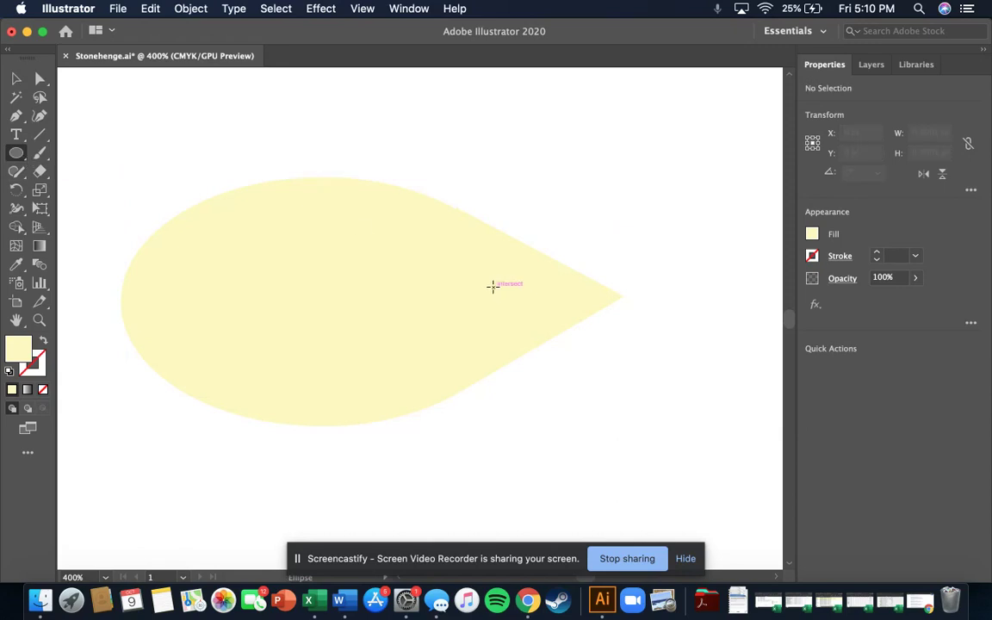
drag(492, 286, 593, 337)
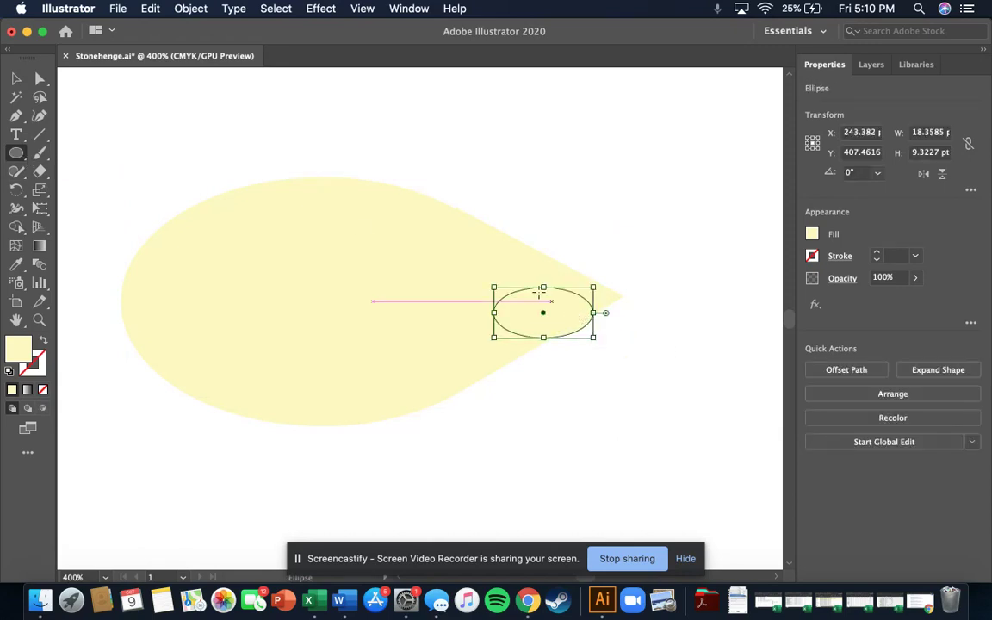
click(16, 78)
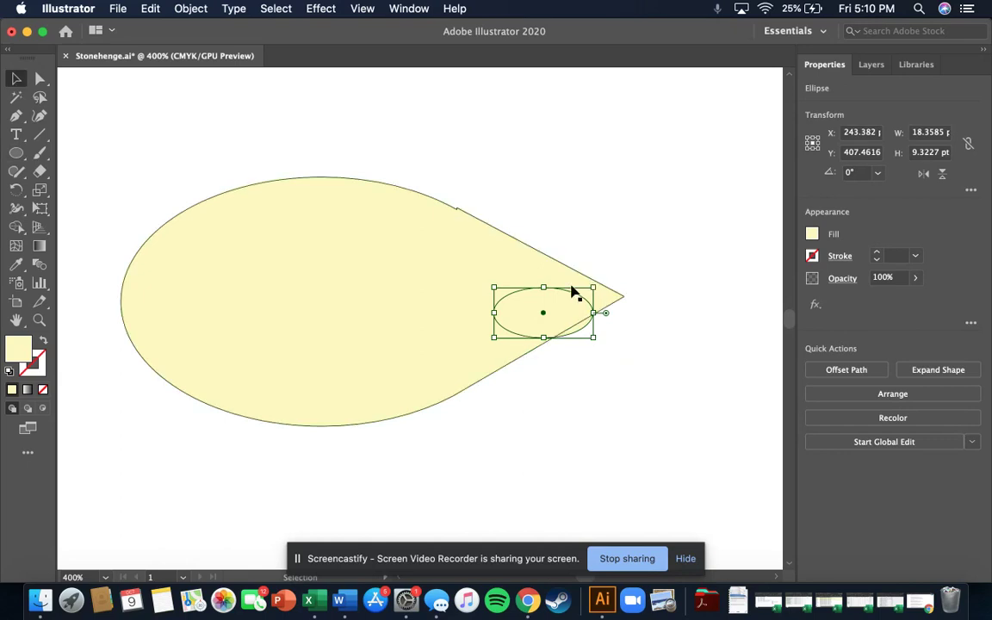
drag(560, 320, 567, 307)
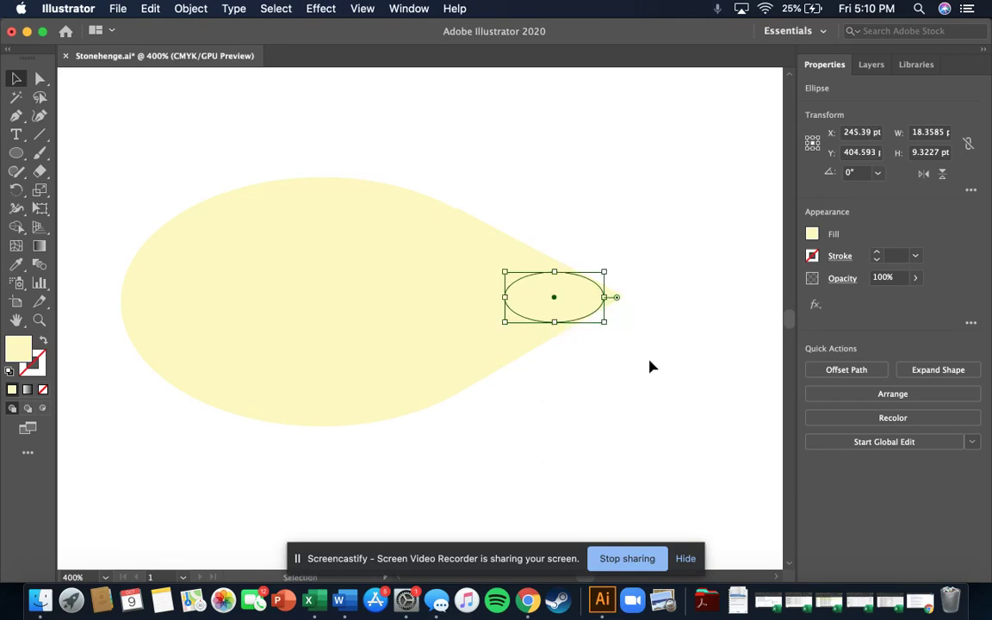
click(654, 370)
- Shift the small ellipse slightly closer to the point so its curve meets both straight edges of the tip
scroll(635, 345, up, 2)
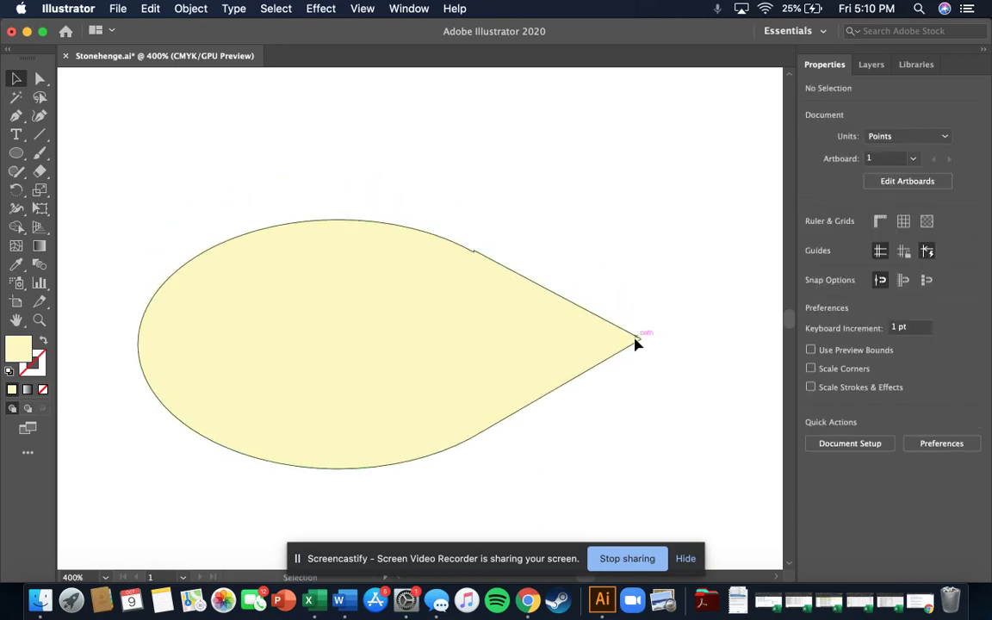
key(super+equal)
key(super+equal)
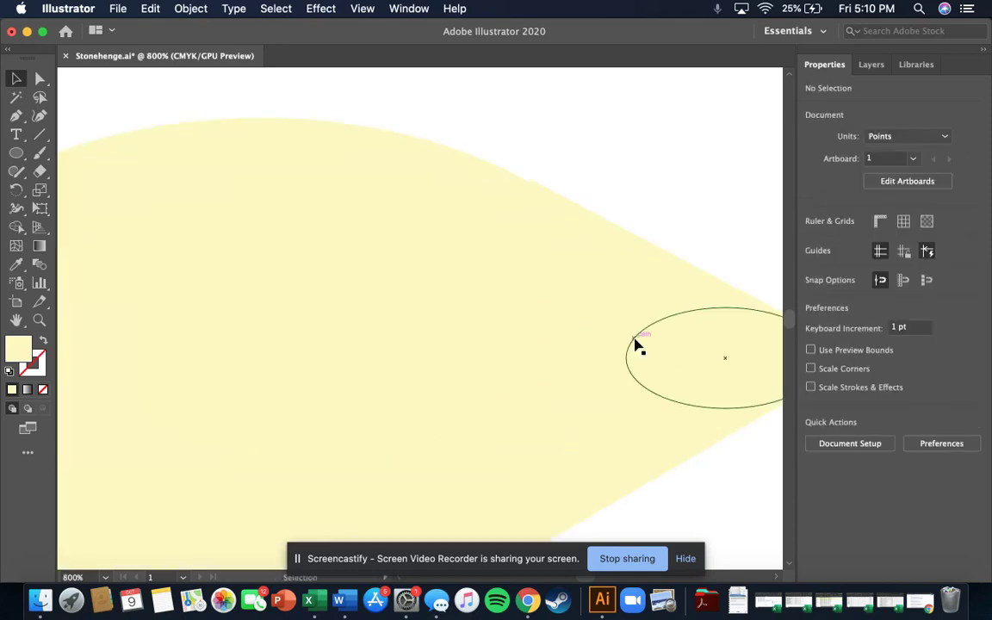
click(476, 461)
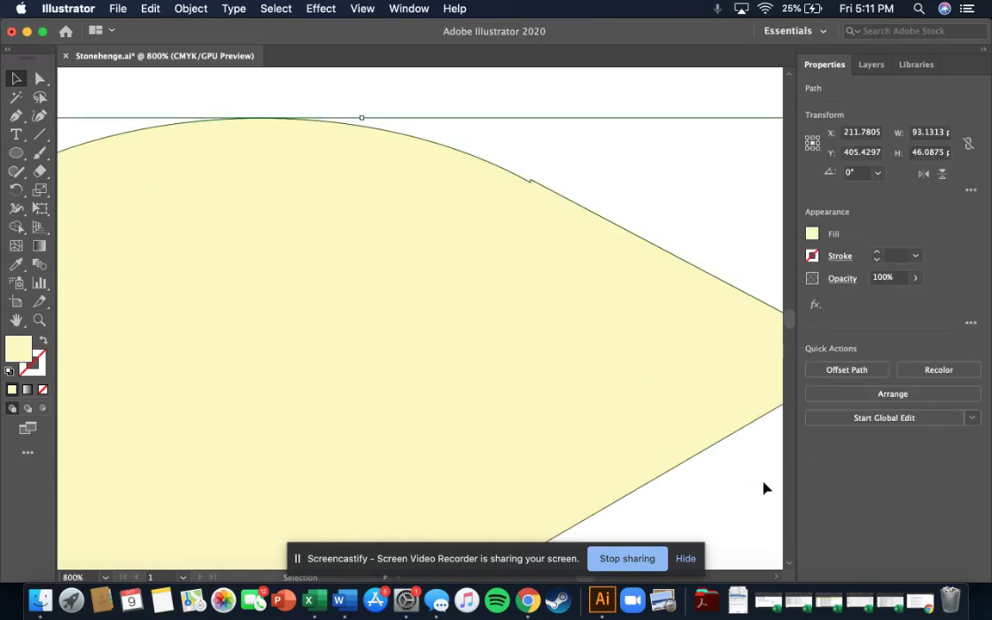
click(752, 489)
scroll(753, 489, right, 5)
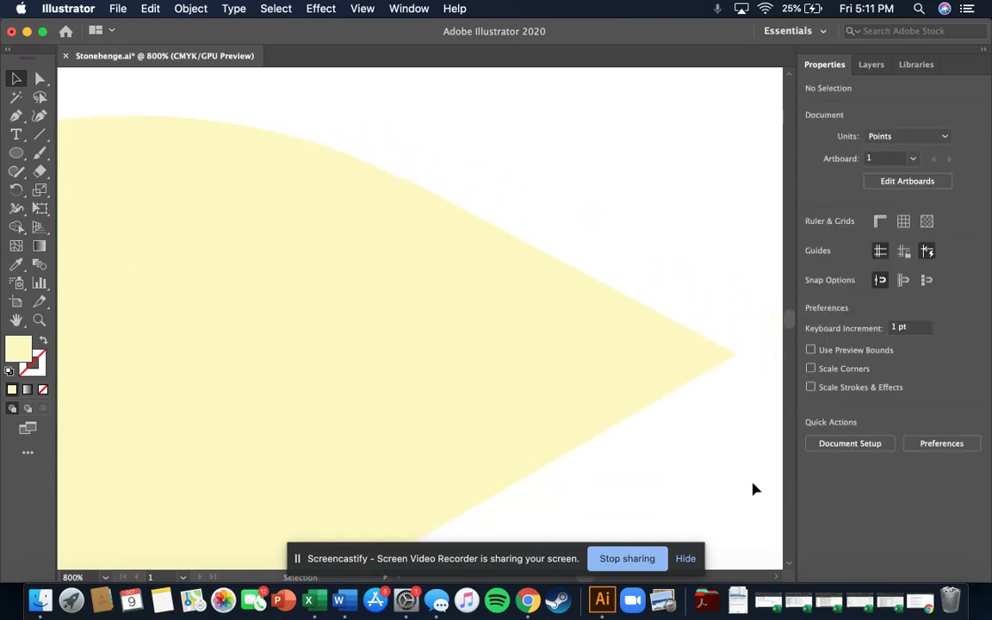
drag(576, 373, 582, 380)
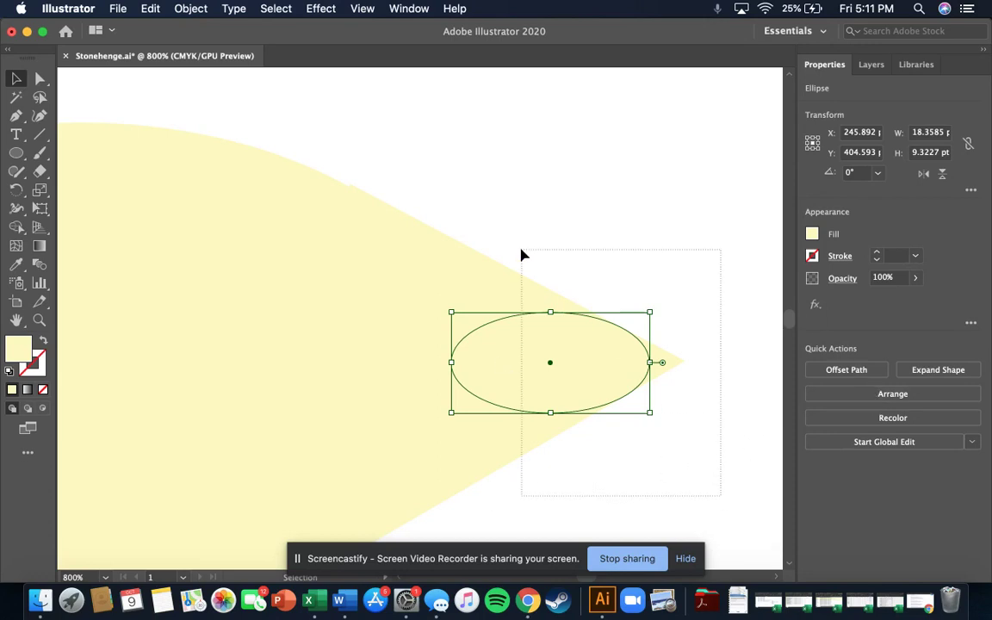
- Try to round the tip by applying Intersect to the seed and the small ellipse
drag(523, 255, 523, 254)
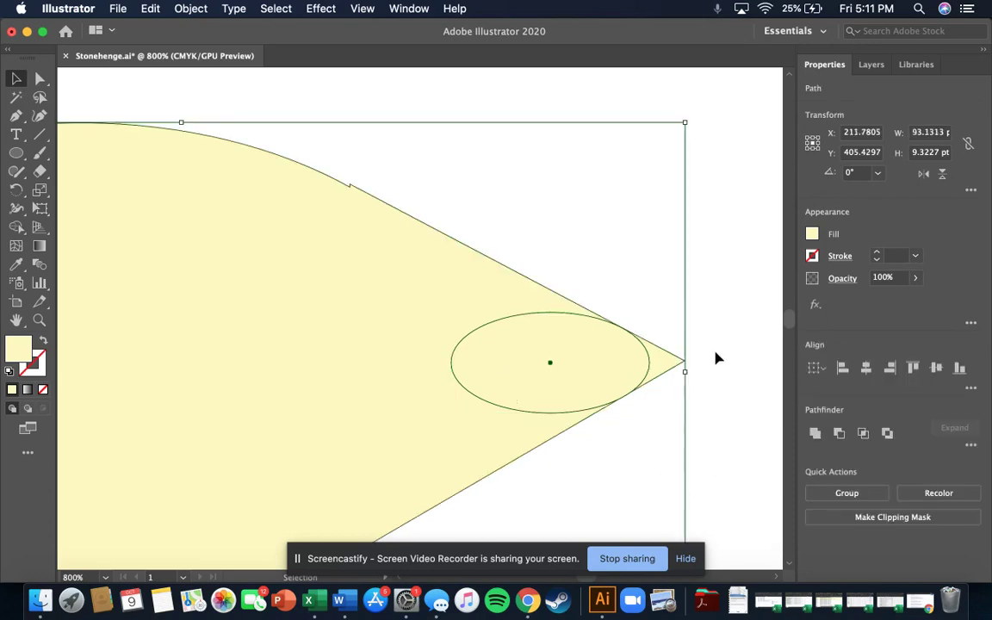
click(862, 433)
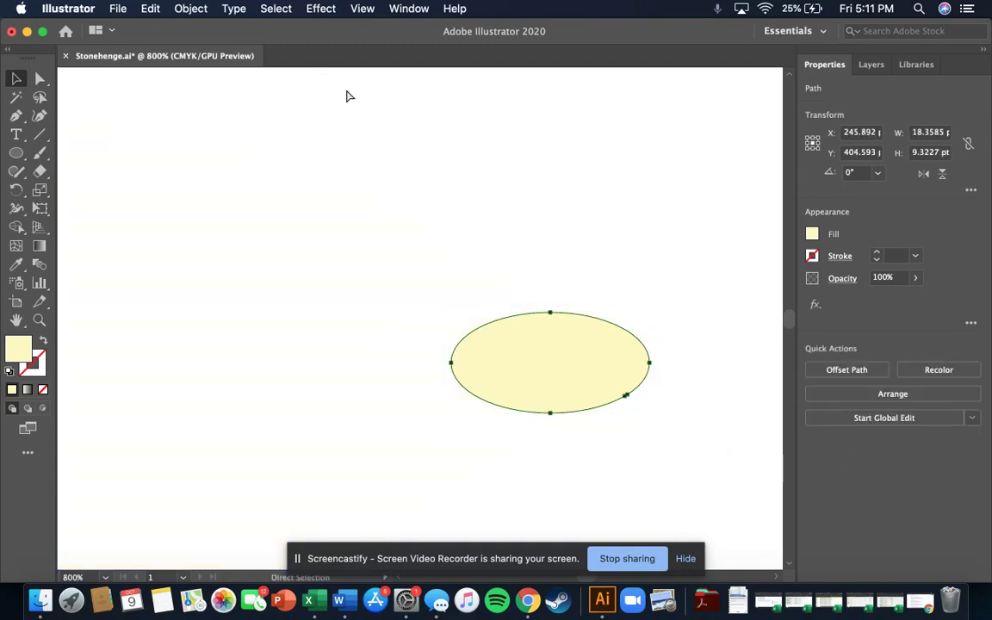
key(super+z)
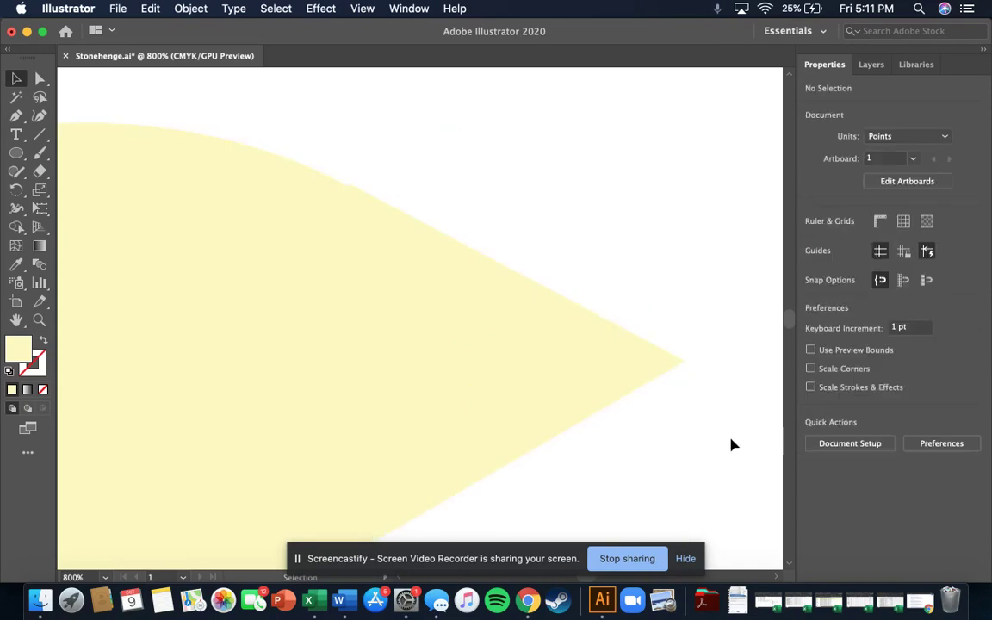
- Select the seed and the small ellipse together and apply Exclude to separate the pointed end
drag(730, 438, 327, 167)
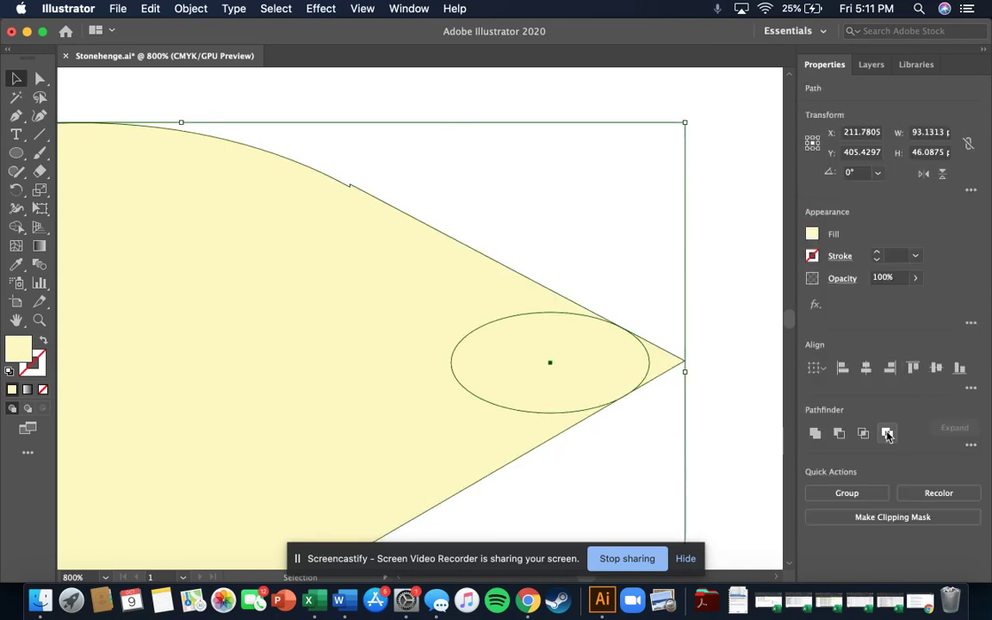
click(887, 435)
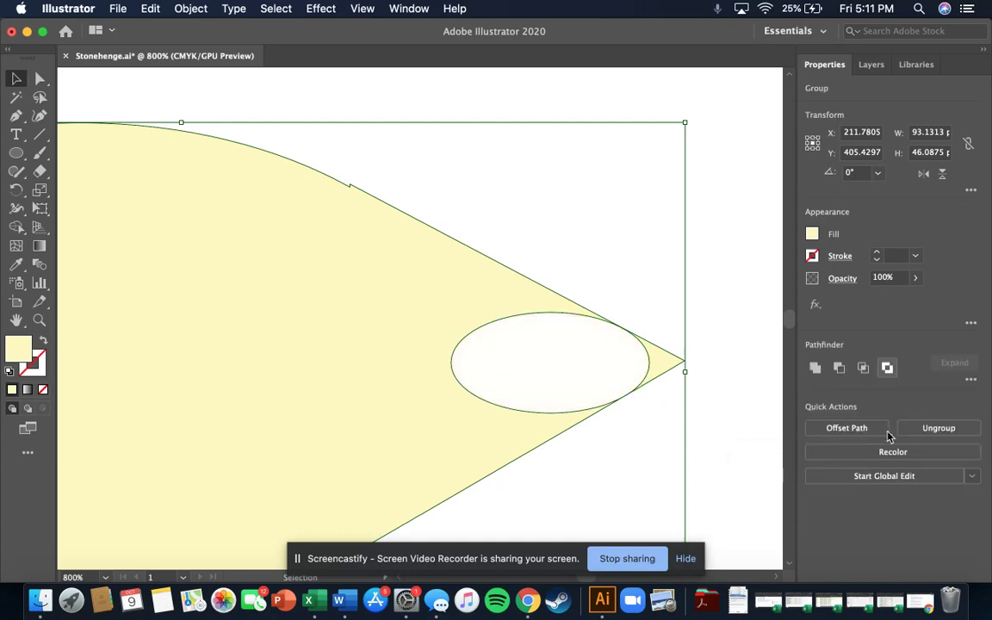
click(715, 450)
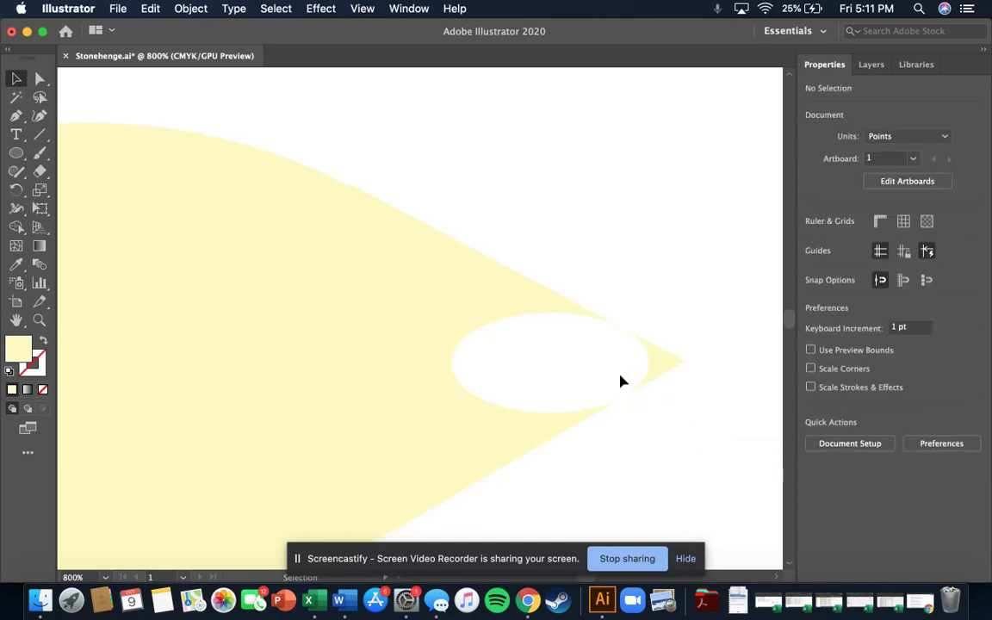
- Draw a closed four-sided shape with the Pen tool that covers the seed's detached pointed tip
click(18, 118)
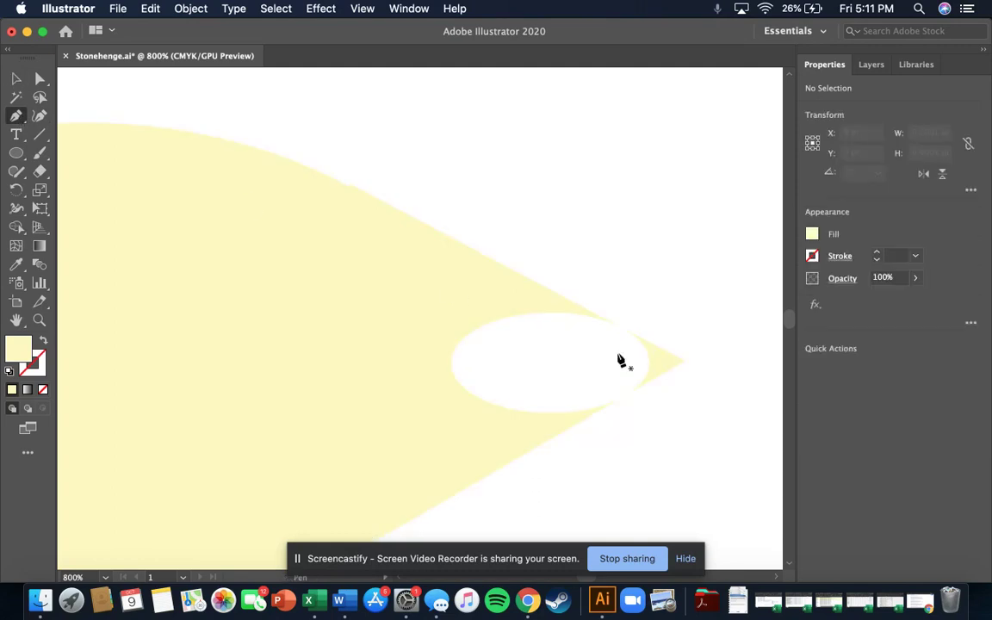
click(639, 295)
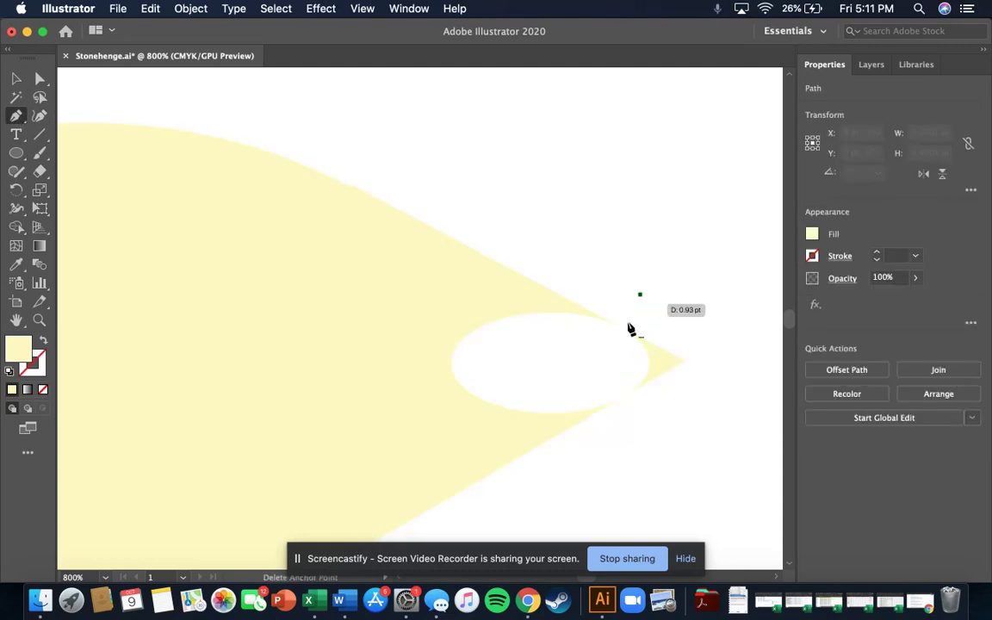
click(600, 372)
click(664, 437)
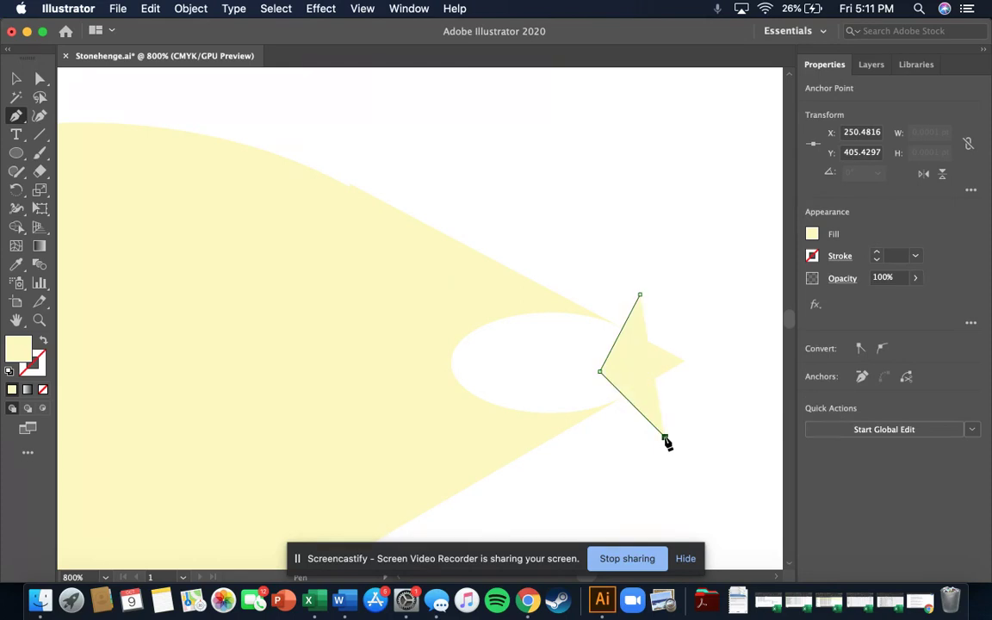
click(769, 326)
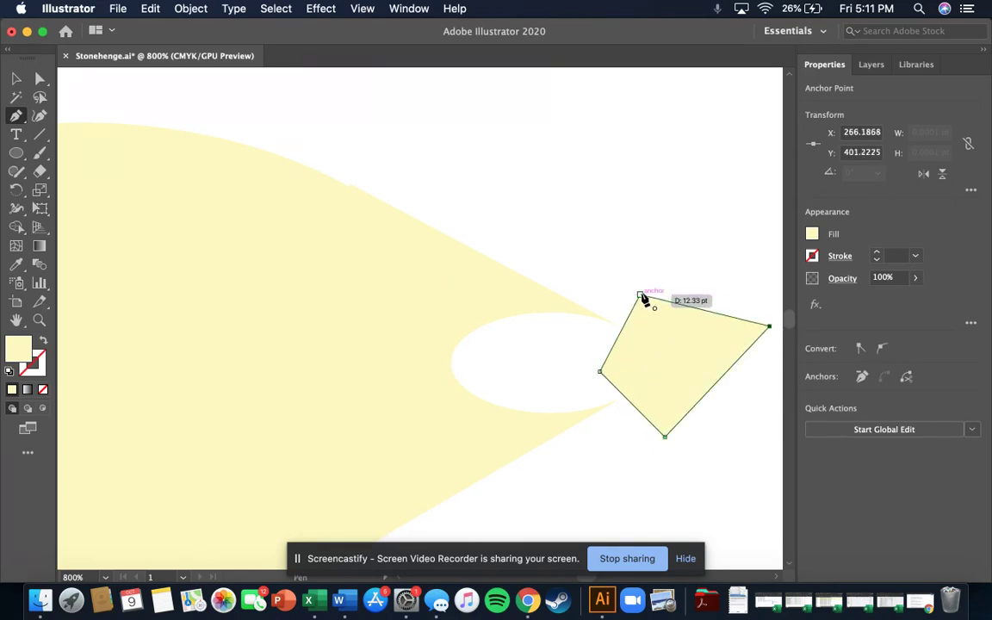
click(640, 295)
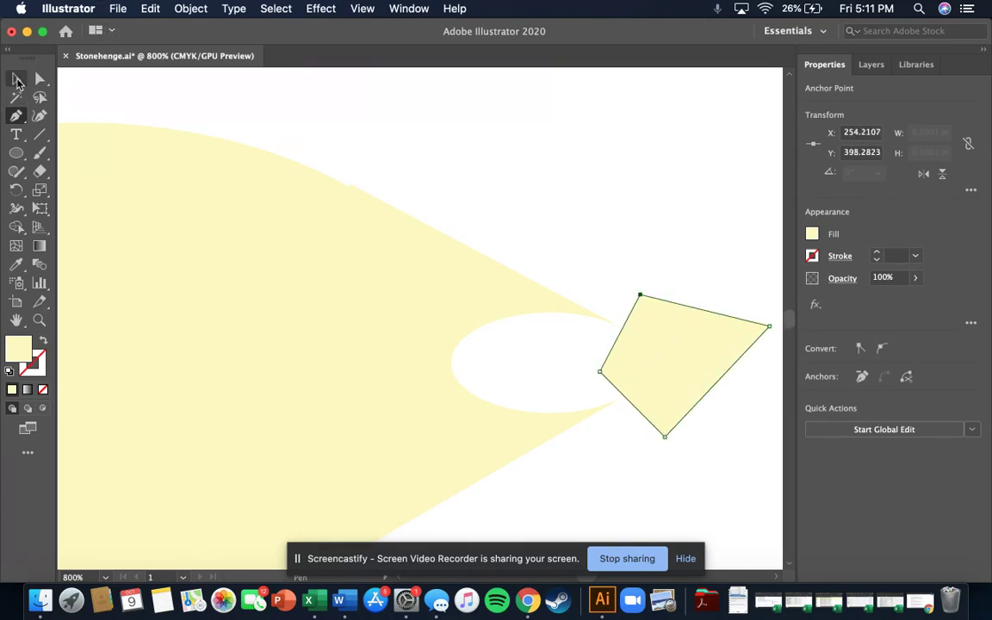
- Select all the shapes and apply Minus Front to cut the pointed tip off the seed
click(16, 78)
key(super+a)
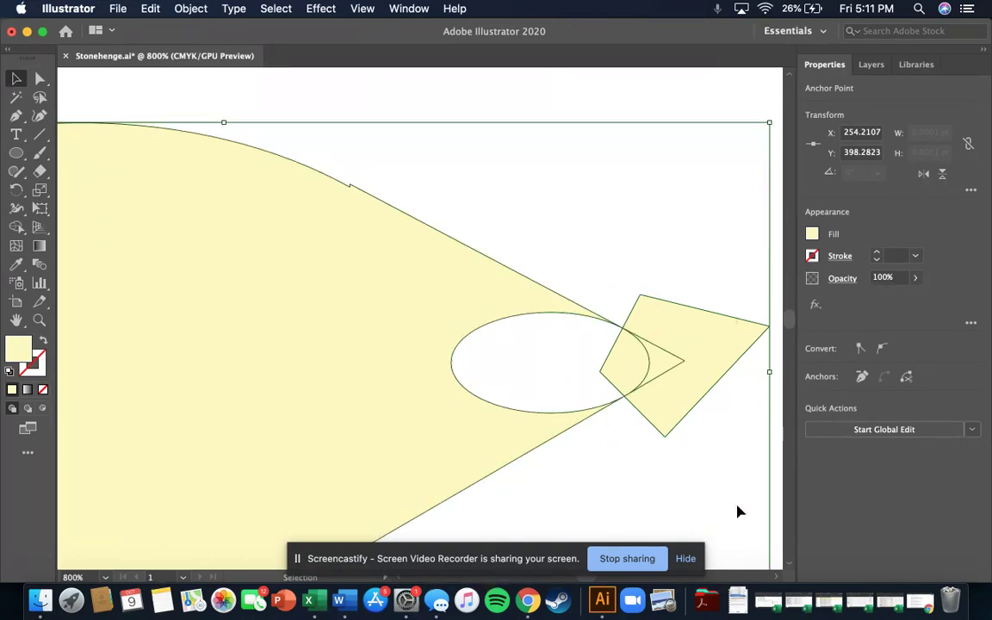
click(839, 435)
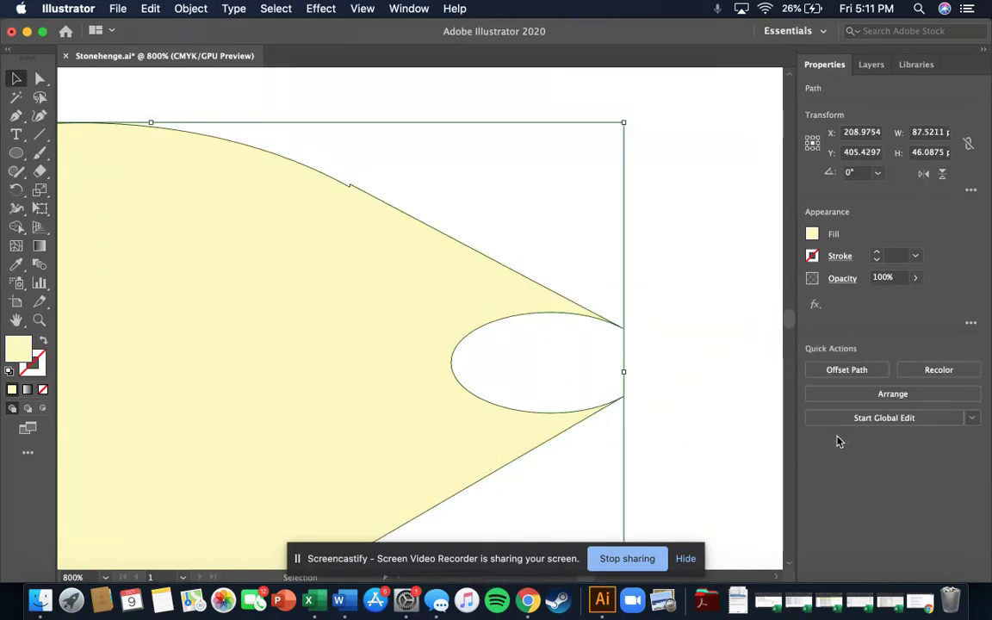
click(711, 404)
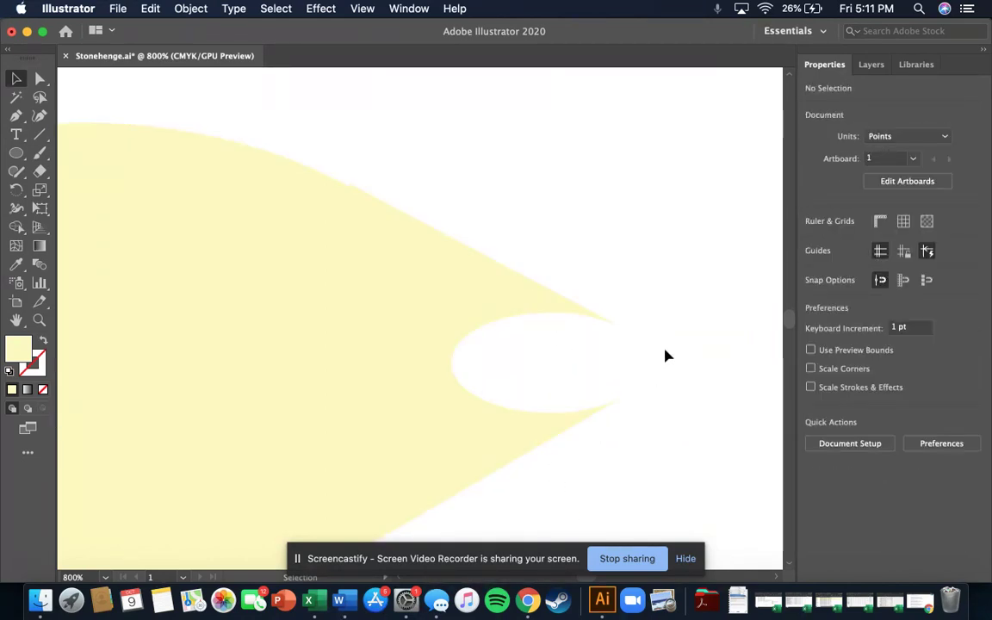
- Draw a filled ellipse about 23.4 by 10.8 pt over the open notch at the seed's cut end
click(17, 152)
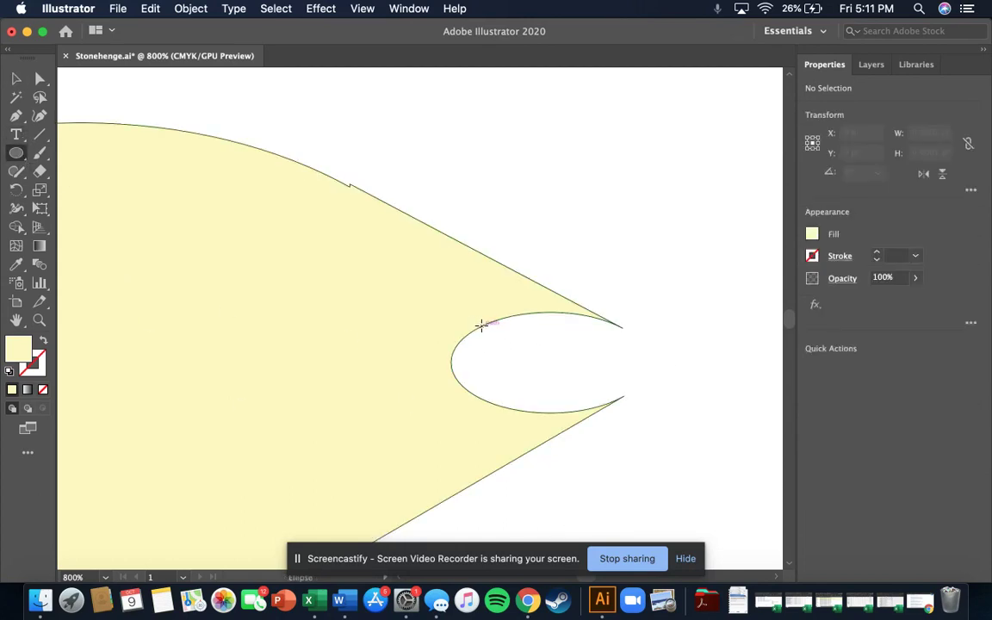
drag(481, 325, 735, 443)
click(501, 121)
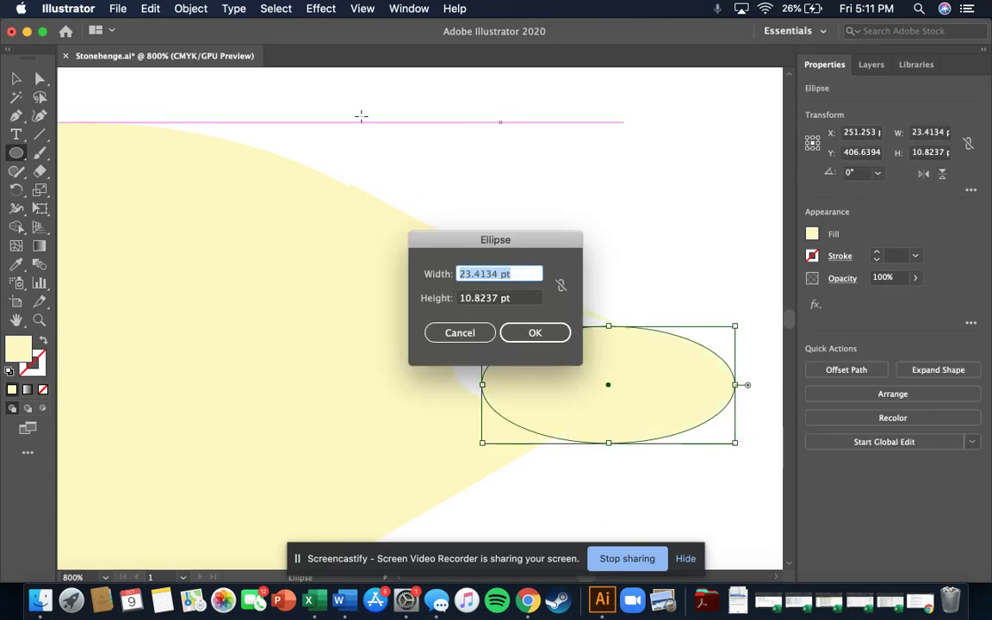
click(459, 333)
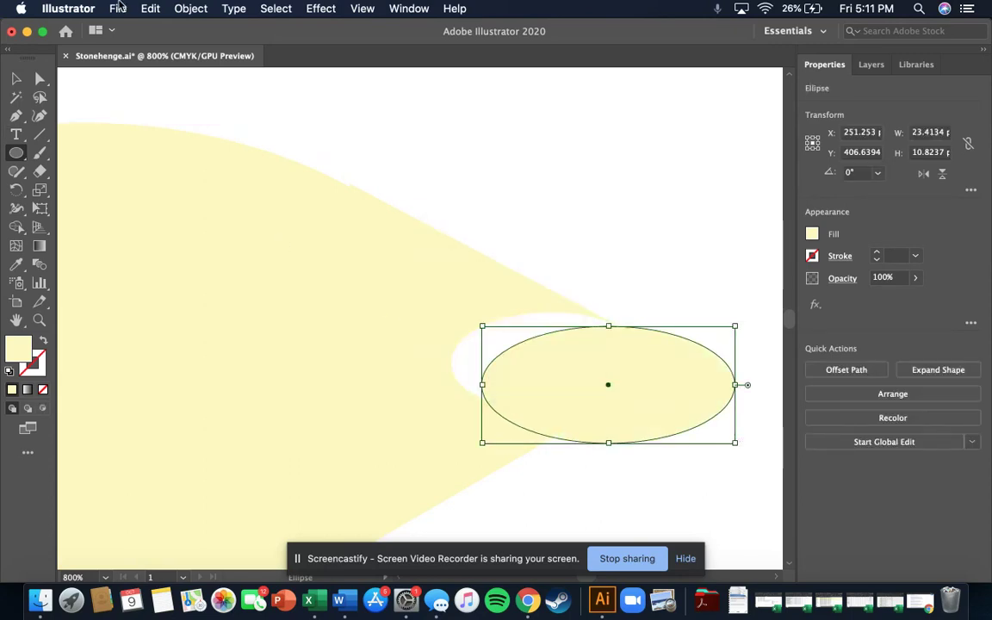
- Move the new ellipse into the seed so it fills the notch and its curved end lines up with the cut ends
click(15, 96)
click(15, 78)
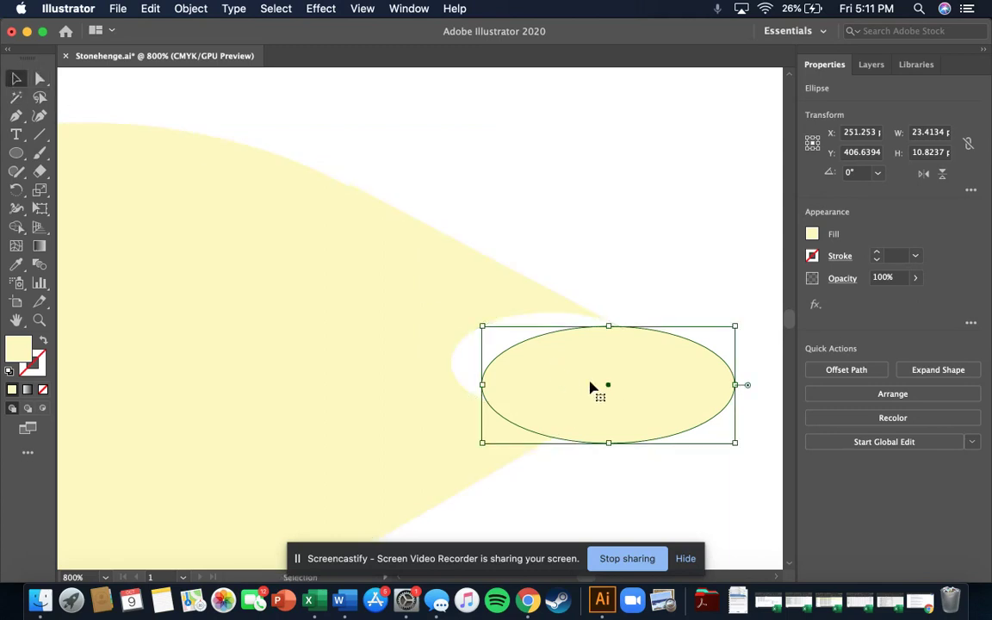
drag(705, 410, 586, 379)
key(super+h)
click(723, 479)
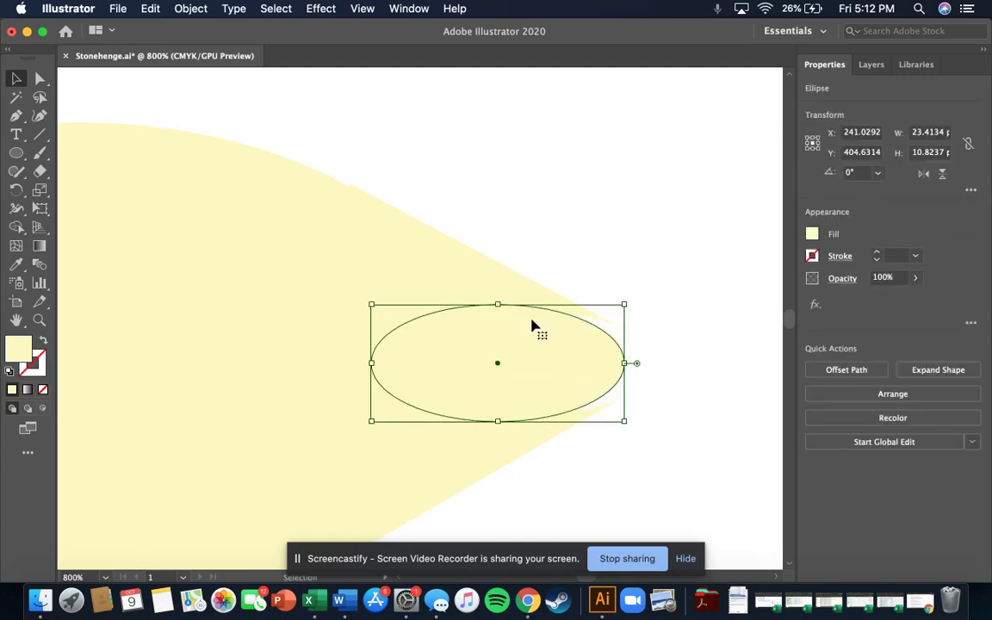
- Stretch the ellipse to about 12.3 pt high and recentre it vertically on the notch, slightly nearer the seed's end
drag(498, 304, 501, 293)
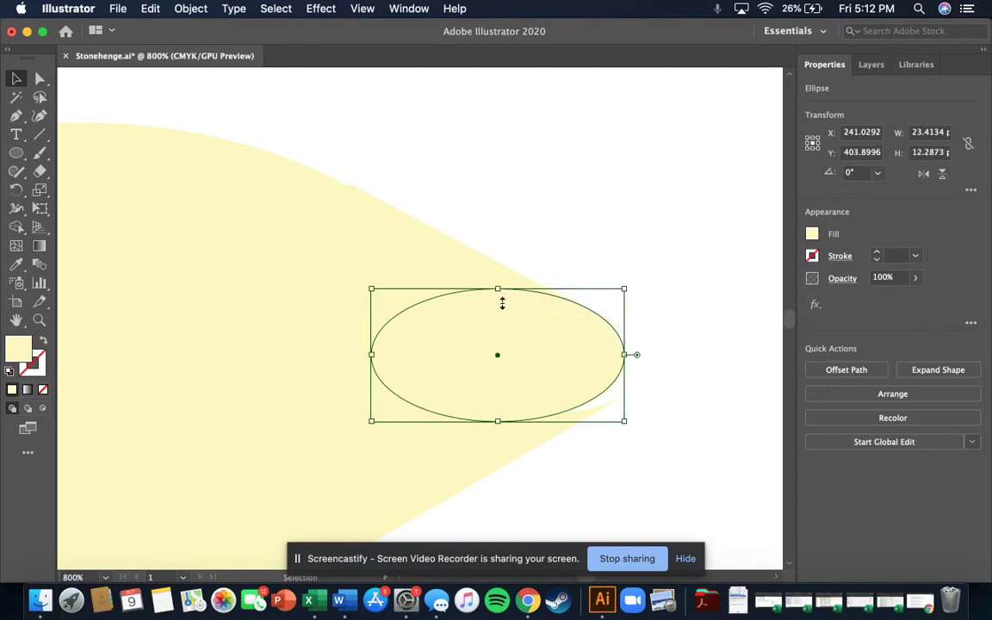
drag(512, 363, 531, 372)
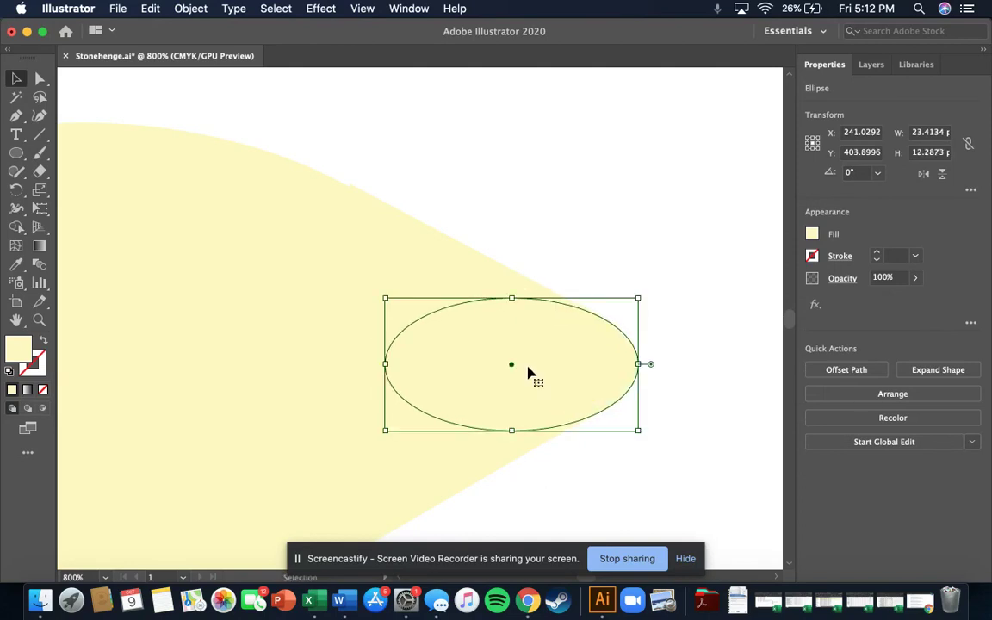
click(757, 492)
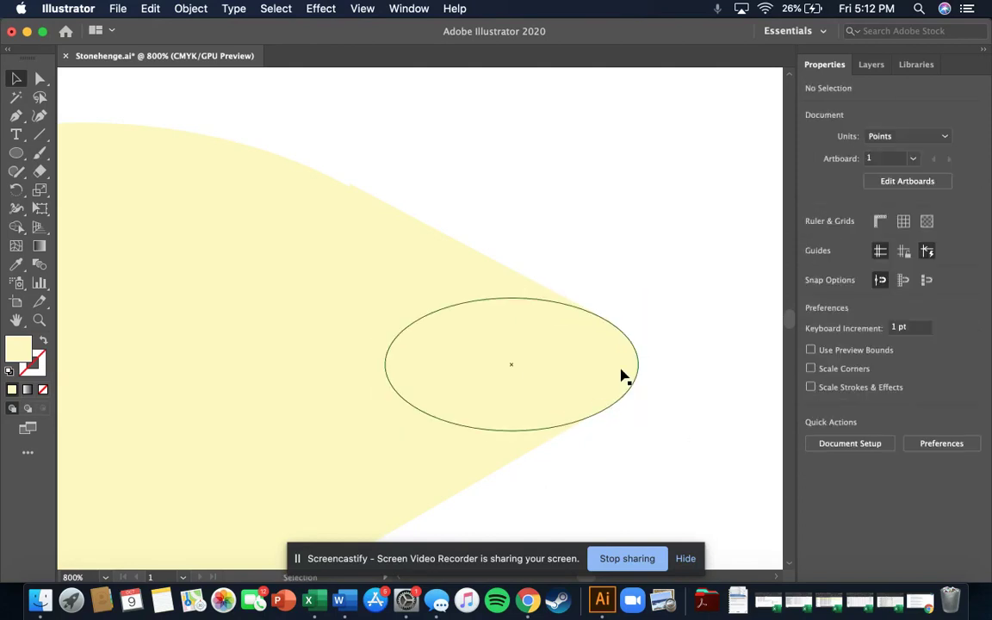
- Enlarge the ellipse to about 13.3 pt high and reposition it to fit the seed's straight edges, checking the join up close
drag(600, 376, 593, 377)
drag(505, 305, 504, 295)
drag(551, 377, 602, 372)
click(713, 452)
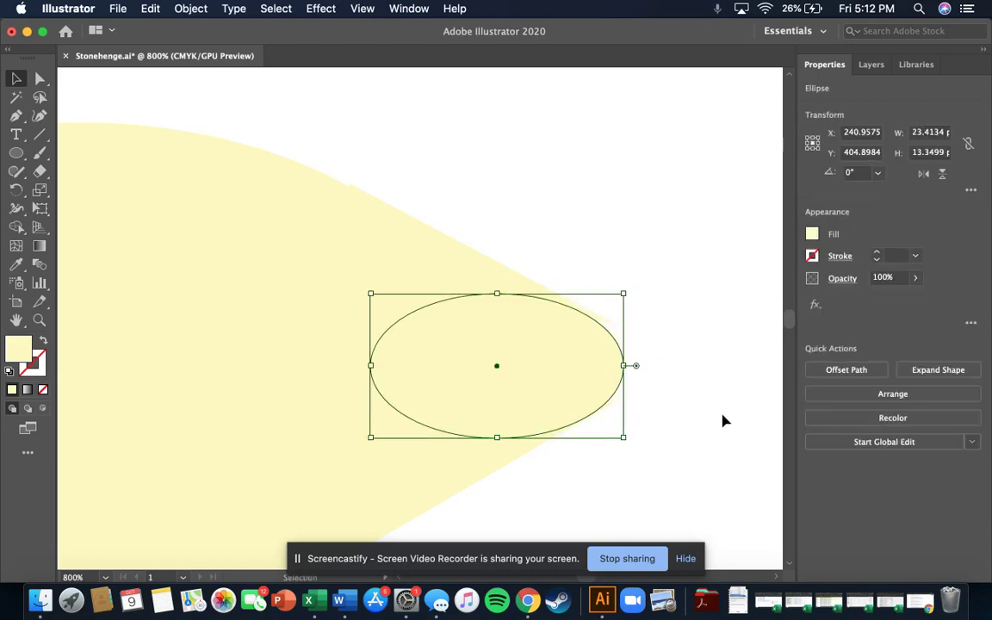
click(721, 418)
key(super+equal)
key(super+equal)
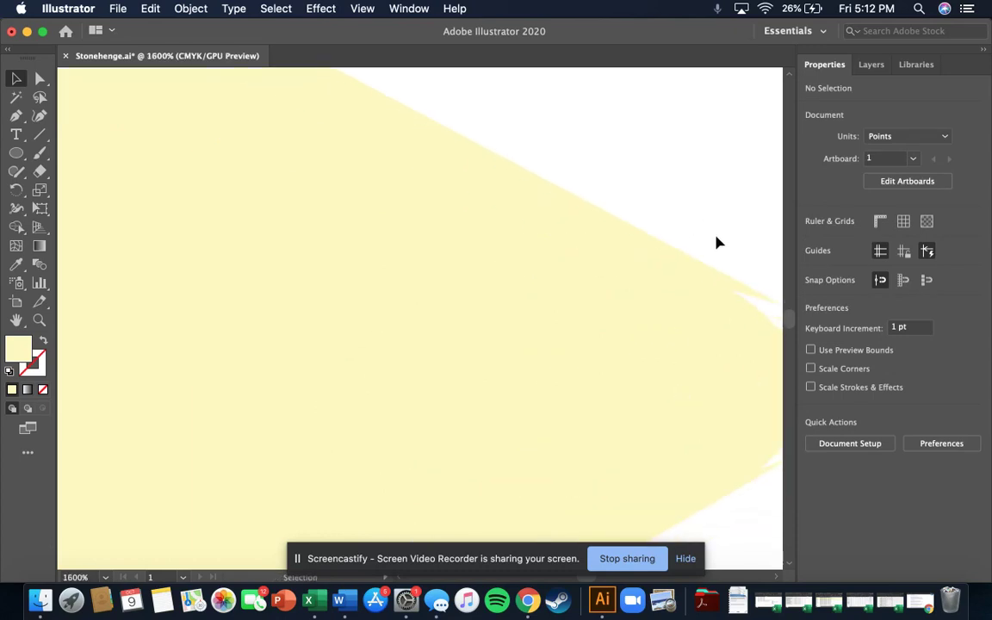
- Position the ellipse over the teardrop's pointed end and enlarge it to about 30.9 pt wide and 14.4 pt high
drag(602, 320, 628, 312)
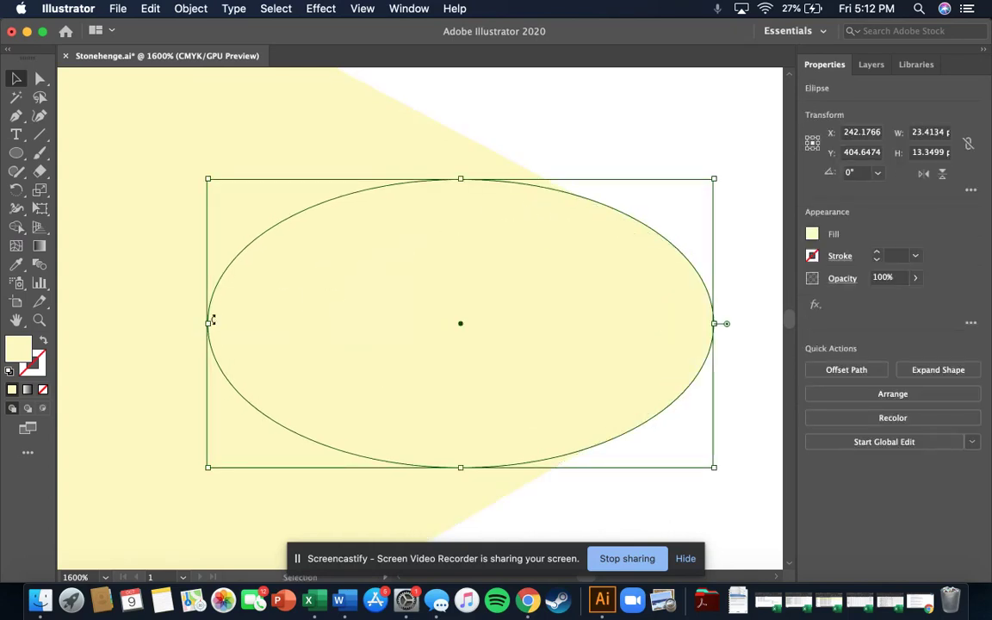
mouse_move(208, 323)
mouse_down()
mouse_move(62, 327)
mouse_move(222, 324)
mouse_up()
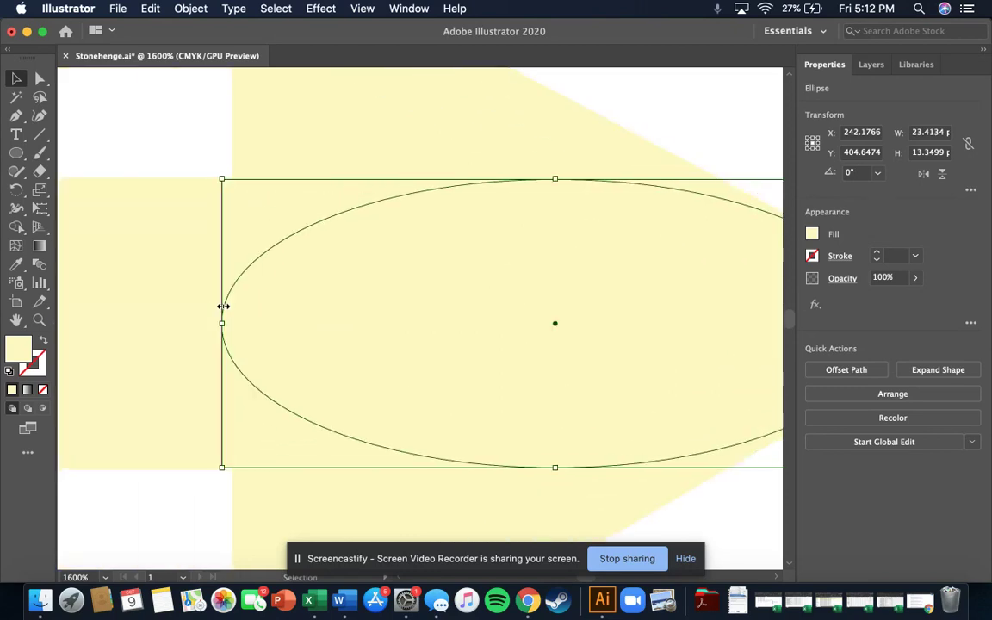
scroll(745, 104, right, 5)
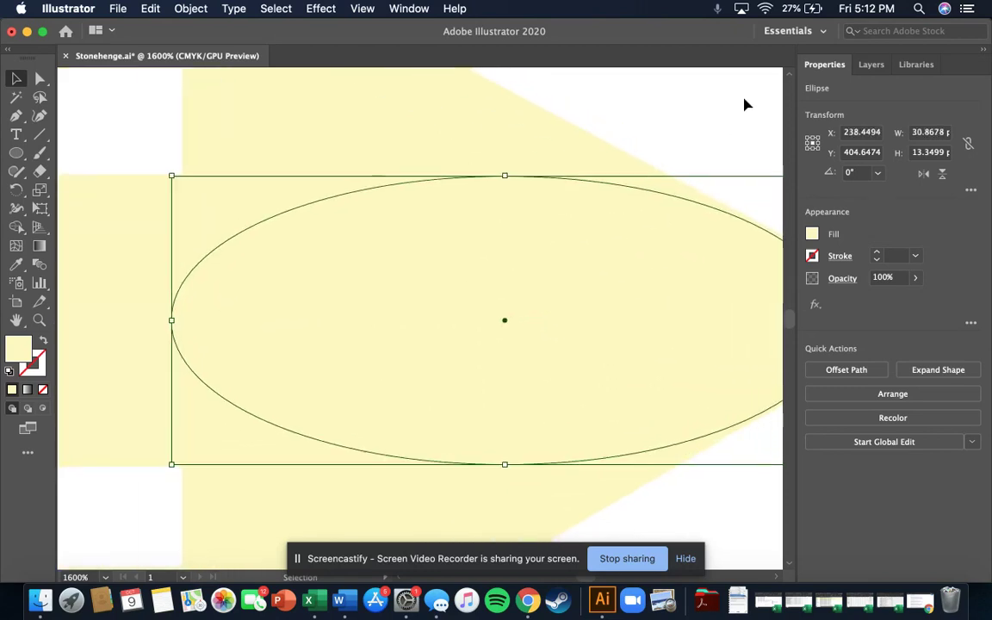
scroll(745, 104, right, 2)
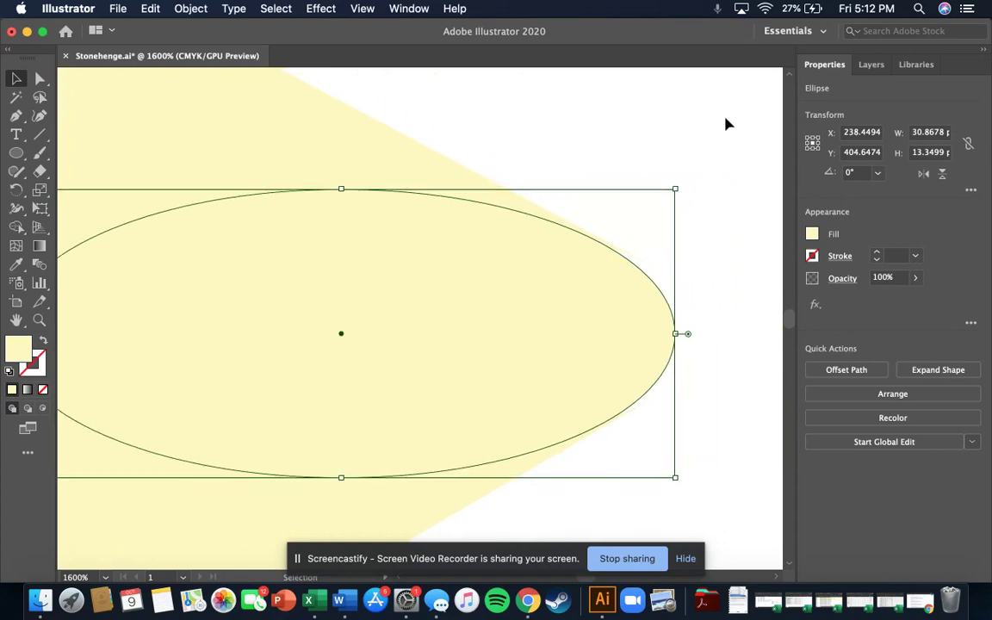
drag(605, 334, 617, 332)
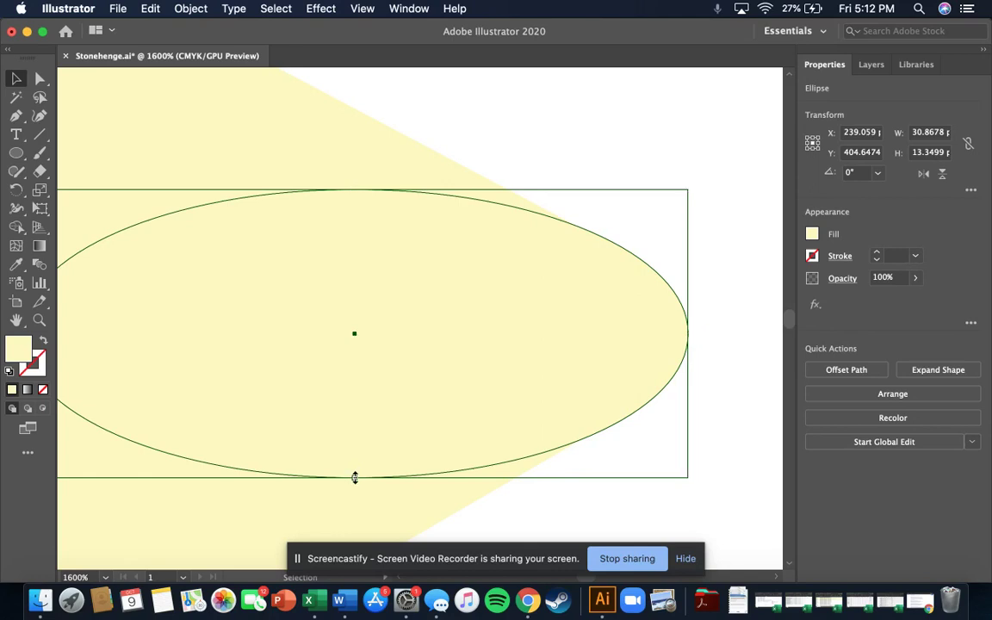
drag(355, 477, 354, 499)
mouse_move(430, 402)
mouse_down()
mouse_move(416, 392)
mouse_move(433, 393)
mouse_up()
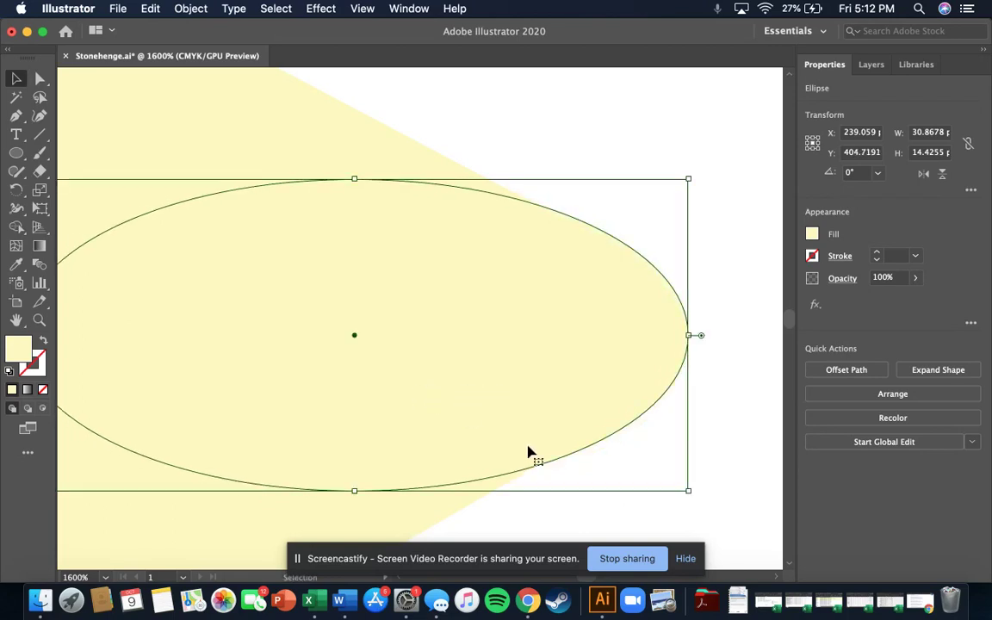
click(720, 443)
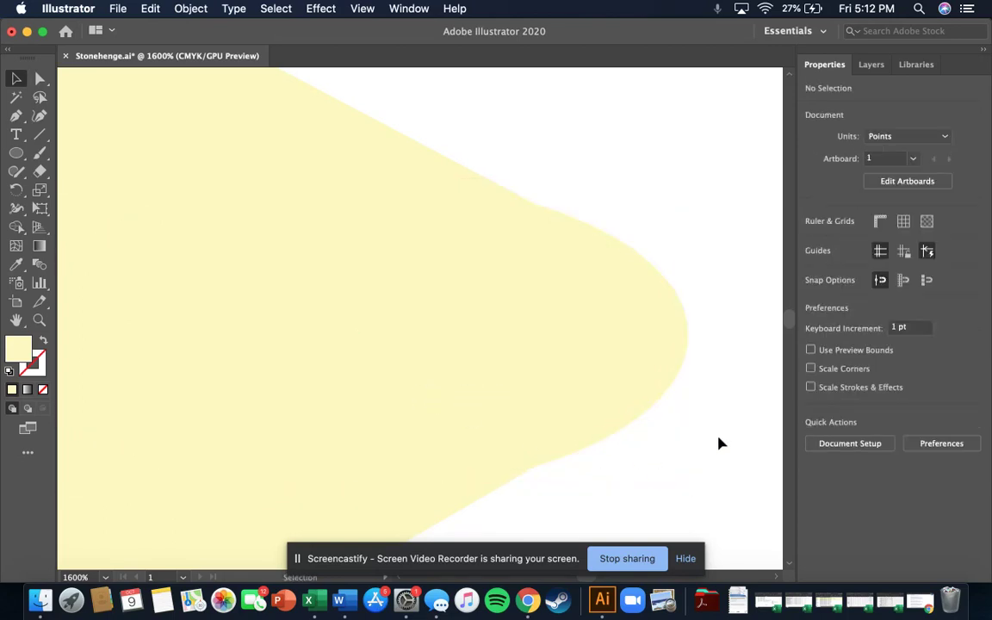
- Stretch the tip ellipse back into the teardrop's body to a width of about 44.5 pt
key(super+minus)
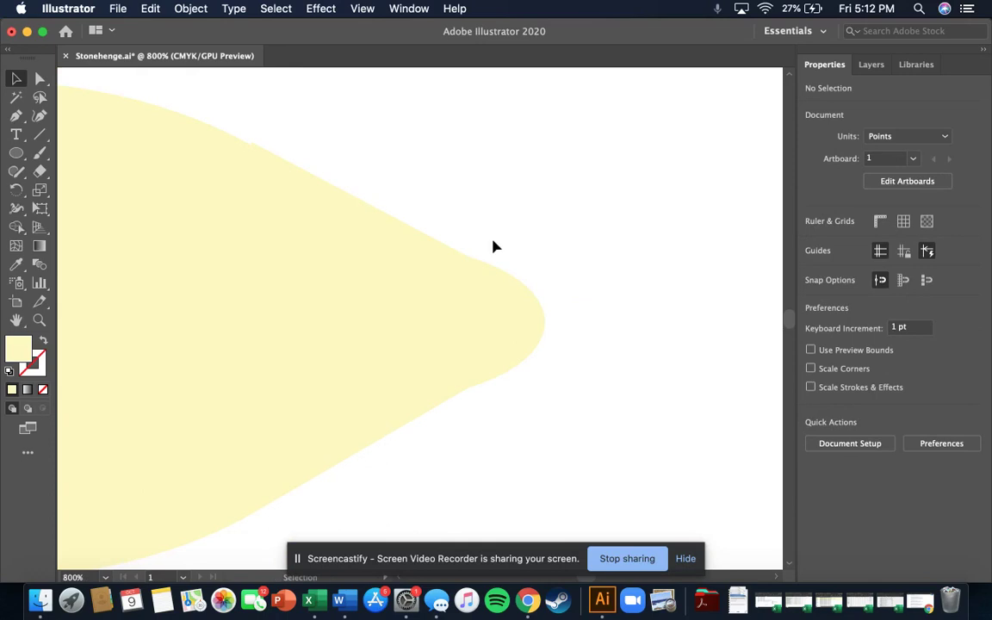
click(473, 330)
drag(211, 322, 138, 297)
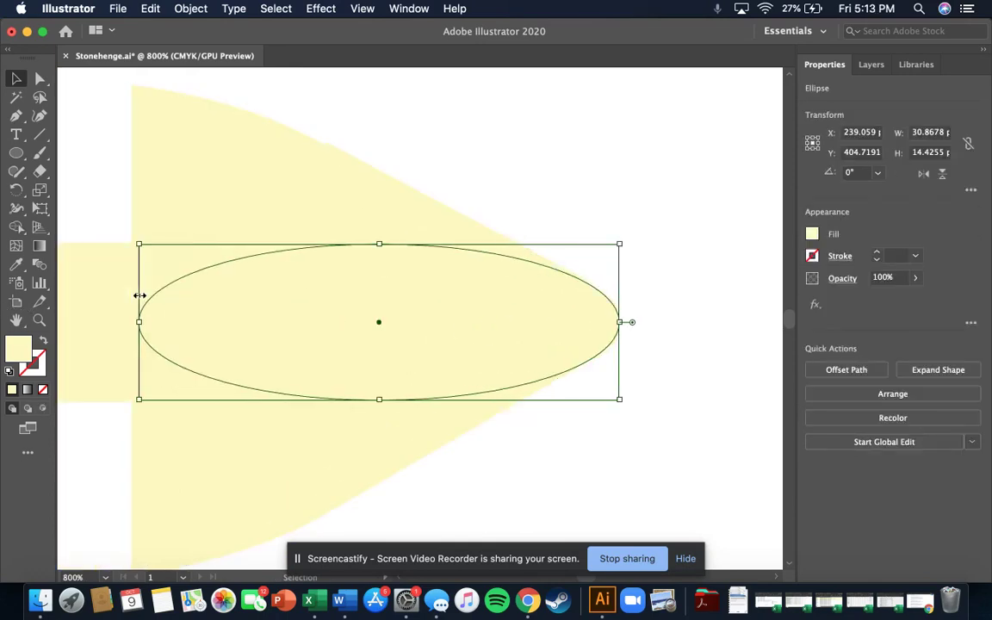
click(714, 424)
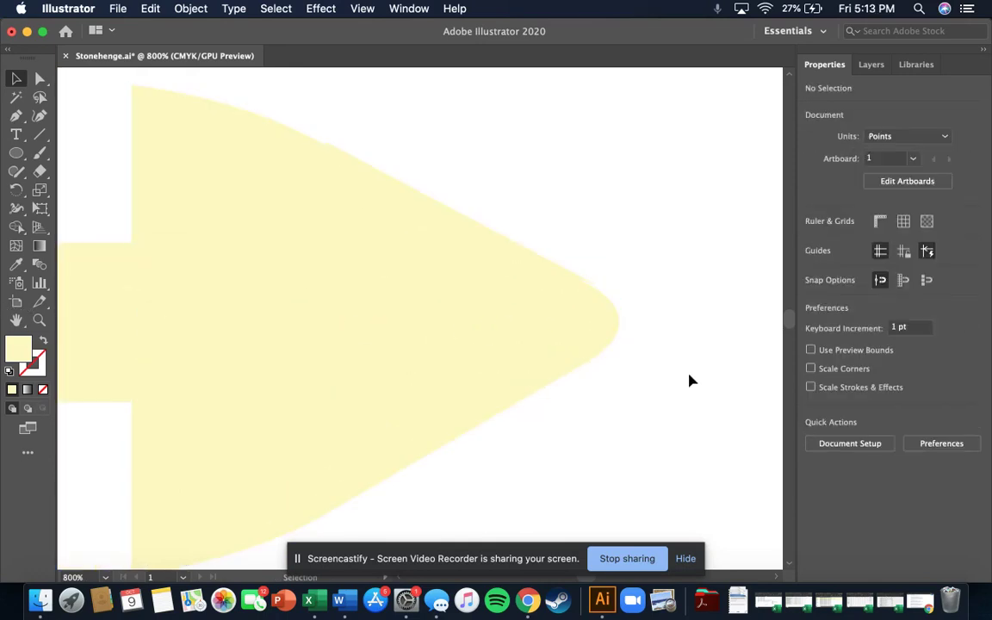
- Nudge the stretched ellipse so its curve blends with both slanted edges at the teardrop's tip
click(592, 321)
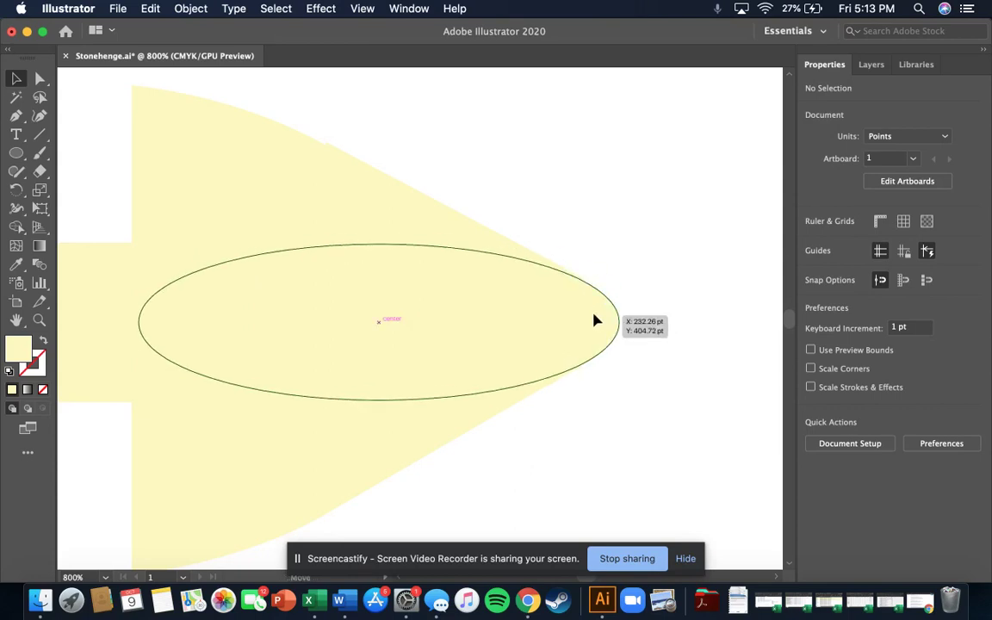
key(super+equal)
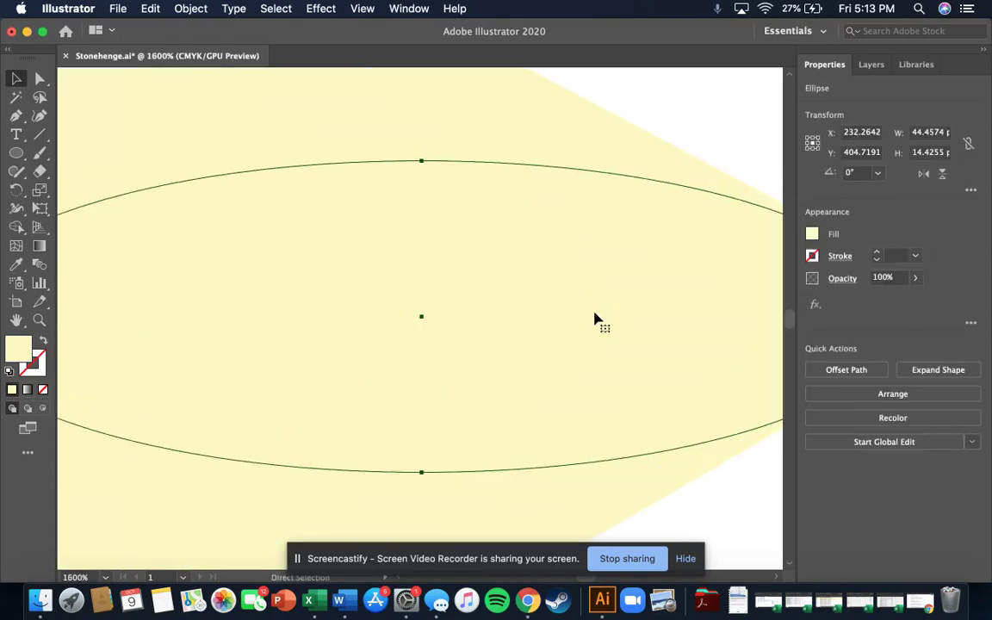
scroll(689, 400, right, 5)
scroll(689, 400, up, 1)
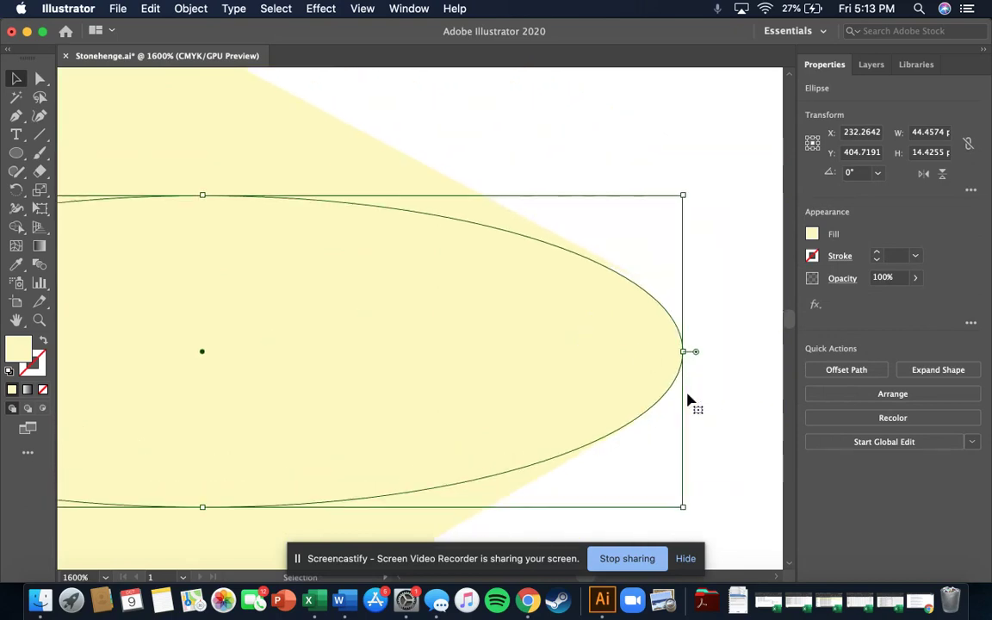
mouse_move(648, 347)
mouse_down()
mouse_move(661, 349)
mouse_move(650, 345)
mouse_up()
drag(649, 342, 652, 374)
key(Delete)
key(Delete)
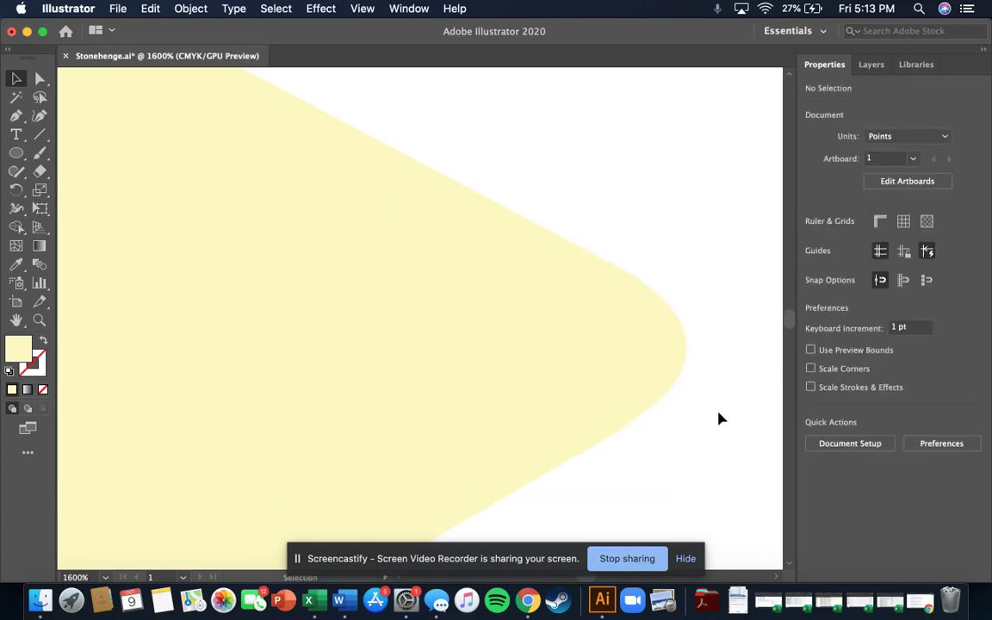
key(super+equal)
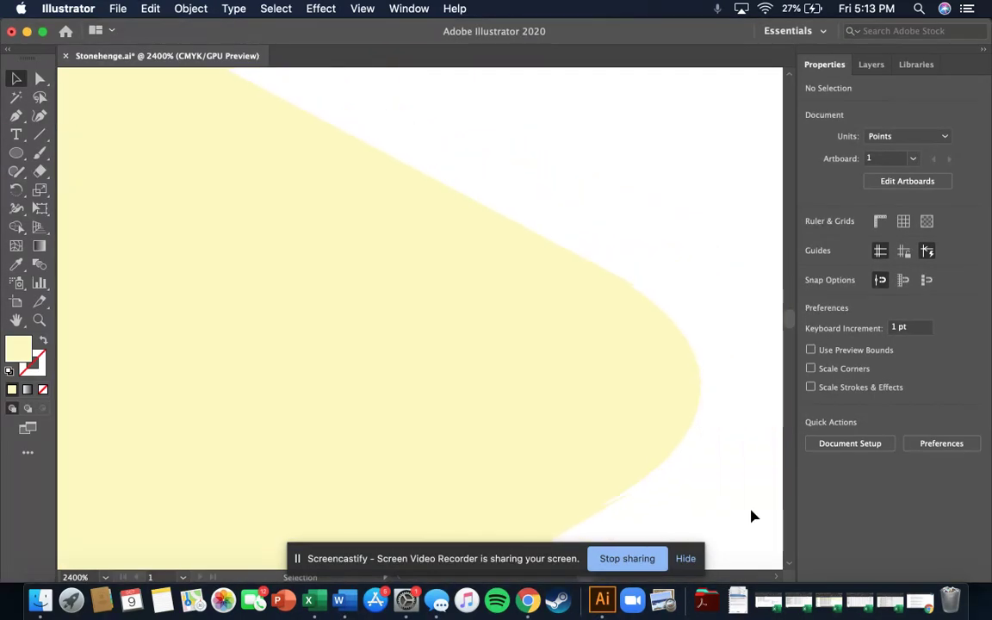
drag(672, 292, 680, 292)
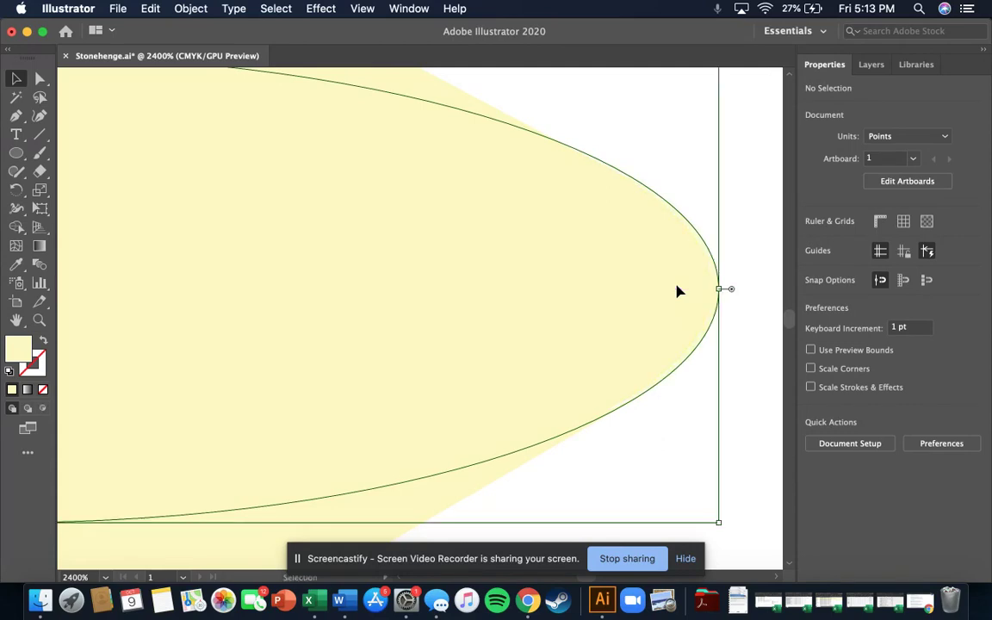
click(749, 423)
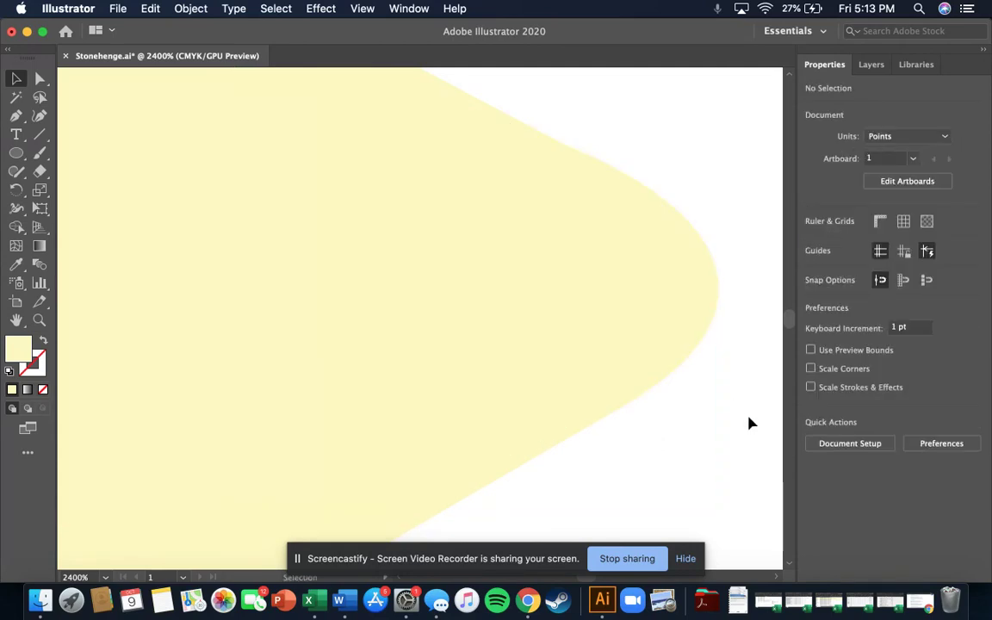
- Unite all the overlapping shapes of the large teardrop into a single path
key(super+minus)
key(super+minus)
key(super+minus)
key(super+minus)
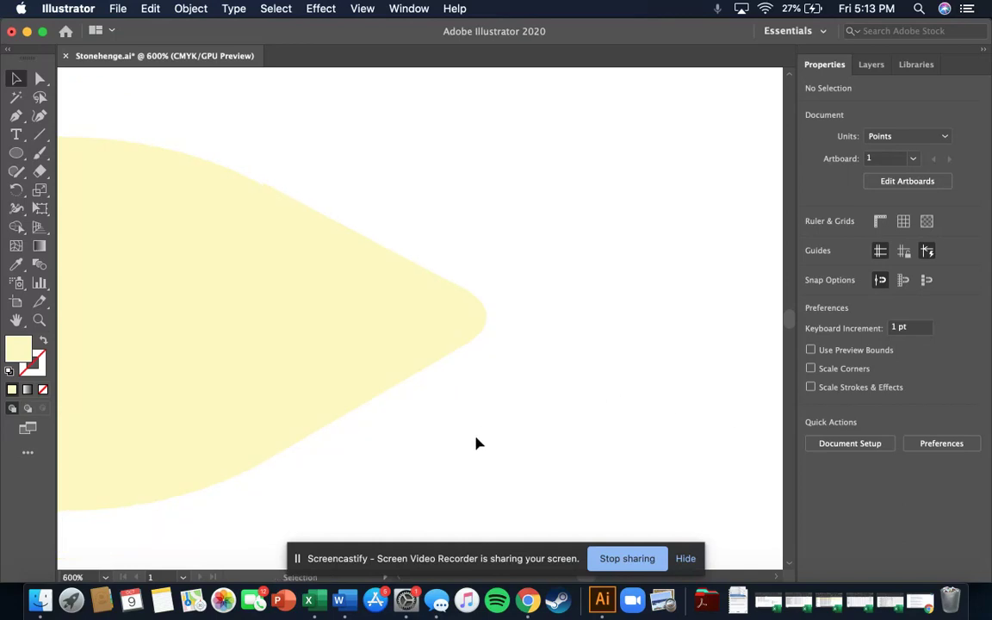
key(super+minus)
key(super+minus)
key(super+minus)
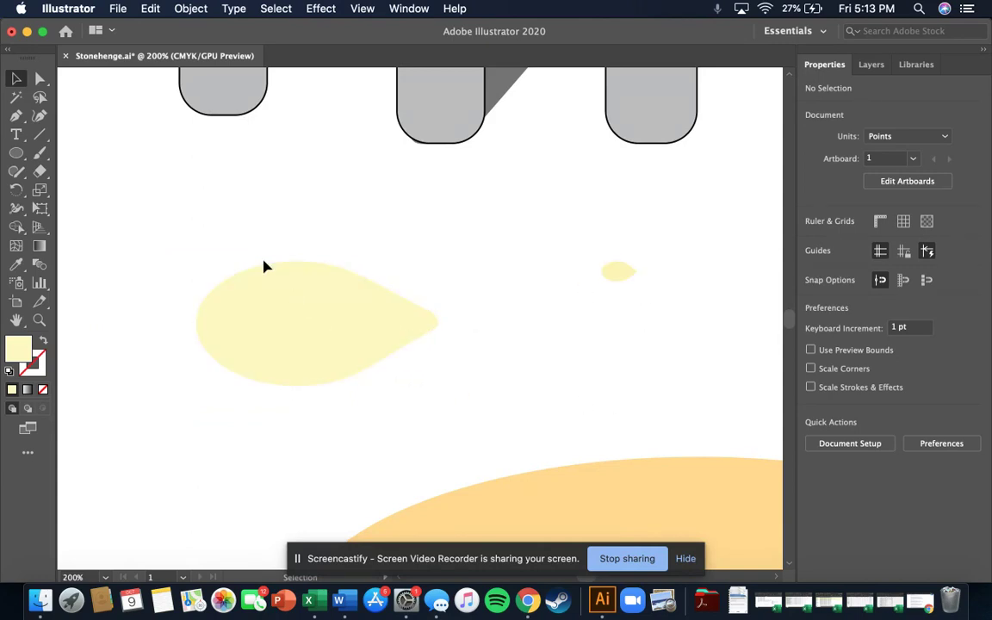
drag(213, 224, 496, 215)
click(815, 433)
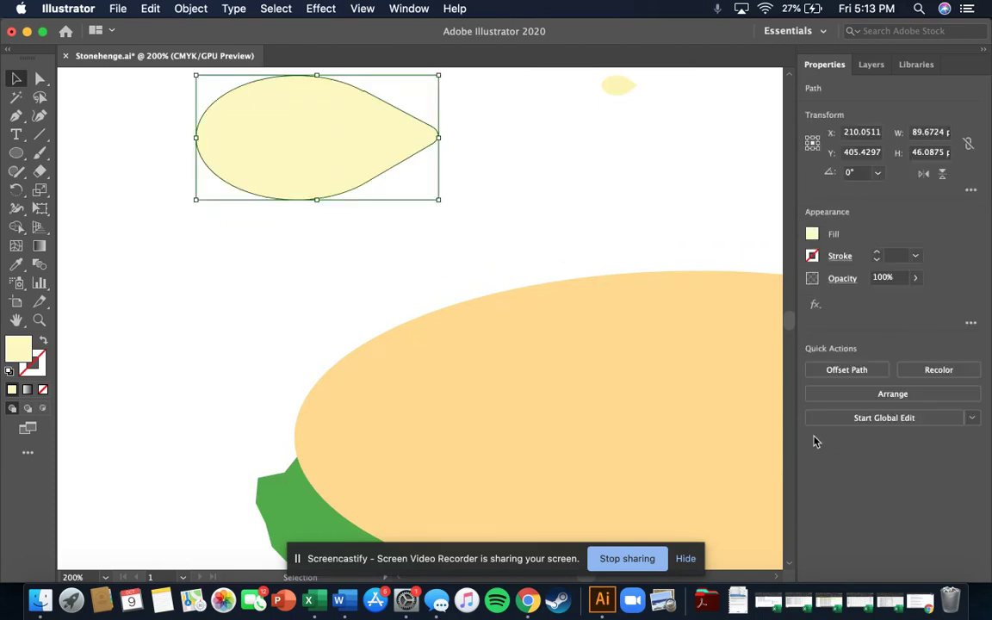
- Scale the united teardrop down to about 14.3 by 9.9 pt, close to the size of the existing small seed
scroll(639, 230, up, 3)
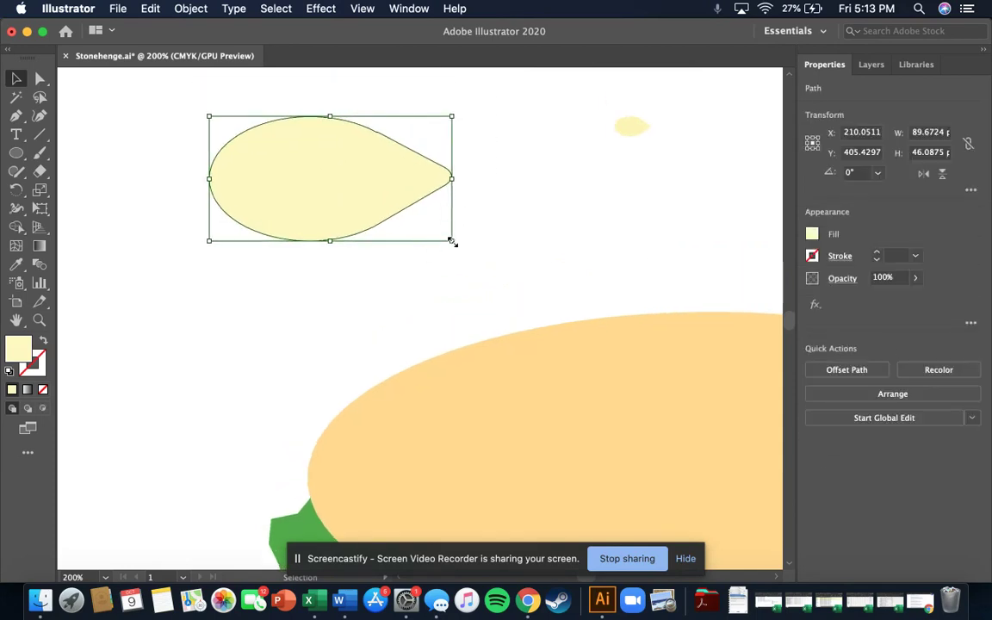
drag(451, 241, 248, 146)
click(467, 212)
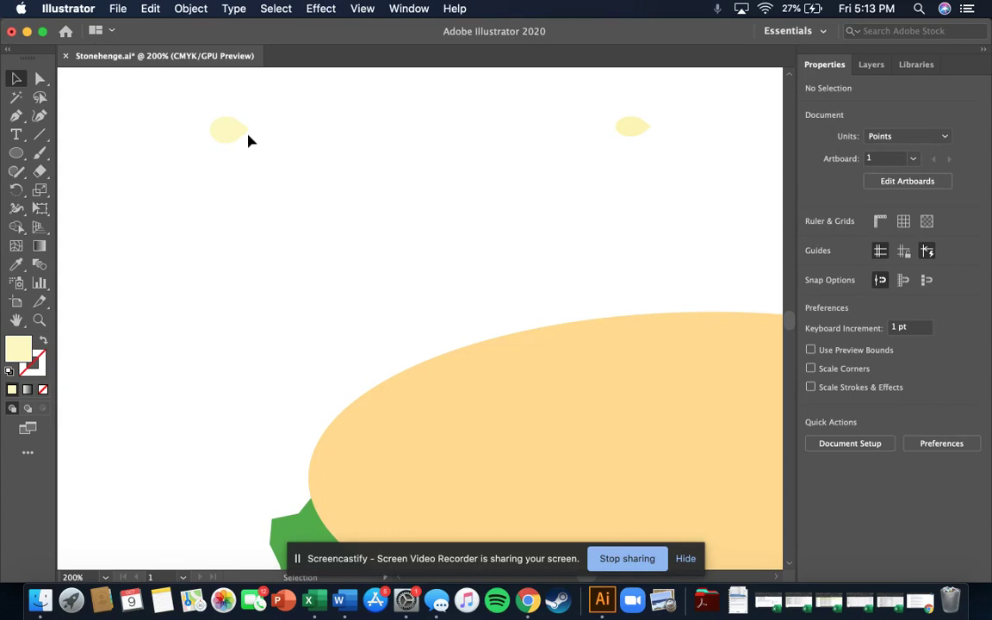
click(638, 131)
click(655, 183)
- Save the reduced seed as a static symbol named "Sesame Seed 2: Electric Bugaloo" with export type Graphic
click(228, 133)
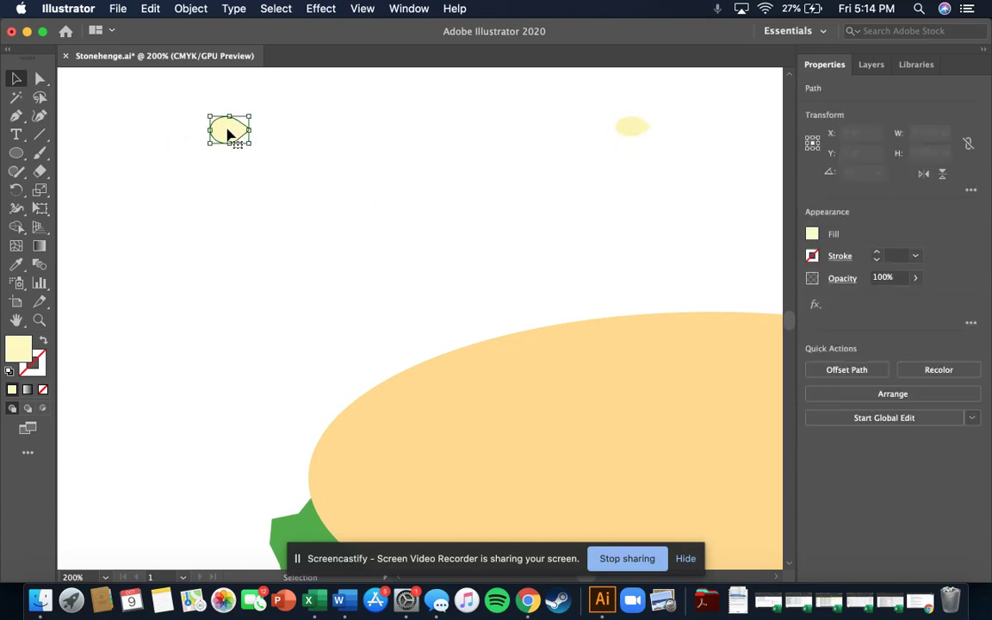
click(410, 8)
scroll(507, 279, down, 5)
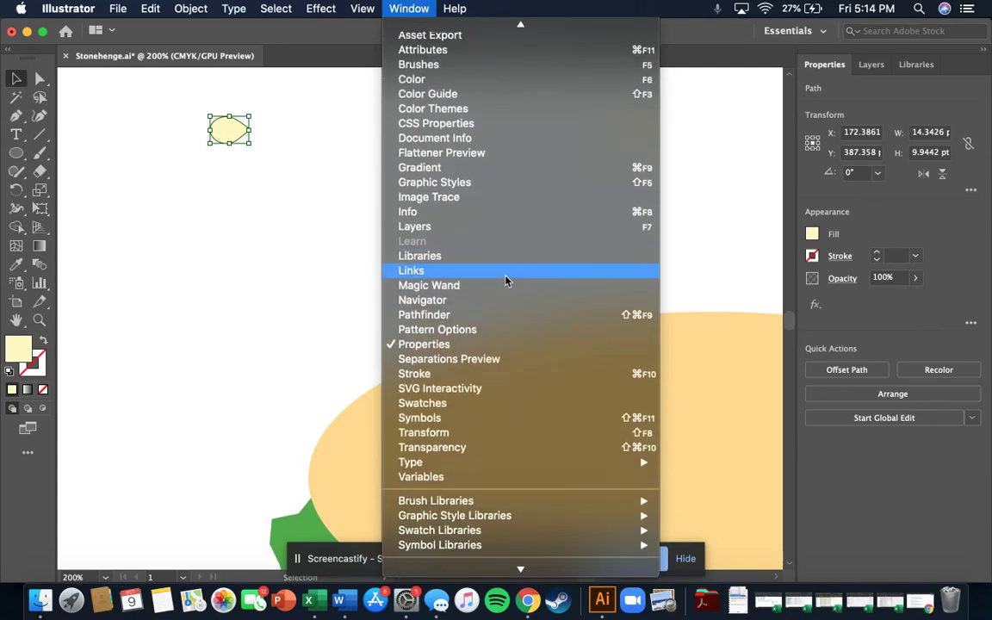
click(486, 416)
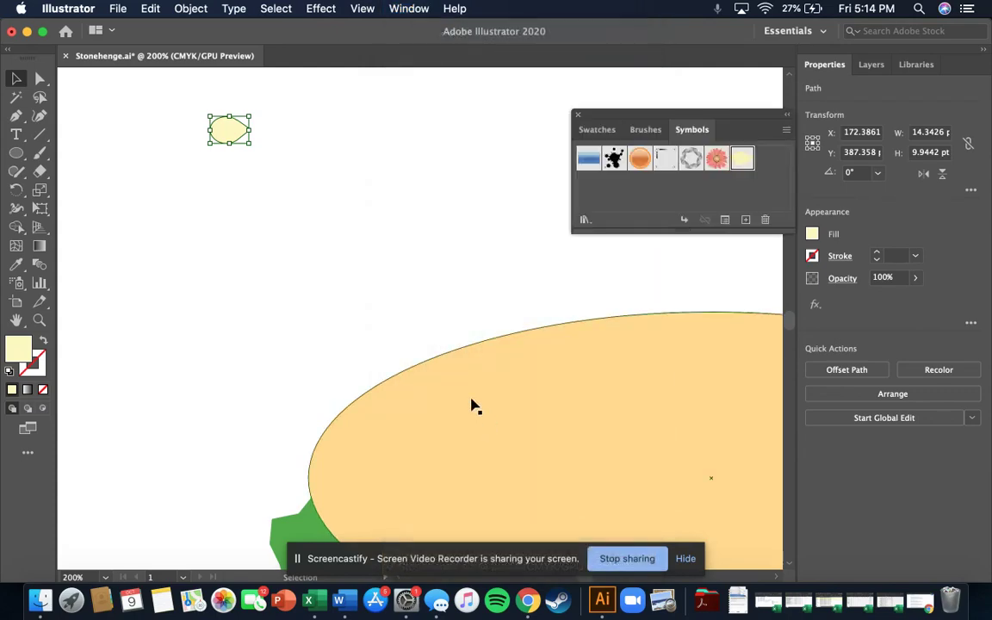
click(745, 219)
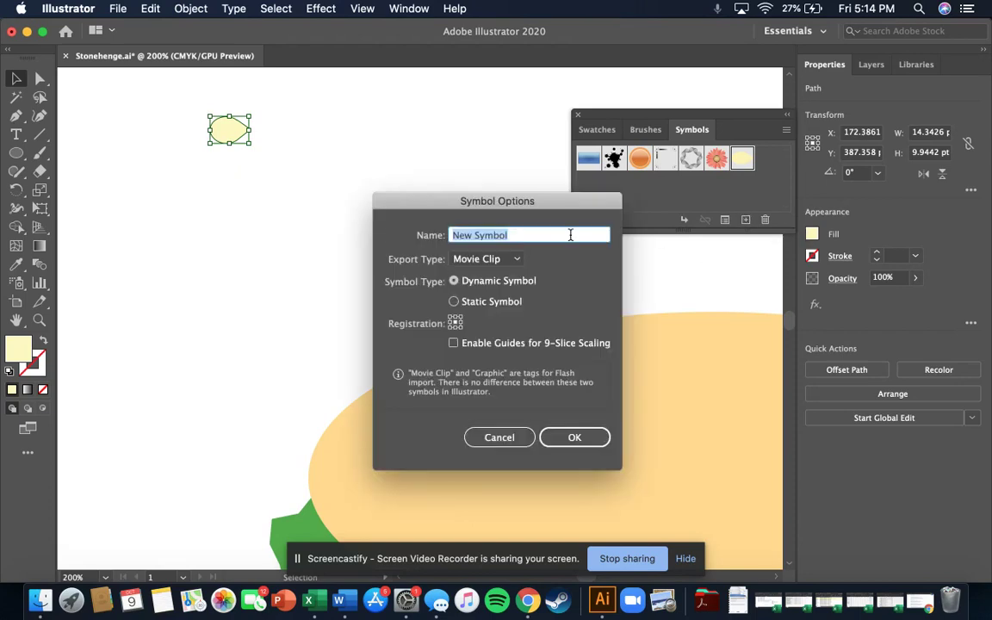
text(Sesame Seed 2: Electric Bugaloo)
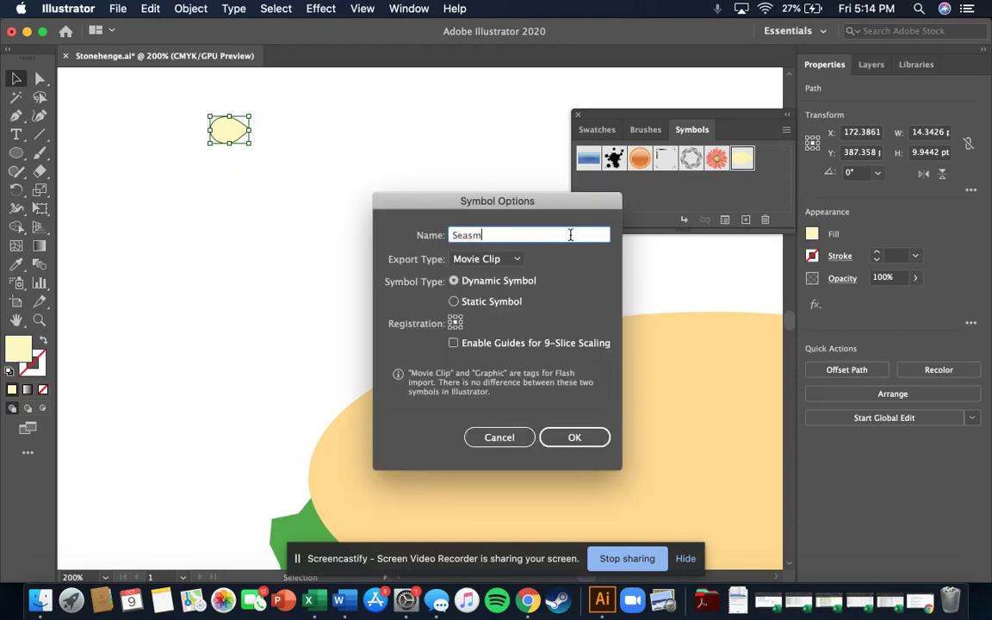
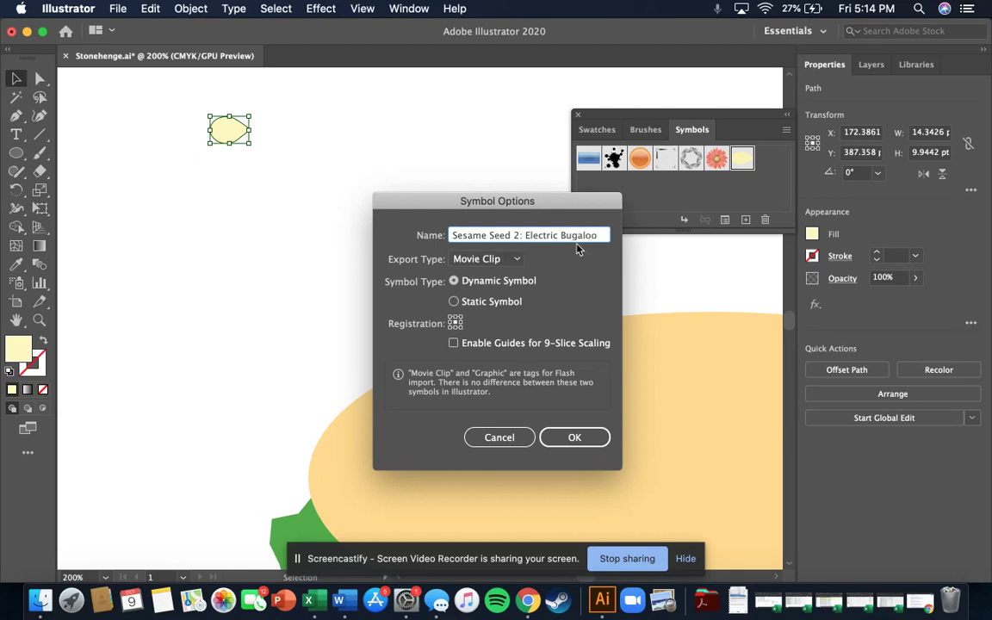
click(454, 301)
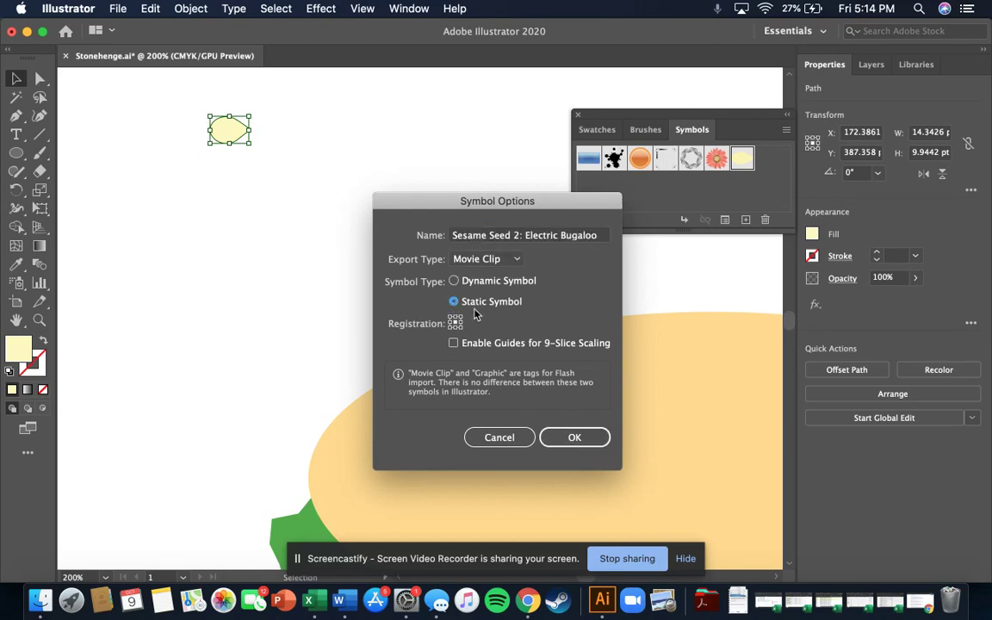
click(487, 258)
click(497, 294)
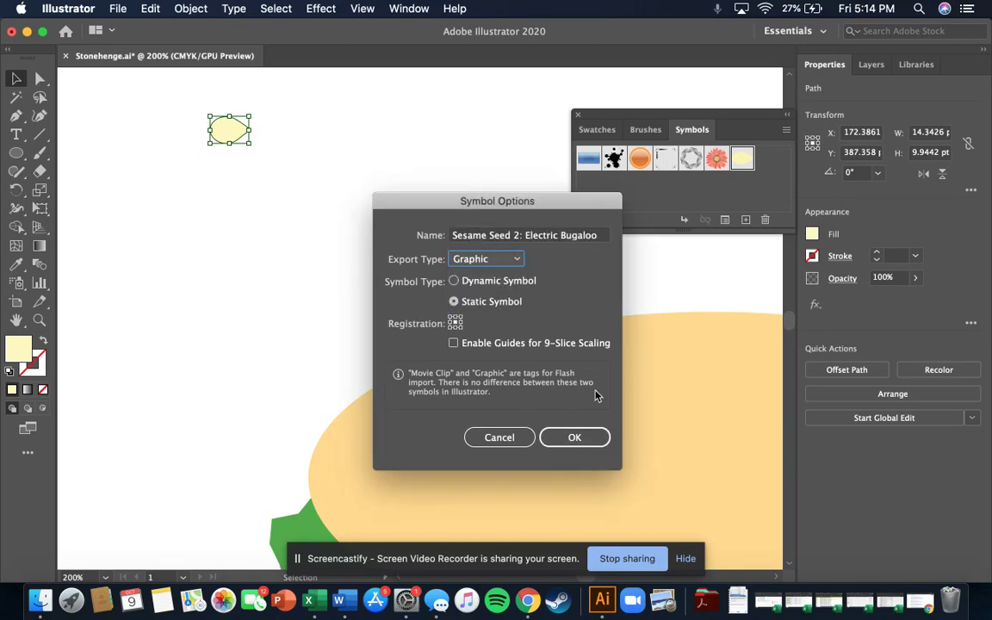
click(574, 437)
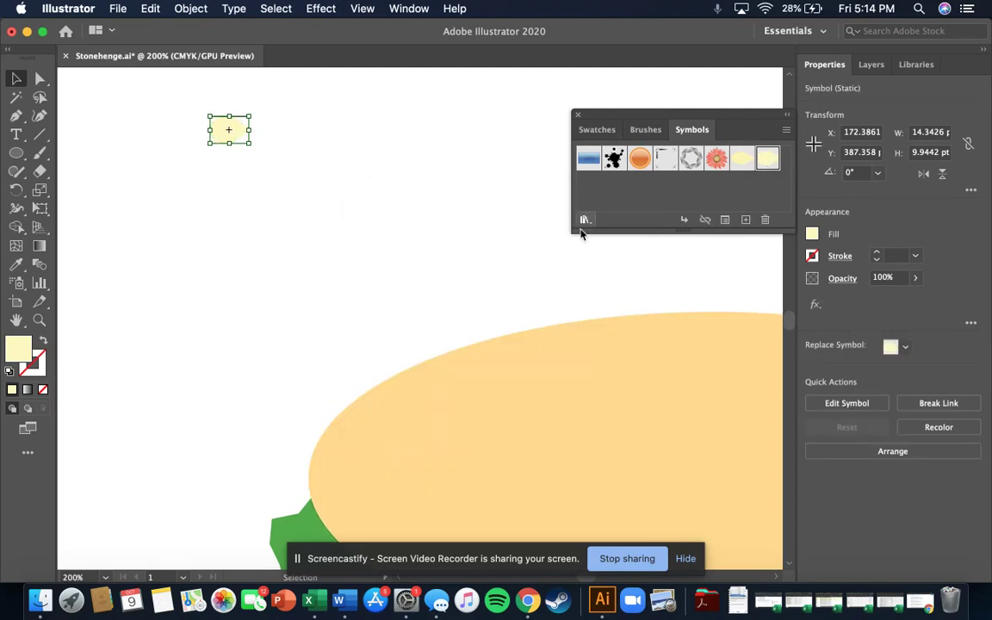
- Place three instances of the "Sesame Seed 2: Electric Bugaloo" symbol on the middle and right part of the bun
scroll(591, 292, down, 1)
scroll(592, 293, down, 3)
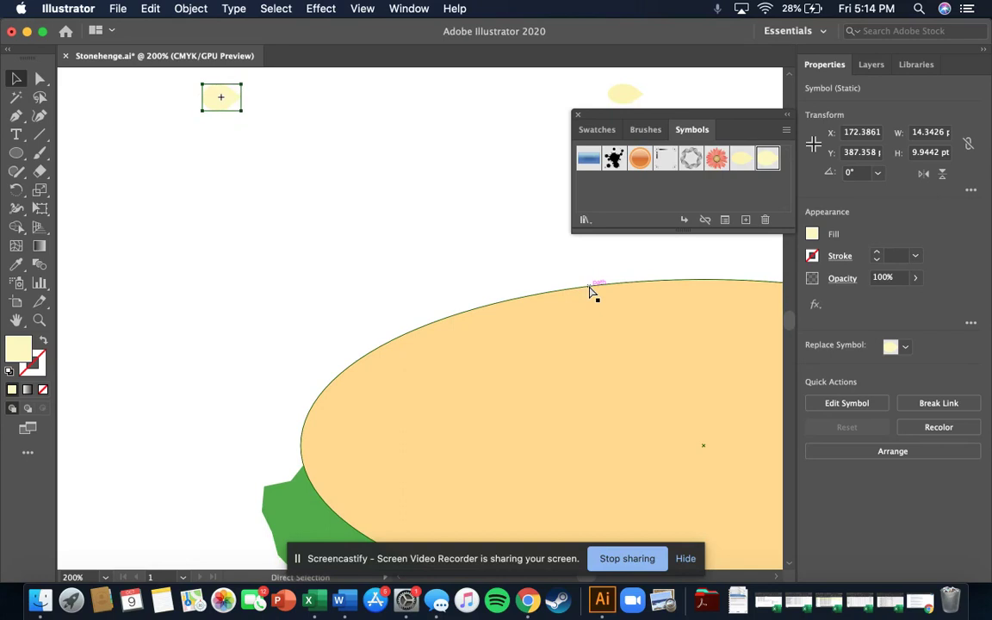
key(super+minus)
key(super+minus)
key(super+minus)
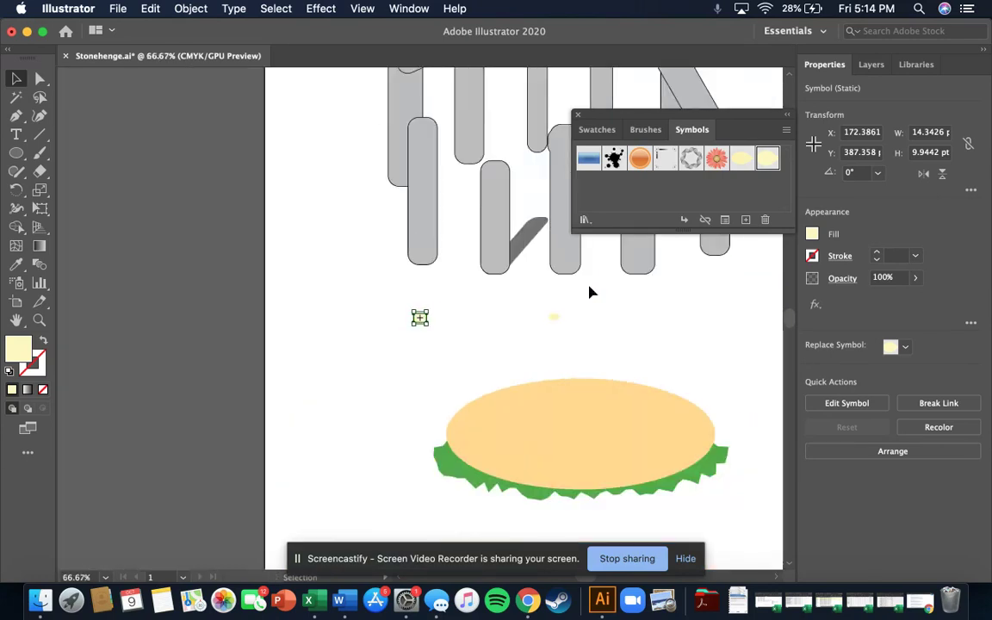
drag(769, 164, 589, 428)
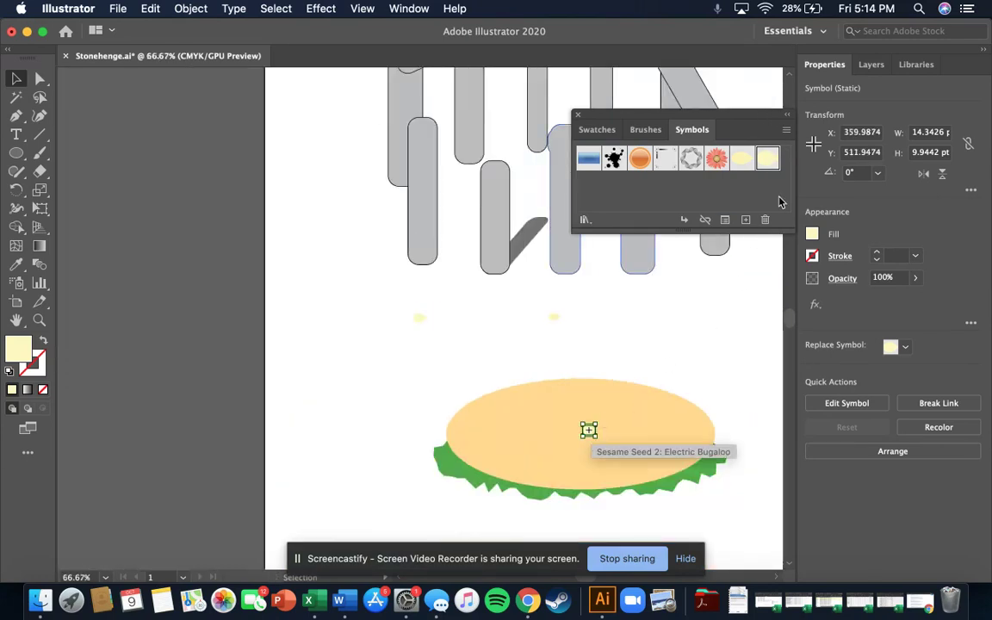
drag(763, 166, 603, 474)
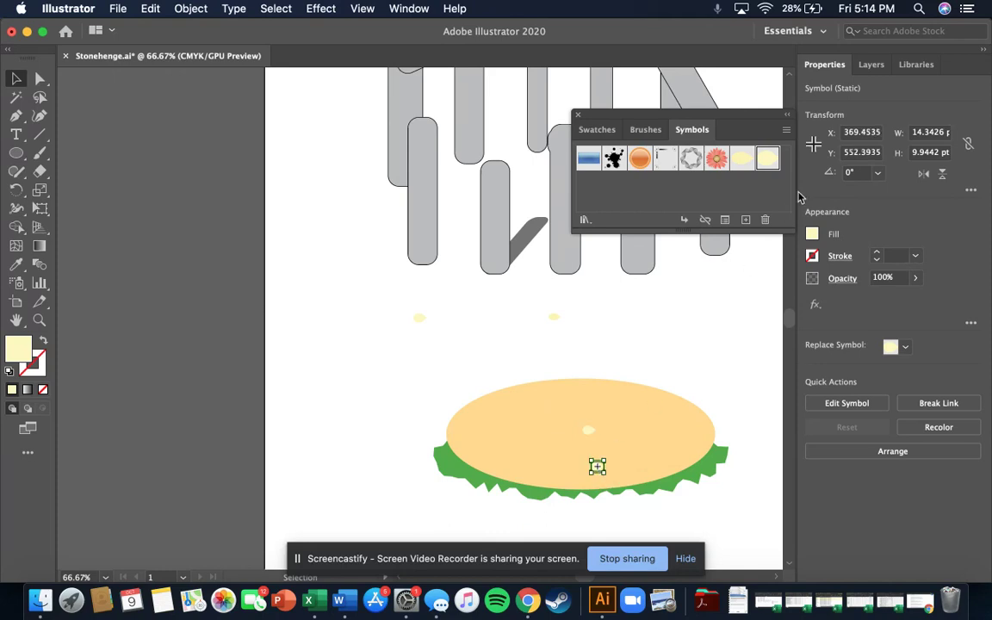
drag(767, 157, 630, 433)
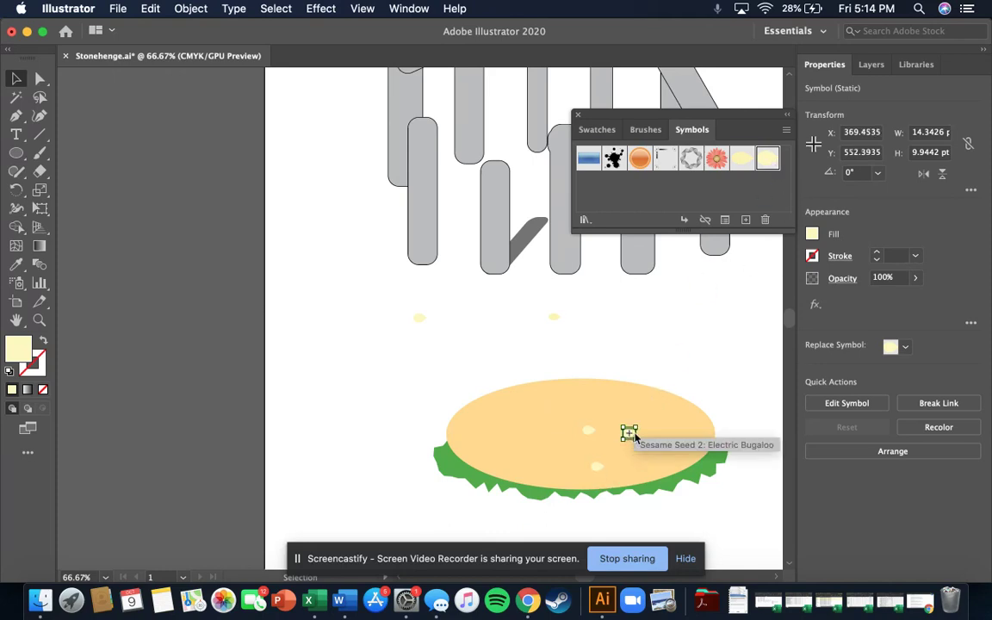
click(686, 359)
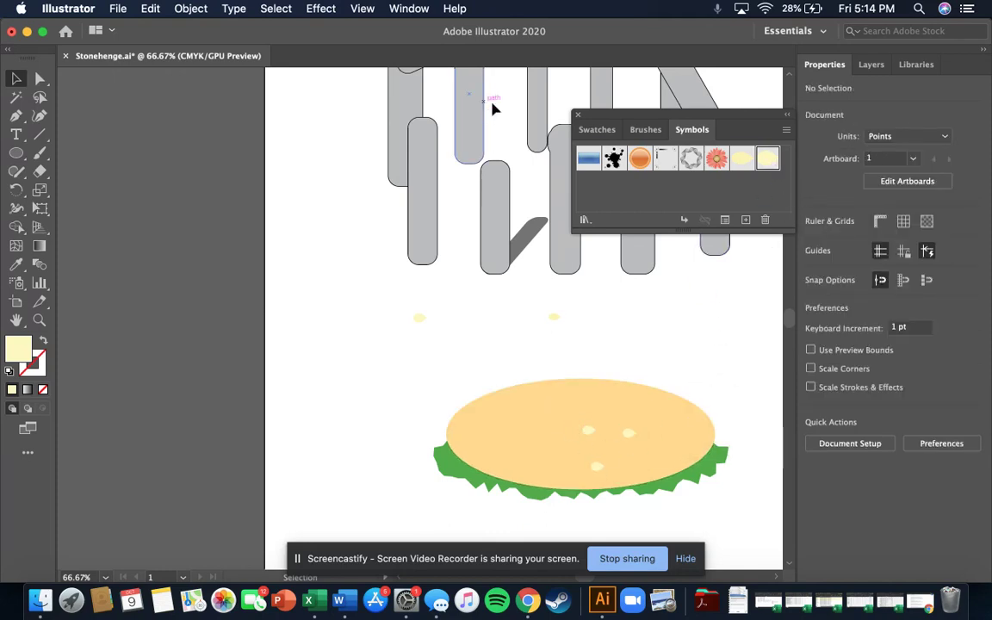
click(191, 9)
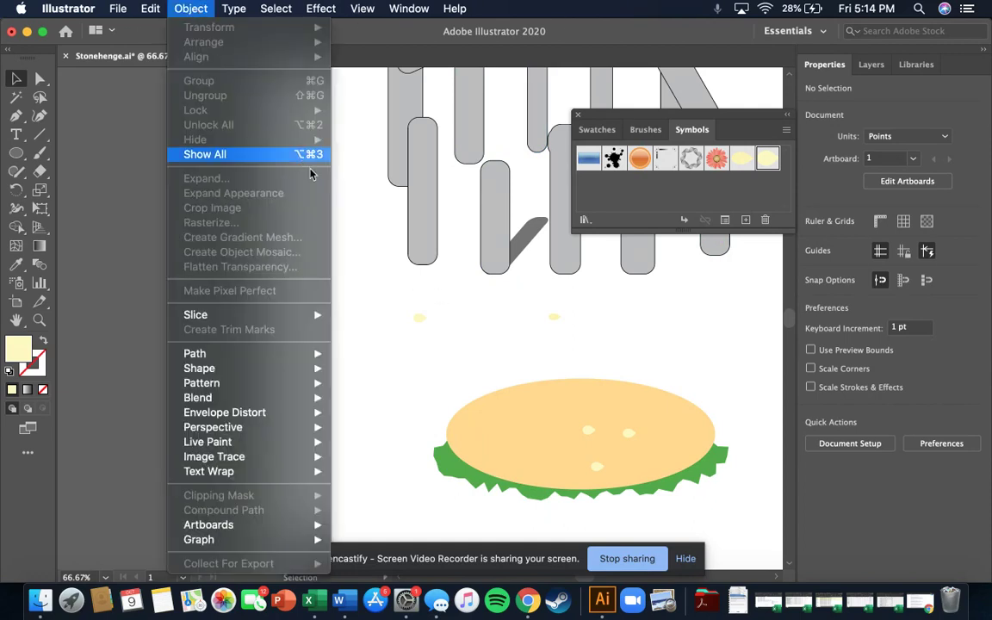
click(512, 325)
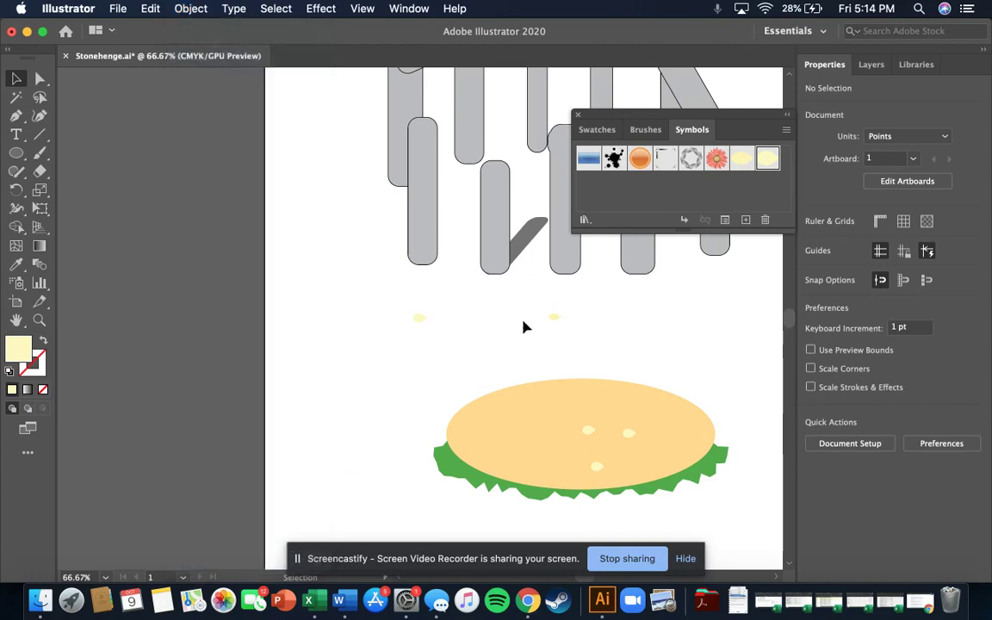
click(555, 317)
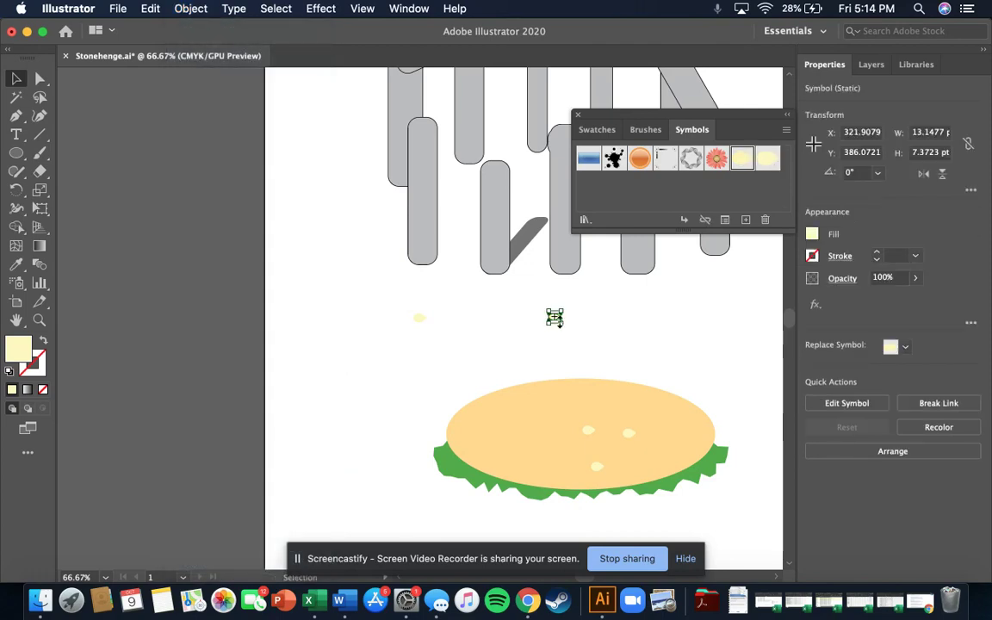
click(191, 8)
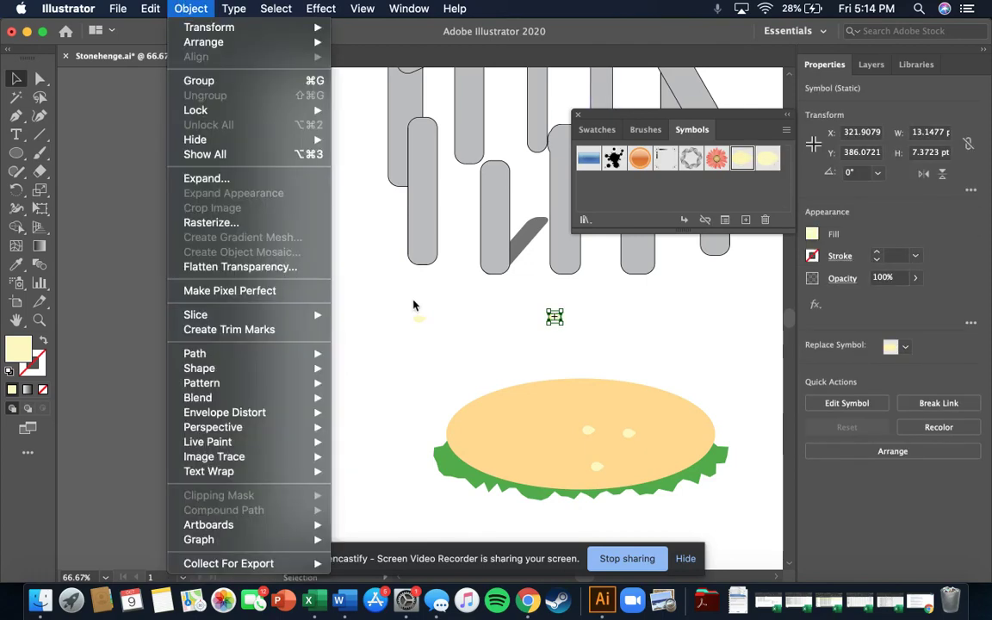
click(422, 335)
click(385, 390)
- Try to make a new pattern and place the "Sesame Seed 2: Electric Bugaloo" symbol in its tile
click(186, 8)
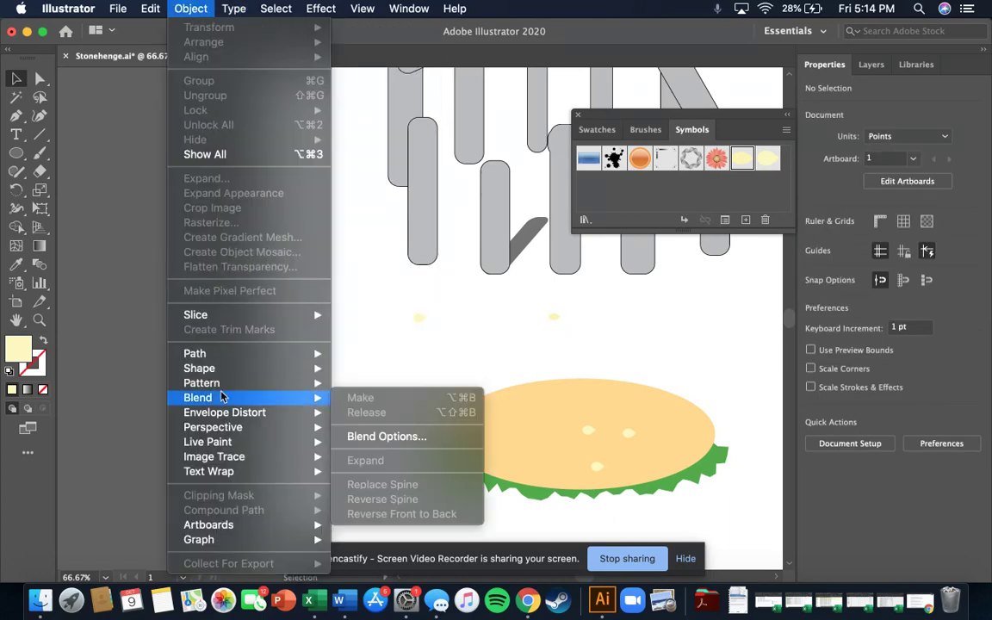
mouse_move(216, 384)
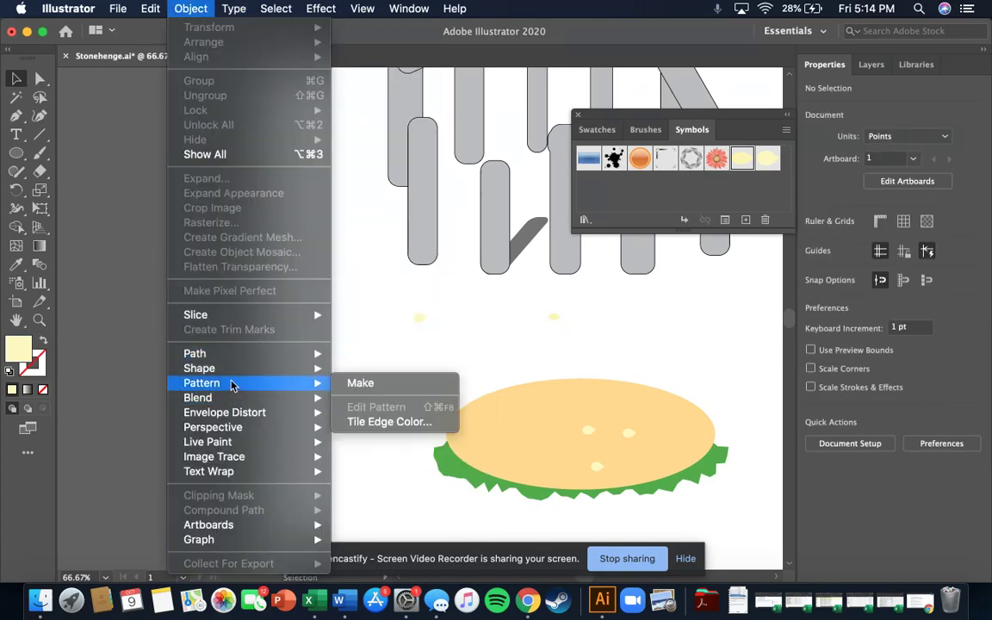
click(374, 389)
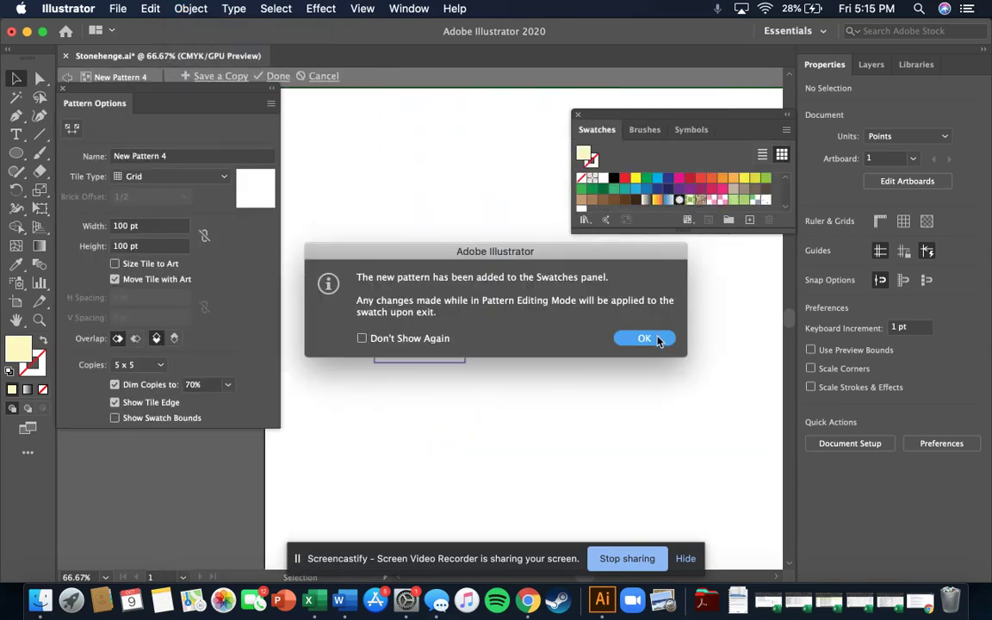
click(655, 337)
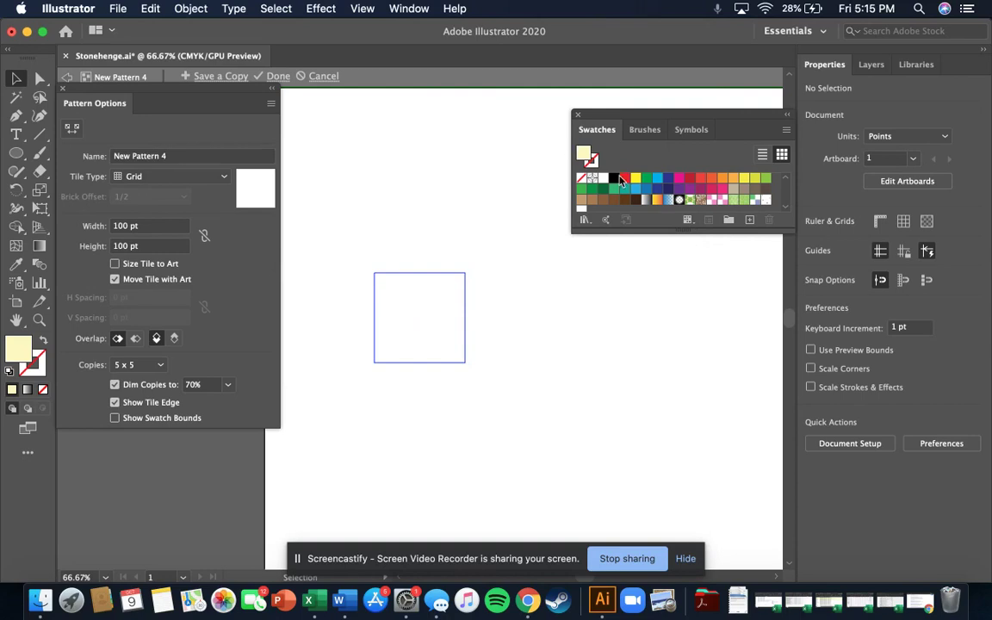
click(684, 130)
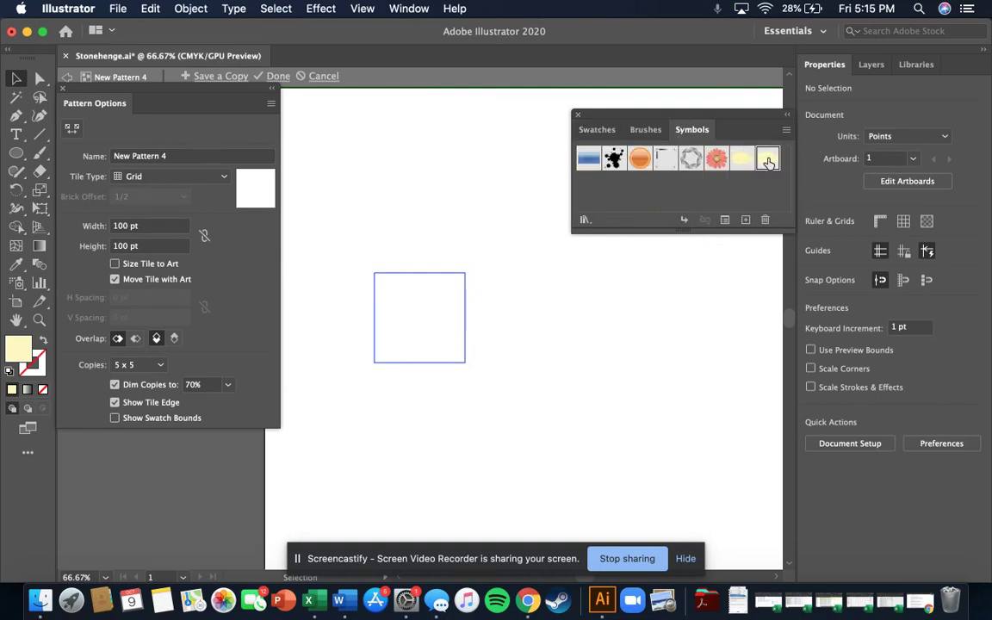
mouse_move(767, 157)
mouse_down()
mouse_move(762, 172)
mouse_move(428, 325)
mouse_up()
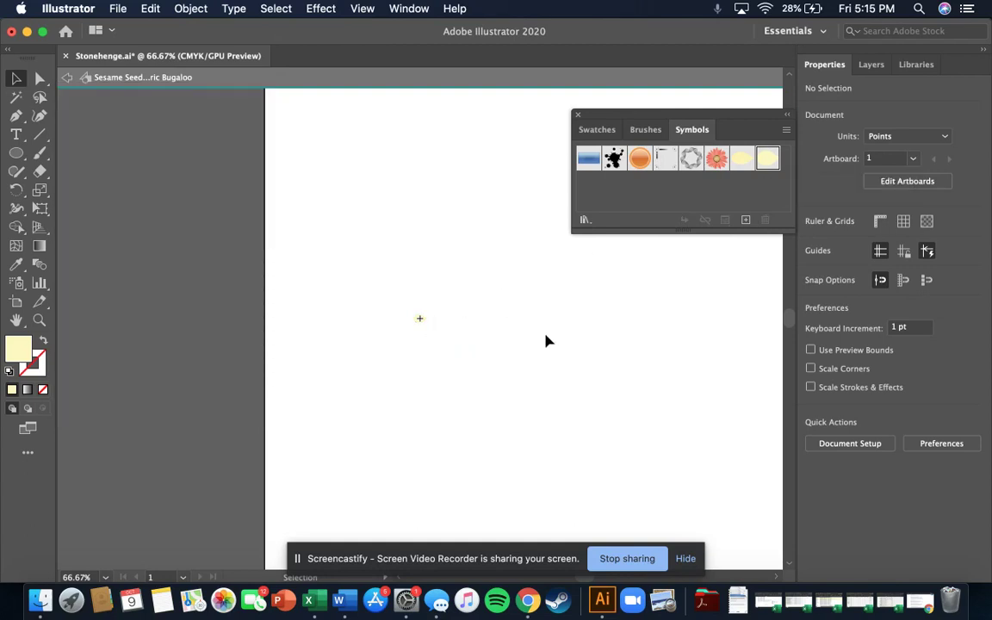
click(66, 77)
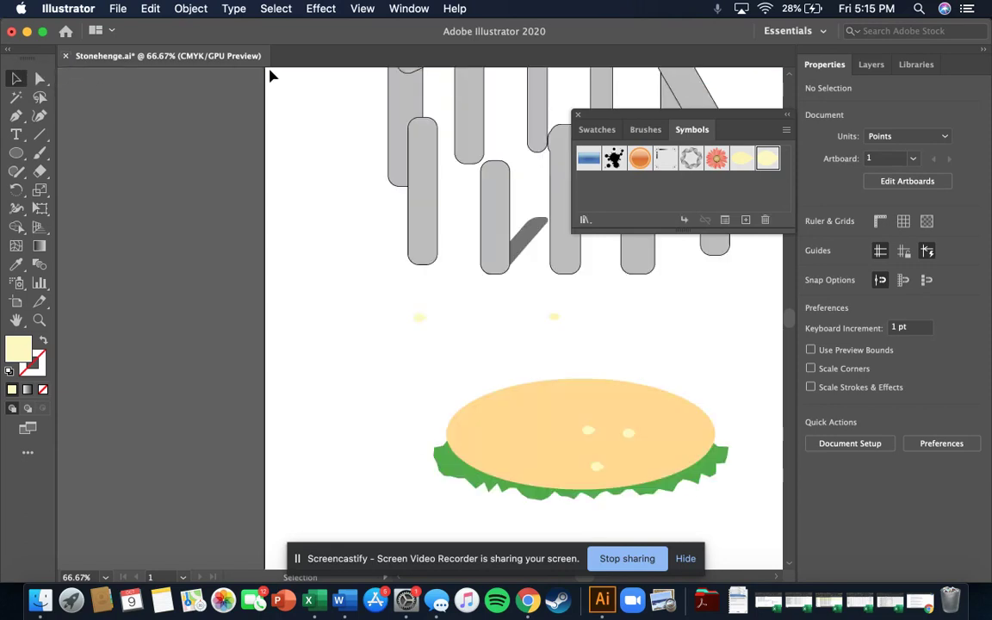
click(592, 129)
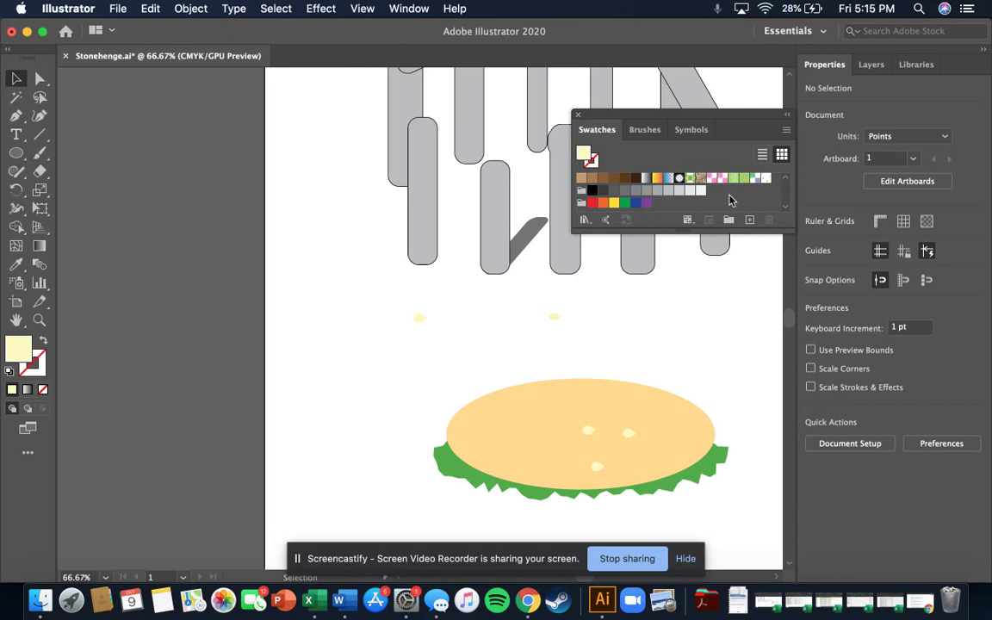
scroll(730, 200, up, 2)
scroll(742, 204, down, 2)
click(180, 8)
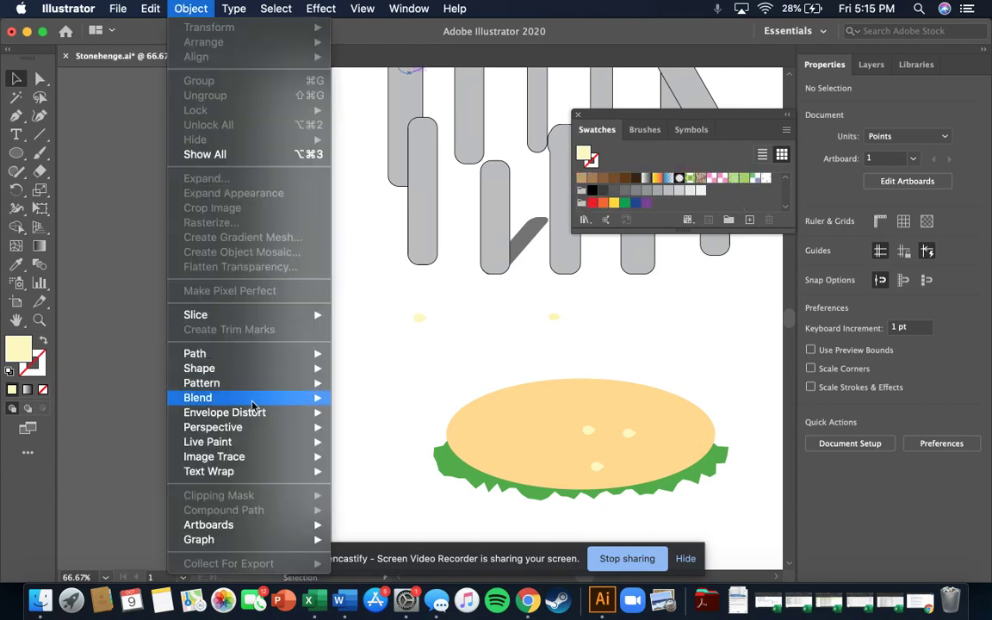
mouse_move(253, 475)
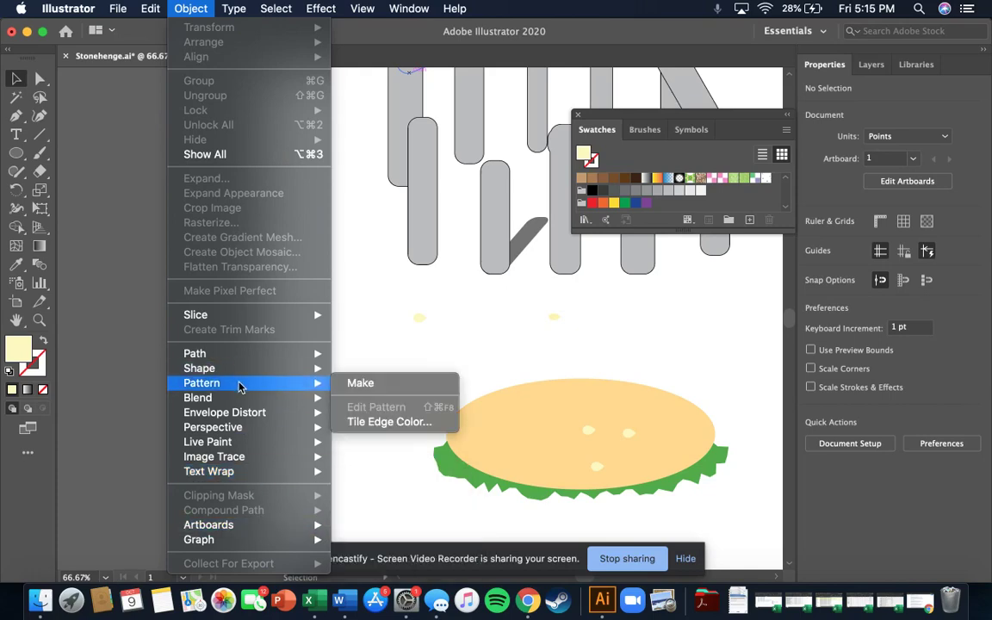
key(Escape)
- Make a new pattern with a 100 by 100 pt grid tile and paste the copied smaller sesame seed into it
click(182, 7)
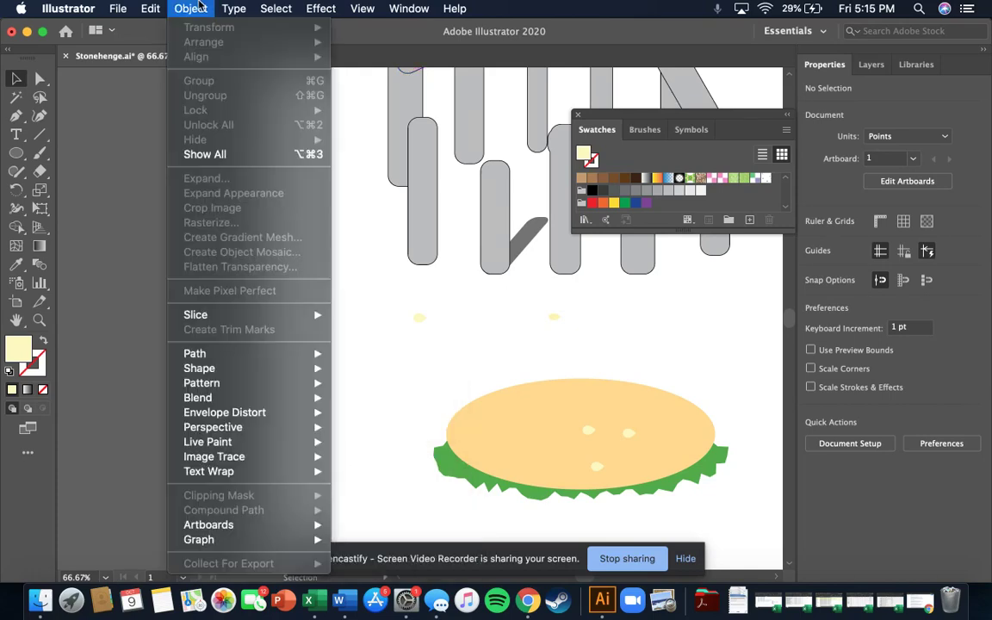
mouse_move(258, 383)
click(398, 385)
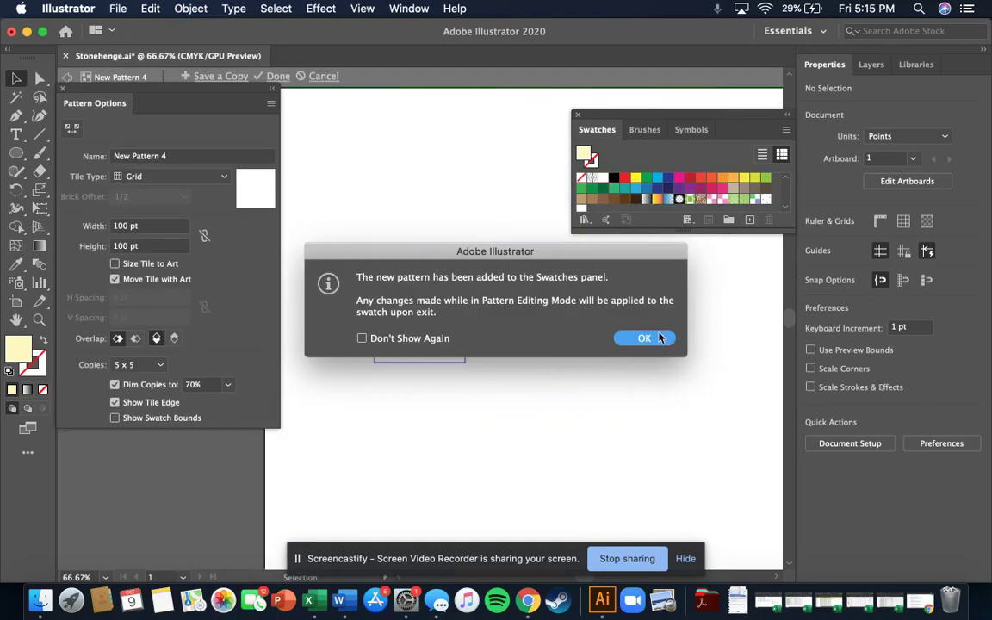
click(657, 338)
right_click(397, 306)
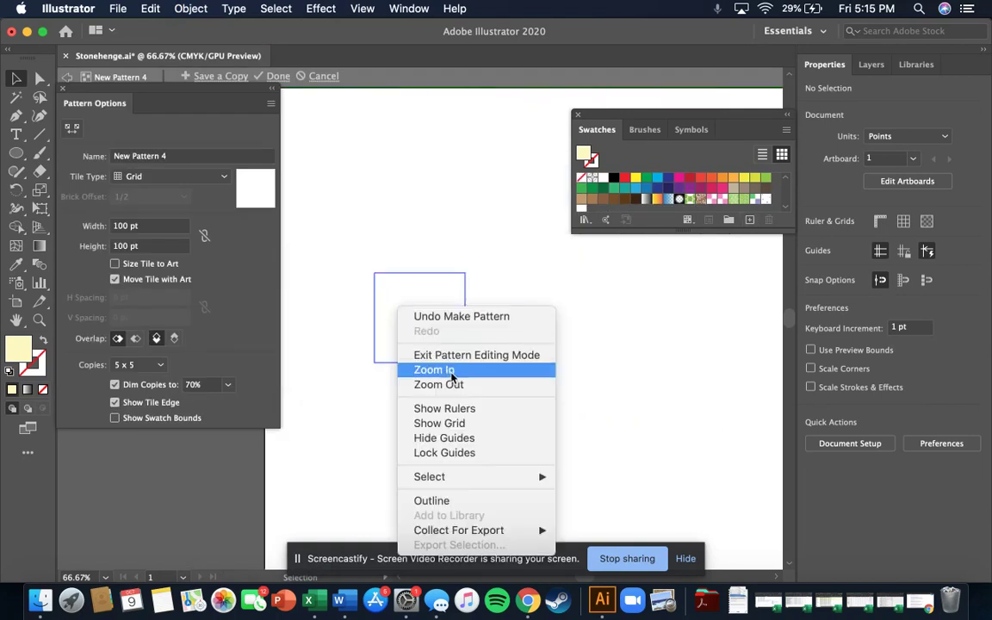
click(399, 307)
key(cmd+v)
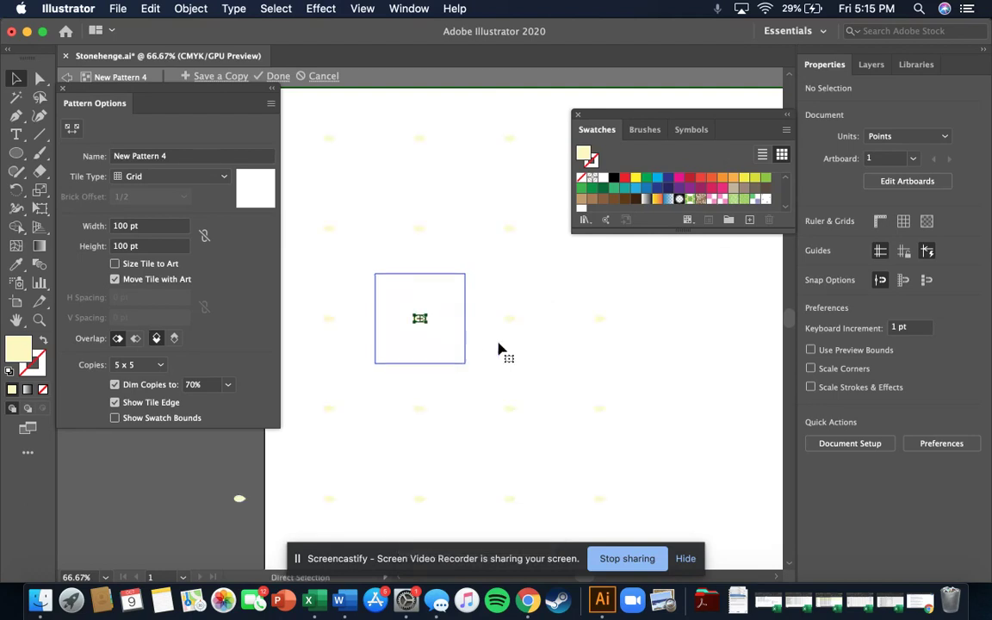
click(506, 369)
- Shift the pasted seed together with its tile up and to the left, and rotate the seed about 91° so it points upward
key(cmd+equal)
key(cmd+equal)
key(cmd+equal)
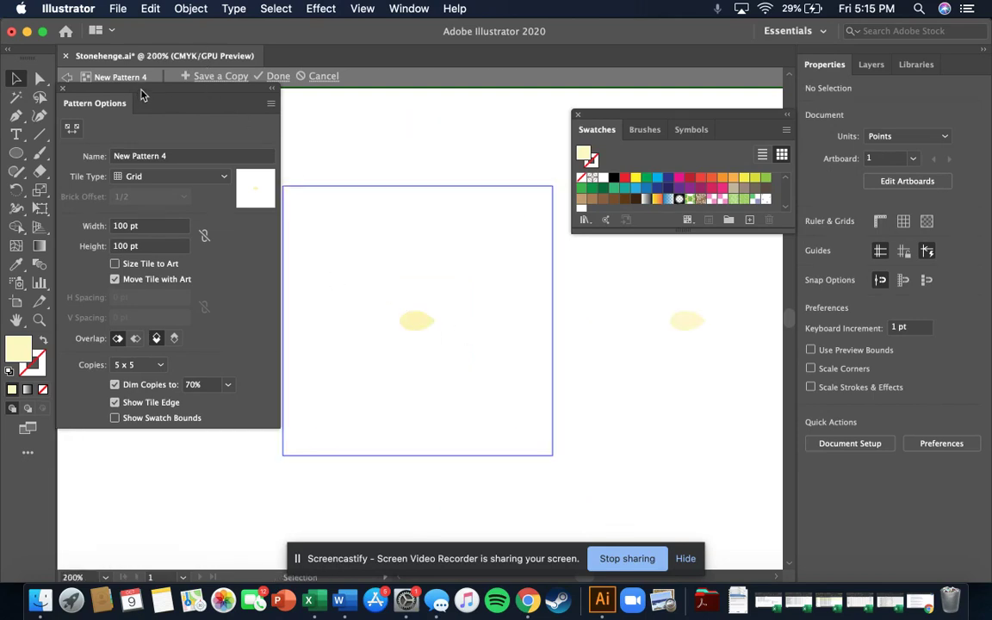
drag(181, 90, 91, 89)
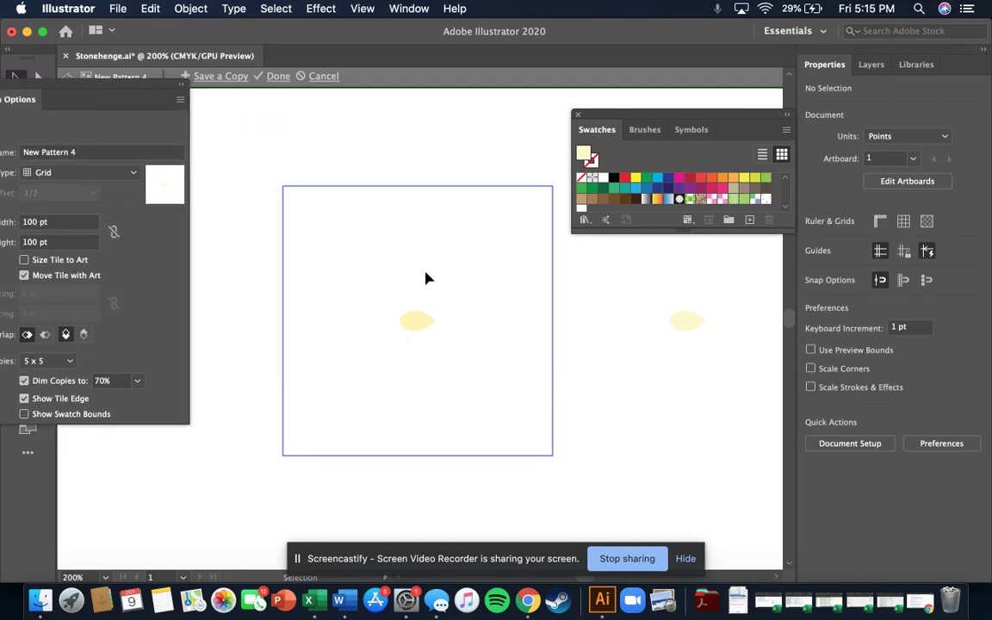
click(410, 321)
drag(409, 322, 332, 237)
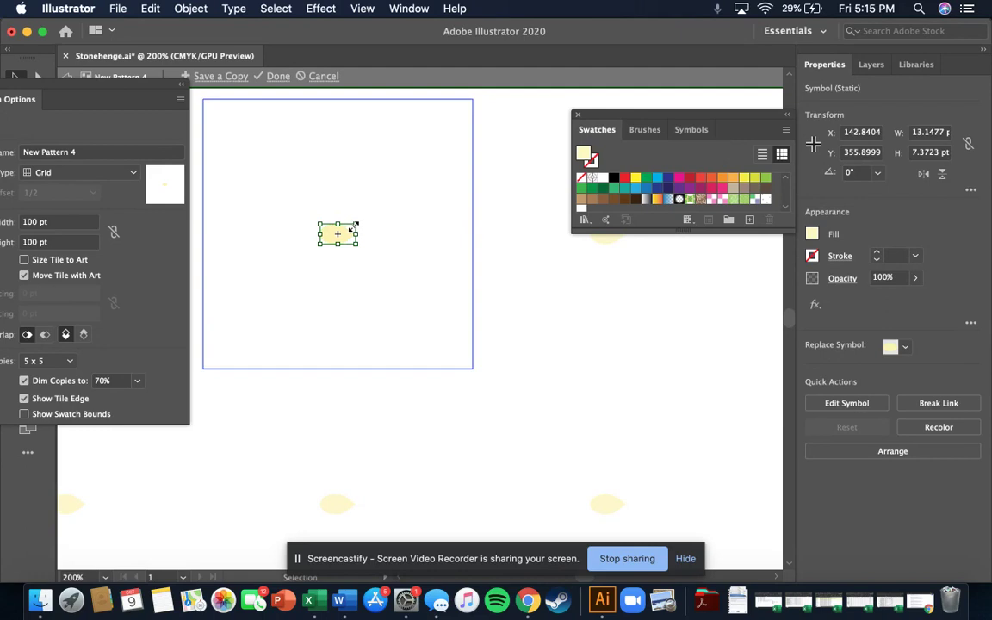
drag(346, 222, 244, 151)
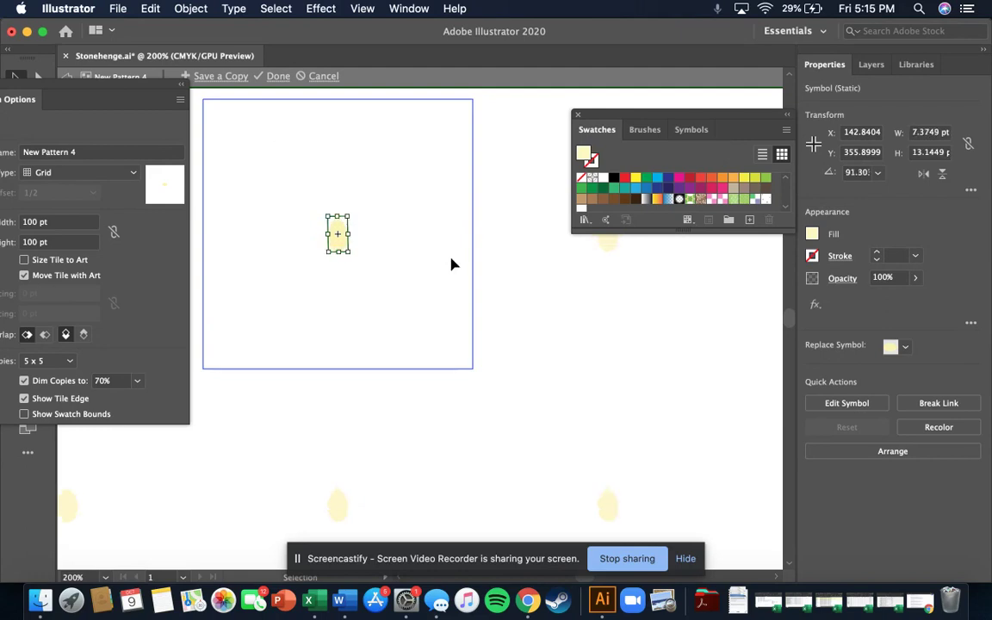
click(429, 272)
- Paste a second seed, rotate it about 81° and position it in the lower-left corner of the pattern tile
key(cmd+v)
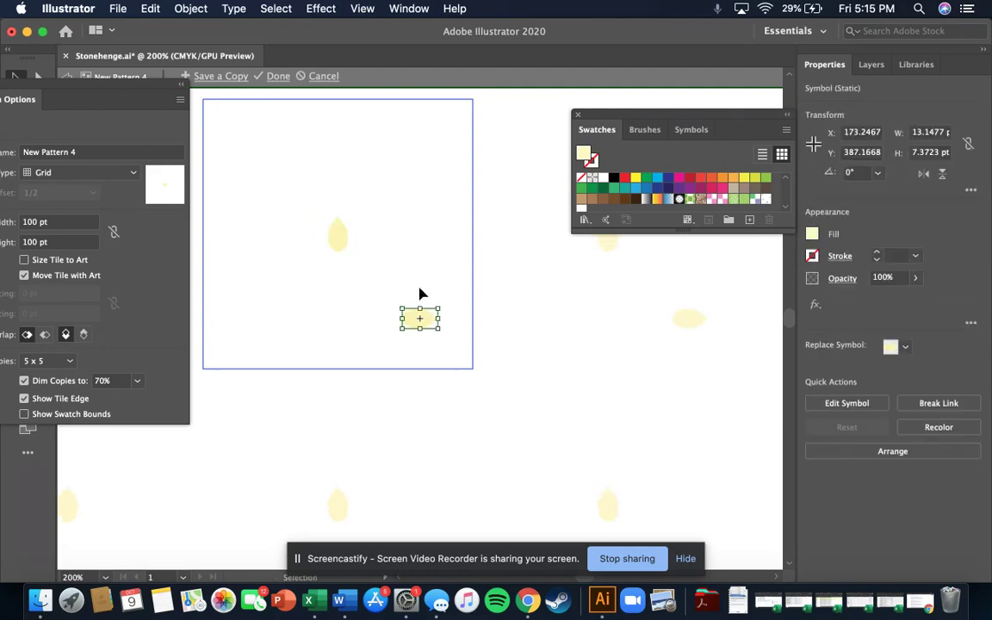
click(289, 195)
key(cmd+v)
drag(427, 305, 229, 335)
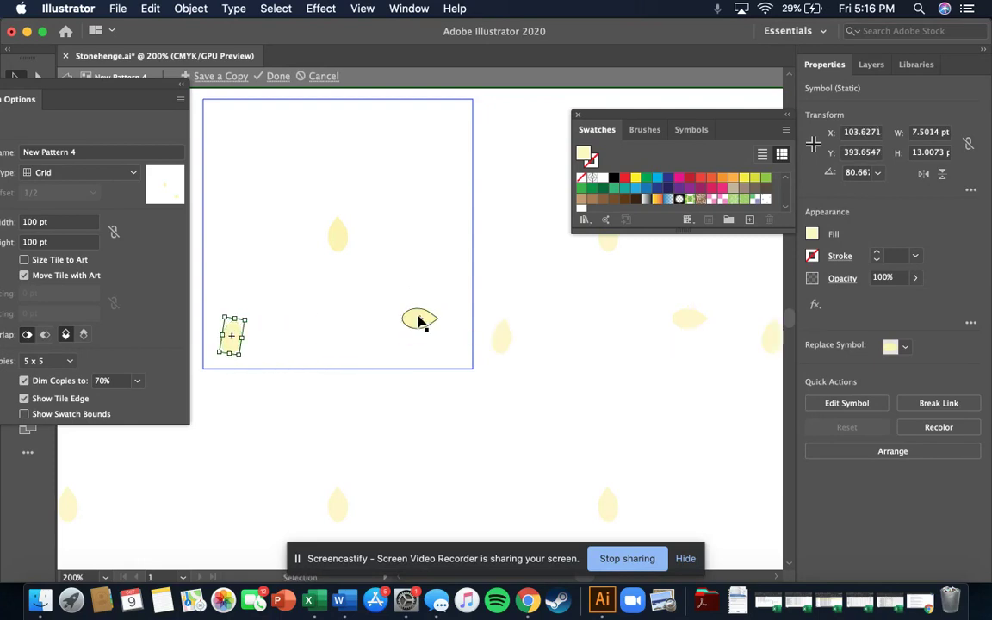
- Paste a third seed, tilt it diagonally with its tip pointing down-left, and move it to the tile's upper-right corner
key(cmd+z)
key(cmd+z)
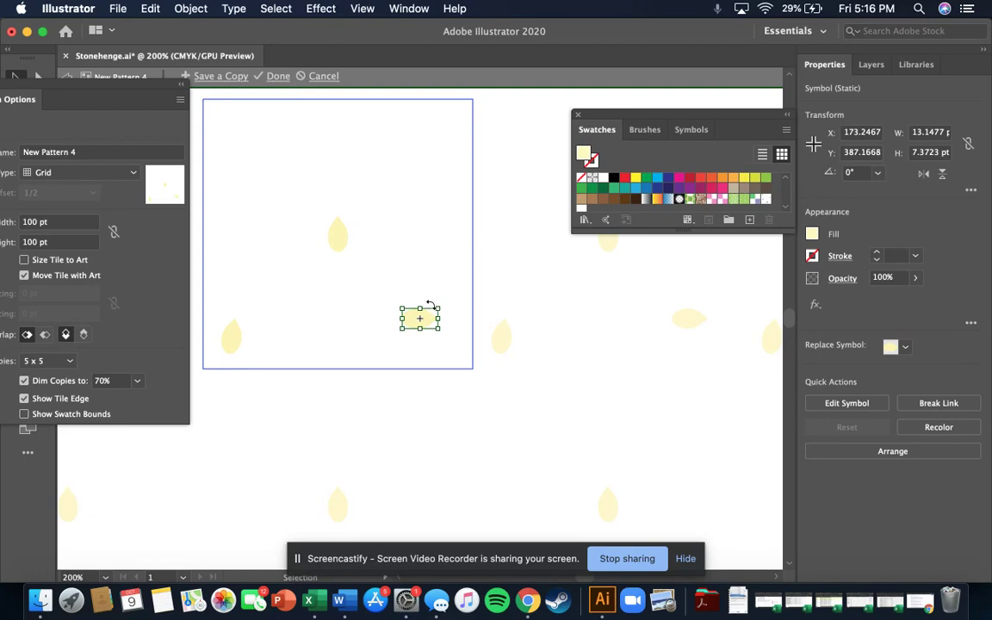
drag(429, 305, 420, 138)
- Paste a fourth, unrotated seed into the tile's upper-left corner and a fifth one near its lower-right corner
click(425, 283)
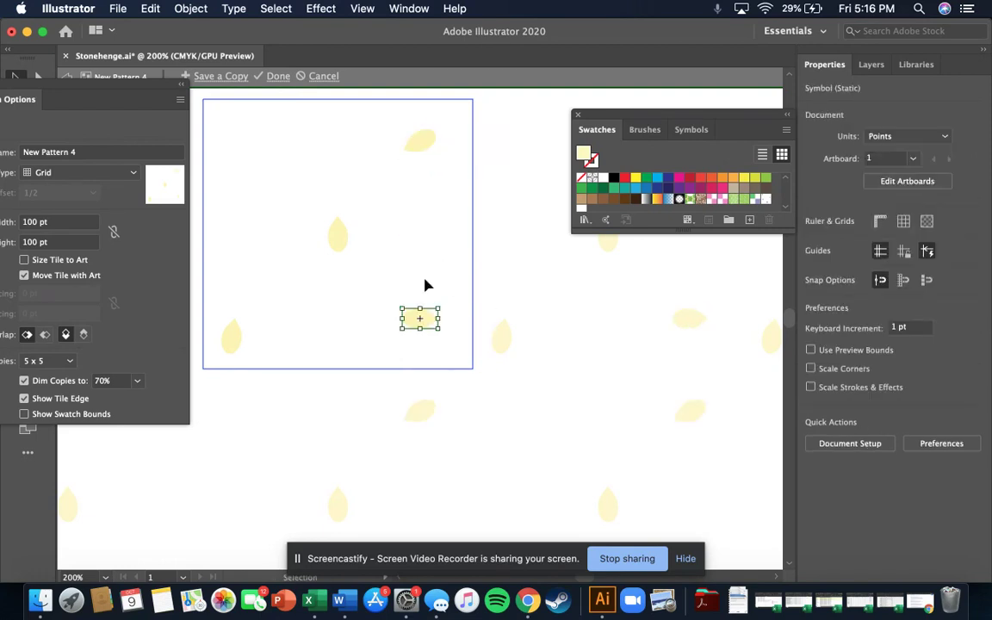
click(385, 276)
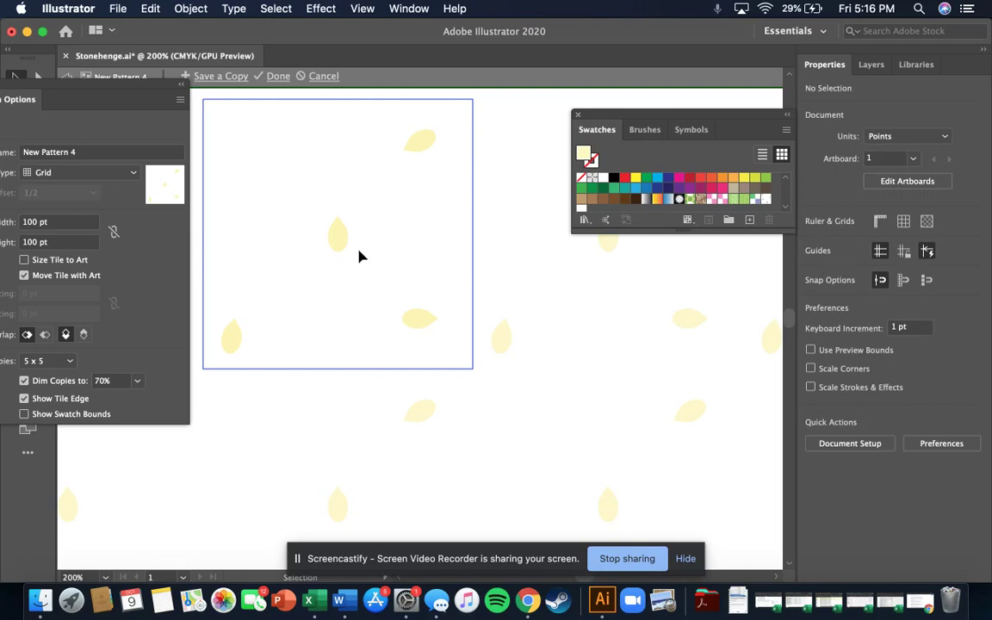
drag(422, 321, 258, 151)
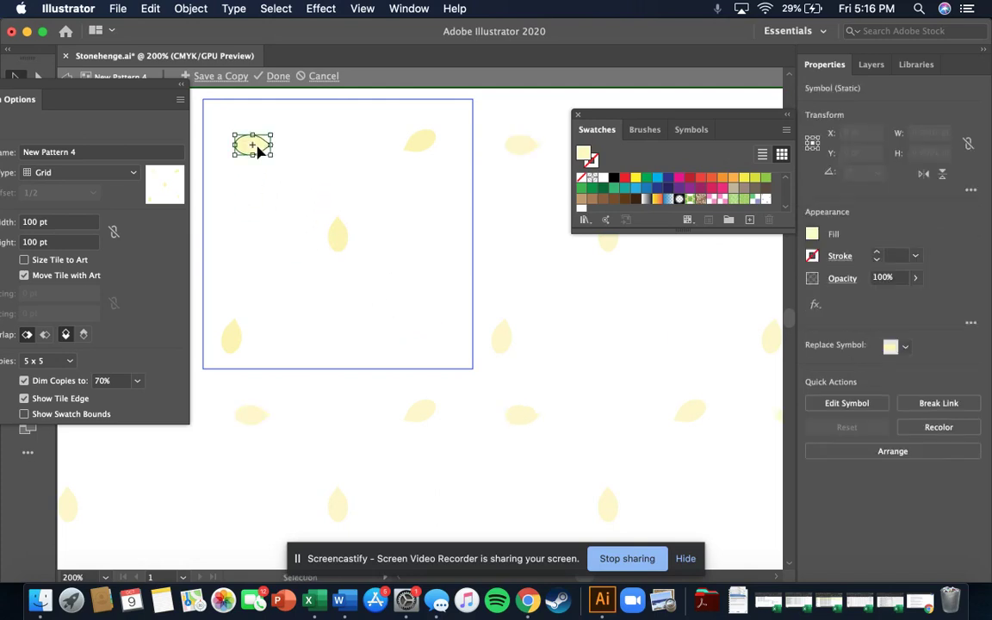
click(400, 310)
key(super+v)
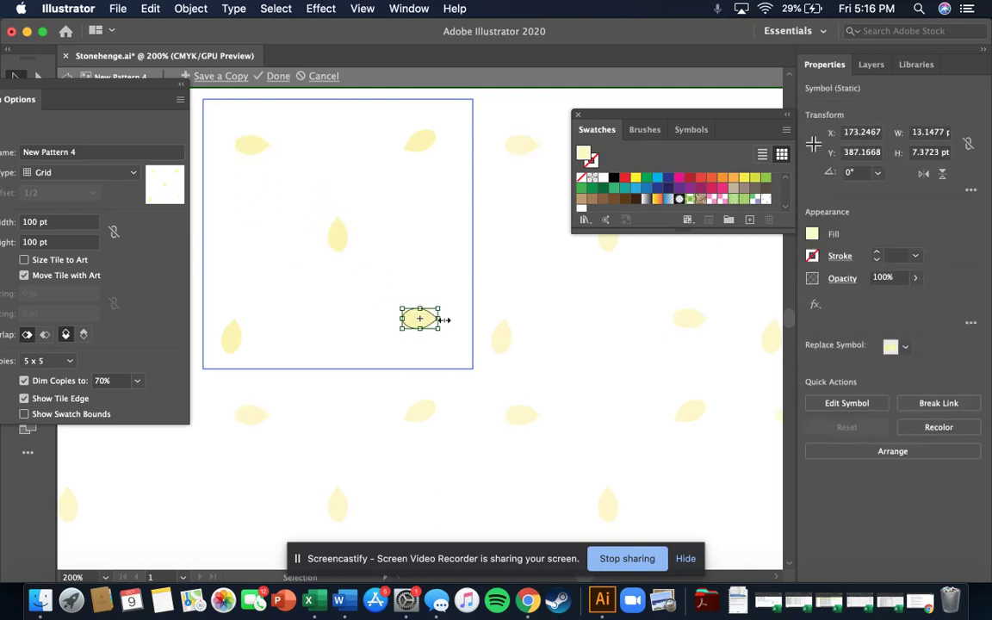
- Shrink the fifth seed to about 11.7 by 6 pt, turn it vertical, and move it between the tile's two upper seeds
drag(434, 327, 431, 324)
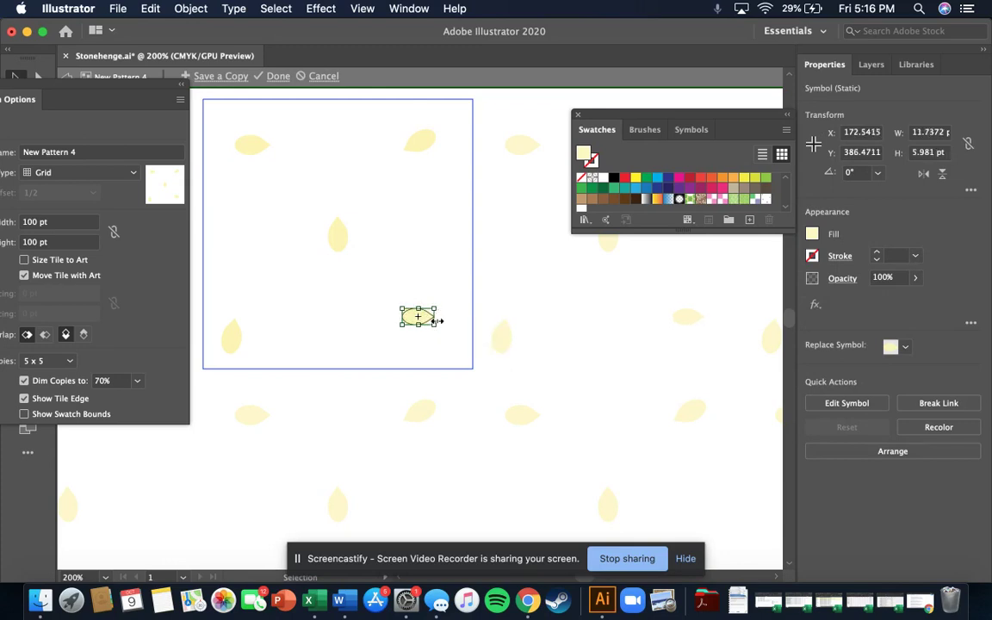
drag(426, 303, 336, 151)
click(414, 262)
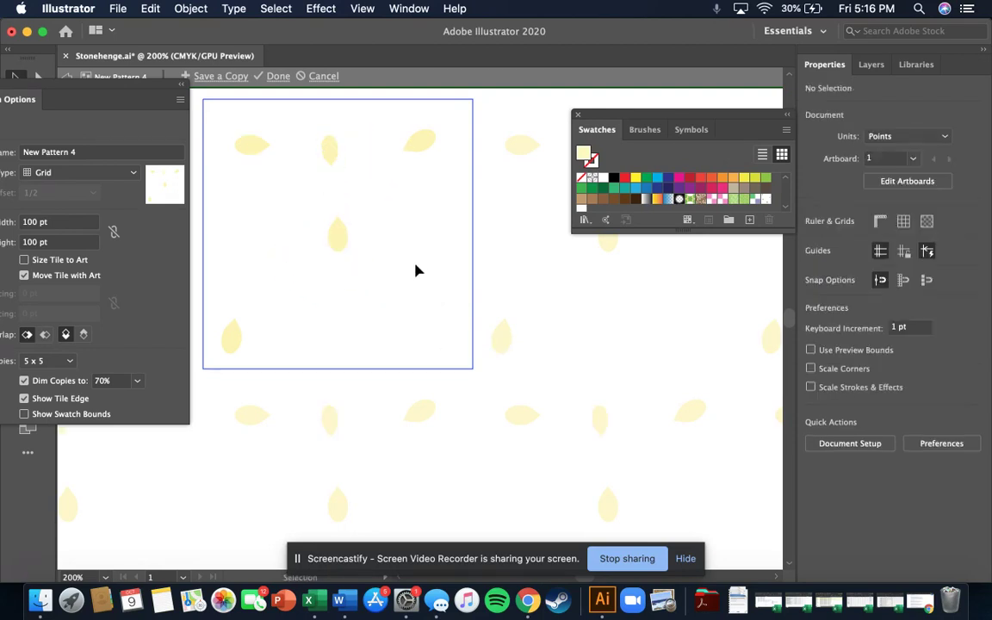
- Paste a sixth seed, place it left of the tile's central seed, and tilt it so its tip points up-right
key(super+v)
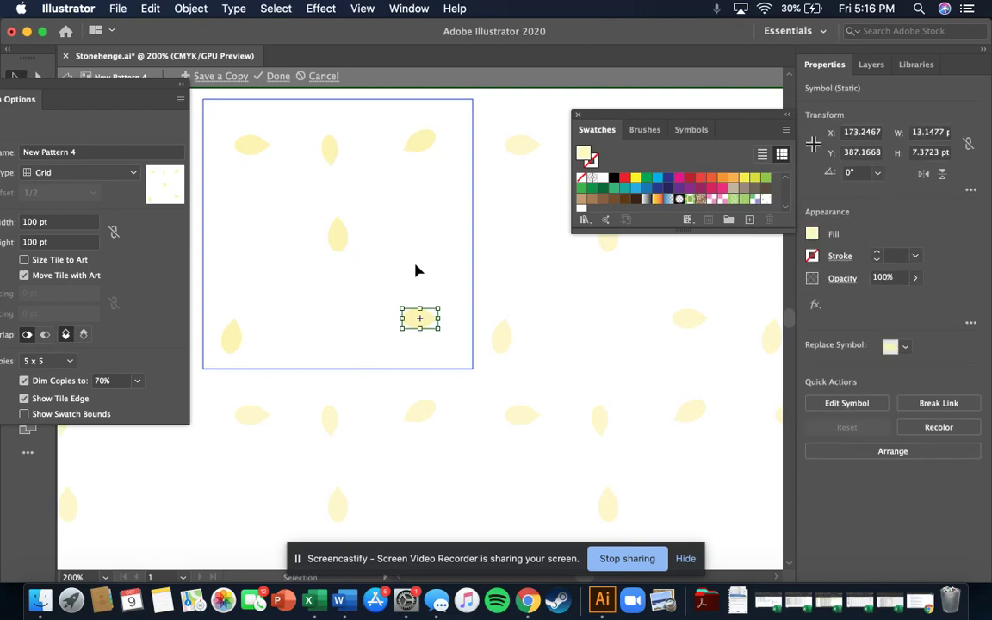
drag(430, 326, 281, 264)
click(419, 320)
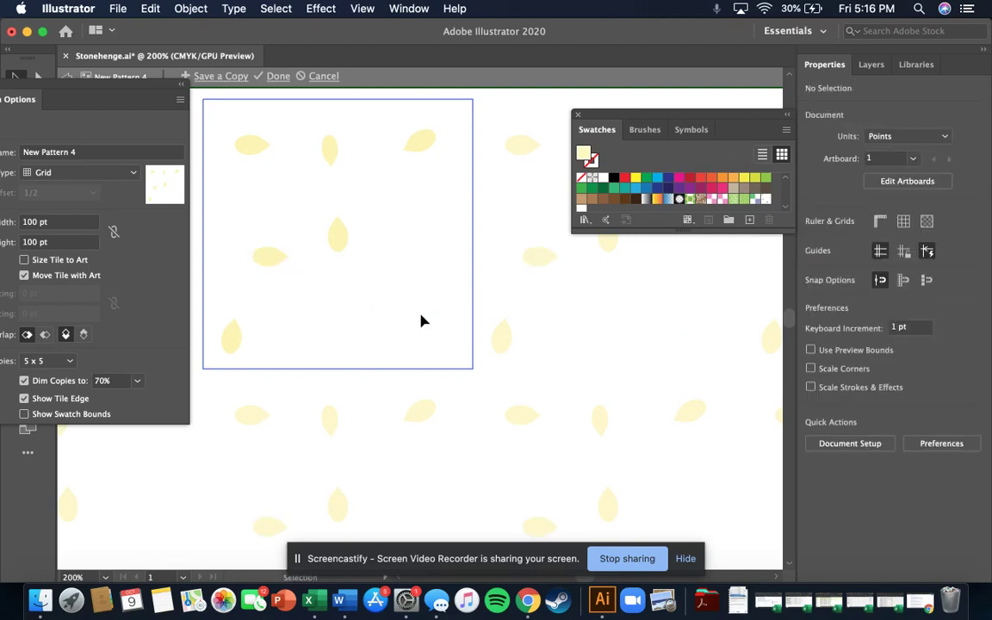
click(282, 264)
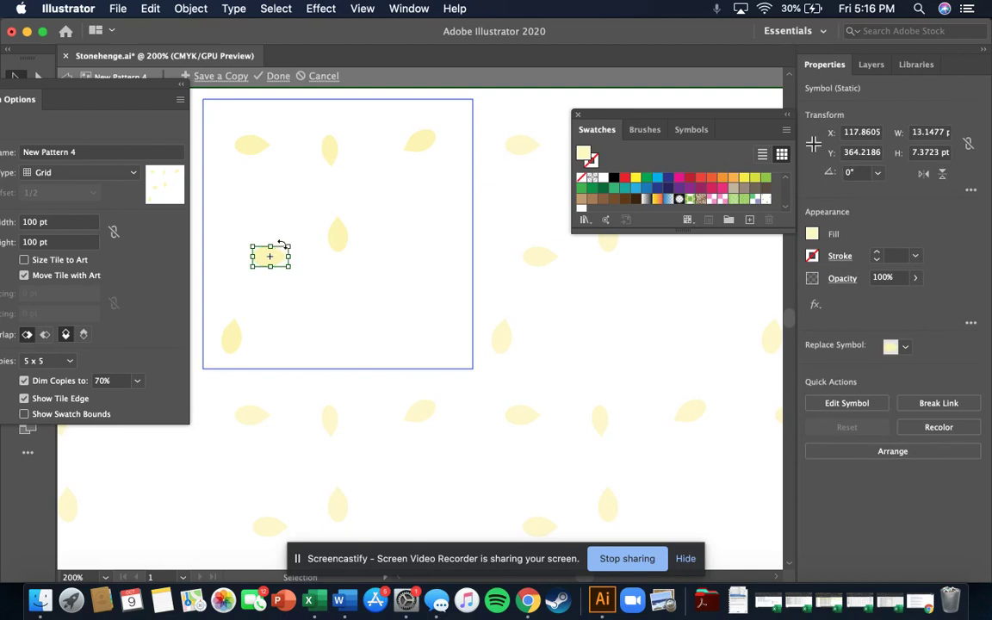
drag(282, 244, 283, 221)
click(353, 325)
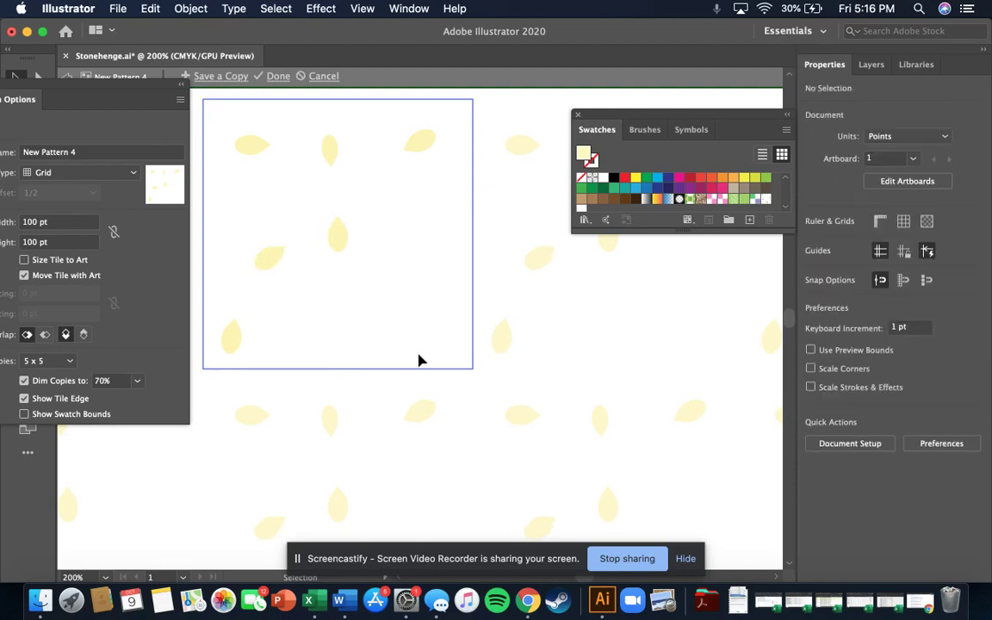
- Paste a seventh seed, tilt it with its tip pointing down-right, and position it near the middle of the tile's lower edge
key(super+v)
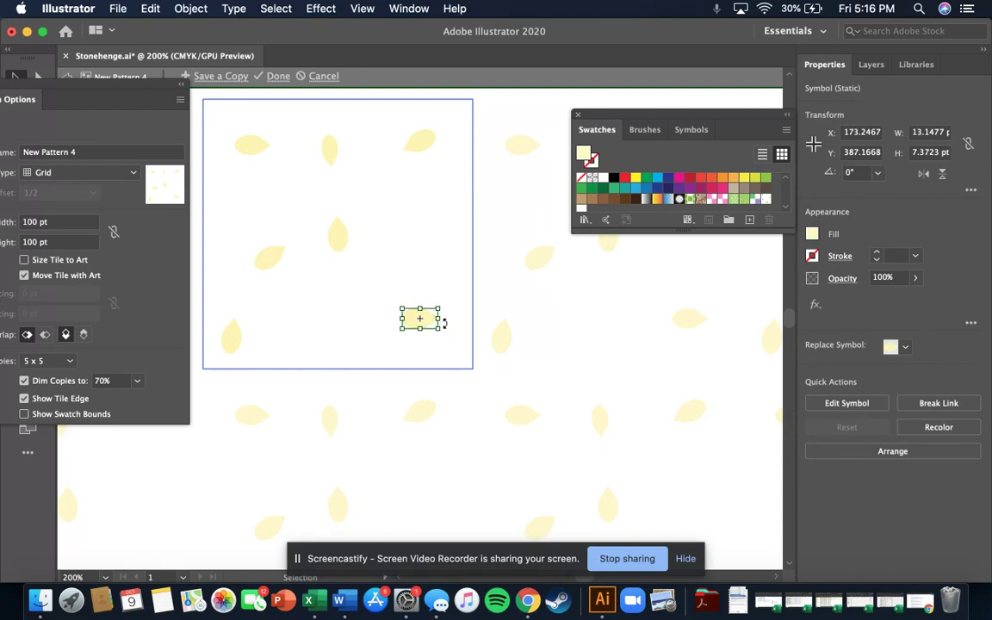
drag(445, 322, 327, 331)
click(410, 292)
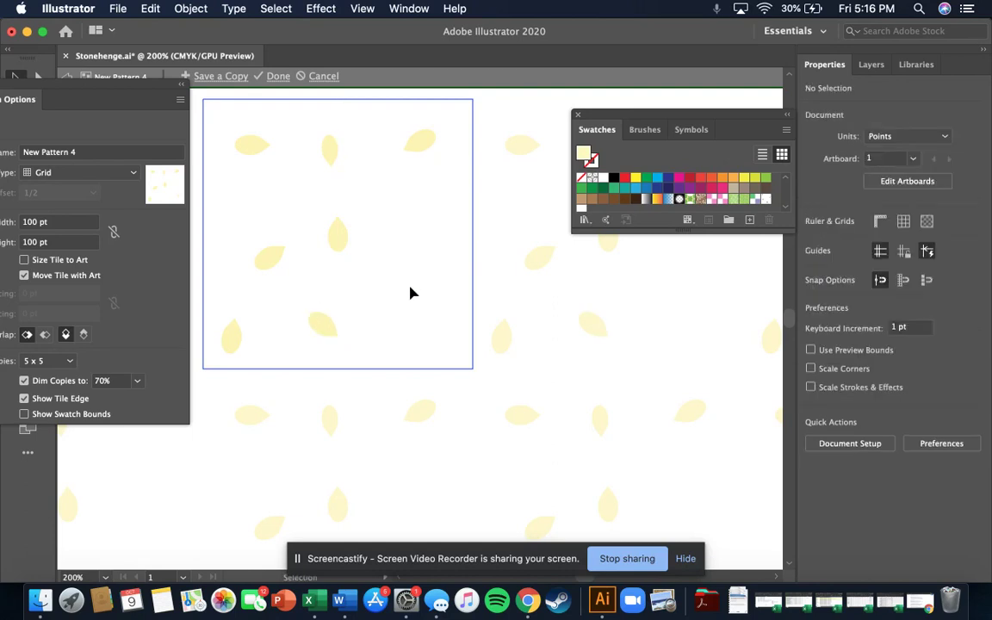
- Rotate an eighth pasted seed about 28° and move it up near the middle of the tile's right edge
click(420, 317)
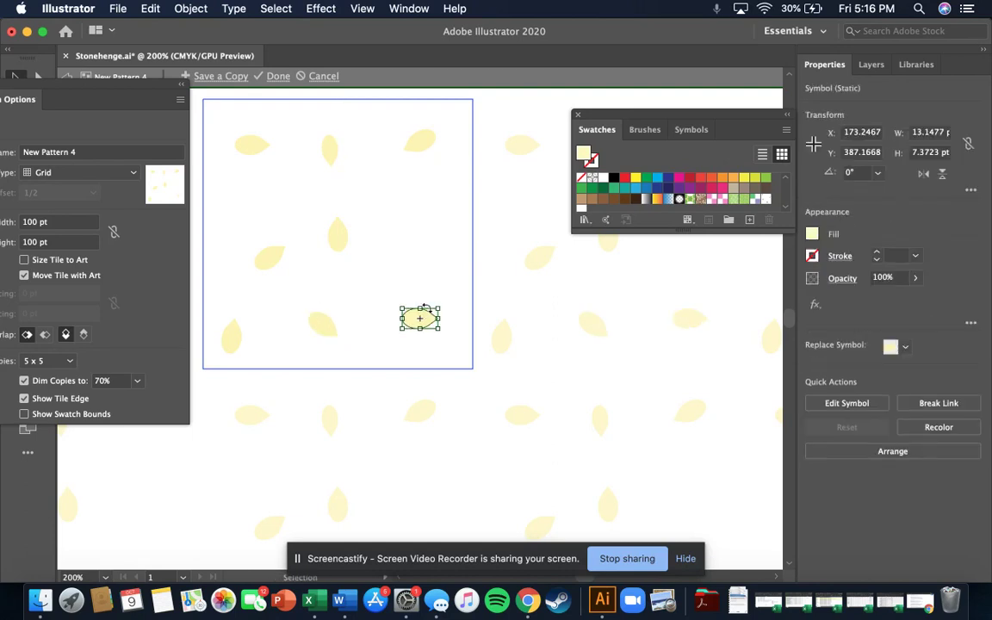
drag(424, 308, 444, 284)
click(396, 246)
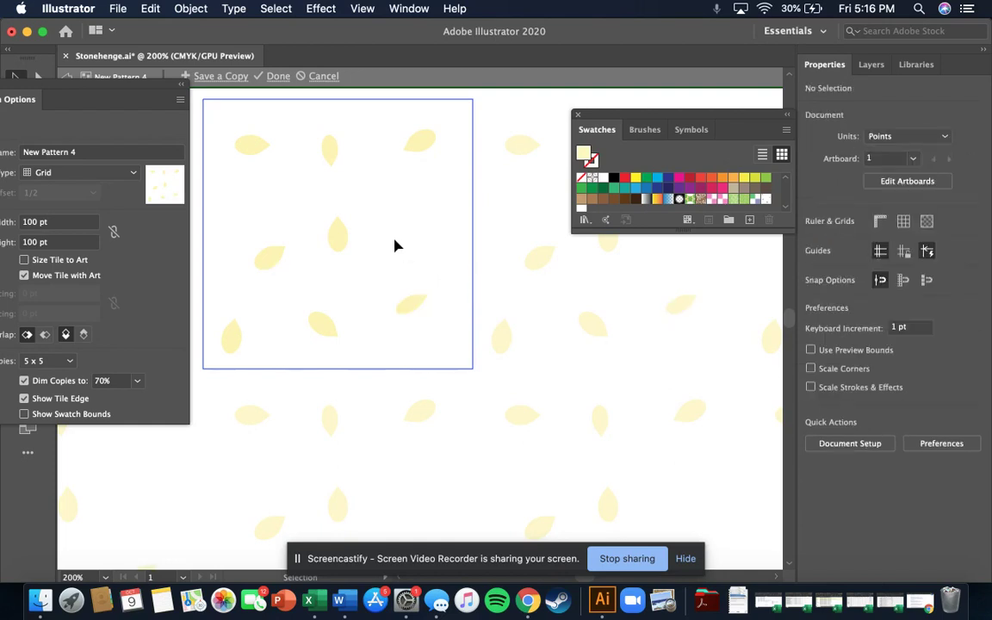
key(super+z)
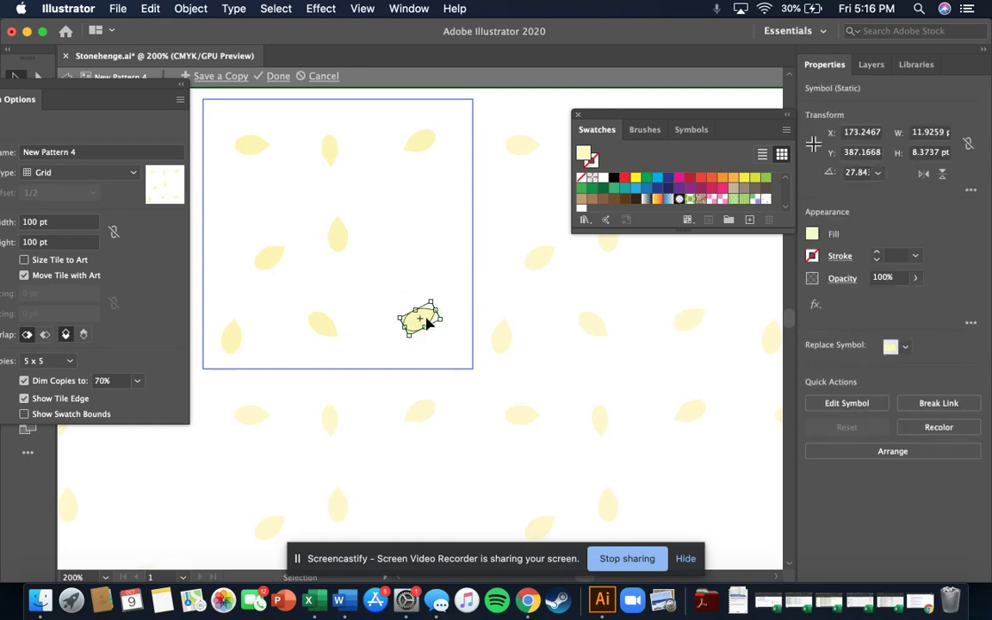
drag(419, 323, 435, 296)
click(439, 340)
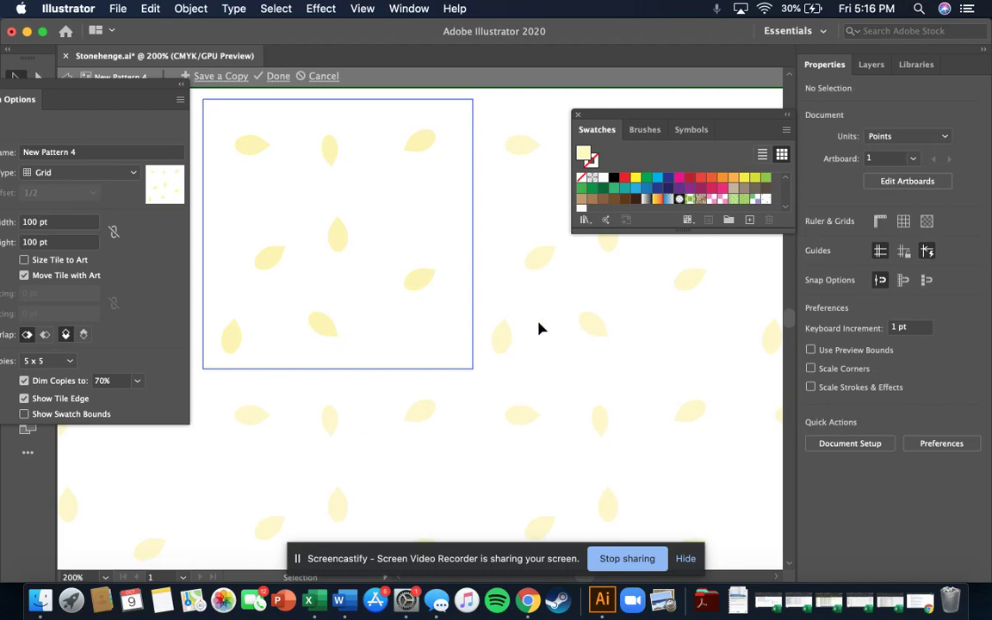
- Close the Swatches panel, and move the Pattern Options panel clear of the pattern tile so all its settings can be read
drag(138, 86, 113, 94)
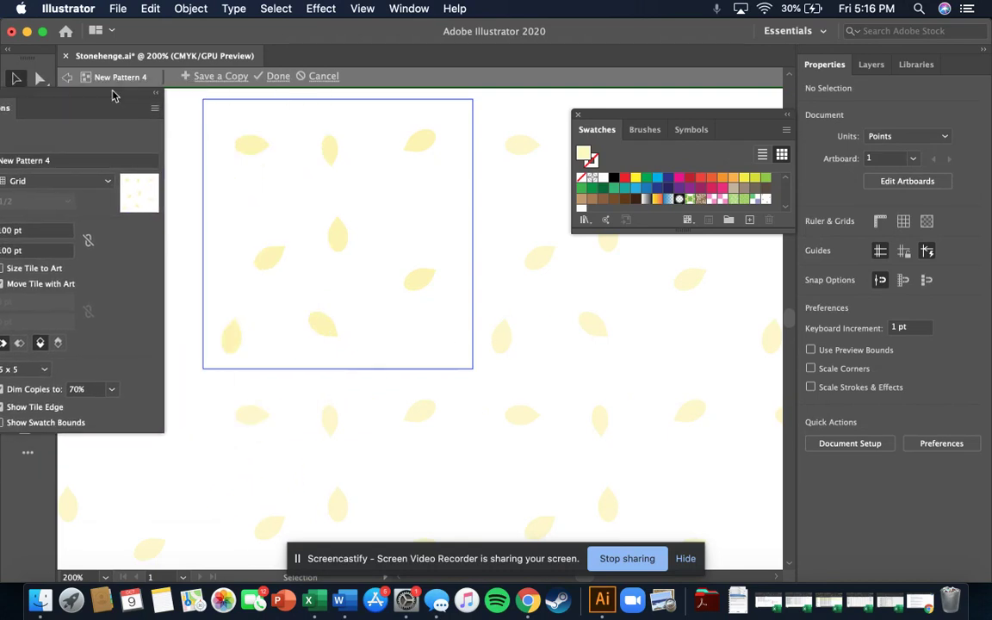
key(ctrl+z)
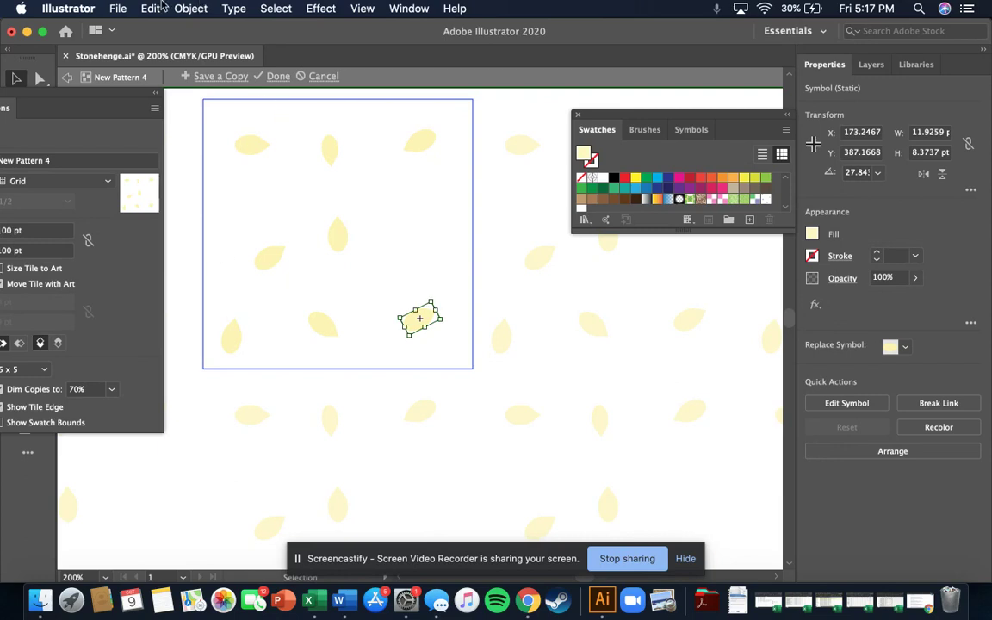
click(160, 8)
click(160, 42)
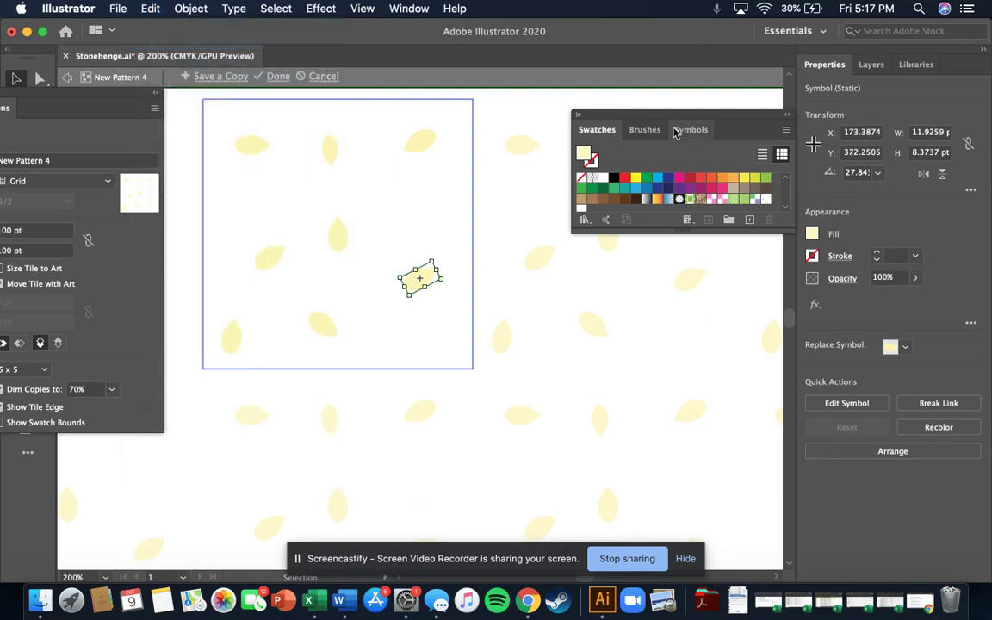
click(576, 115)
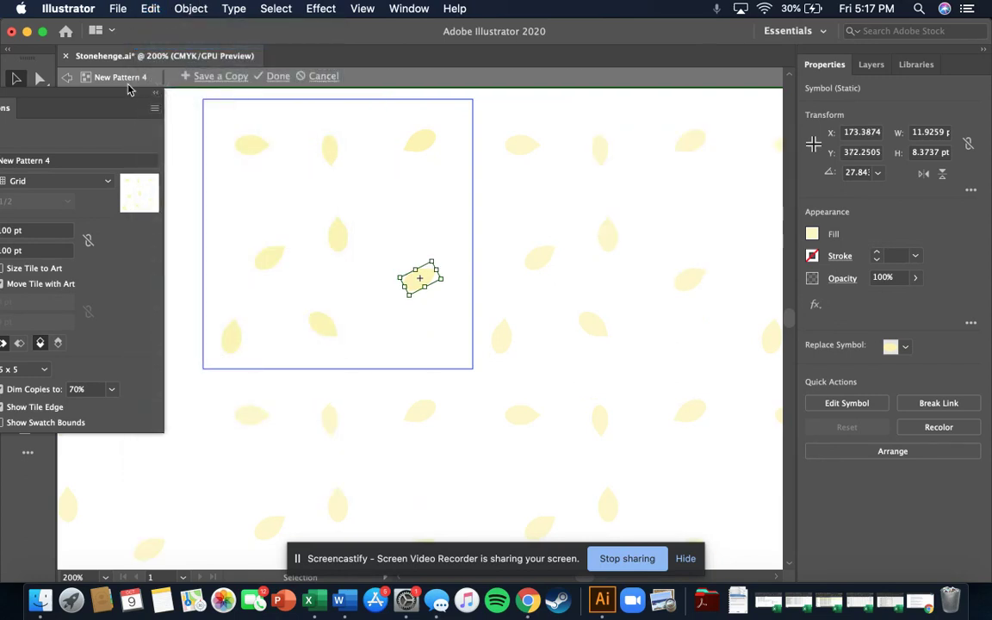
drag(137, 97, 772, 129)
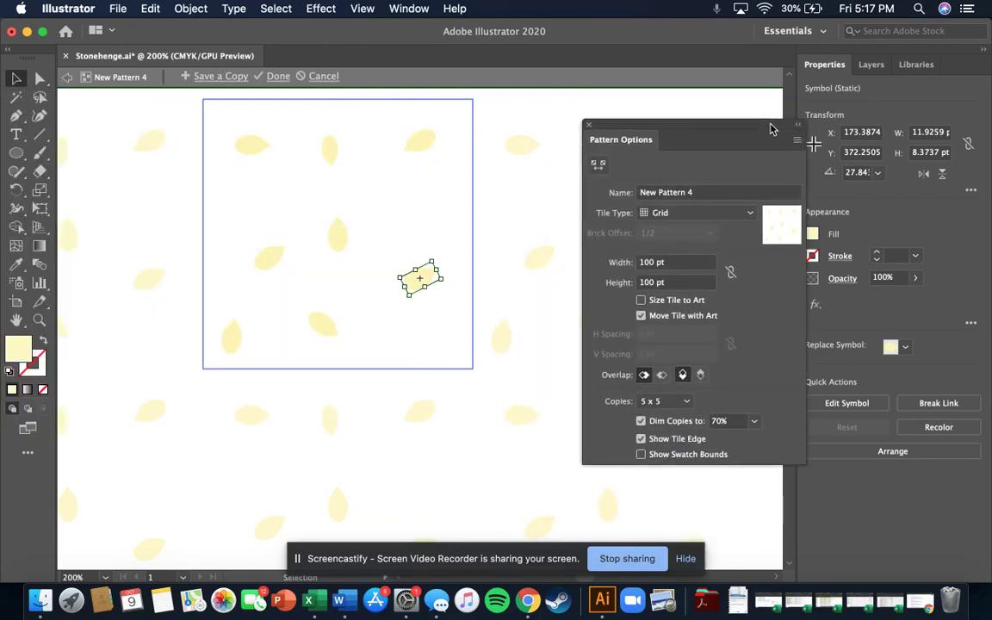
click(558, 351)
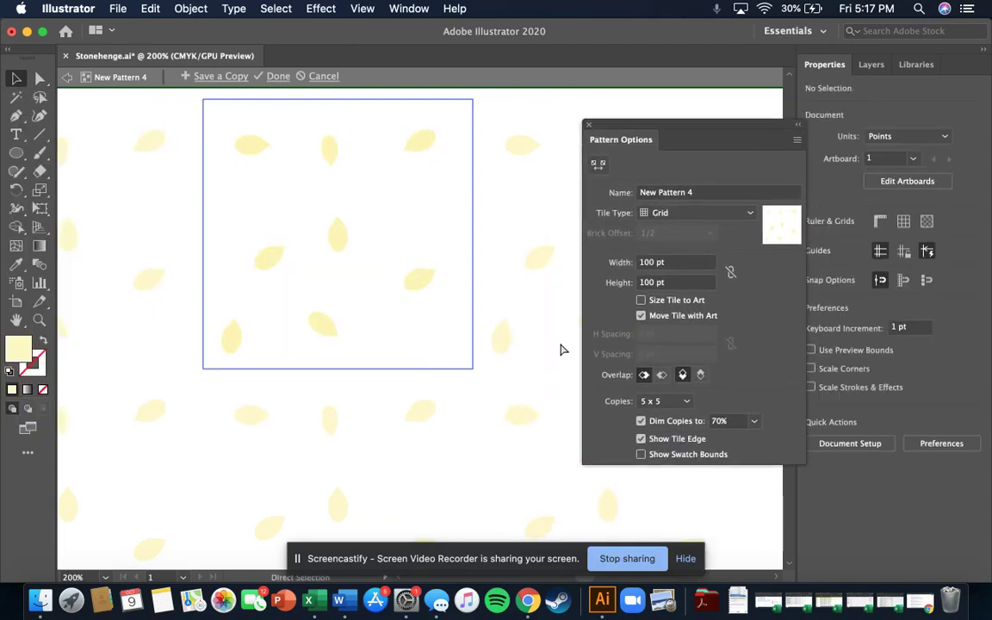
- Try the Hex by Column and Hex by Row tile types on the seed pattern
key(super+minus)
key(super+minus)
key(super+minus)
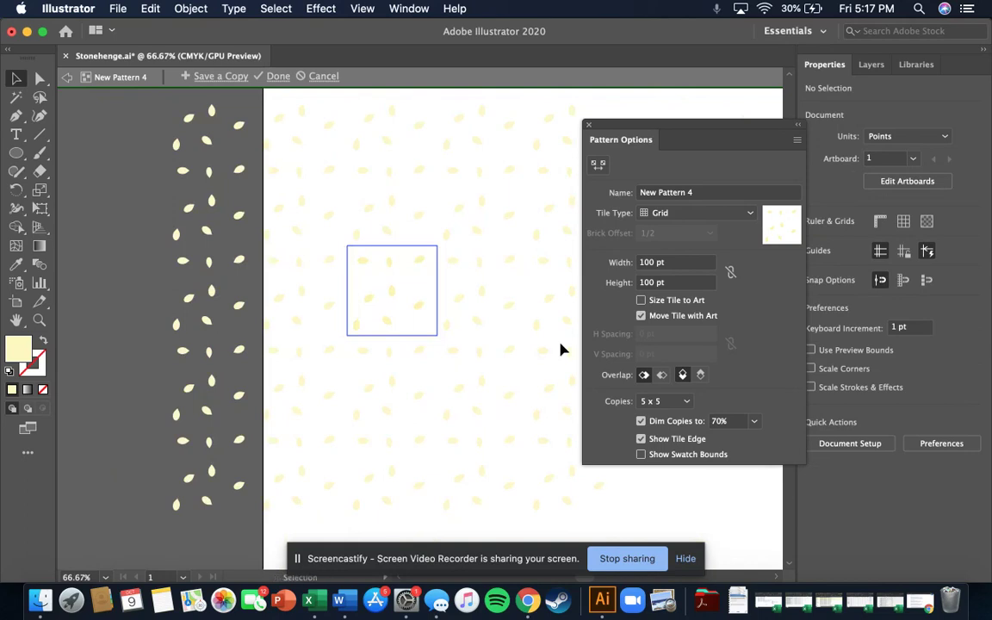
click(689, 215)
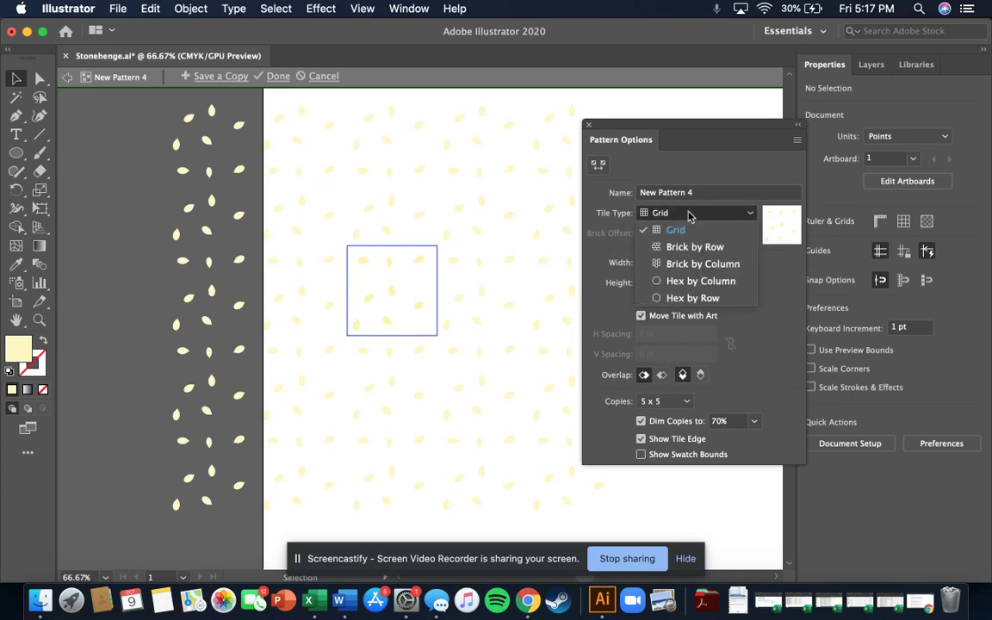
click(697, 280)
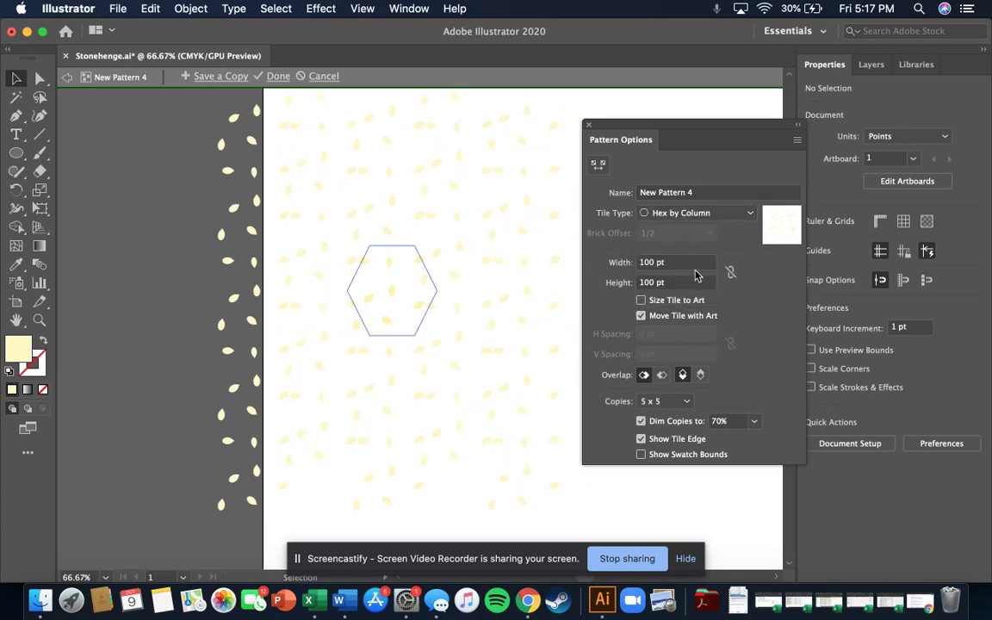
click(693, 214)
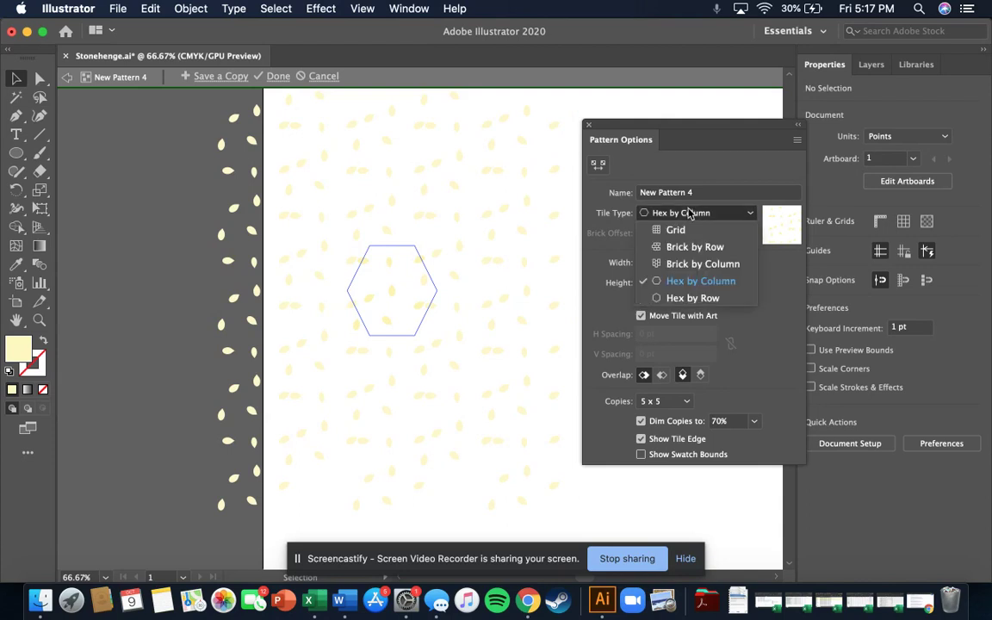
click(693, 297)
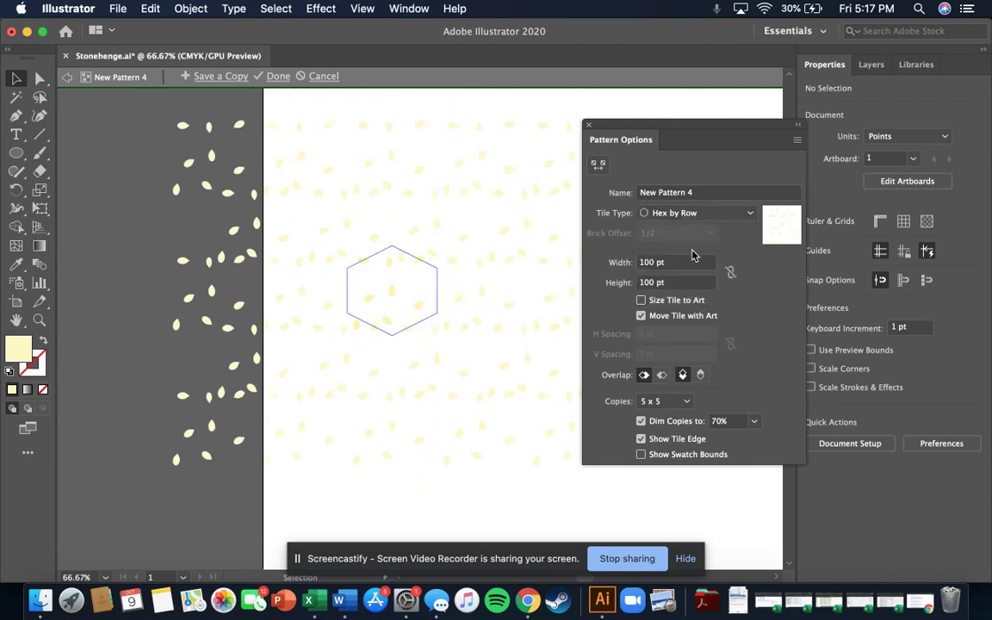
- Set the seed pattern's tile type to Brick by Row and close the pattern options
click(693, 215)
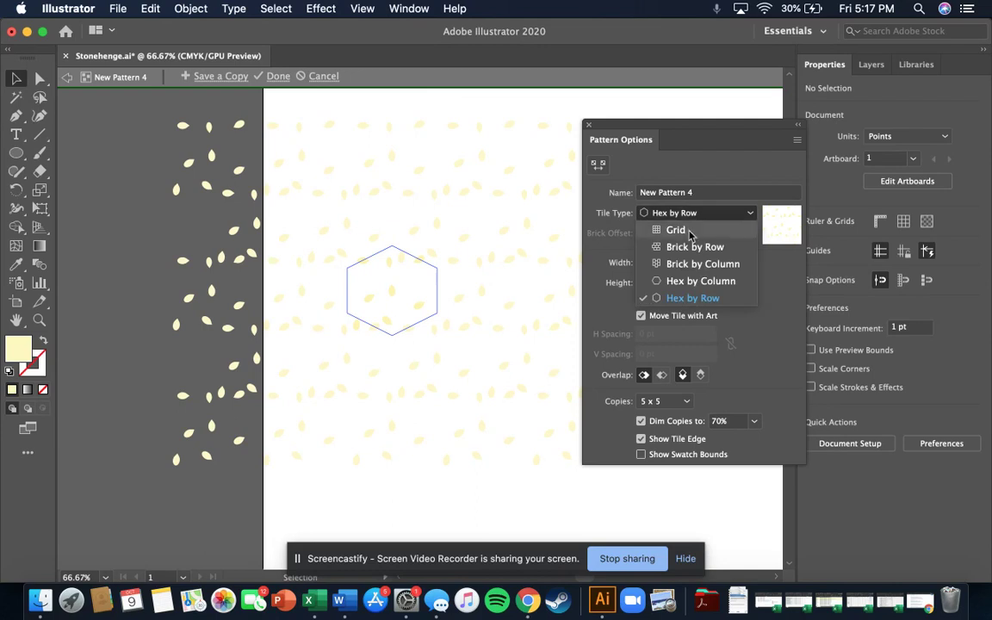
click(693, 248)
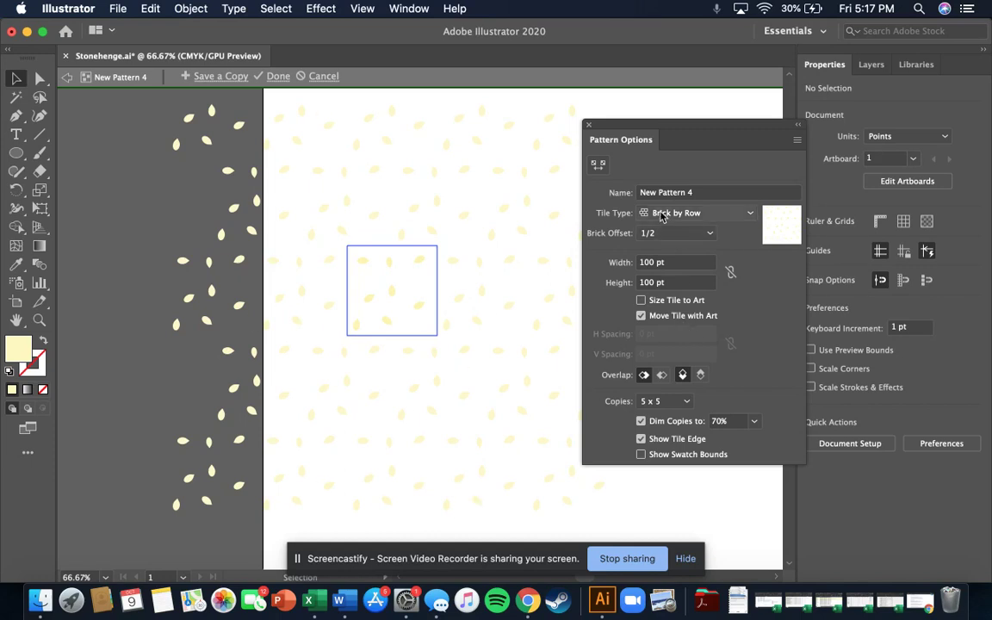
click(589, 126)
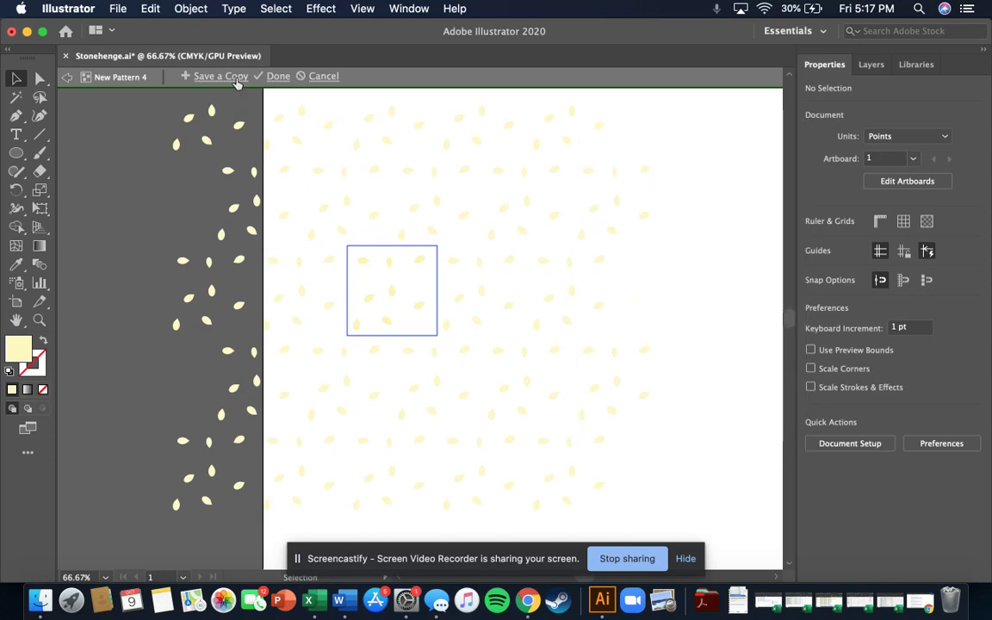
- Rename the pattern as Sesame Seeds and finish pattern editing, accepting the expansion of its active content
click(275, 76)
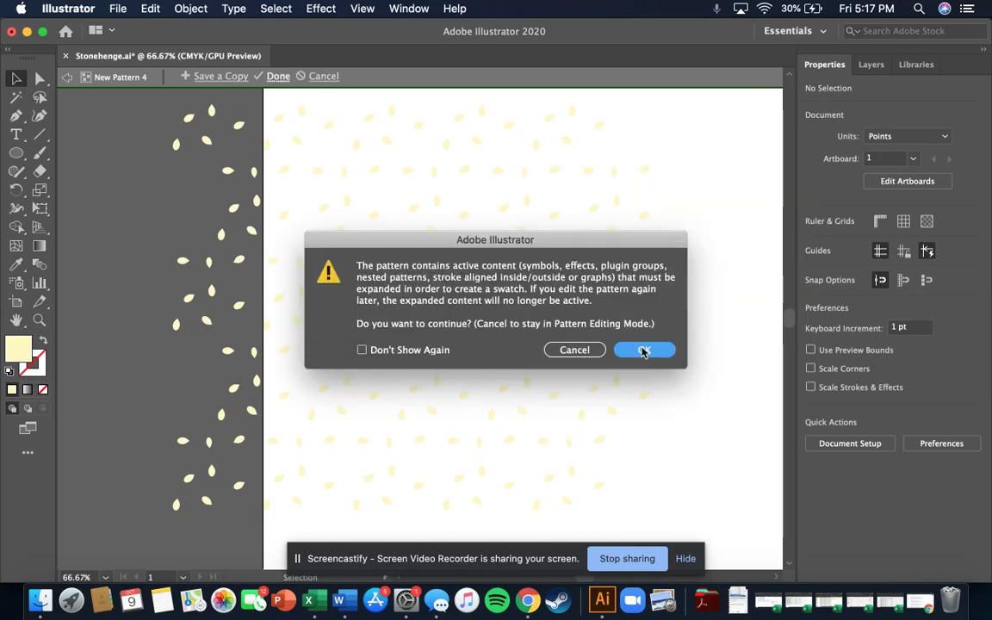
click(574, 350)
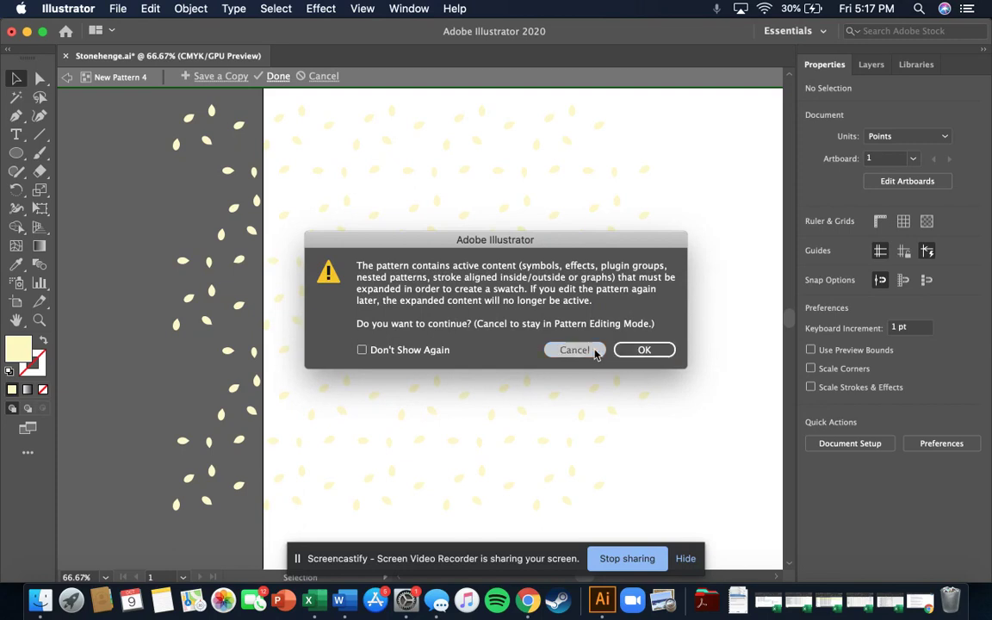
click(712, 195)
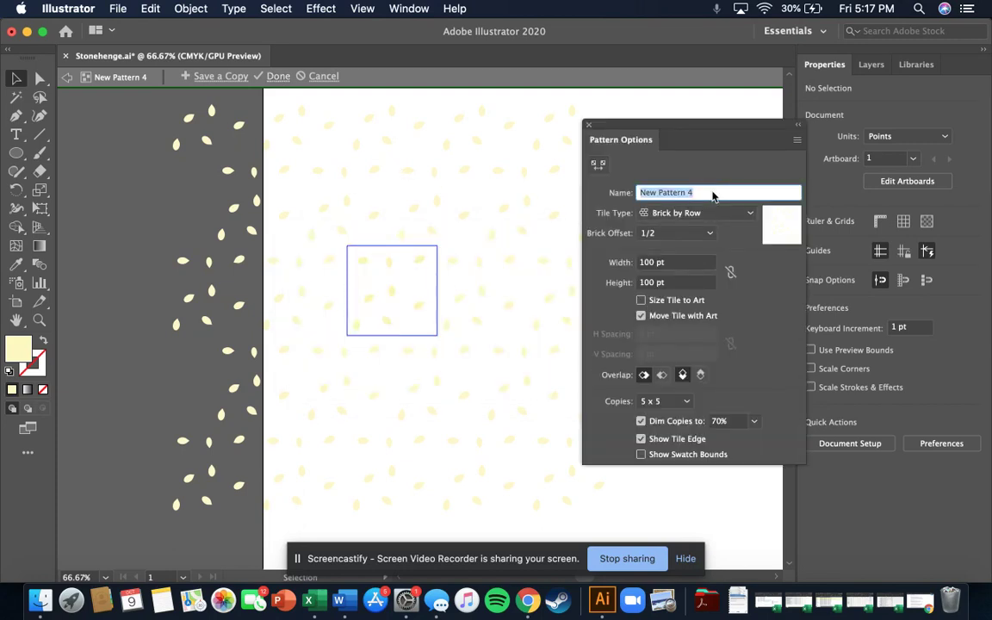
text(Sesame Seeds P)
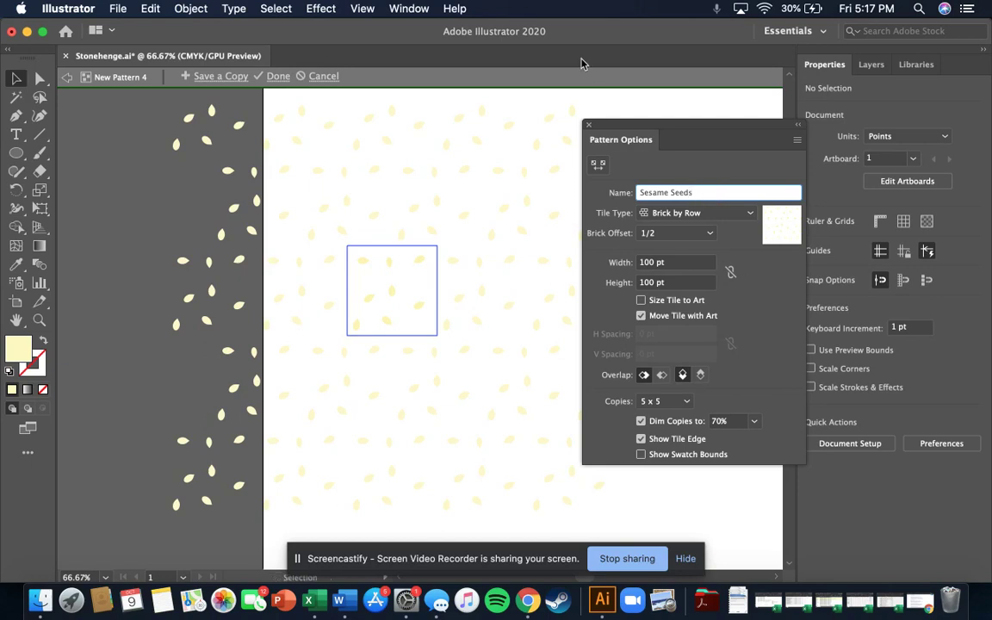
click(612, 140)
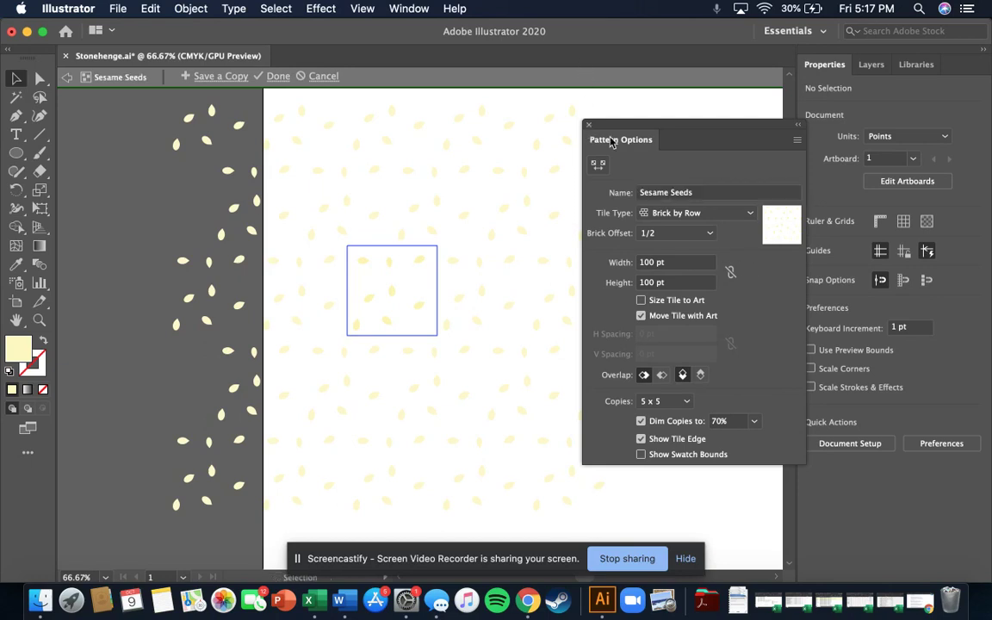
click(588, 127)
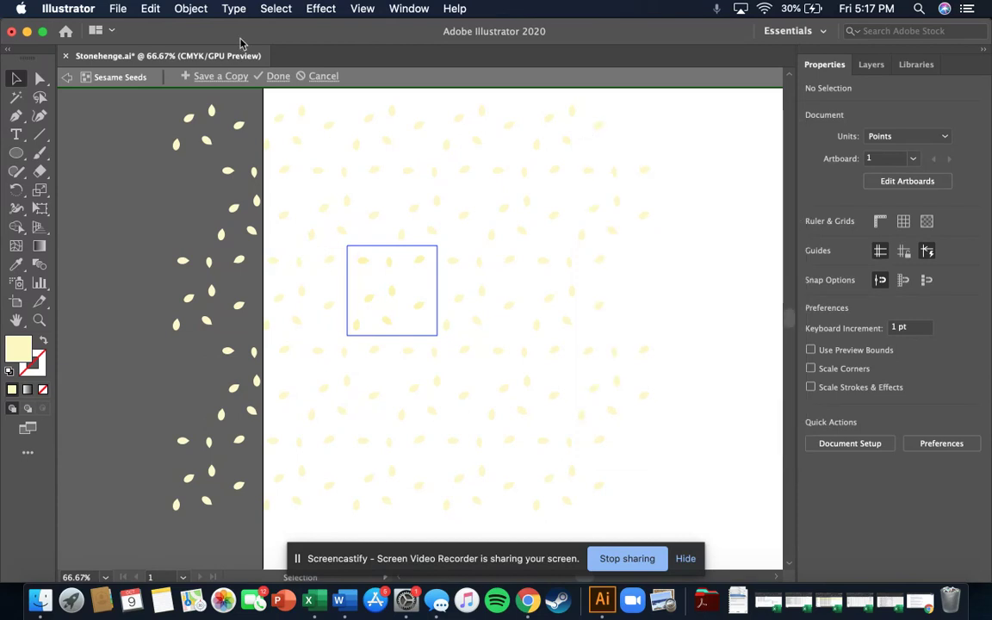
click(276, 79)
click(647, 351)
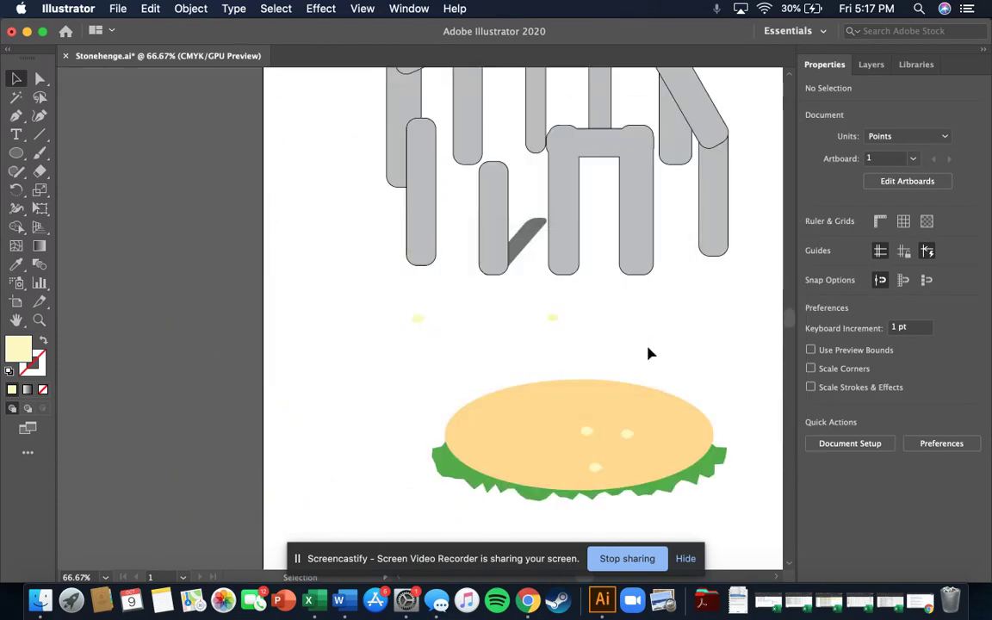
- Delete the three loose sesame seeds lying on the burger bun
click(592, 466)
key(super+shift+a)
click(587, 433)
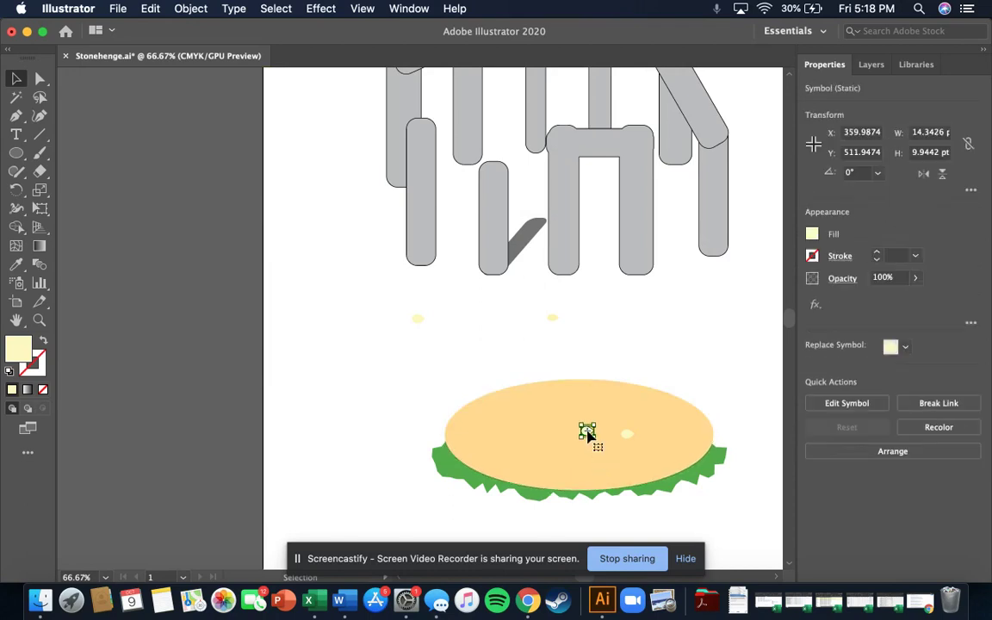
key(super+shift+a)
click(627, 436)
key(super+shift+a)
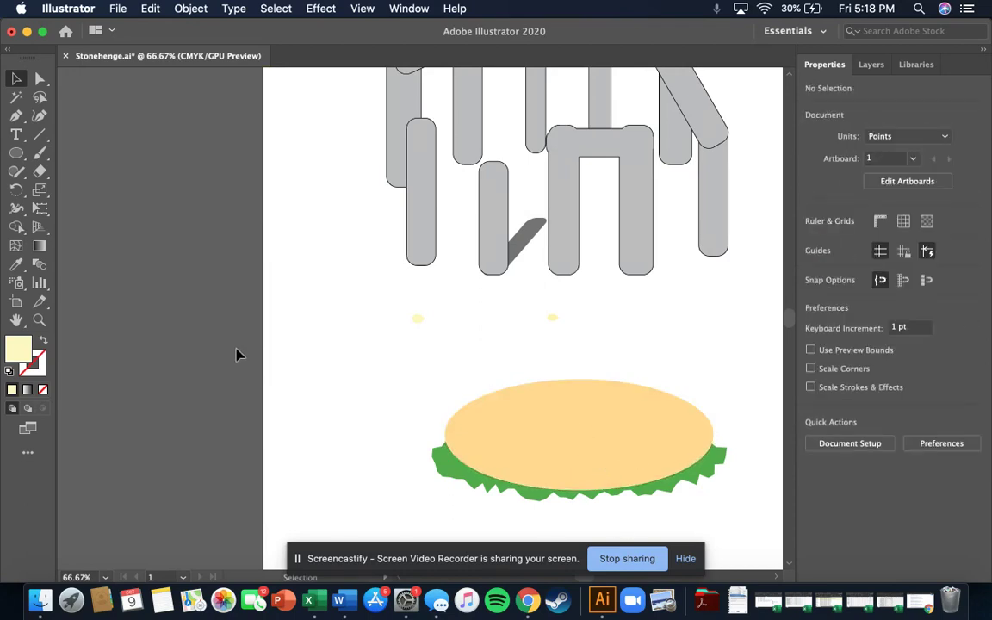
- Copy the bun ellipse, paste the duplicate and move it exactly over the original bun
click(559, 433)
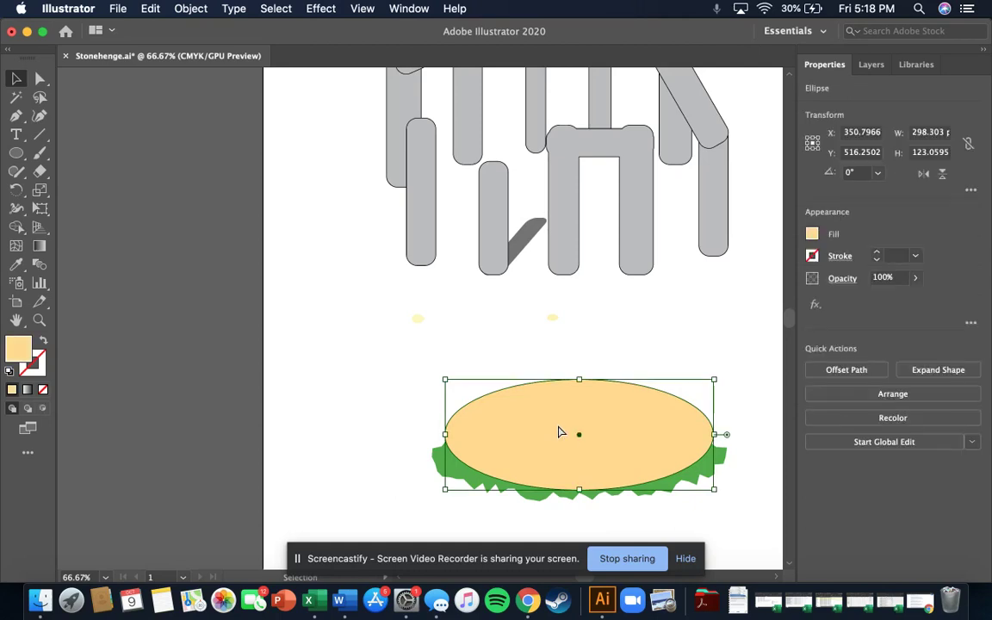
key(a)
key(v)
click(369, 379)
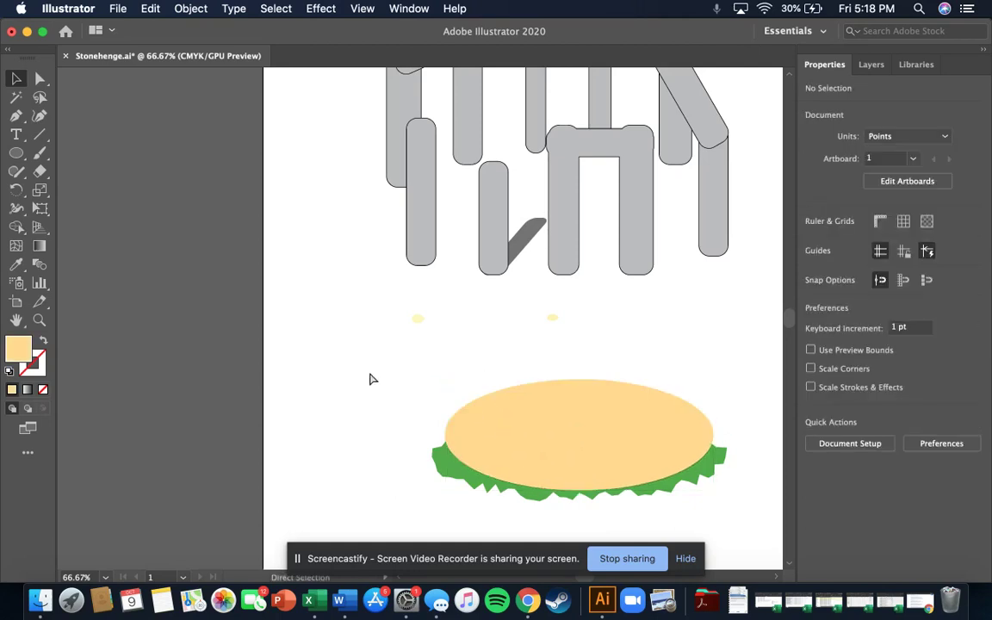
key(super+v)
drag(372, 333, 533, 452)
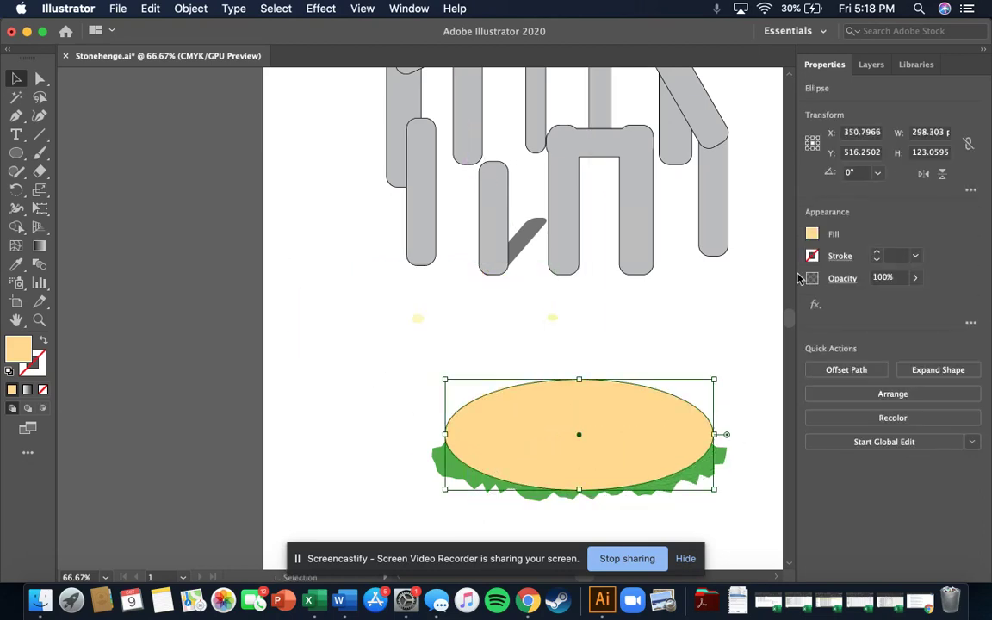
- Fill the duplicate bun ellipse with the Sesame Seeds pattern swatch and deselect it
click(815, 237)
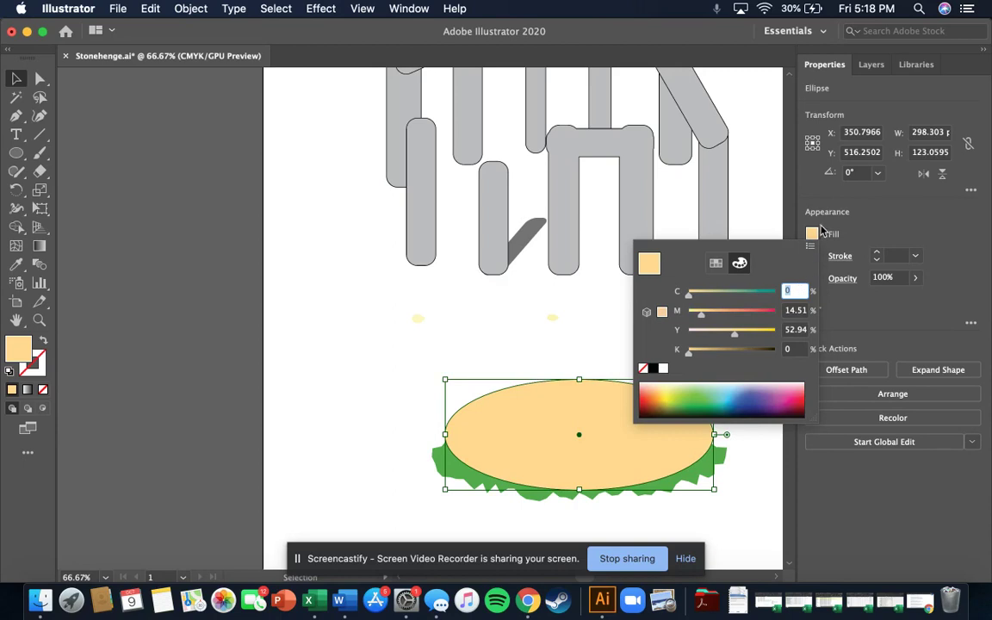
click(815, 237)
click(815, 236)
click(715, 264)
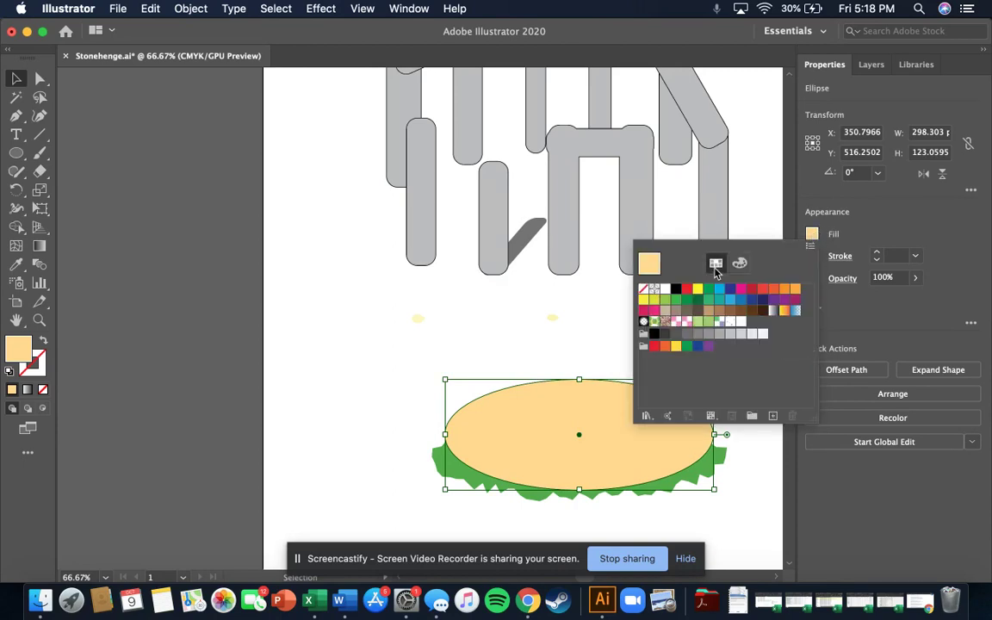
click(741, 322)
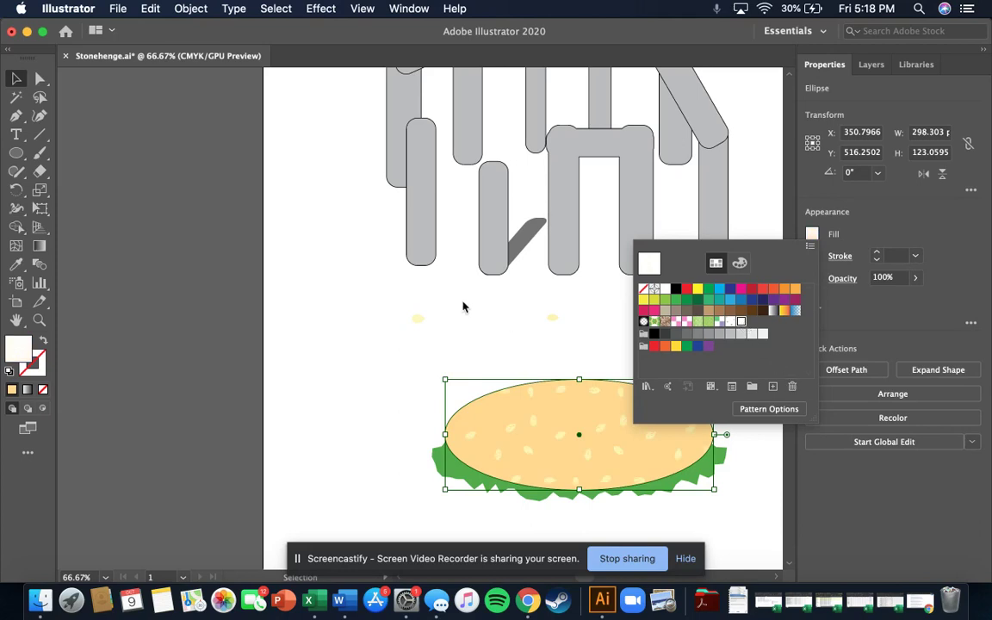
click(419, 326)
click(687, 325)
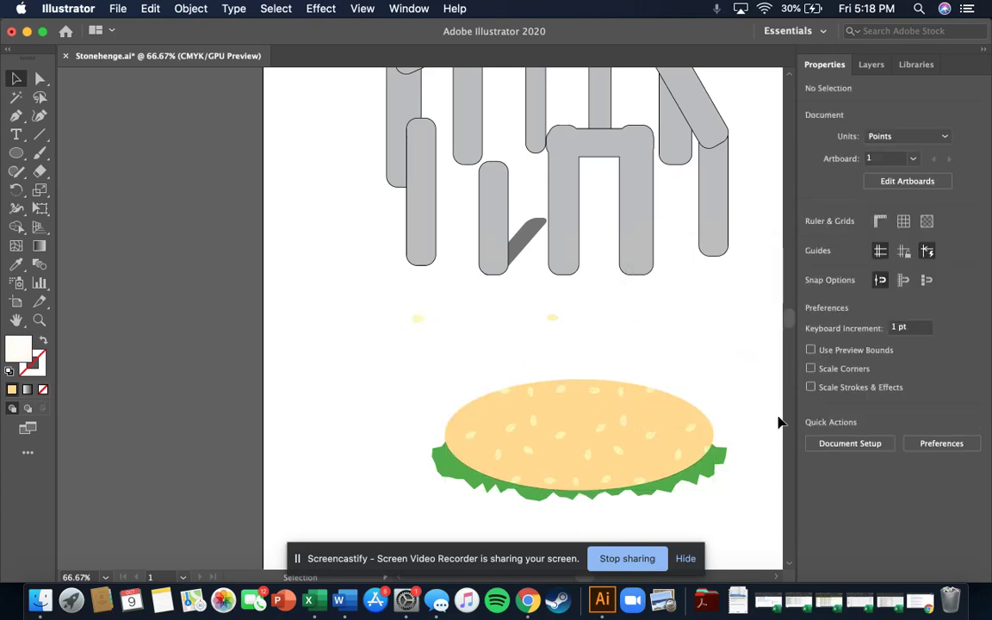
- Shift the seed-patterned ellipse slightly off the bun, undo that move and deselect it
click(641, 465)
click(717, 302)
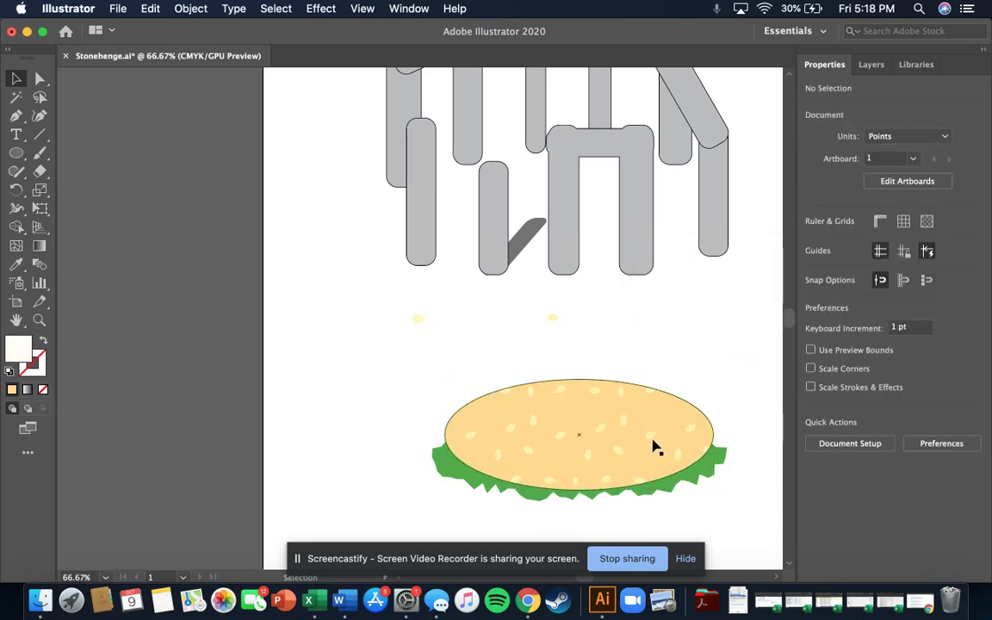
key(super+equal)
key(super+equal)
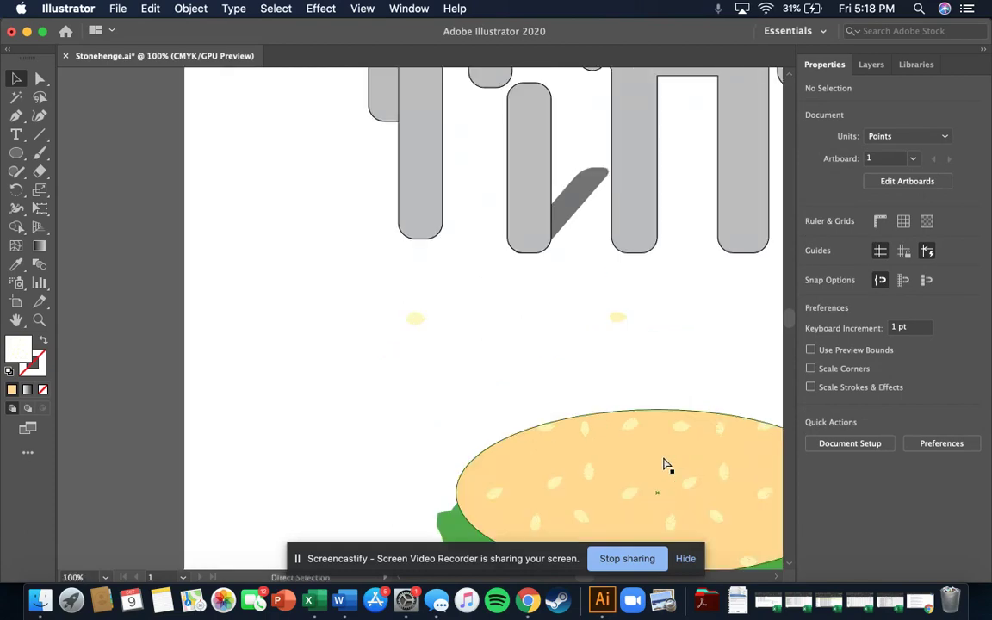
mouse_move(664, 465)
mouse_down()
mouse_move(686, 470)
mouse_move(655, 452)
mouse_up()
click(484, 362)
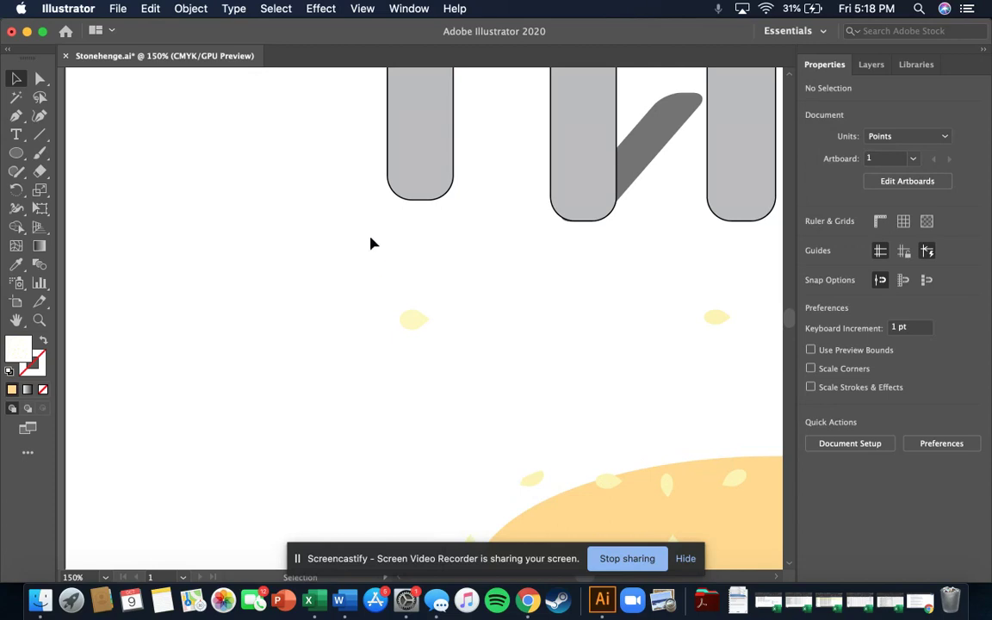
key(super+z)
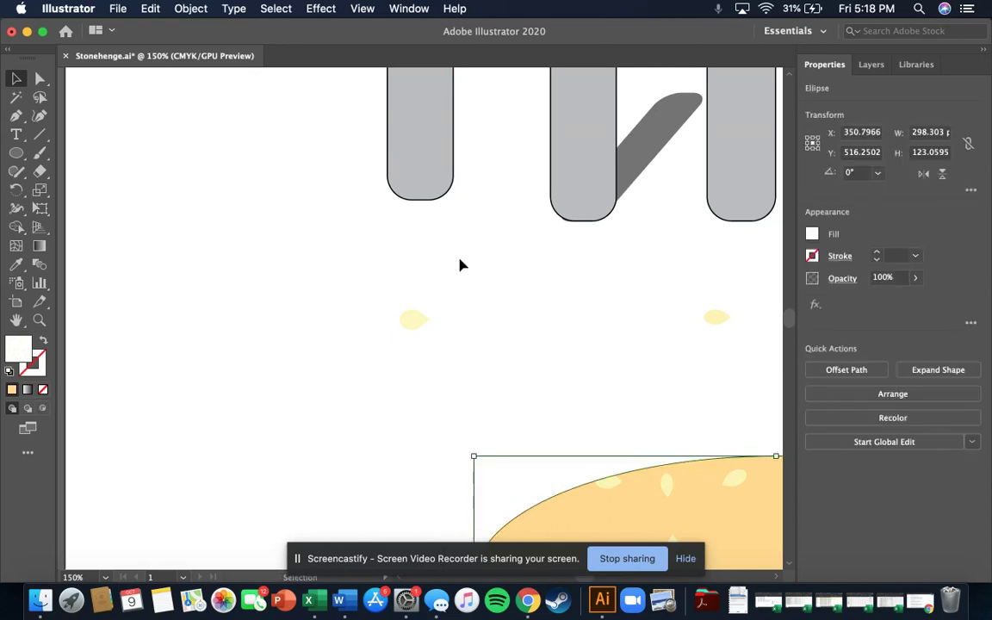
key(super+minus)
key(super+minus)
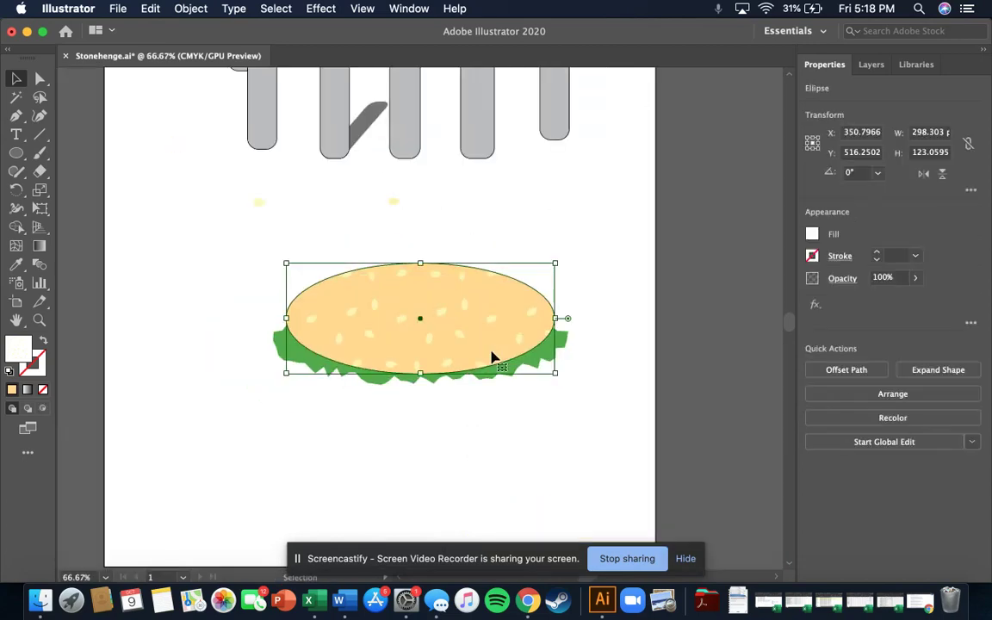
click(515, 442)
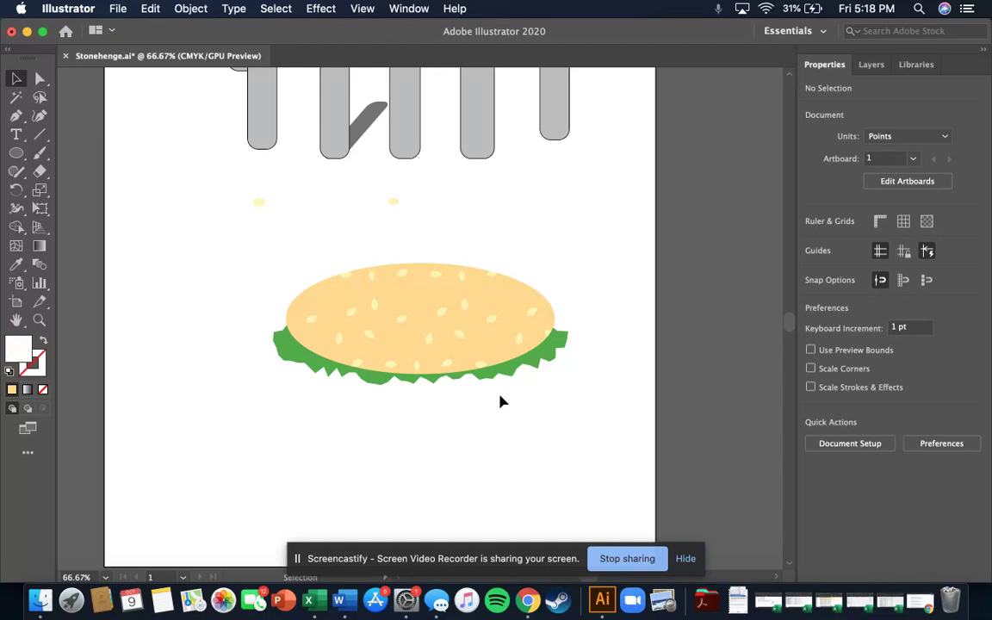
- Try to move the smaller loose sesame seed onto the upper part of the bun, and undo the move
click(454, 332)
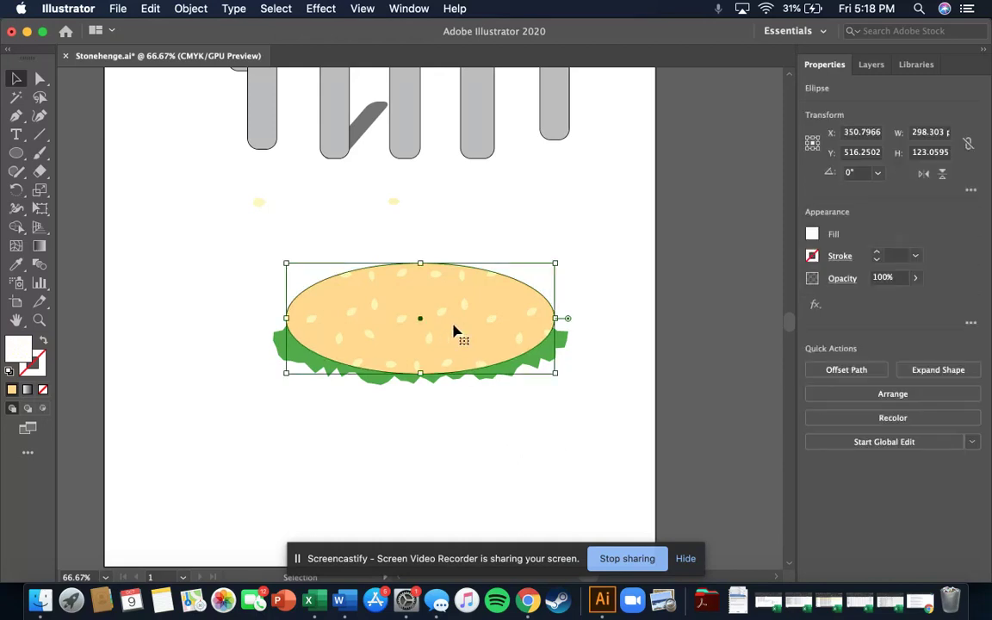
click(601, 439)
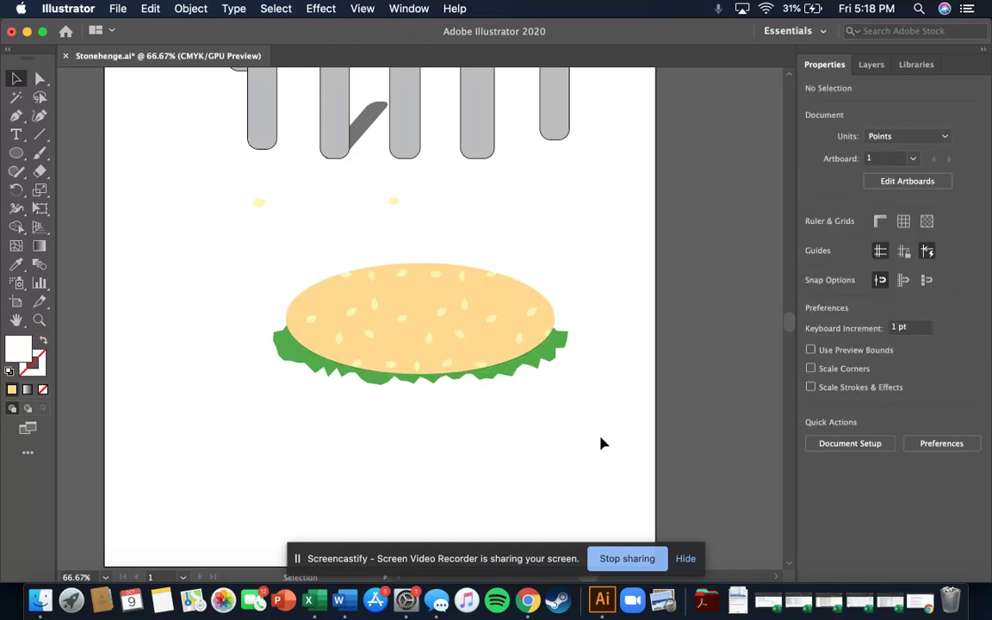
click(393, 201)
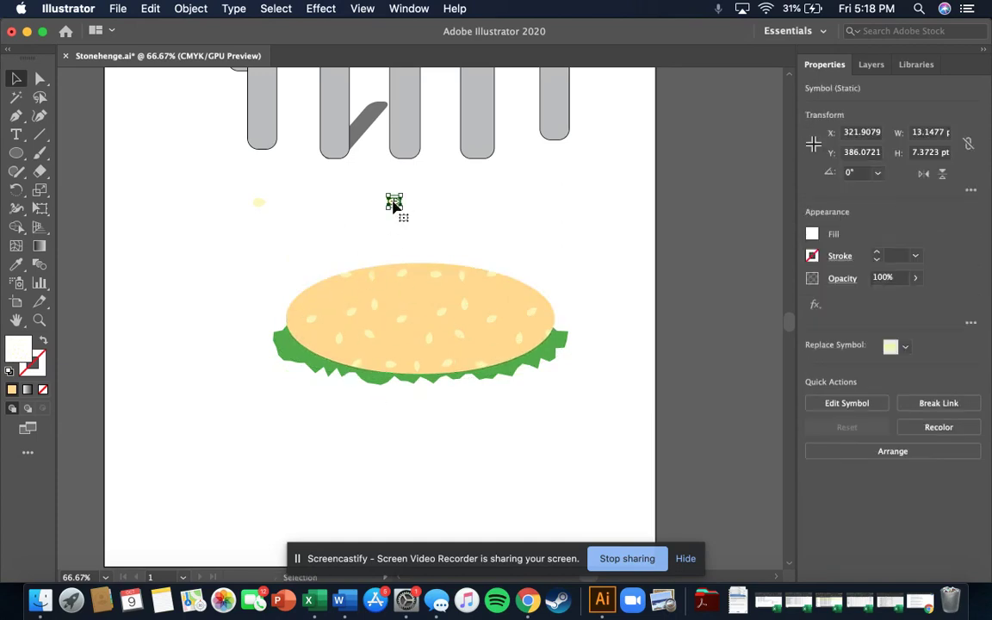
click(336, 303)
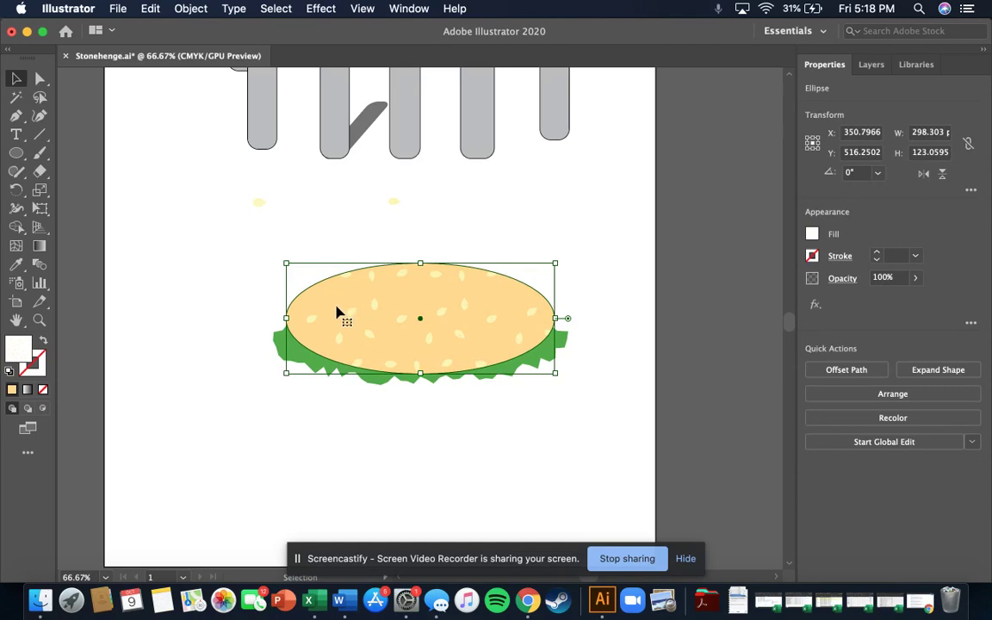
click(315, 208)
drag(393, 204, 333, 297)
click(327, 257)
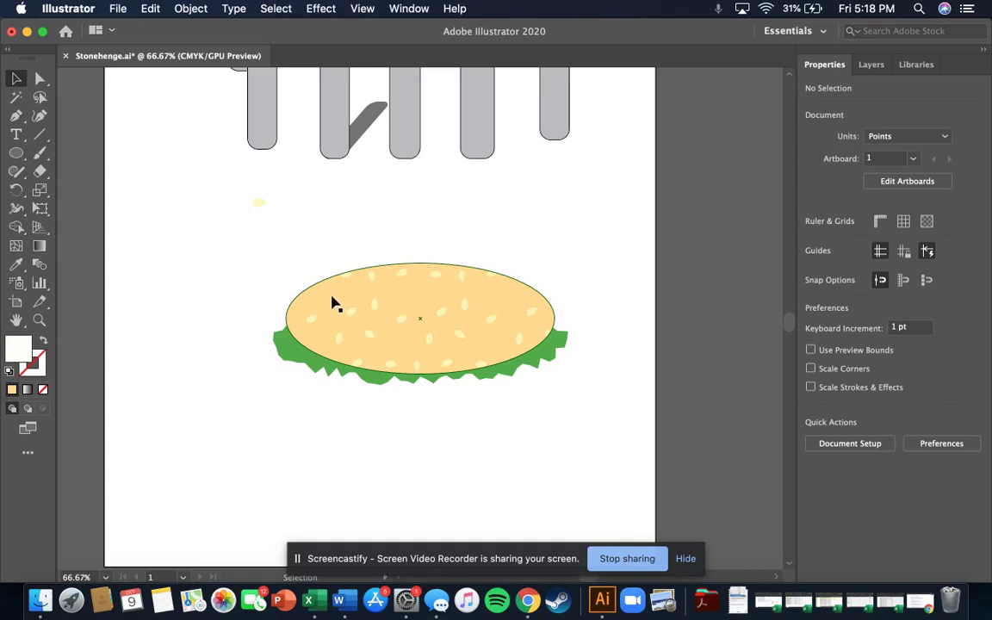
key(super+z)
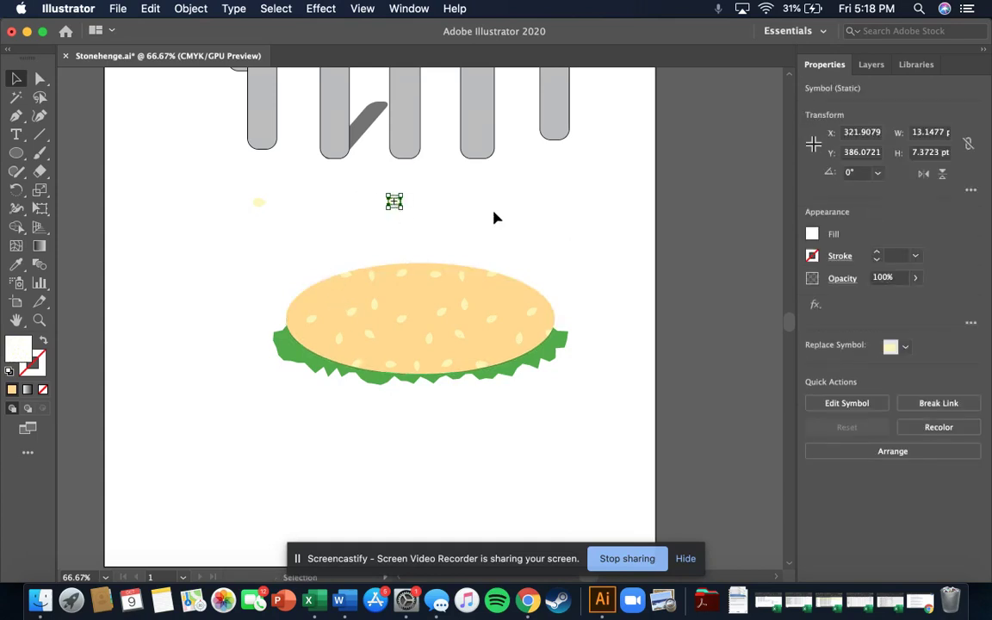
click(394, 205)
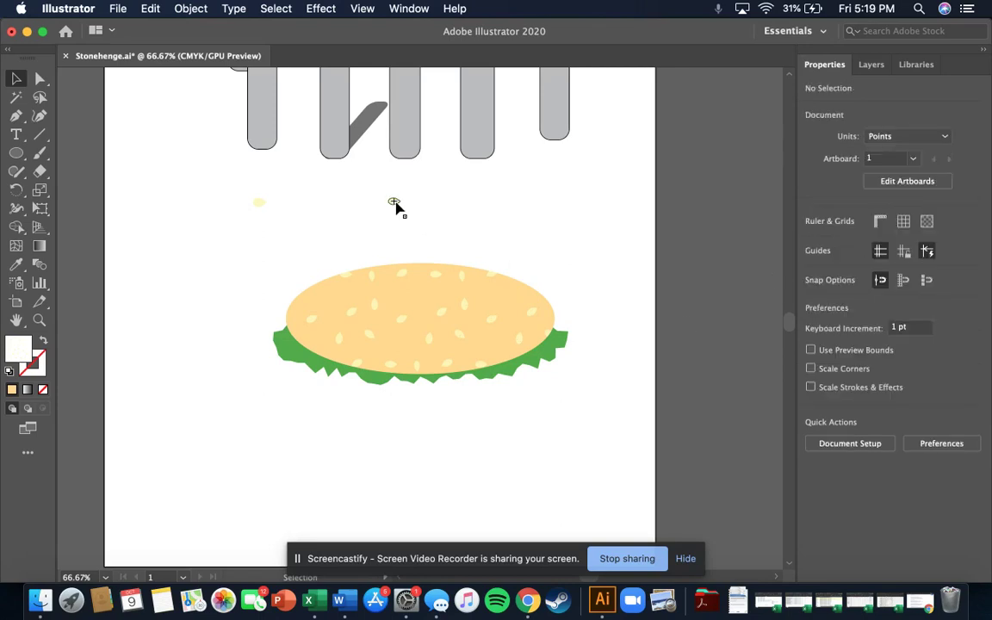
right_click(394, 204)
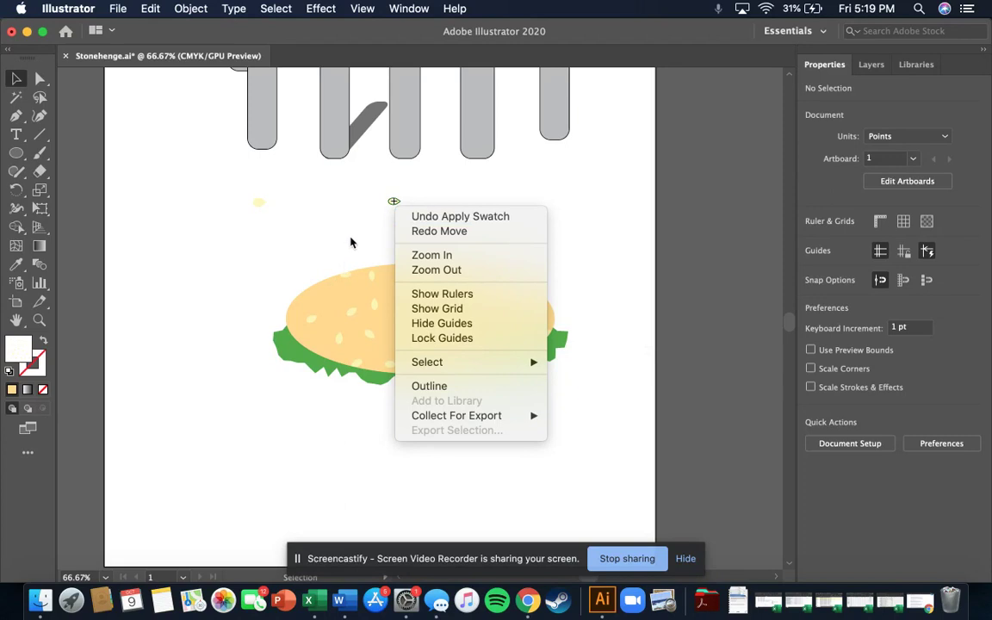
click(387, 220)
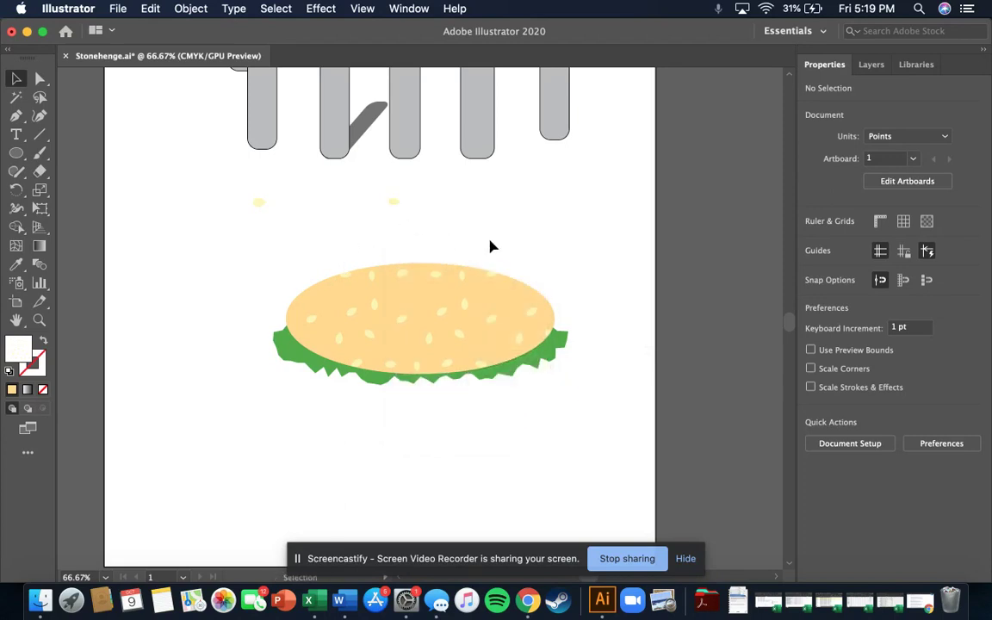
- Display the document's collection of symbols
click(410, 9)
scroll(462, 434, down, 5)
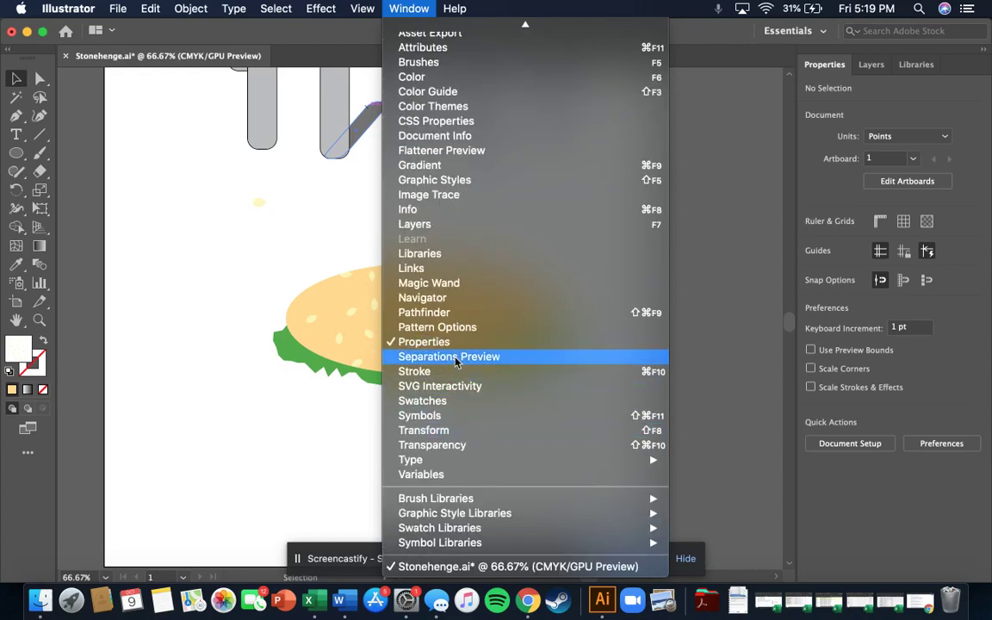
key(Escape)
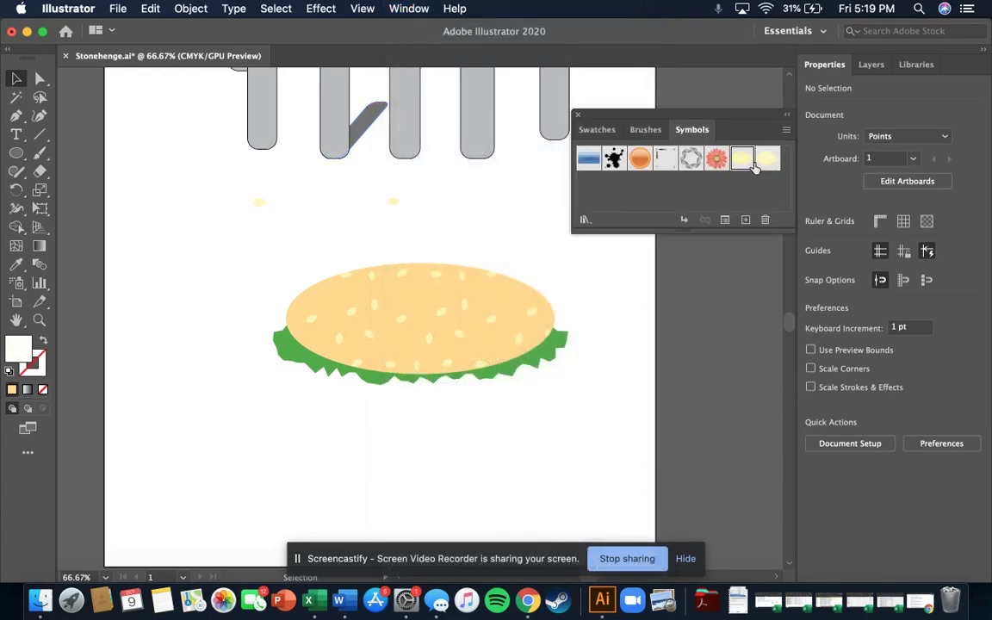
- Place three instances of the larger sesame seed symbol spread across the upper half of the bun
click(766, 160)
drag(773, 161, 419, 295)
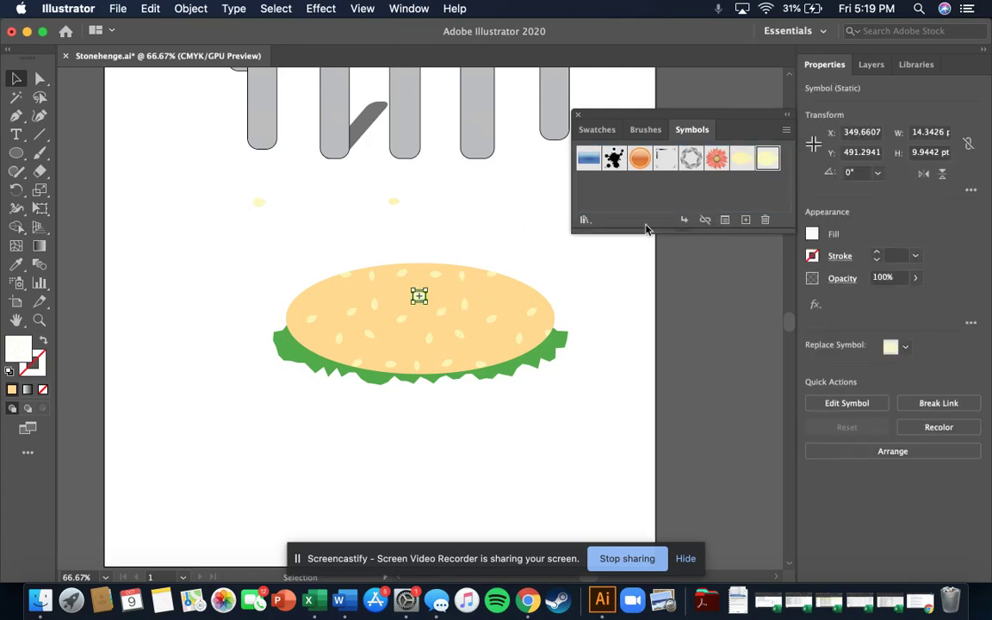
drag(766, 163, 504, 298)
drag(766, 161, 302, 270)
drag(326, 307, 326, 303)
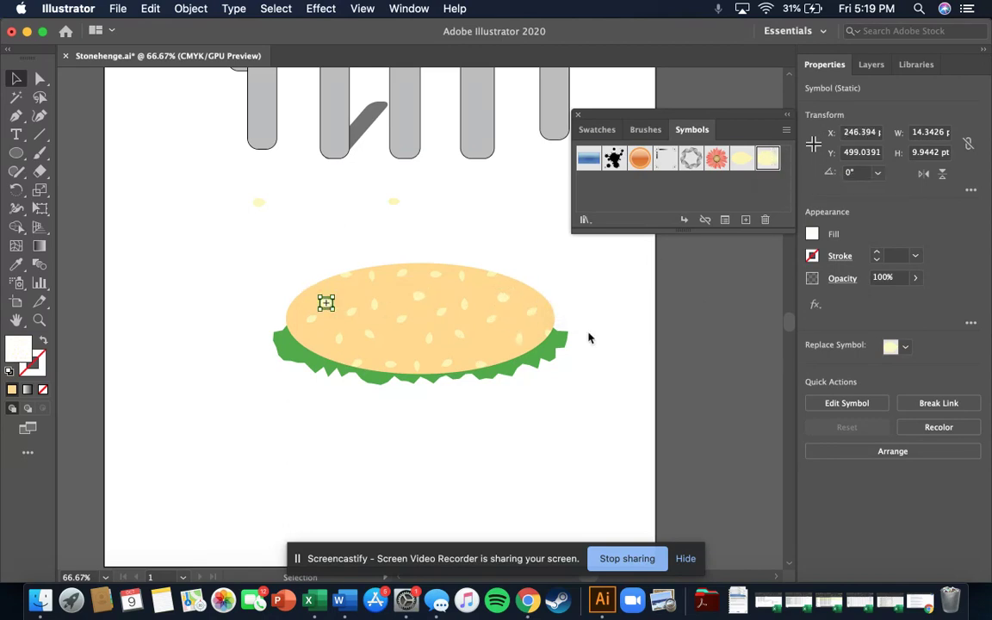
click(548, 449)
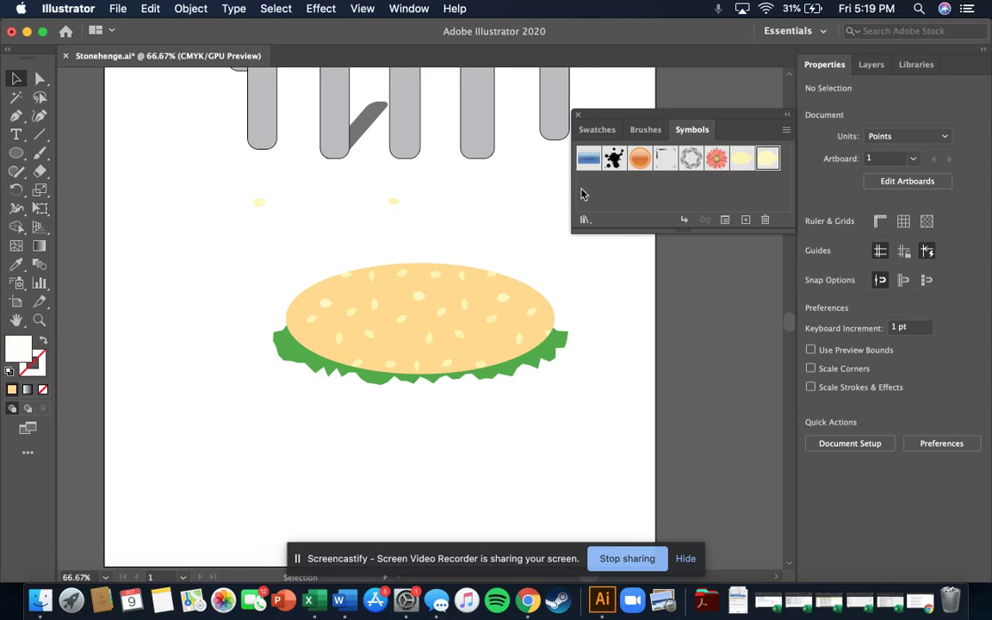
- Rotate the leftmost placed seed symbol to about 274° so its tip points downward, and deselect it
click(326, 305)
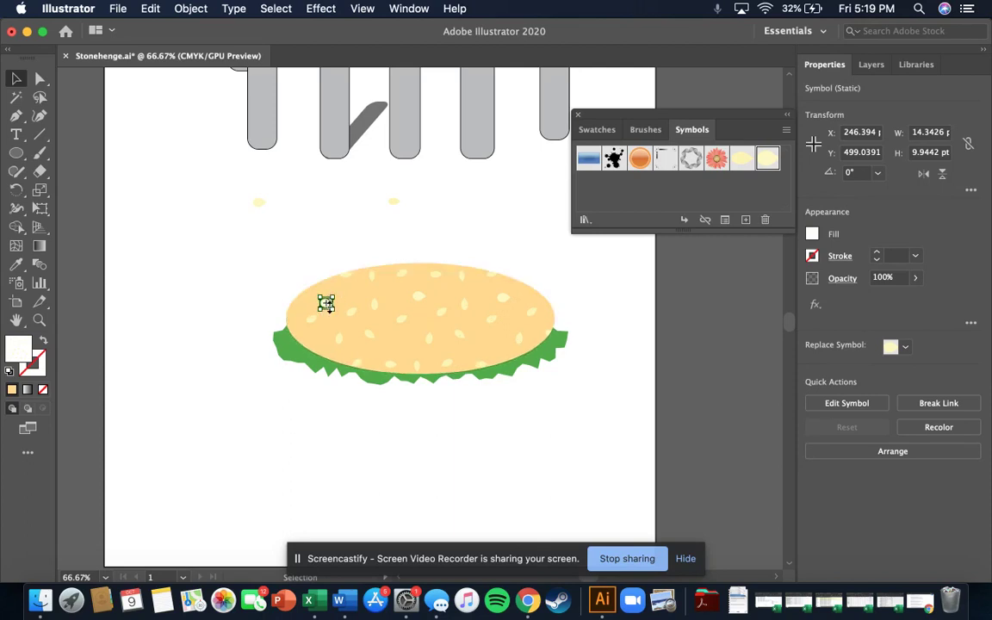
key(super+equal)
key(super+equal)
key(super+equal)
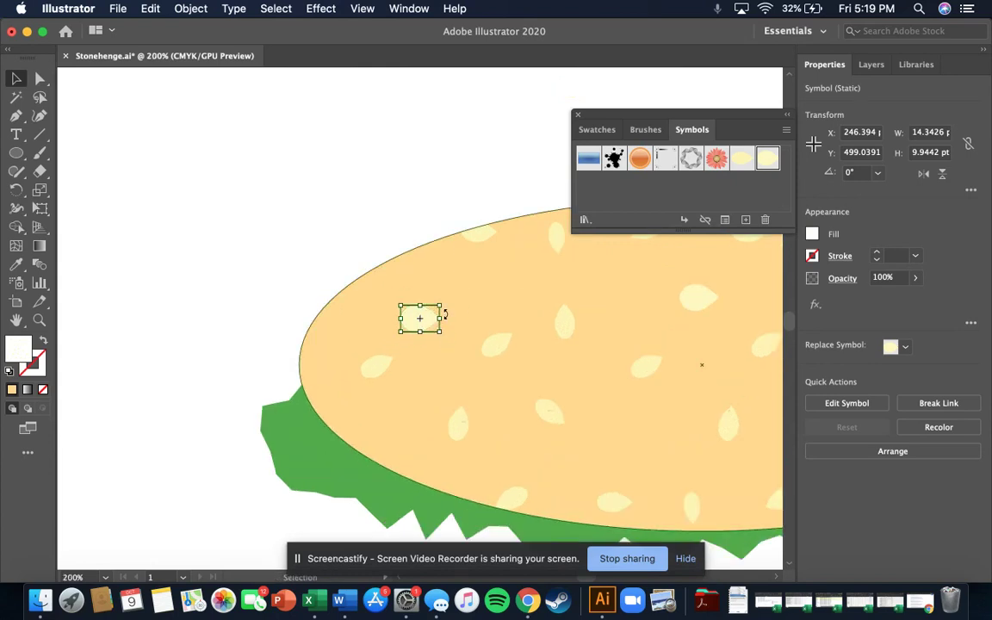
drag(445, 313, 423, 339)
click(606, 255)
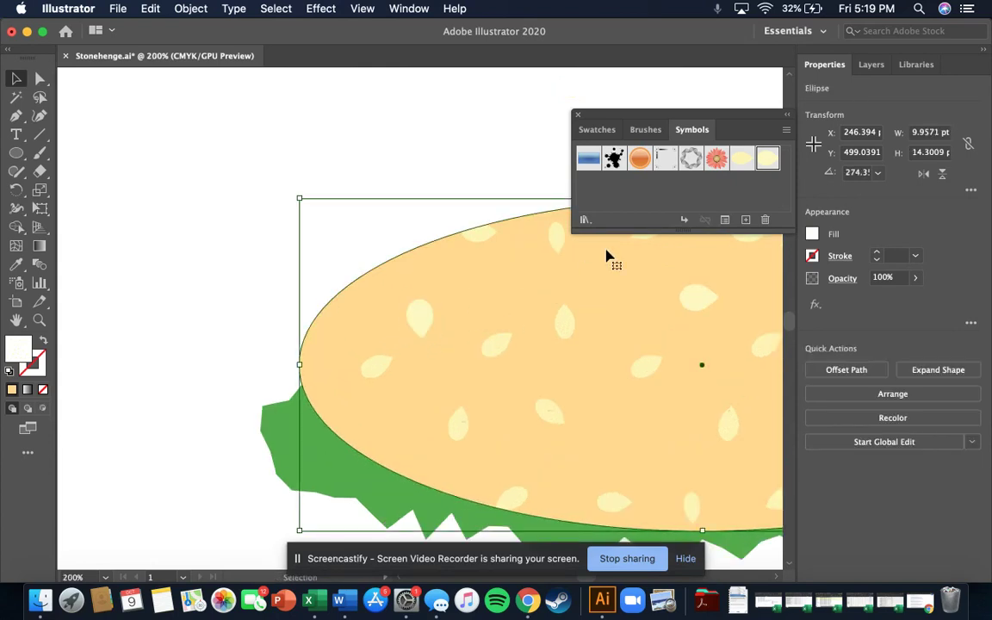
click(344, 90)
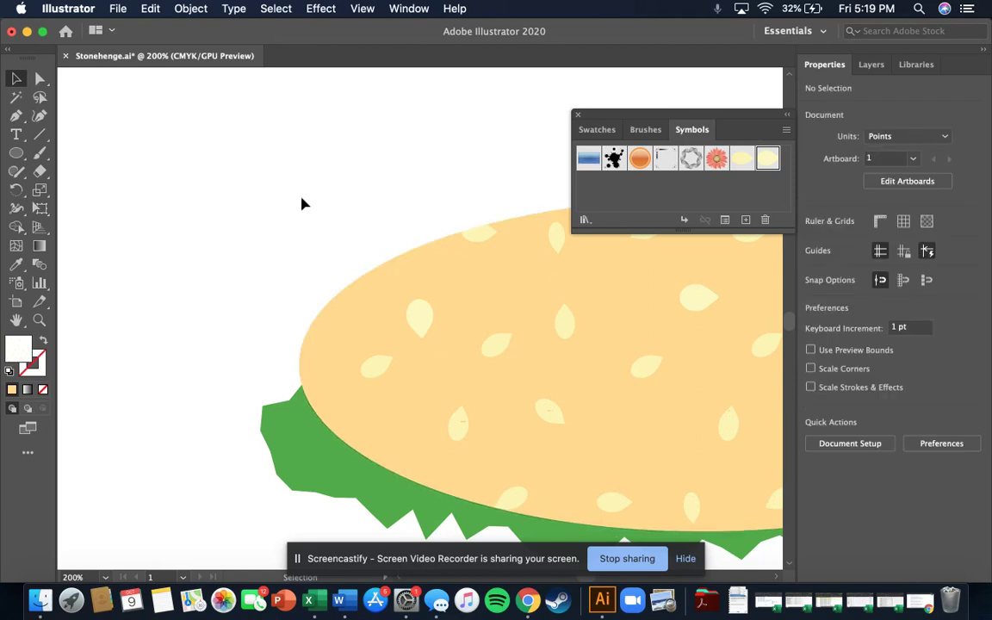
- Undo the added seed symbols and the pattern fill, and redo only the swatch fill on the duplicate bun
key(a)
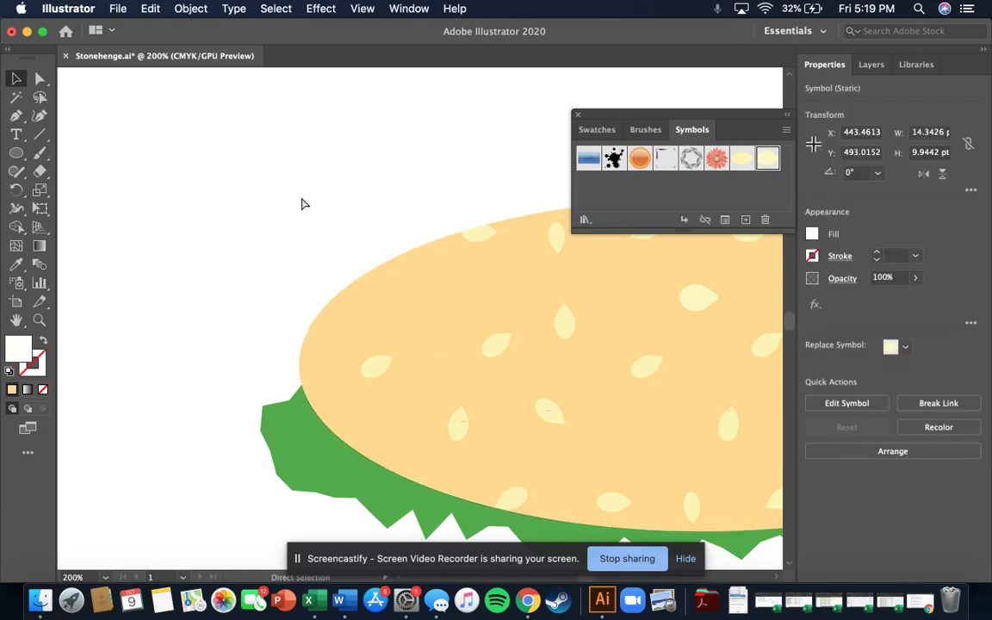
click(302, 203)
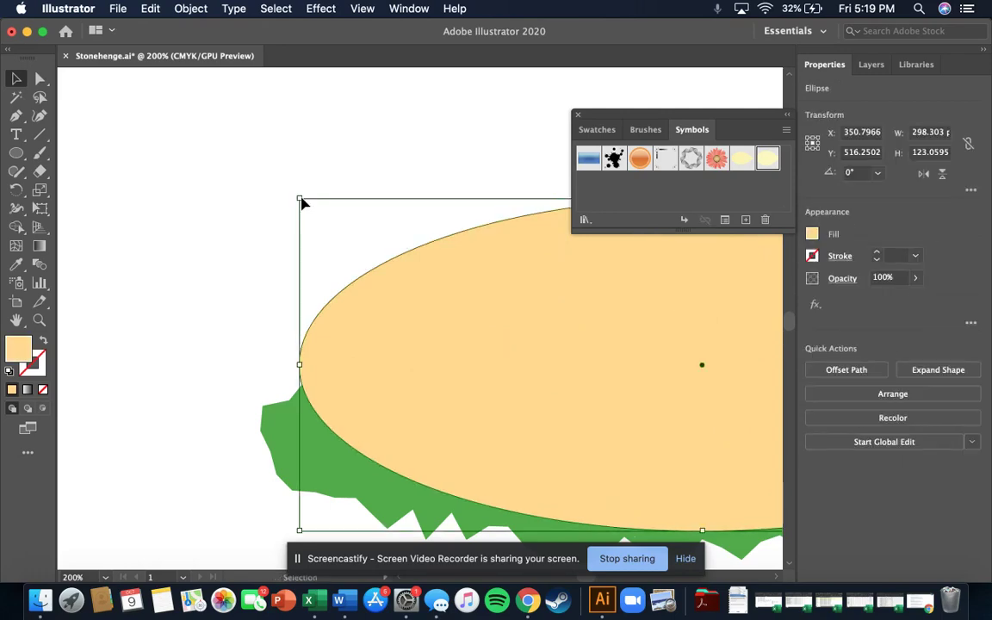
click(151, 7)
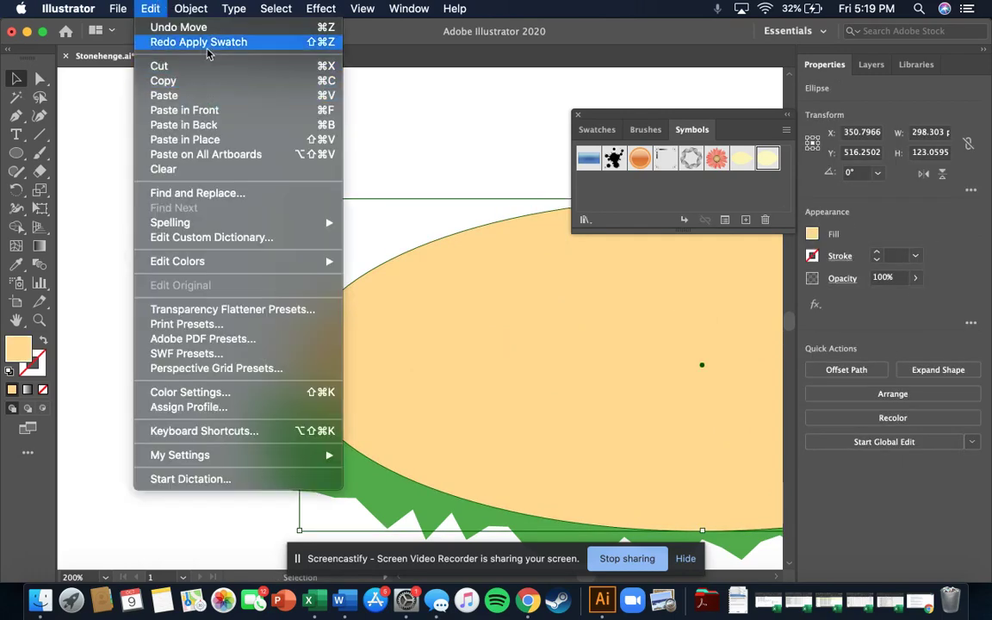
click(626, 141)
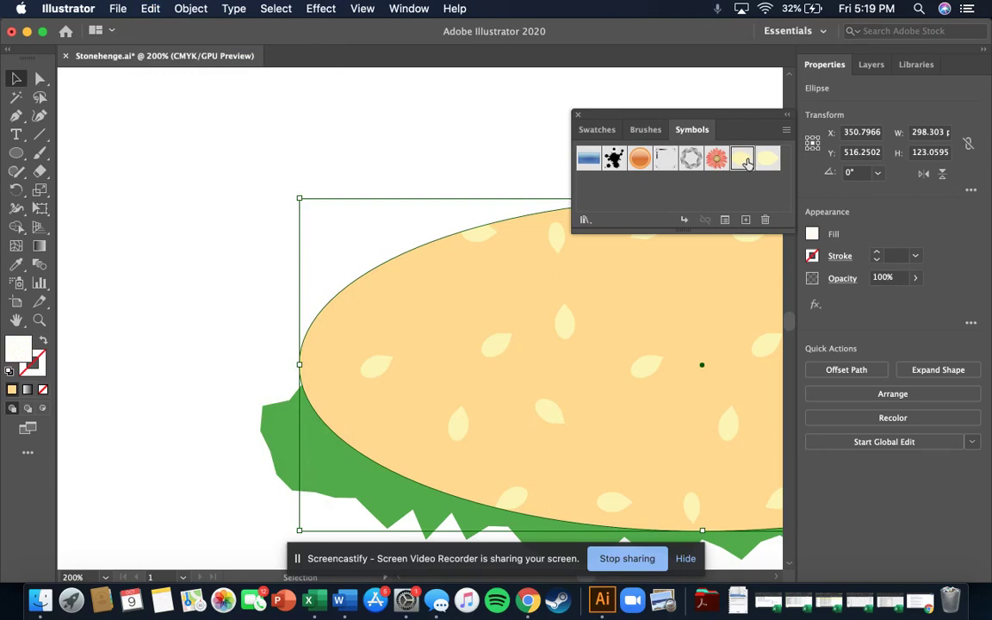
- Place four instances of the smaller sesame seed symbol in gaps at the bun's upper left, upper middle, upper right and lower right
drag(751, 160, 423, 295)
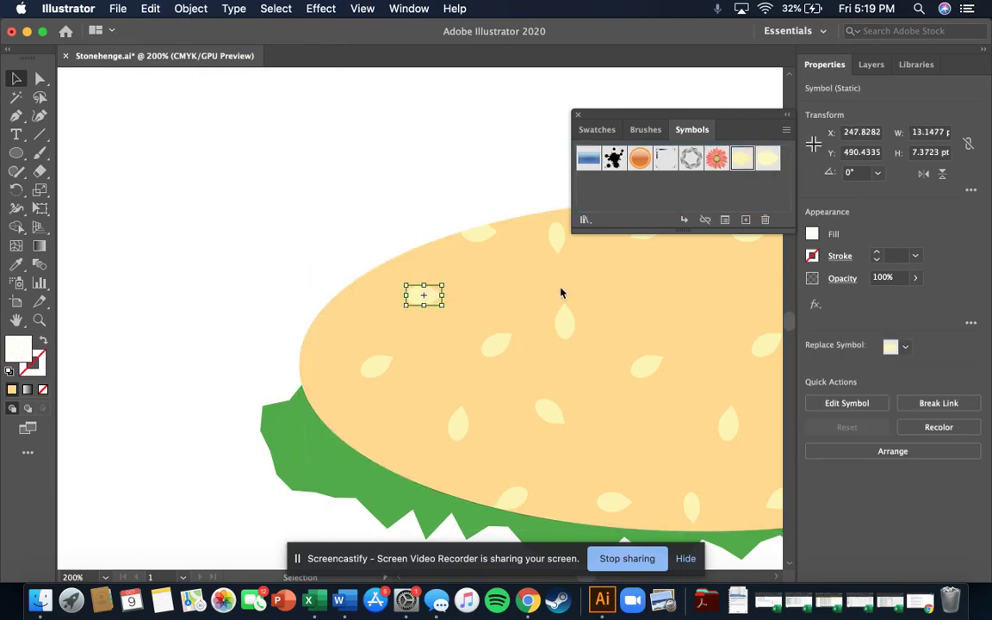
drag(742, 164, 653, 285)
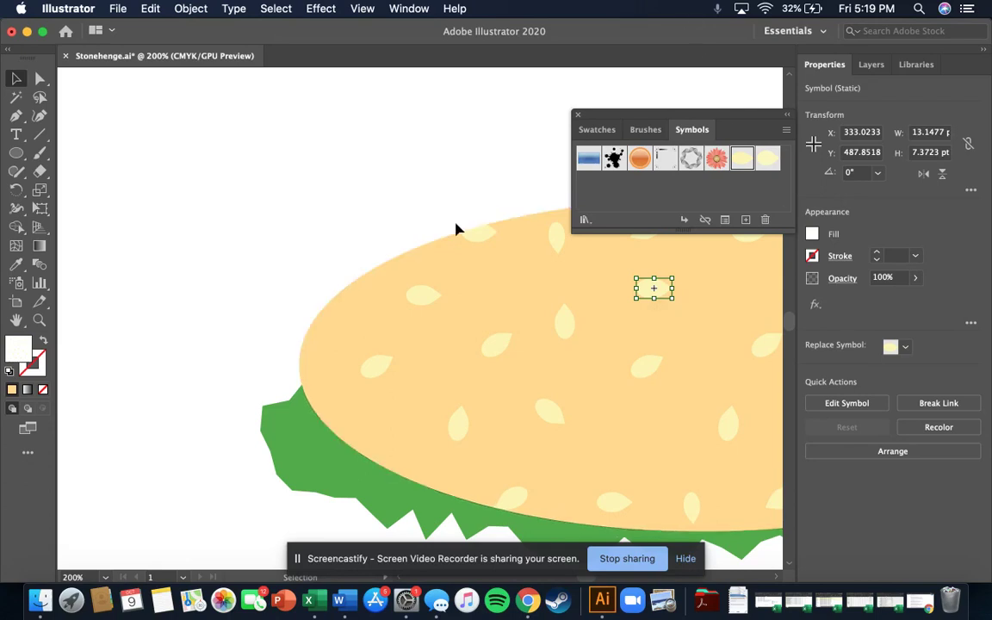
key(super+minus)
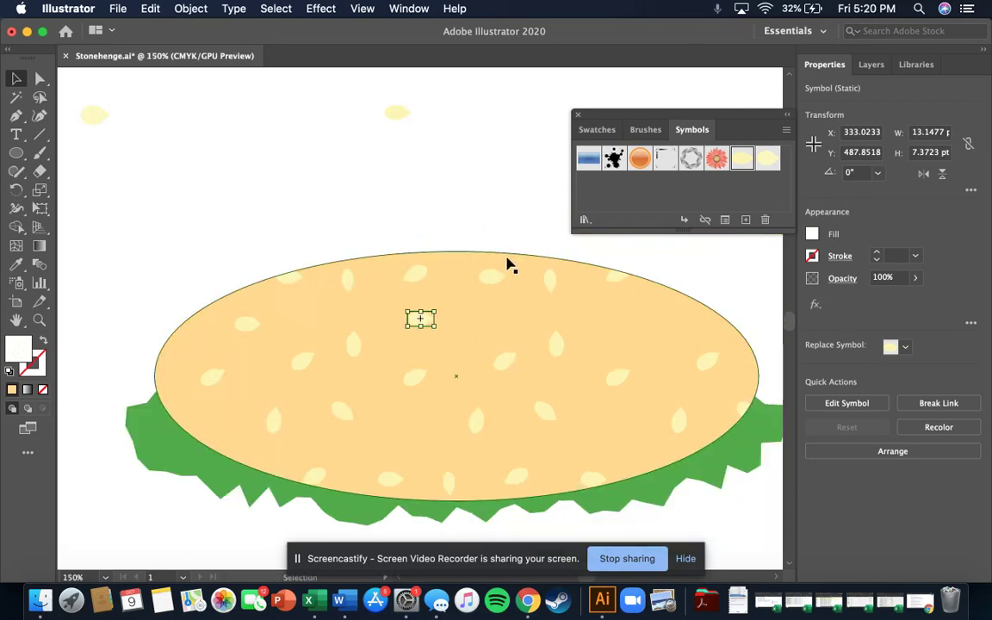
drag(744, 160, 637, 321)
drag(744, 160, 598, 436)
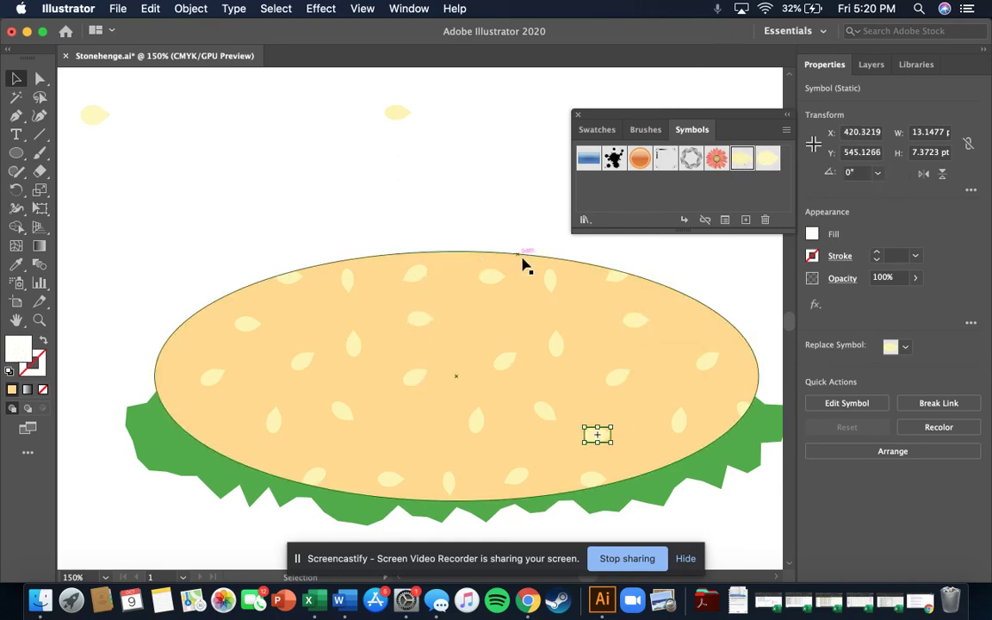
click(578, 115)
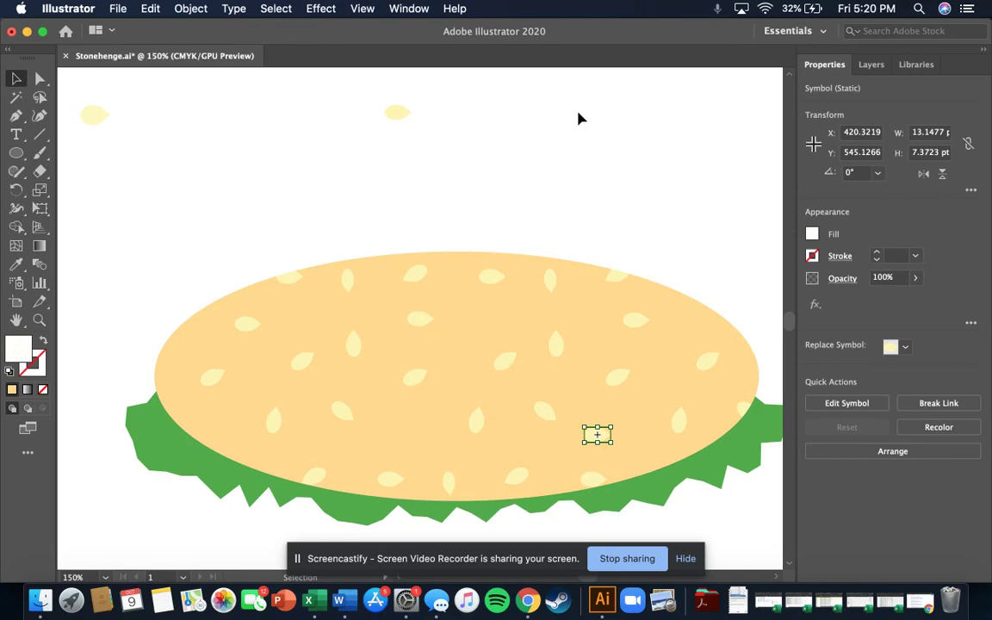
- Rotate the lower-right seed so its tip points down, the upper-right seed to about 302°, and the upper-left seed to a similar slant
click(602, 159)
click(603, 437)
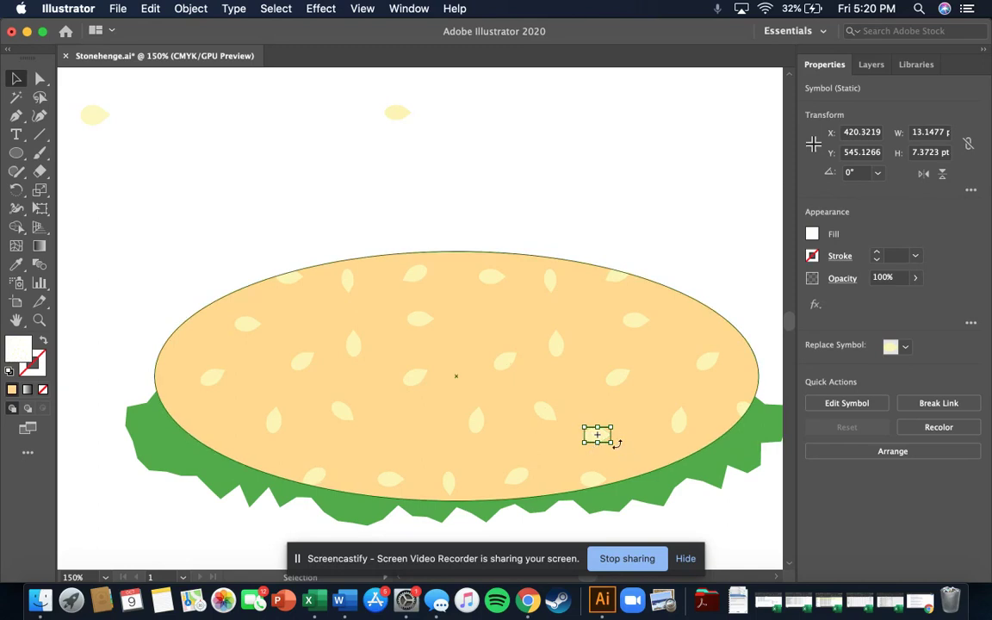
drag(619, 444, 581, 476)
click(637, 321)
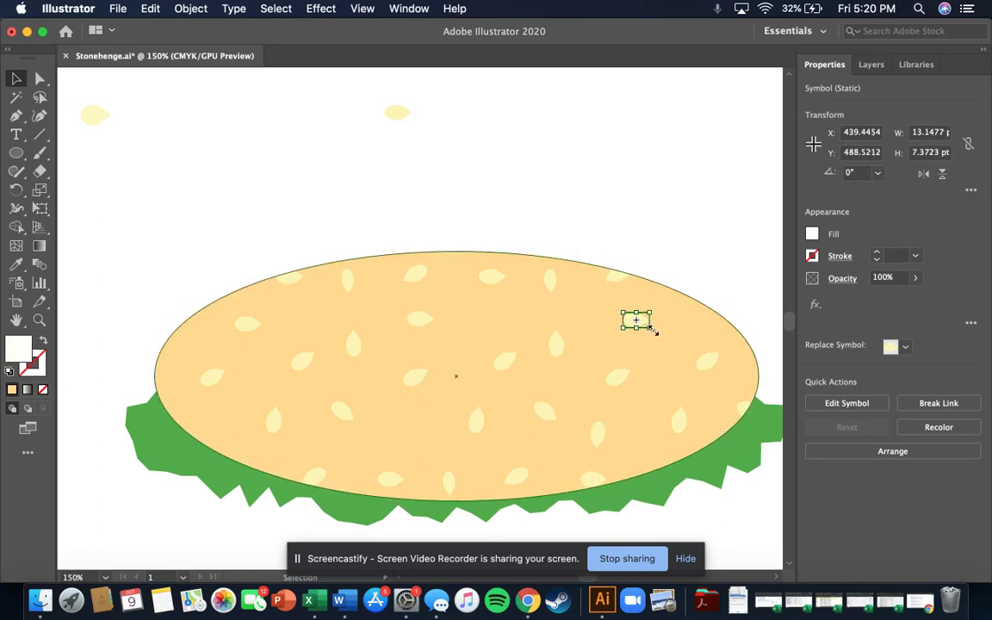
drag(655, 335, 628, 360)
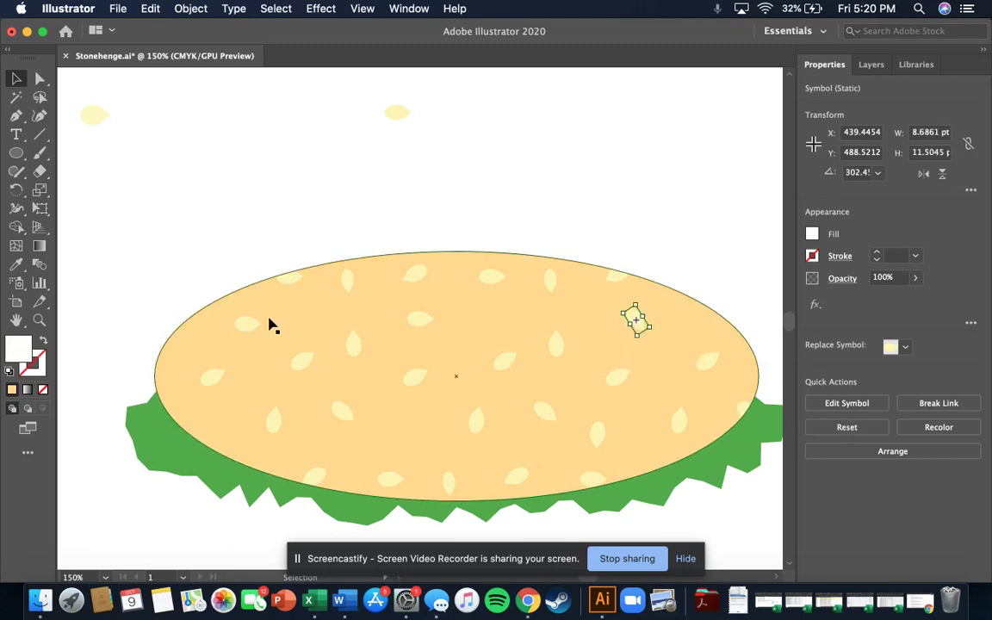
click(260, 325)
click(253, 326)
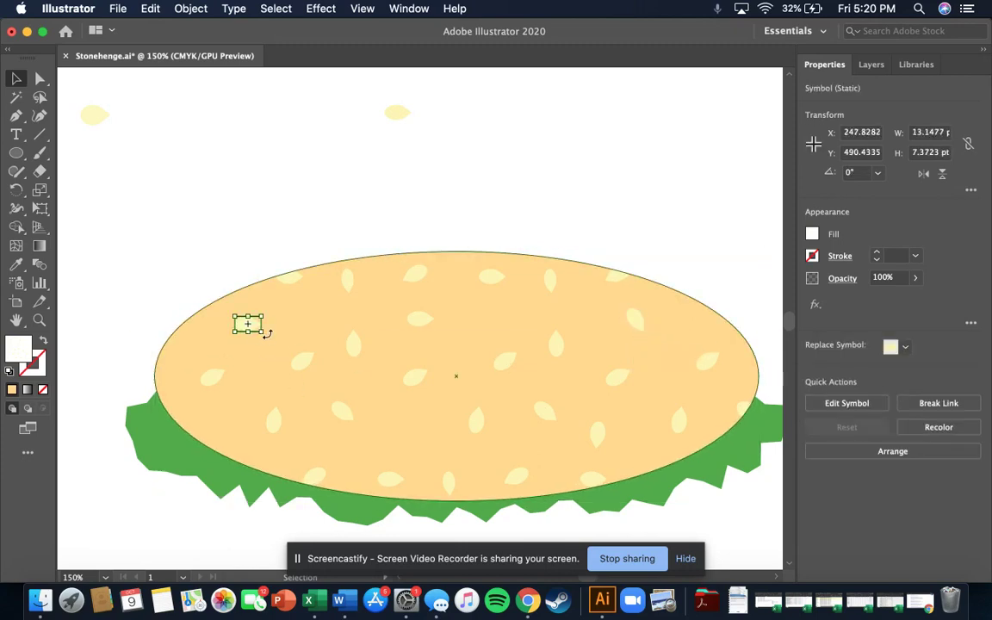
drag(267, 342, 261, 254)
click(256, 213)
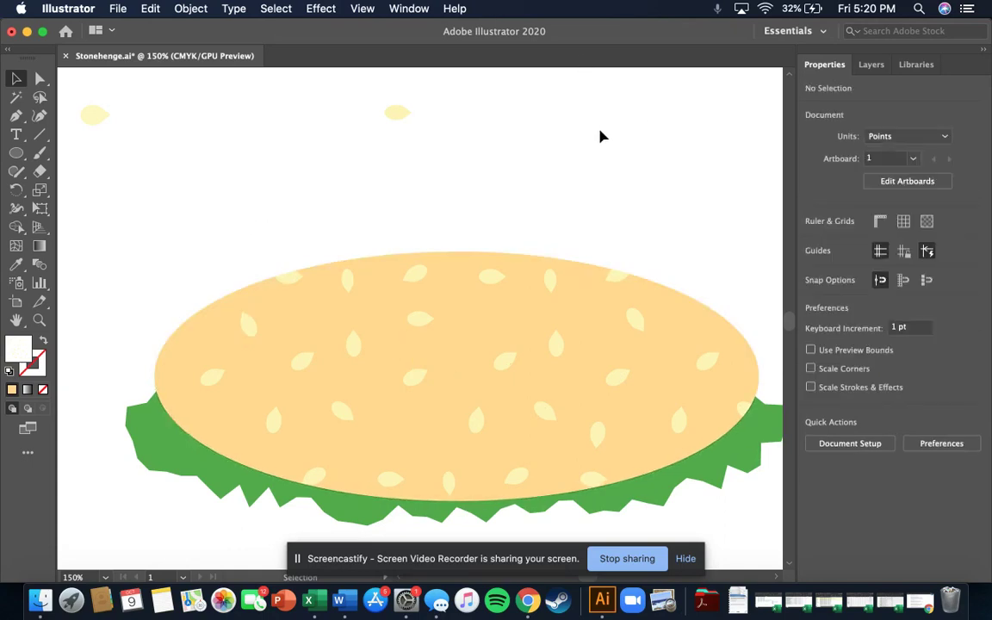
- Examine the two stacked bun ellipses and the layer objects they belong to
key(super+minus)
key(super+minus)
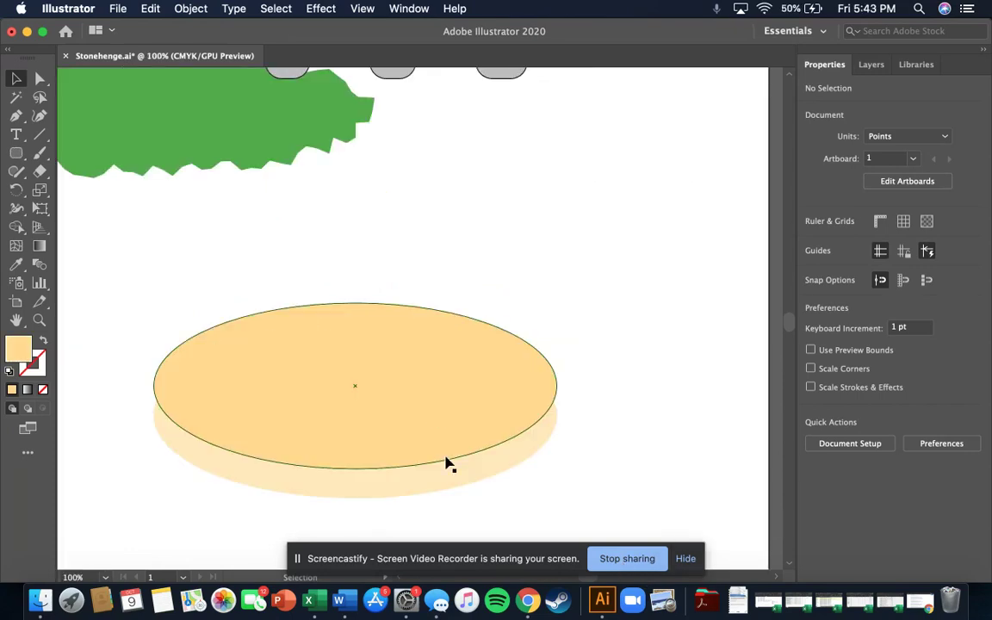
click(427, 433)
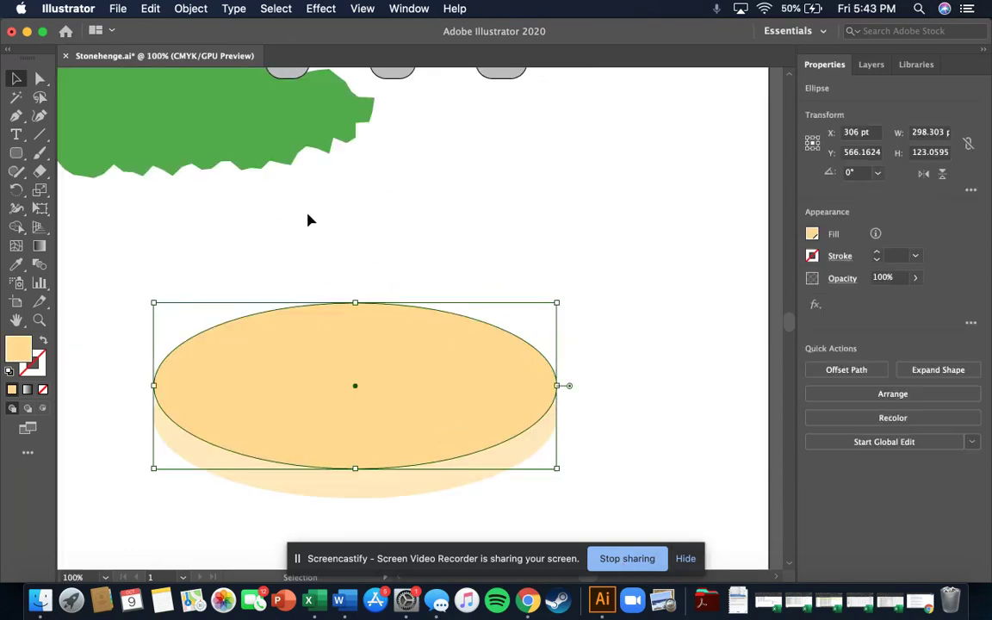
click(621, 249)
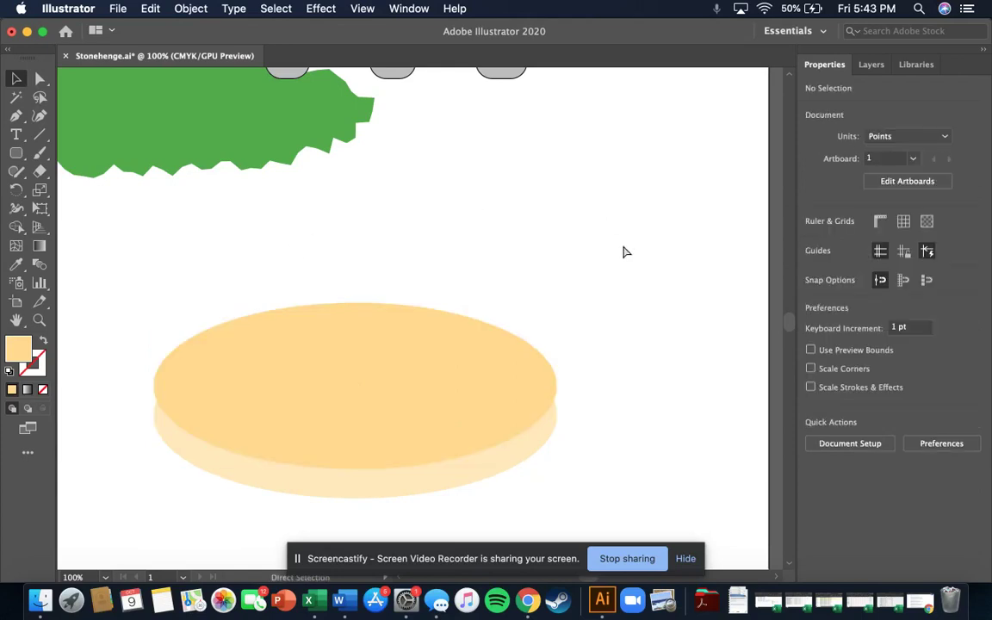
key(super+minus)
click(871, 63)
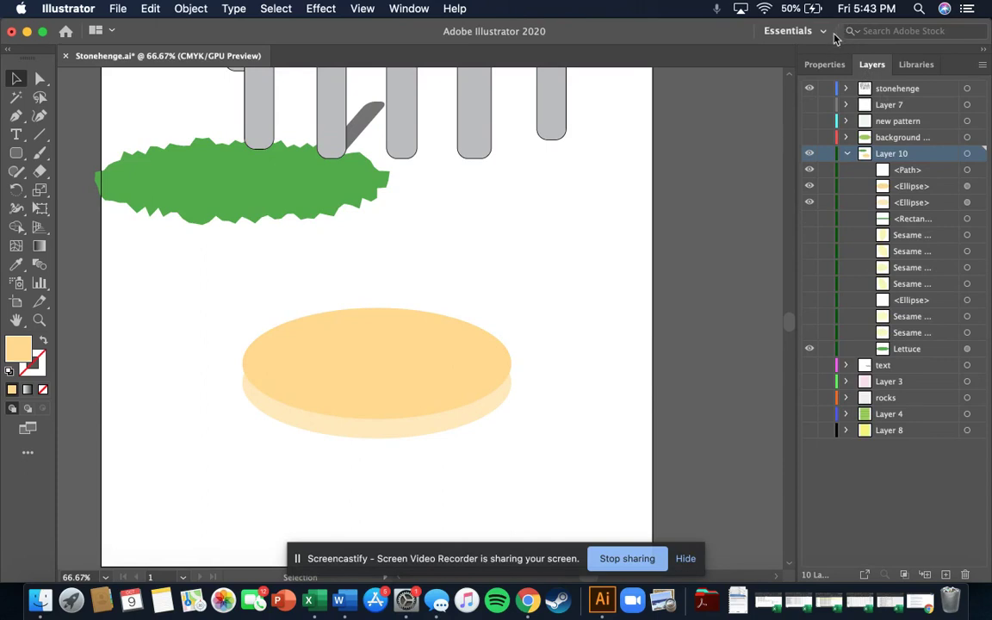
click(818, 64)
click(431, 377)
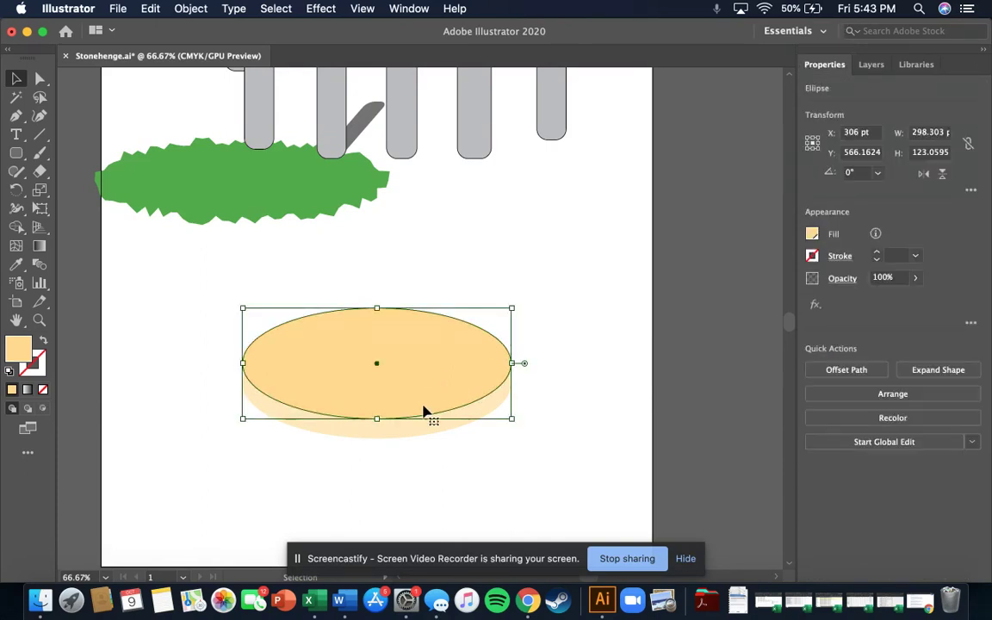
drag(422, 411, 339, 431)
click(456, 471)
click(429, 385)
key(super+equal)
click(160, 488)
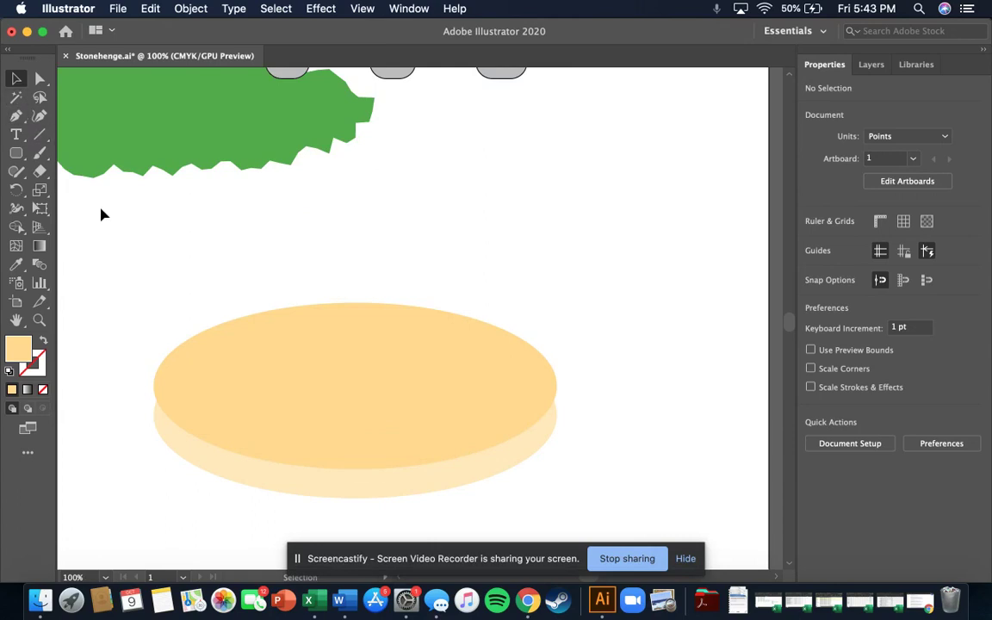
- Try to unite the two stacked bun ellipses into a single shape, and undo it
drag(138, 308, 639, 521)
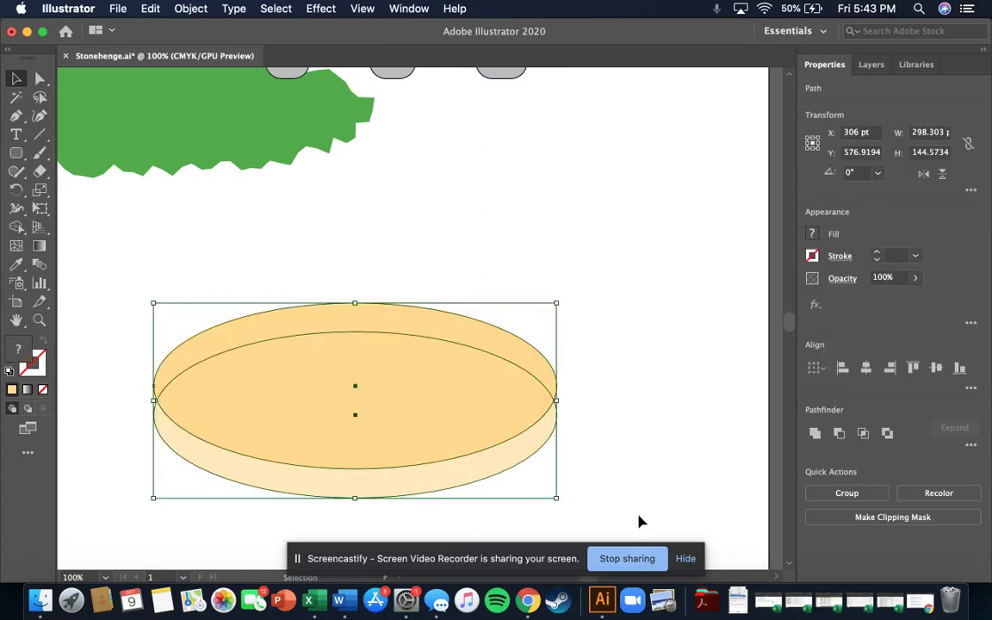
click(815, 435)
click(644, 451)
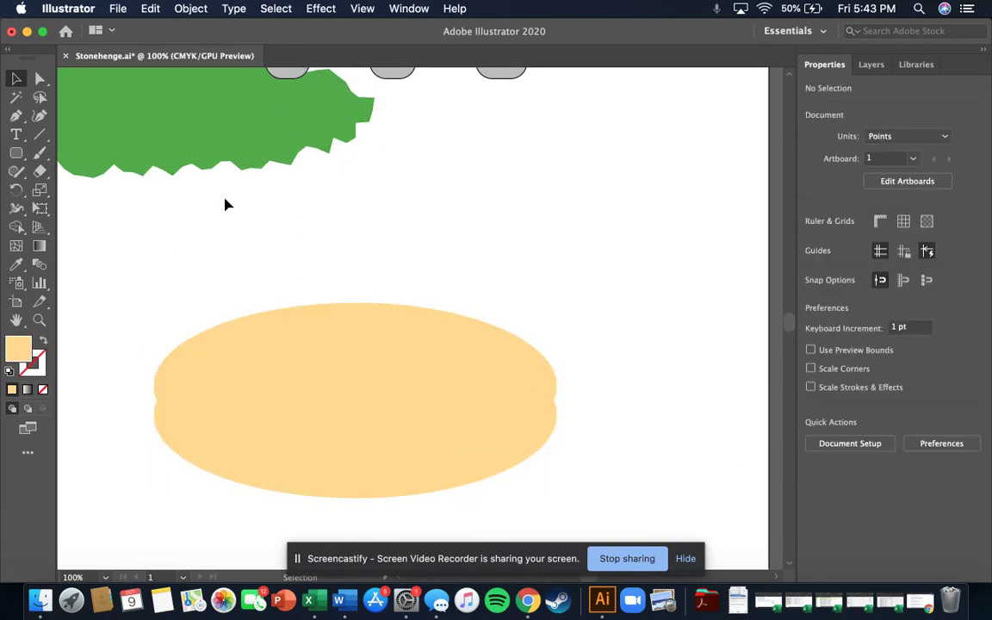
key(a)
key(super+z)
key(v)
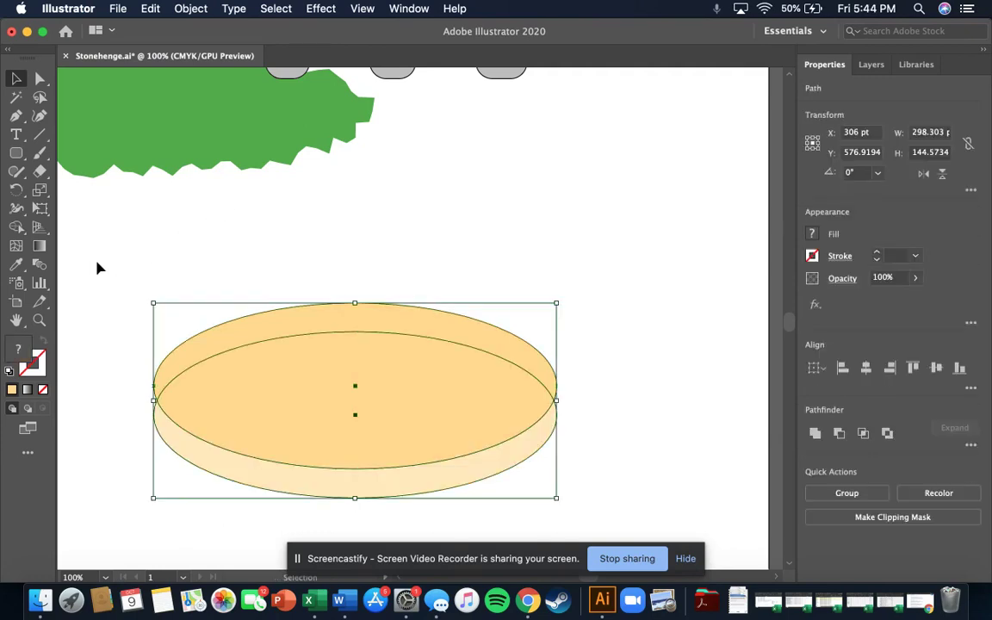
- Draw a thin triangular filler with the Pen tool between the left anchors of the two bun ellipses and their intersection
click(147, 307)
drag(172, 410, 155, 416)
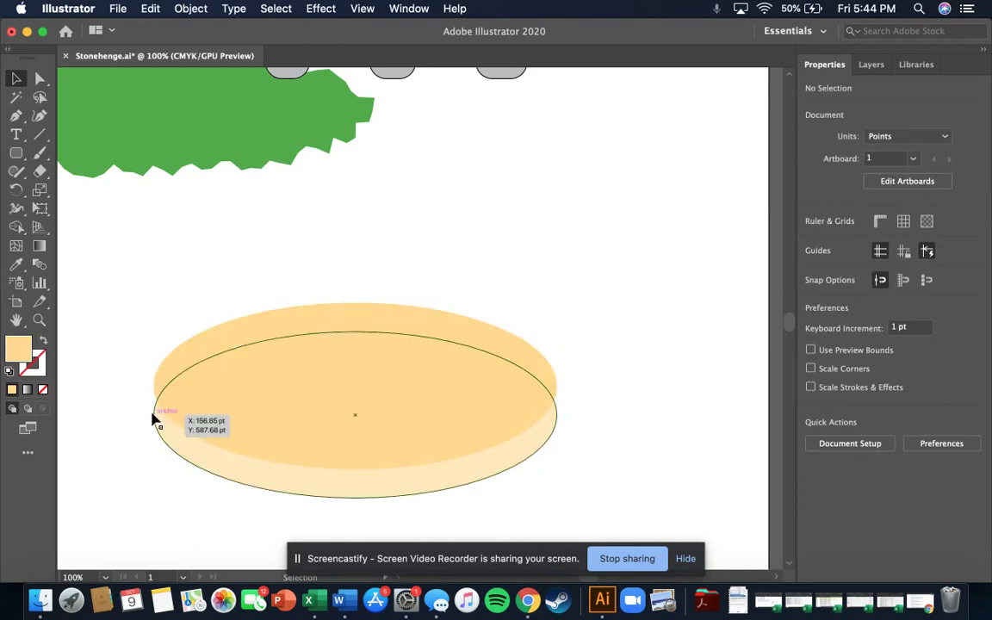
click(15, 115)
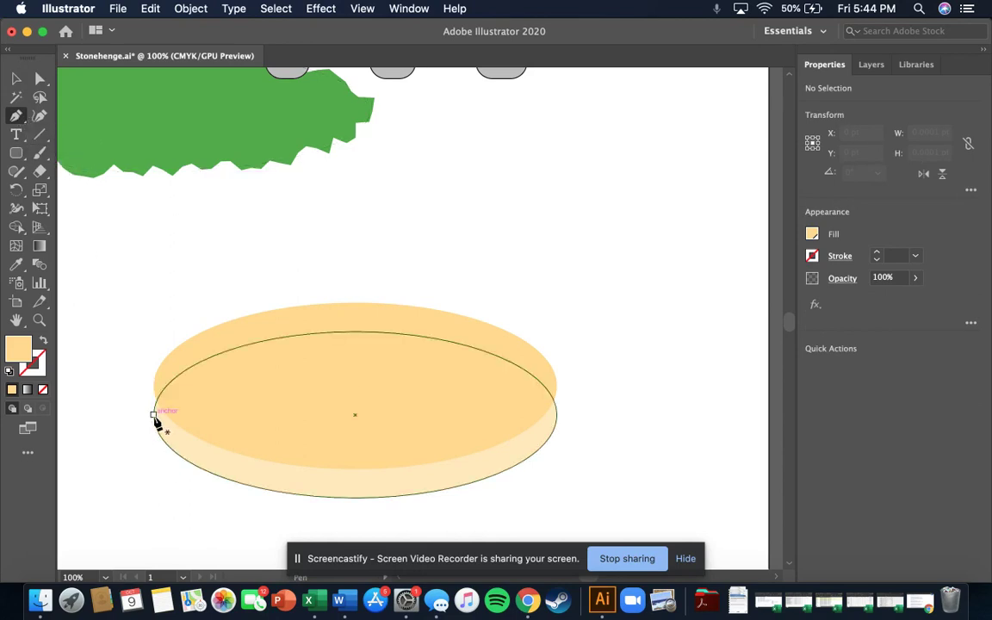
mouse_move(156, 418)
mouse_down()
mouse_move(156, 388)
mouse_move(155, 415)
mouse_up()
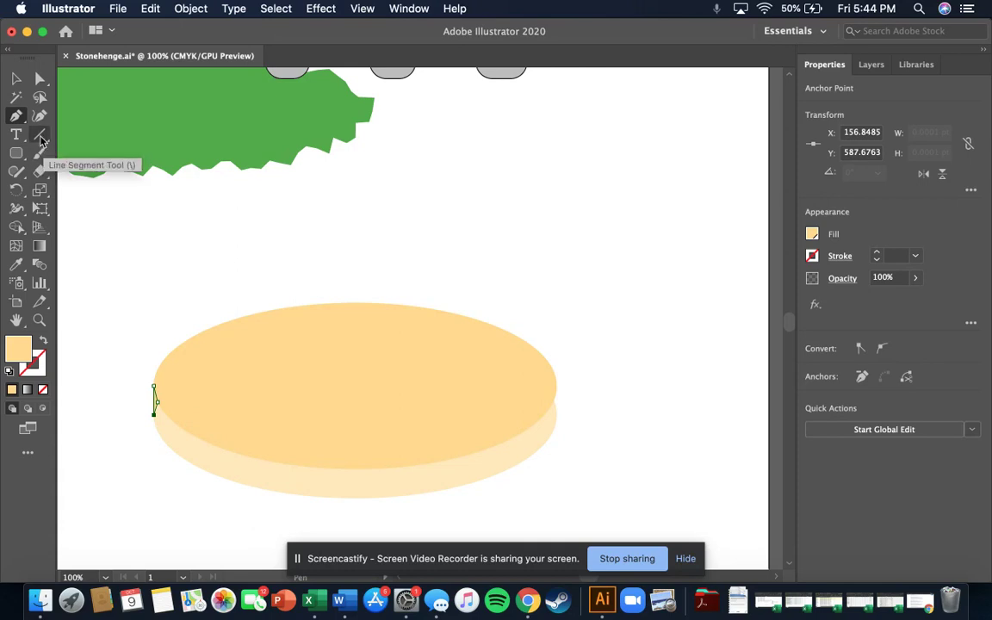
click(15, 79)
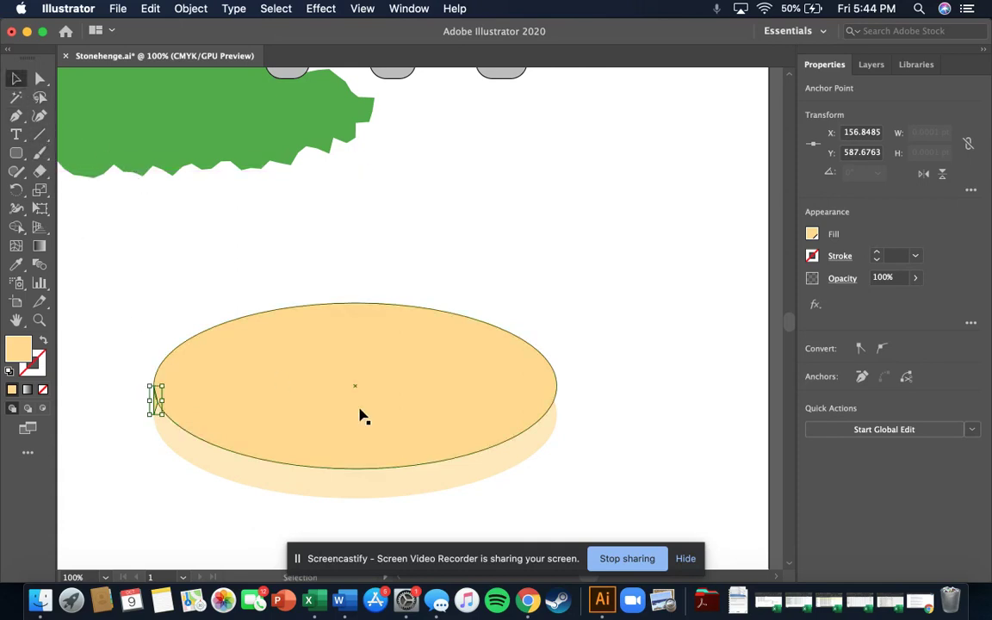
- Draw a matching filler triangle about 2.3 pt wide and 21.5 pt high between the right anchors of the two ellipses
click(16, 116)
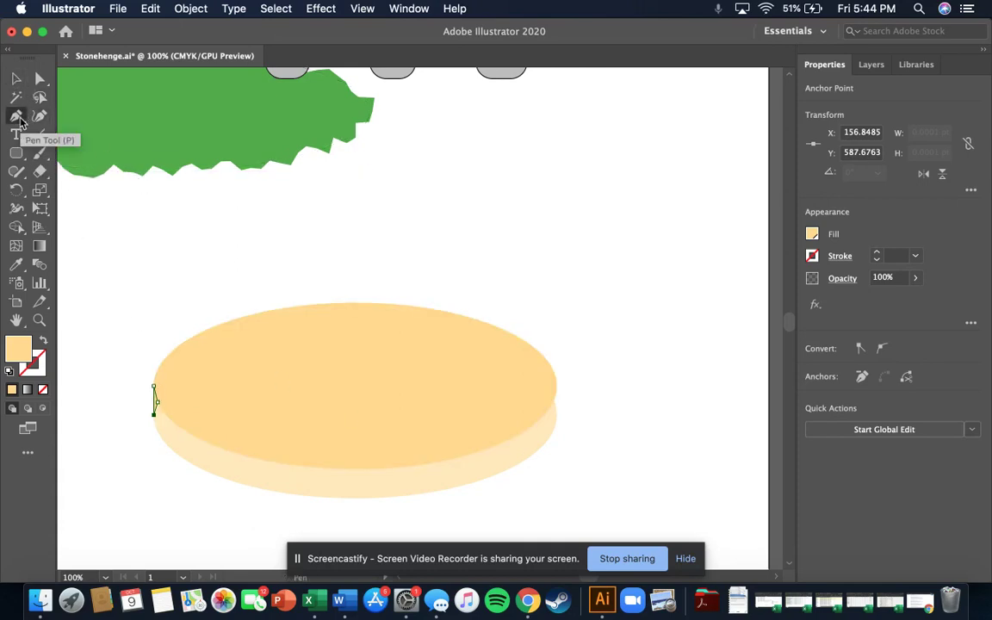
click(556, 387)
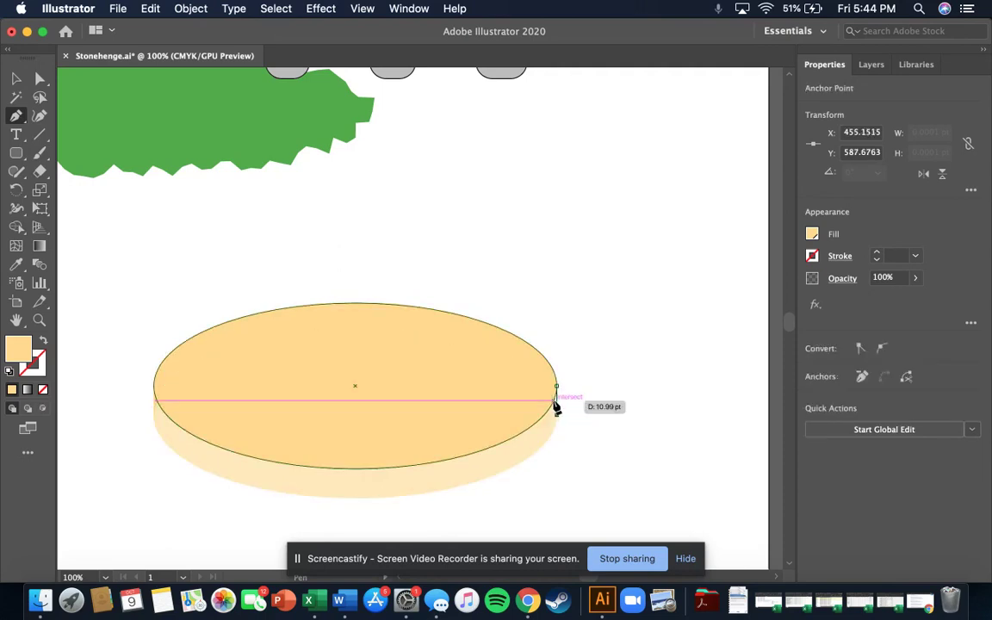
click(556, 414)
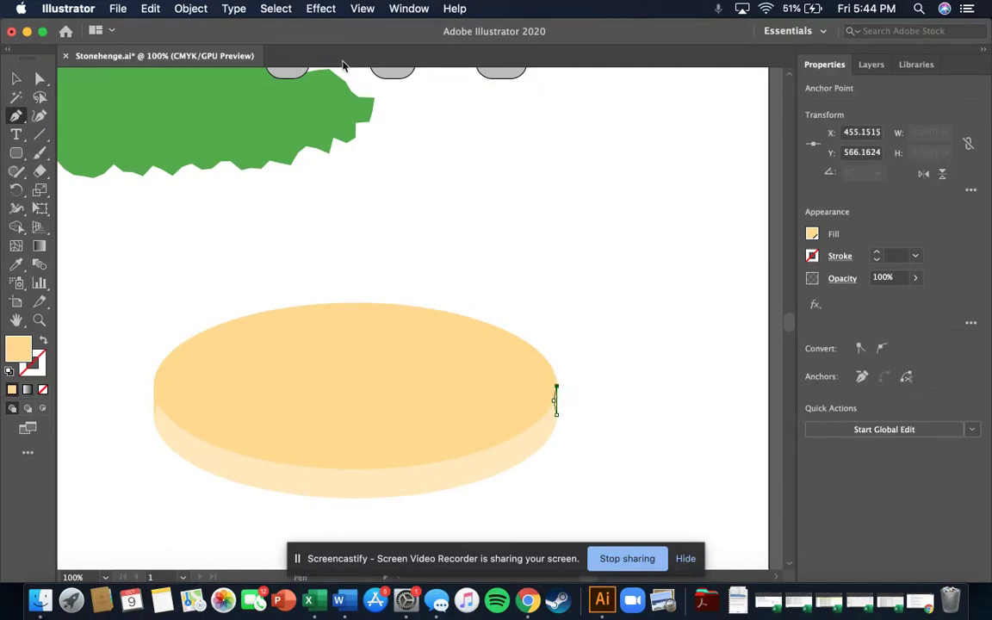
click(16, 78)
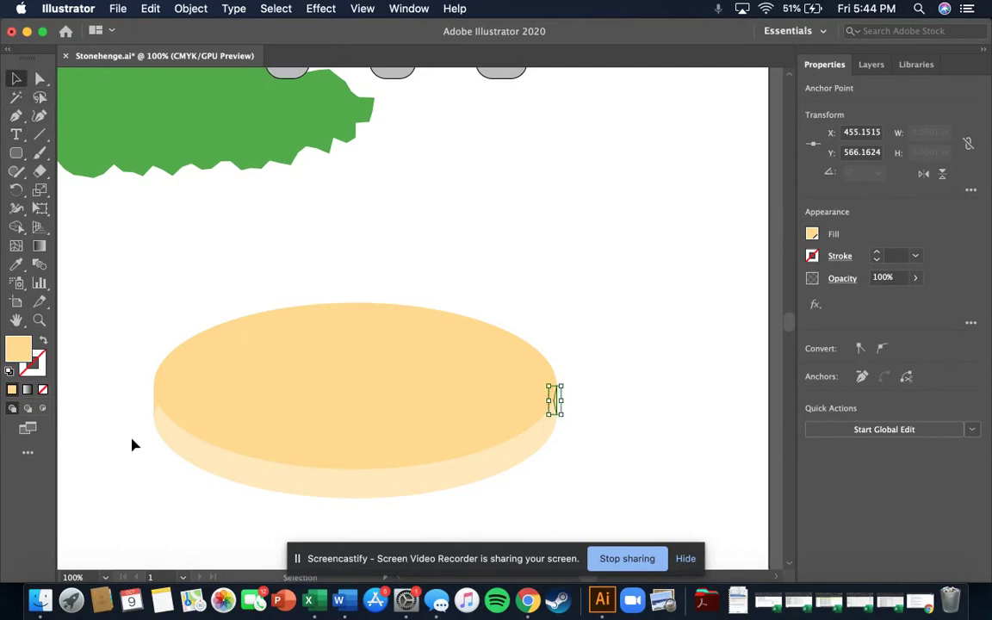
- Try to shift the right filler triangle slightly outward and up in a 600% close-up, and undo the move
key(a)
key(super+equal)
key(super+equal)
key(super+equal)
key(super+equal)
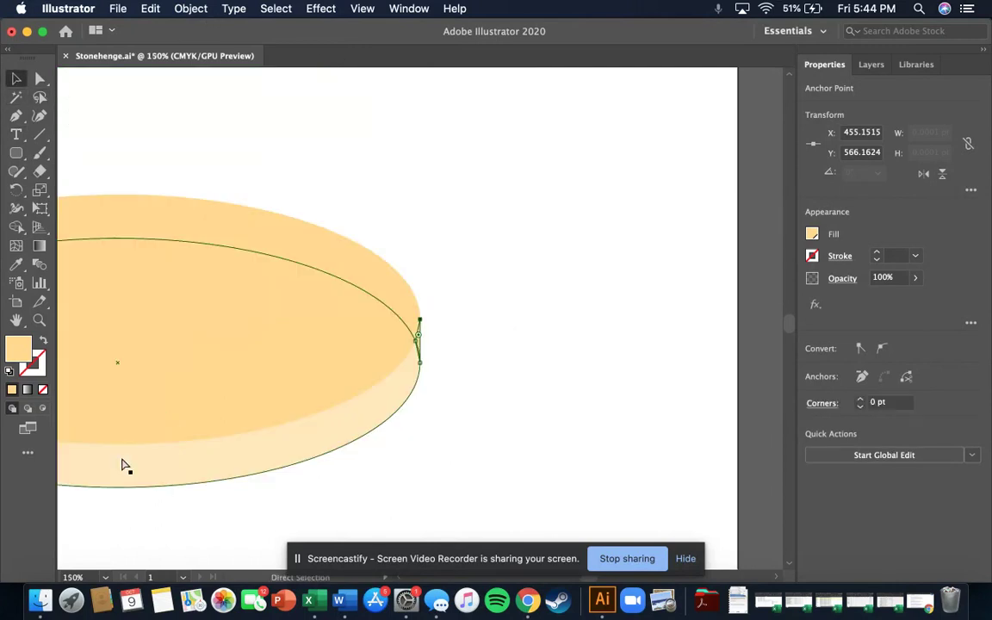
key(super+equal)
key(v)
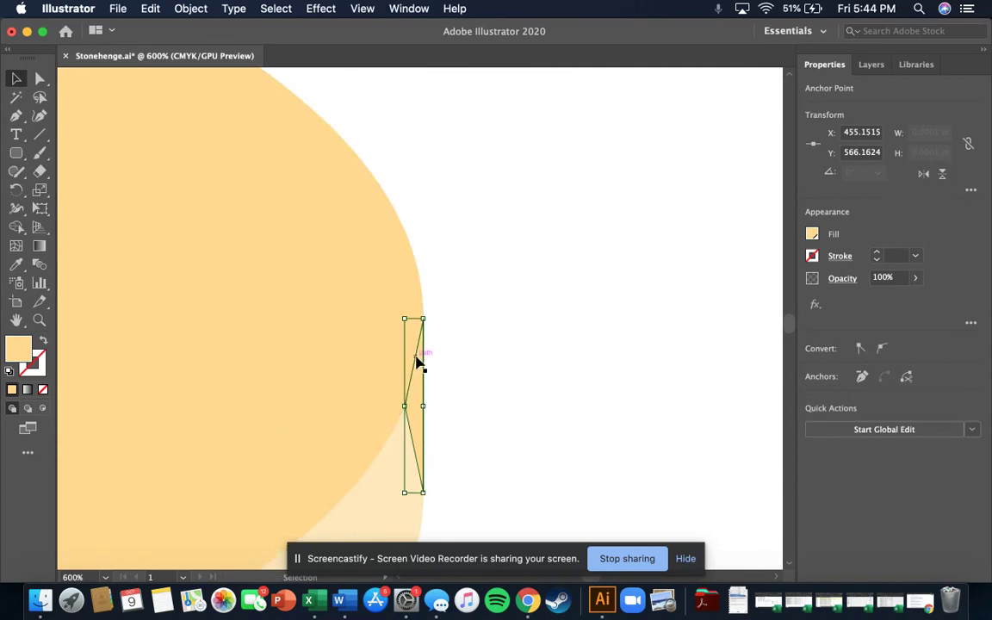
drag(418, 364, 420, 340)
click(472, 253)
click(121, 8)
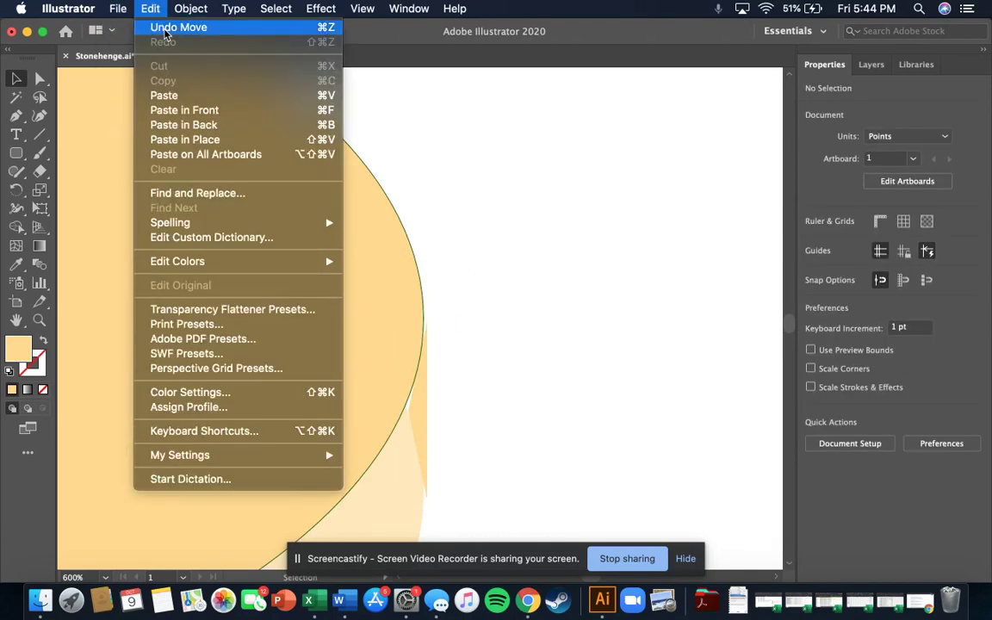
click(168, 27)
click(459, 394)
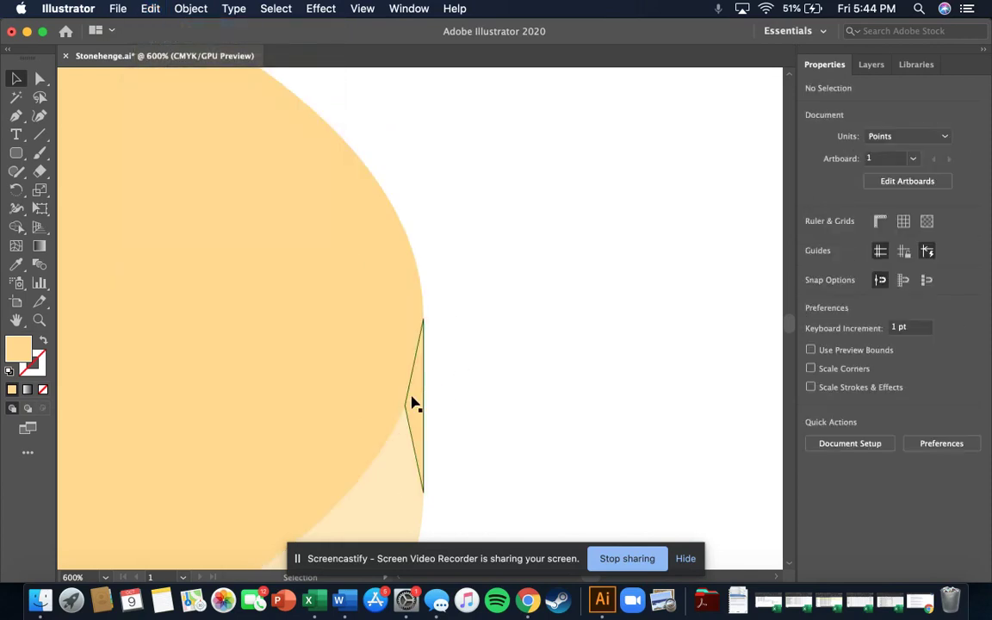
click(415, 399)
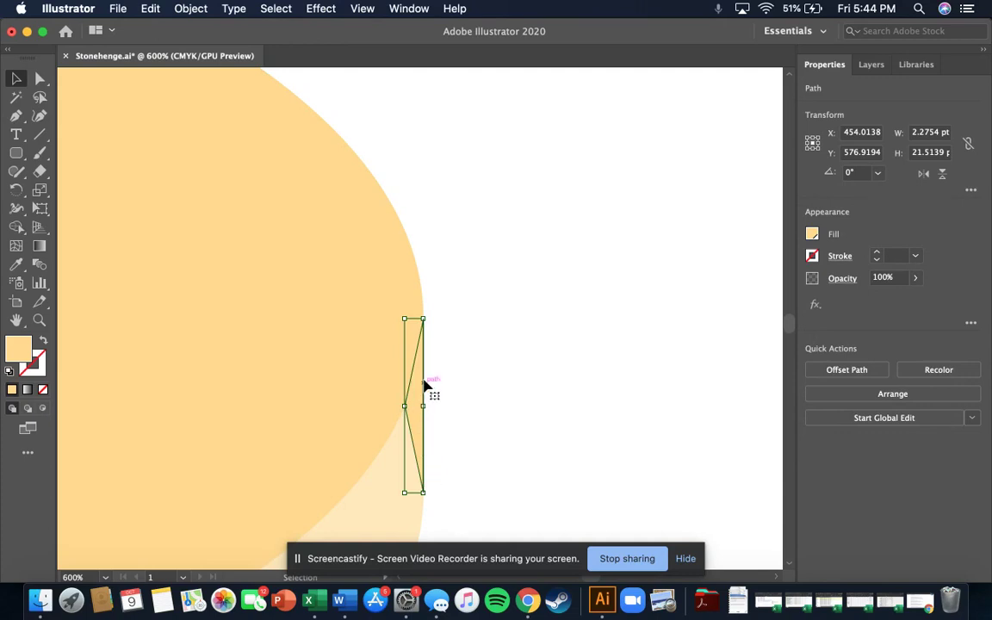
click(813, 235)
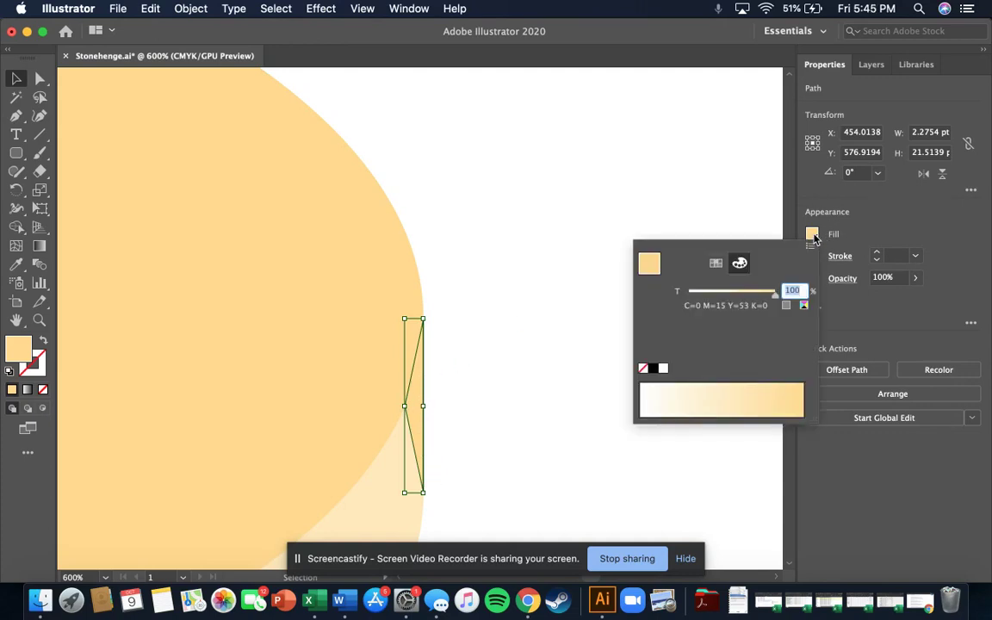
key(Escape)
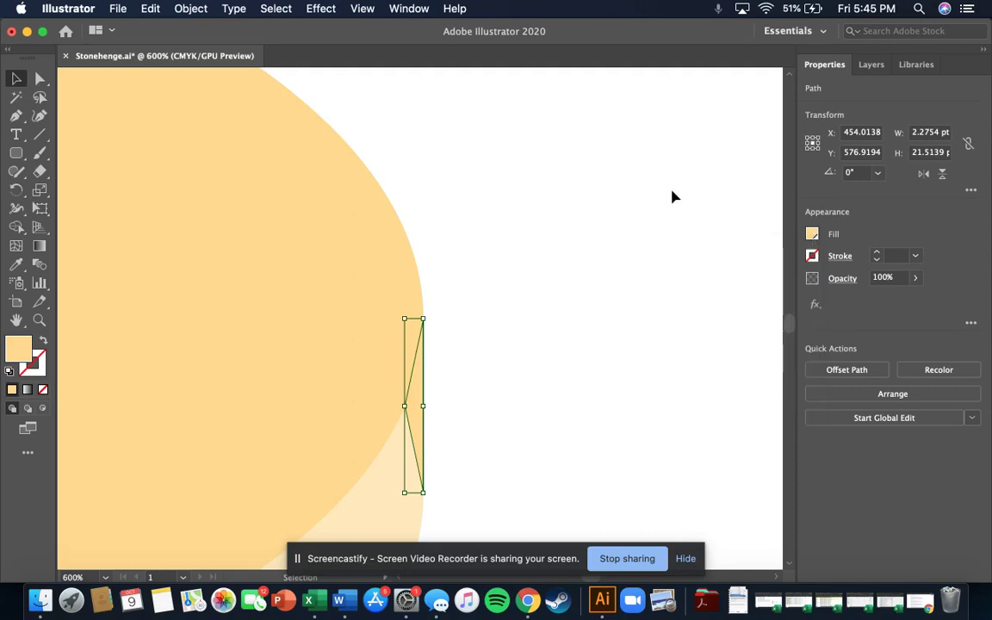
- Save the lower bun ellipse's light cream fill as a new colour swatch
click(364, 524)
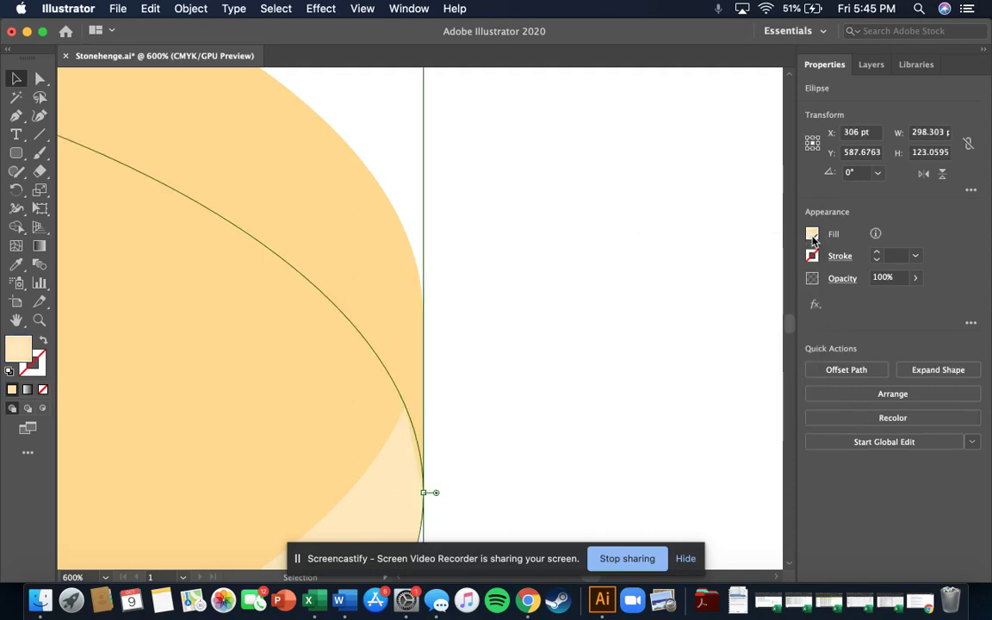
click(812, 238)
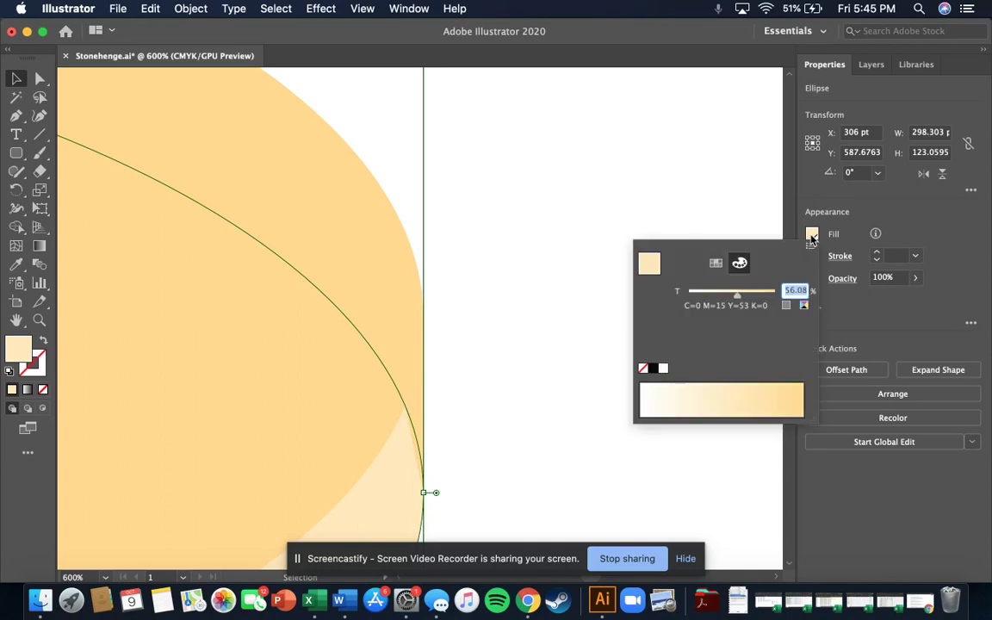
click(715, 263)
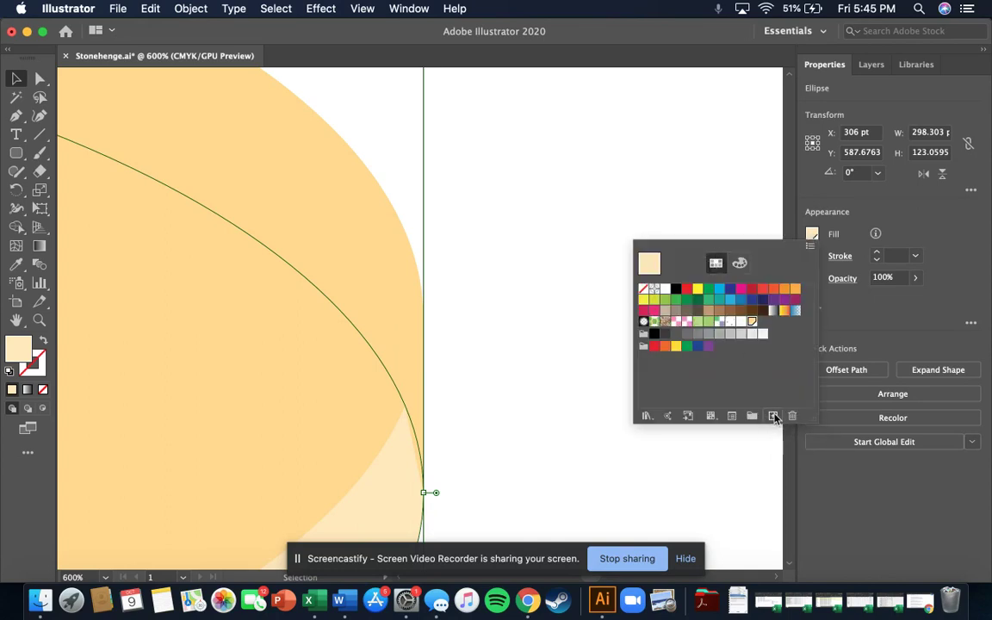
click(773, 416)
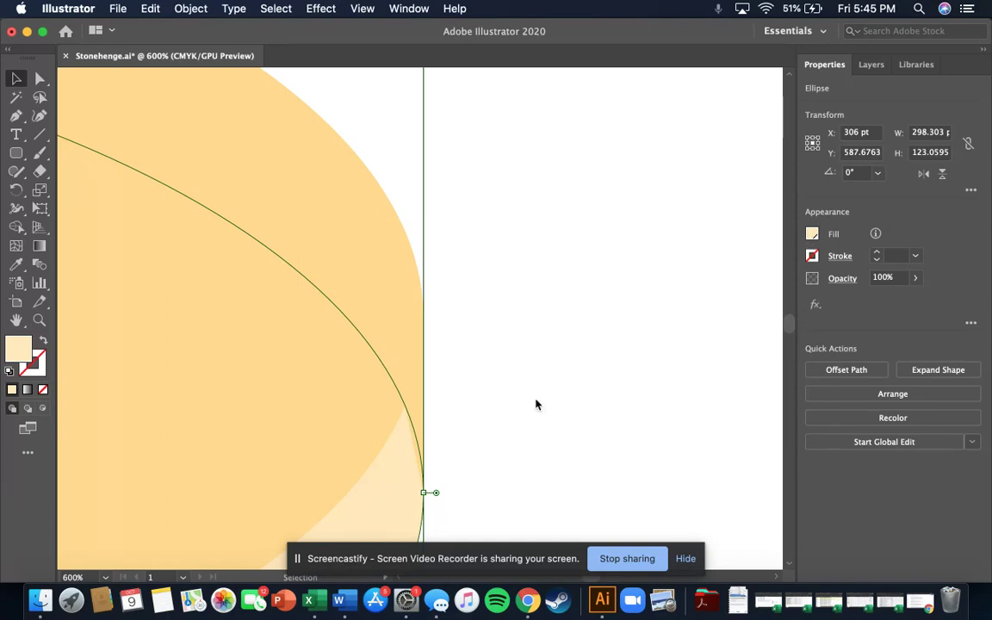
- Fill the right filler triangle with the newly saved light cream swatch
click(414, 409)
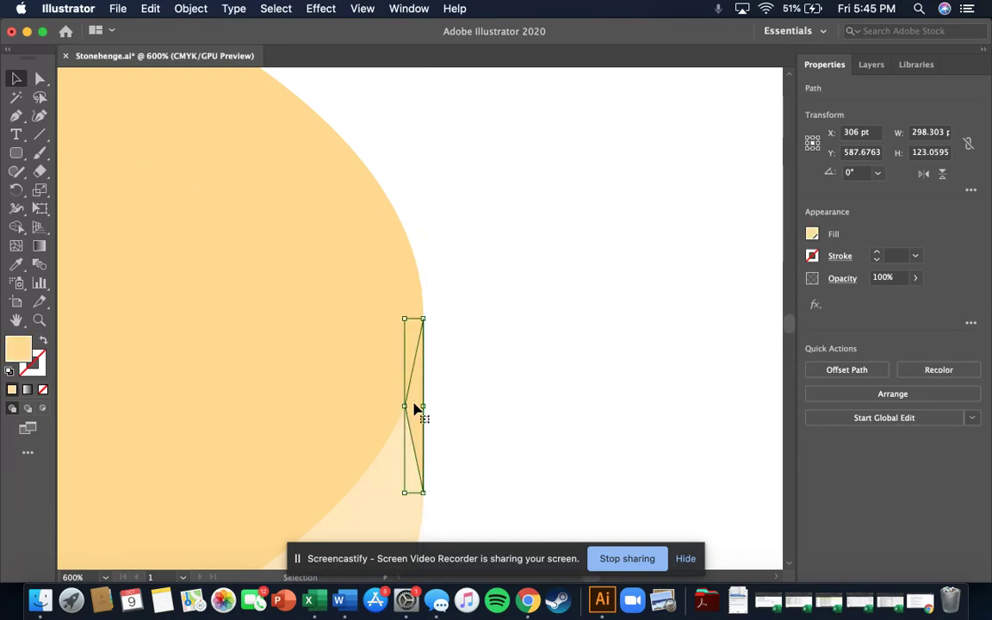
click(812, 235)
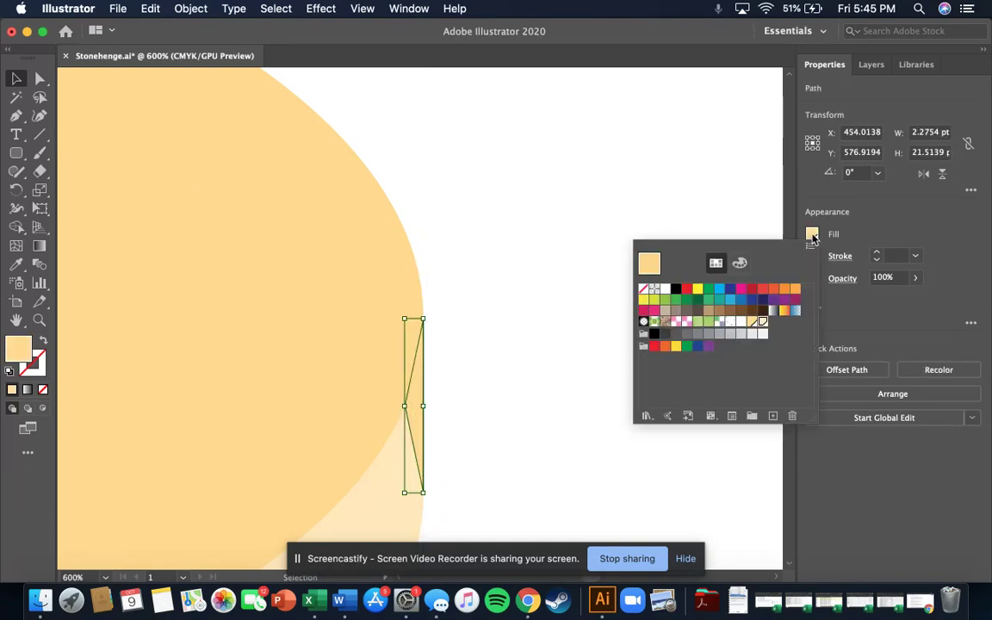
click(762, 323)
click(502, 442)
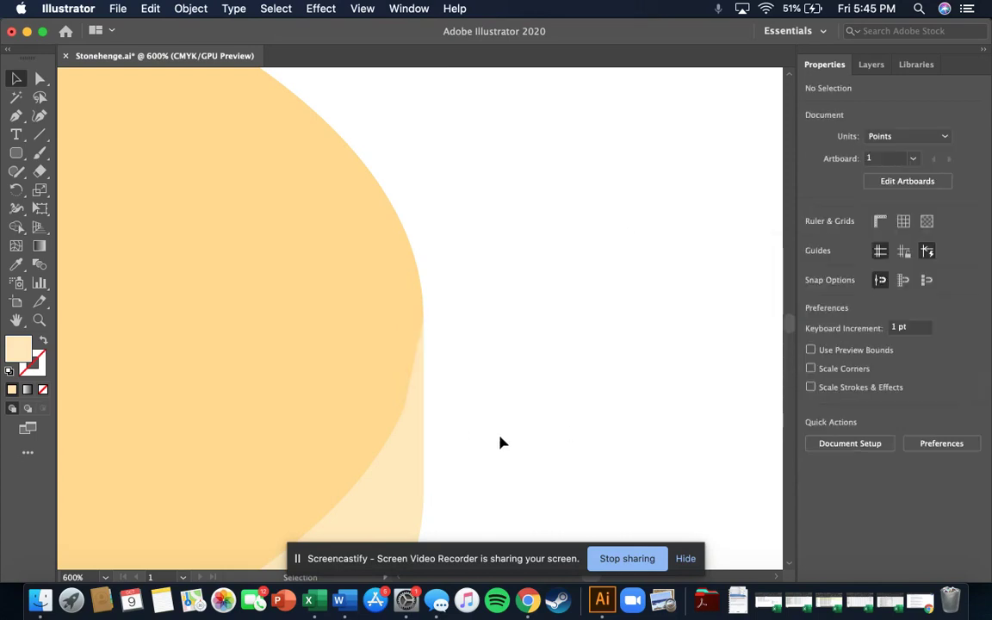
- Recolour the left filler triangle with the same light cream swatch as the bun's side
scroll(506, 469, down, 5)
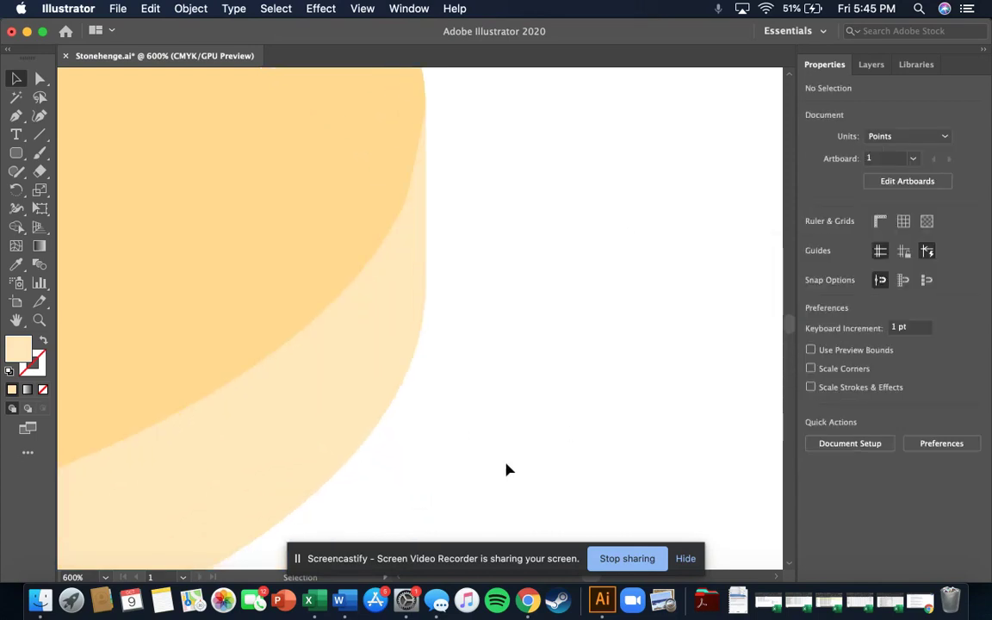
key(super+minus)
key(super+minus)
key(super+minus)
key(super+minus)
key(super+minus)
key(super+minus)
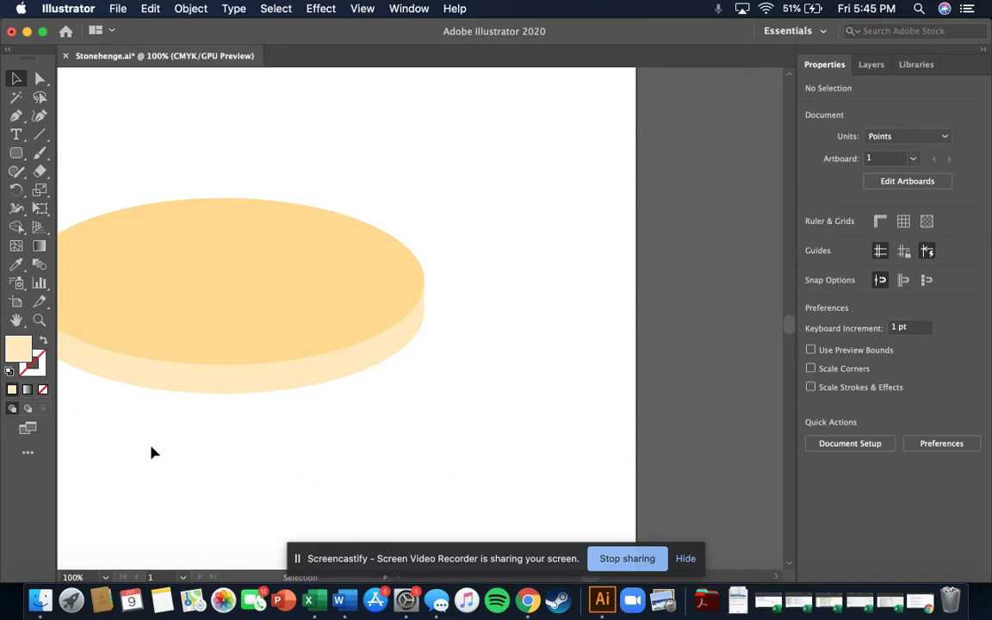
scroll(147, 451, left, 4)
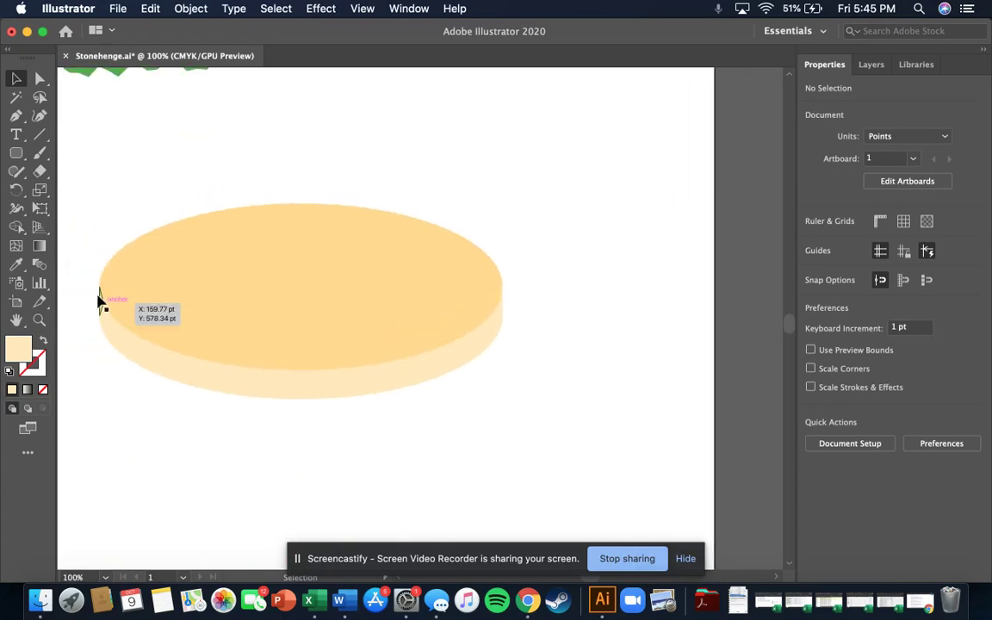
click(100, 302)
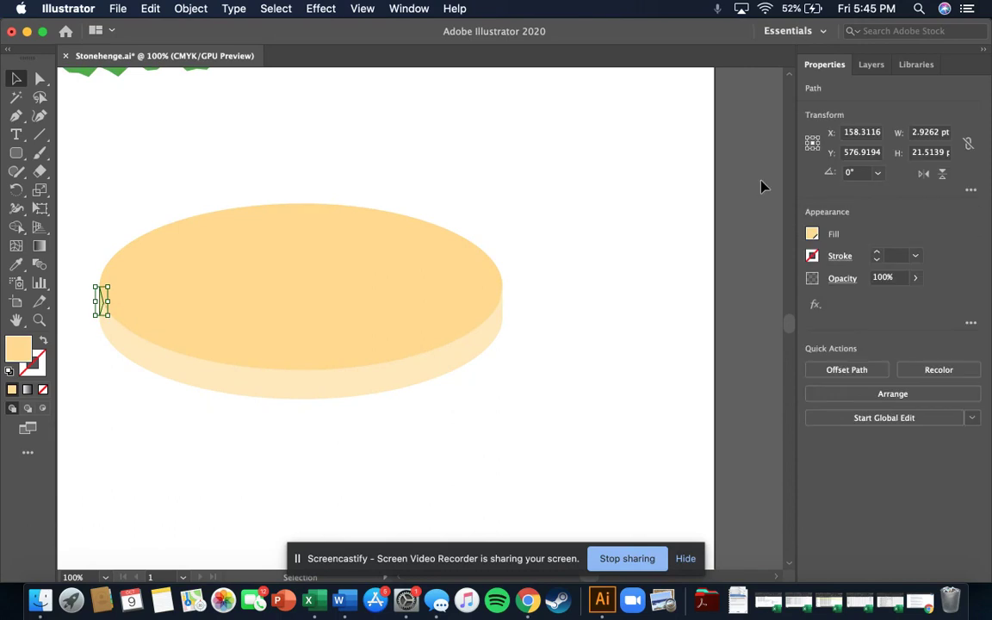
click(813, 234)
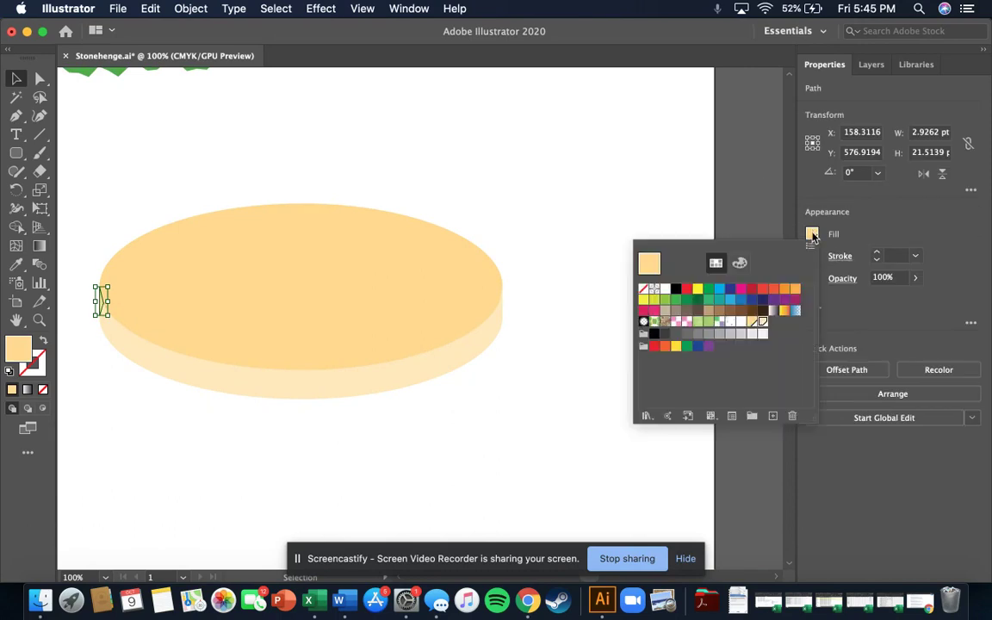
click(761, 323)
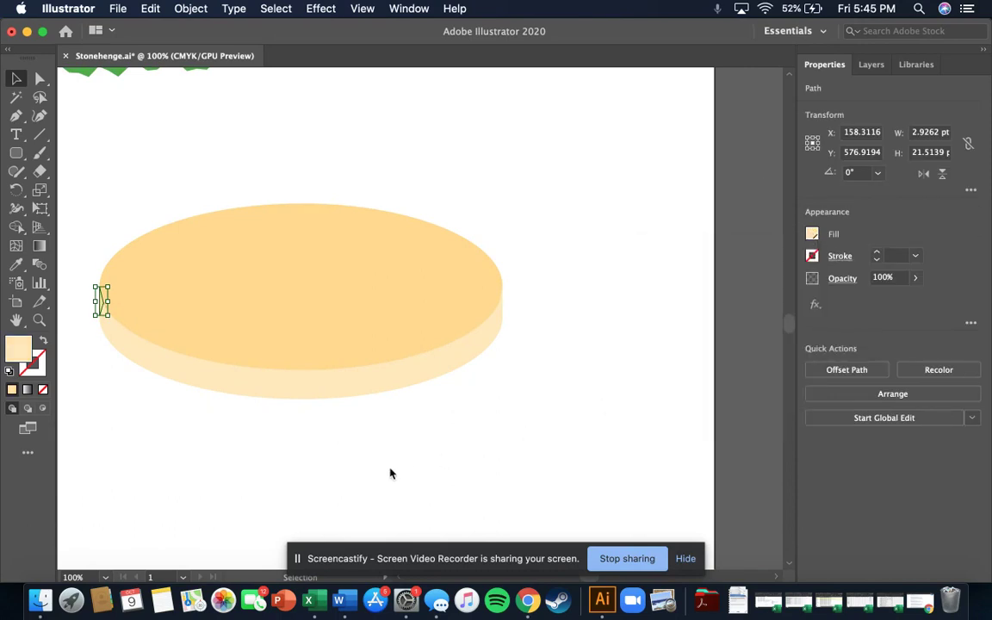
click(313, 469)
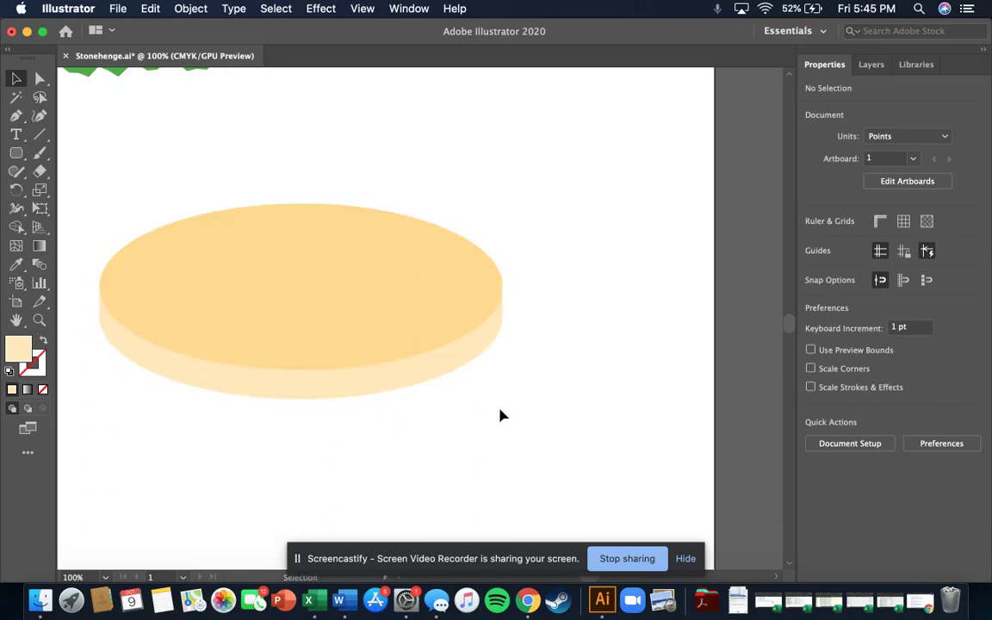
- Try to blend both bun ellipses together with the two filler triangles, and undo the blend
drag(499, 410, 295, 190)
click(657, 433)
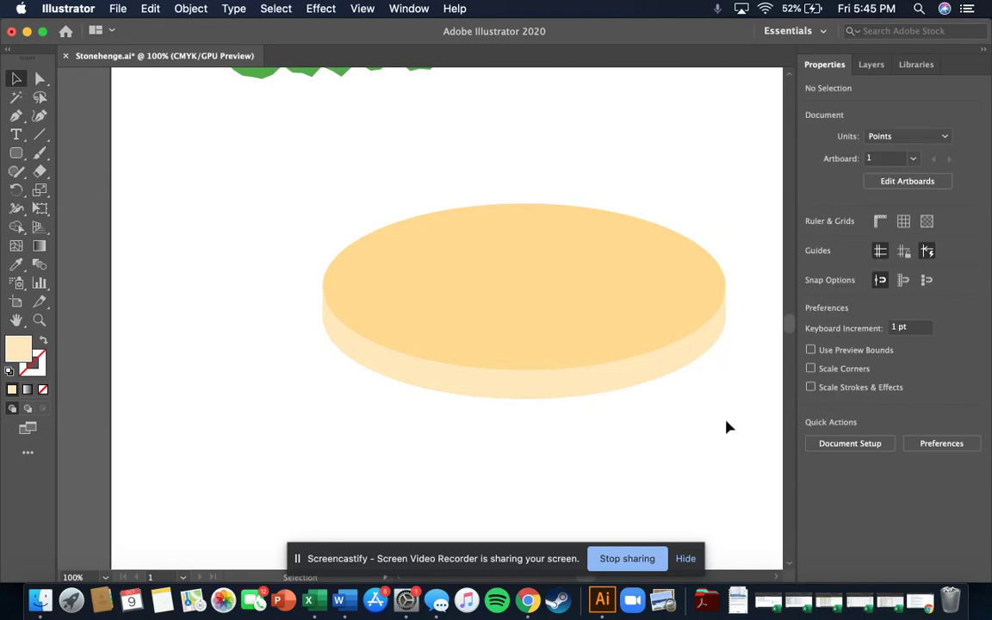
drag(760, 417, 237, 203)
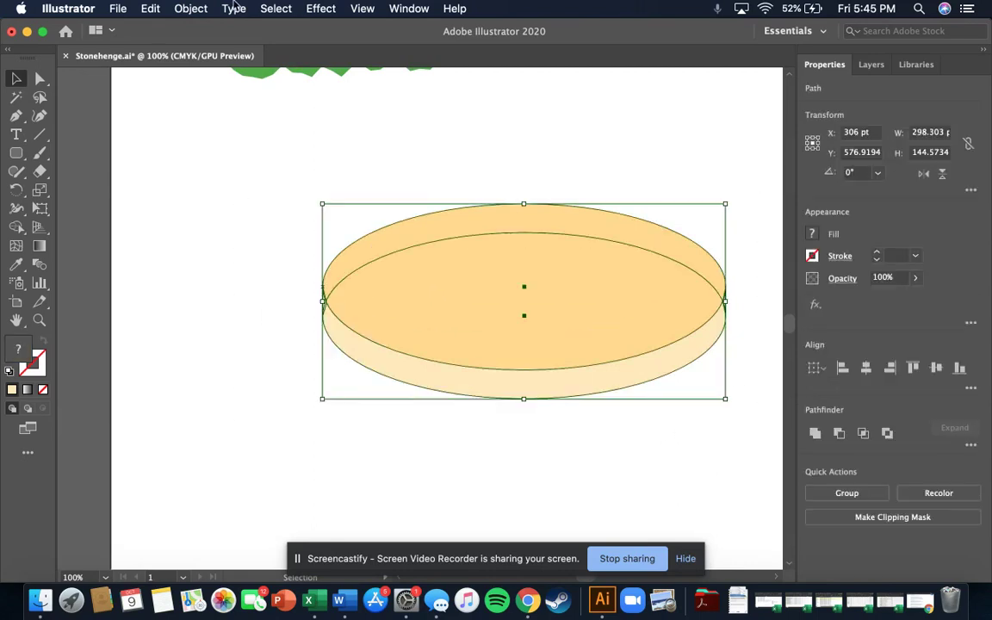
click(319, 8)
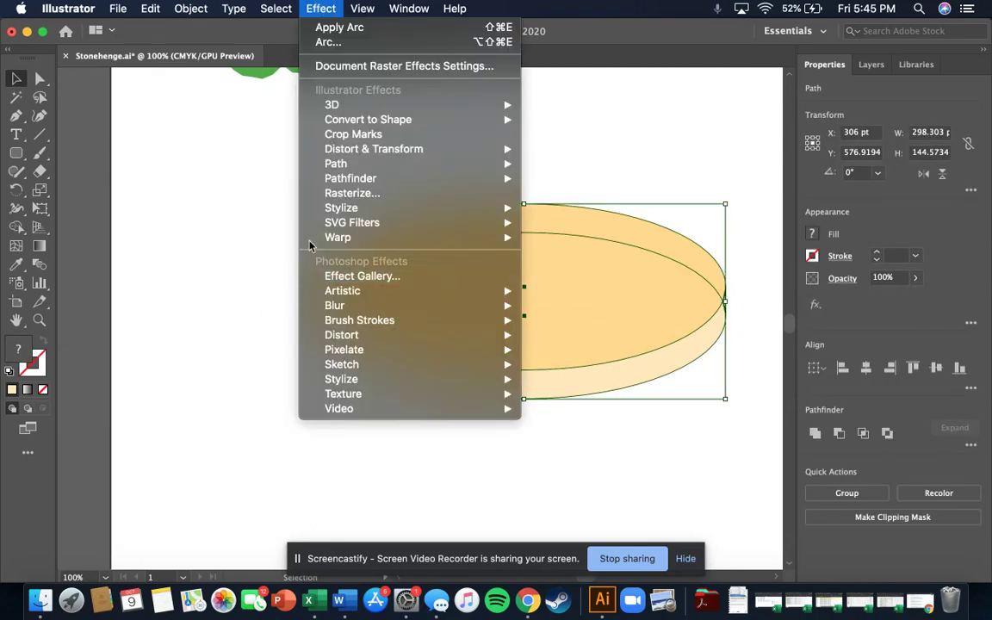
mouse_move(190, 9)
mouse_move(221, 396)
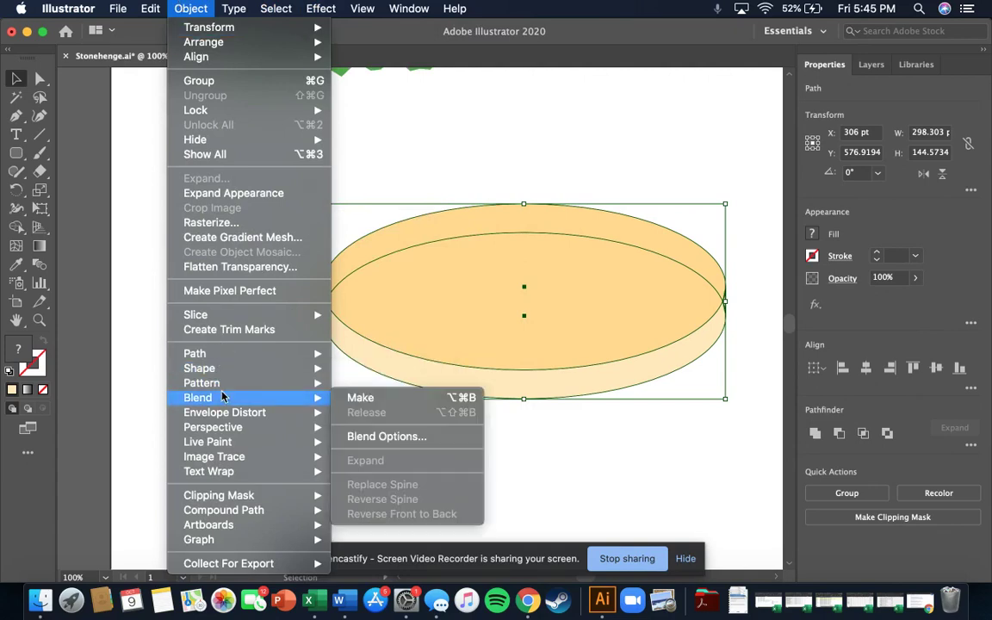
click(390, 398)
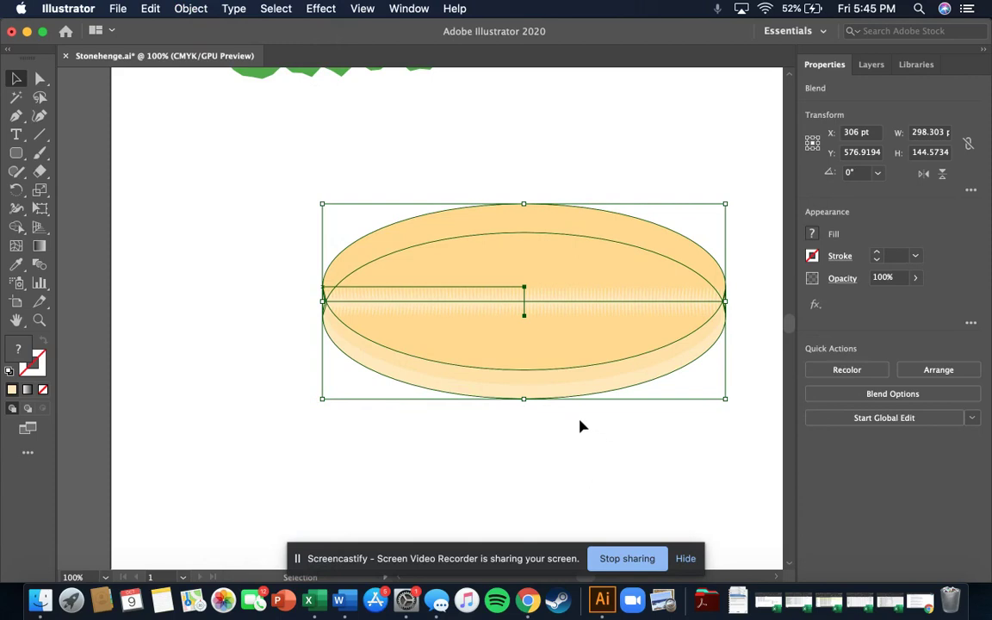
click(540, 442)
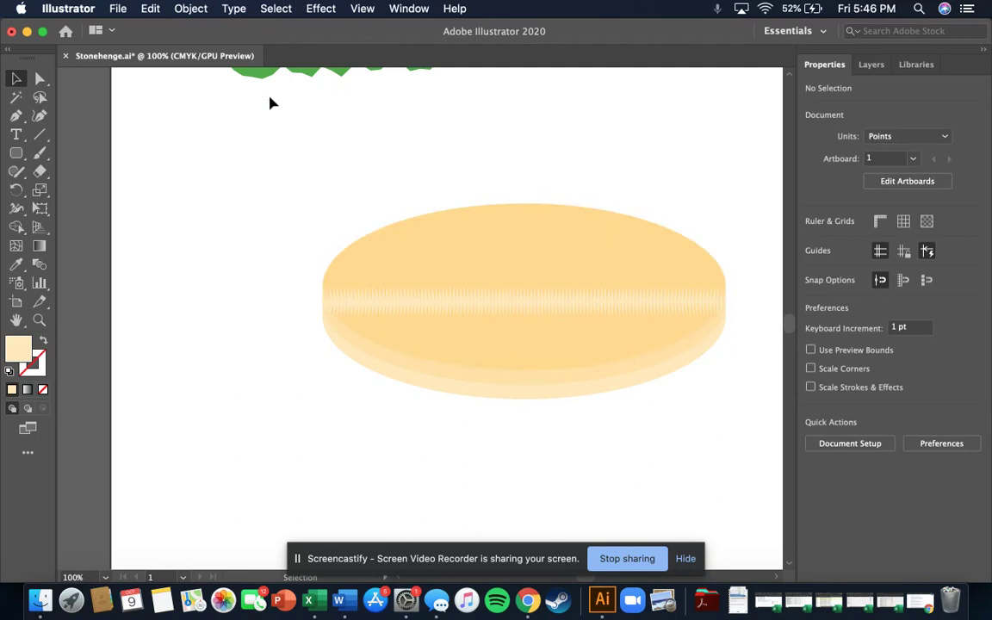
key(super+z)
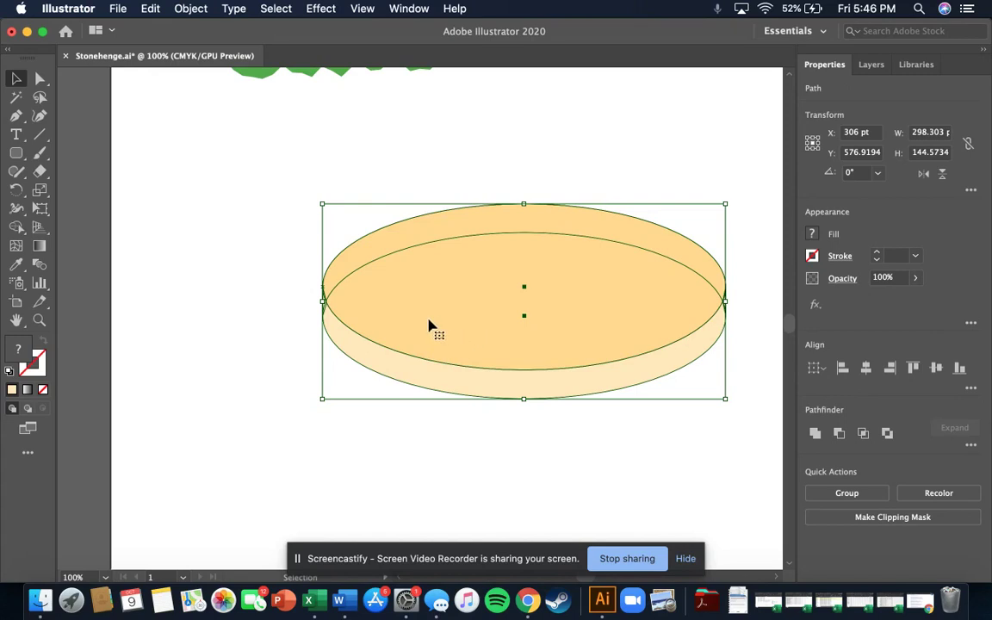
click(516, 485)
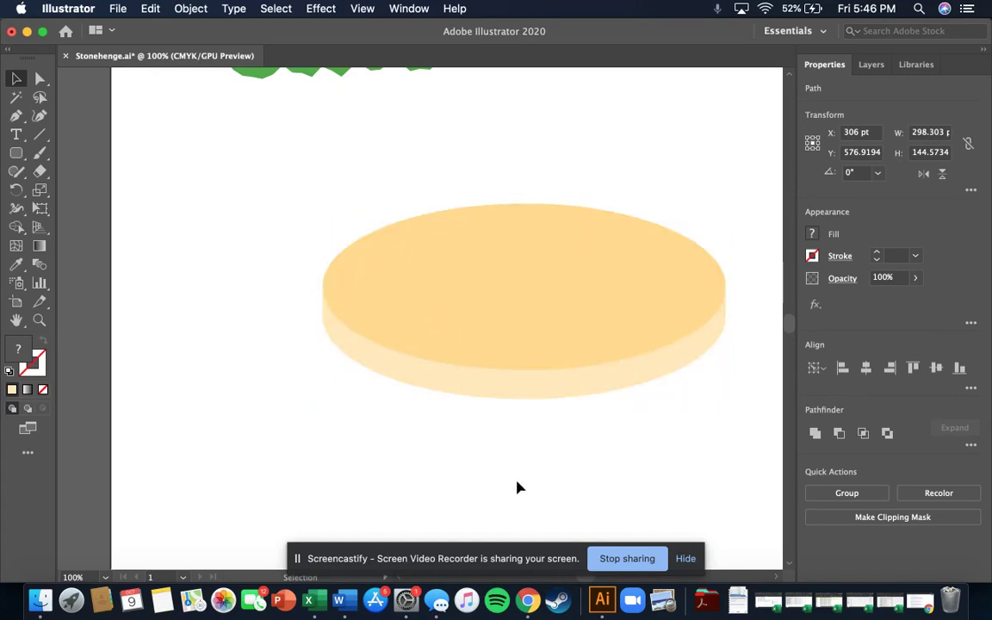
- Set the blend spacing to Smooth Color in the Blend Options with all the bun shapes selected
drag(233, 121, 746, 452)
click(178, 8)
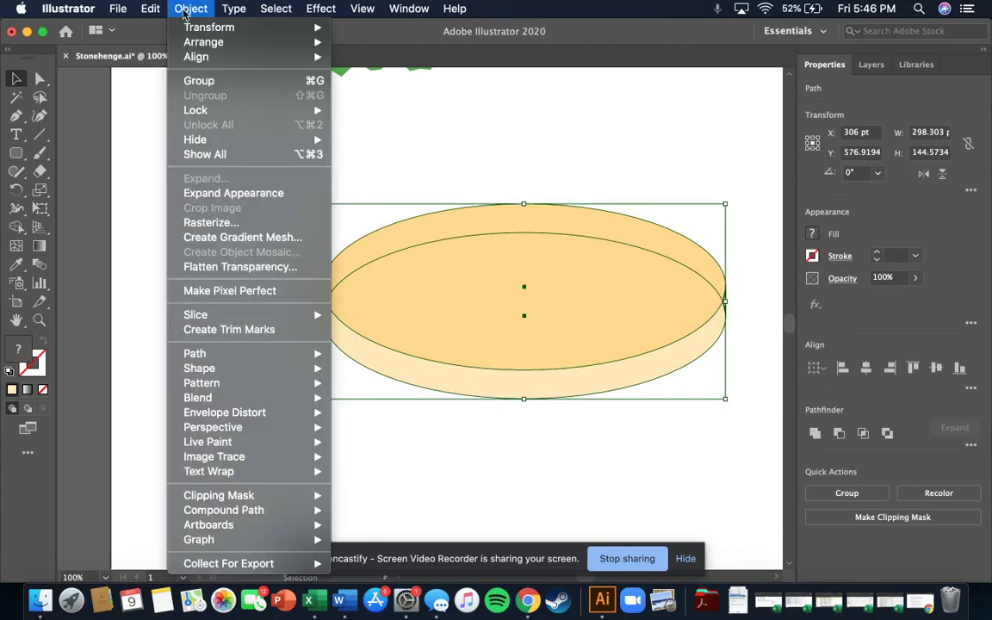
mouse_move(262, 399)
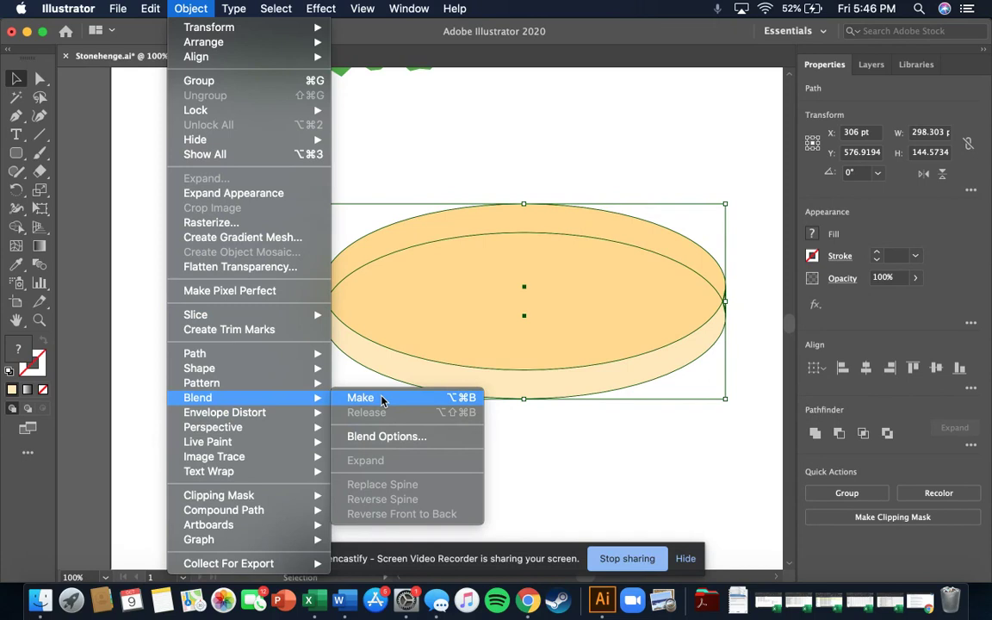
click(384, 436)
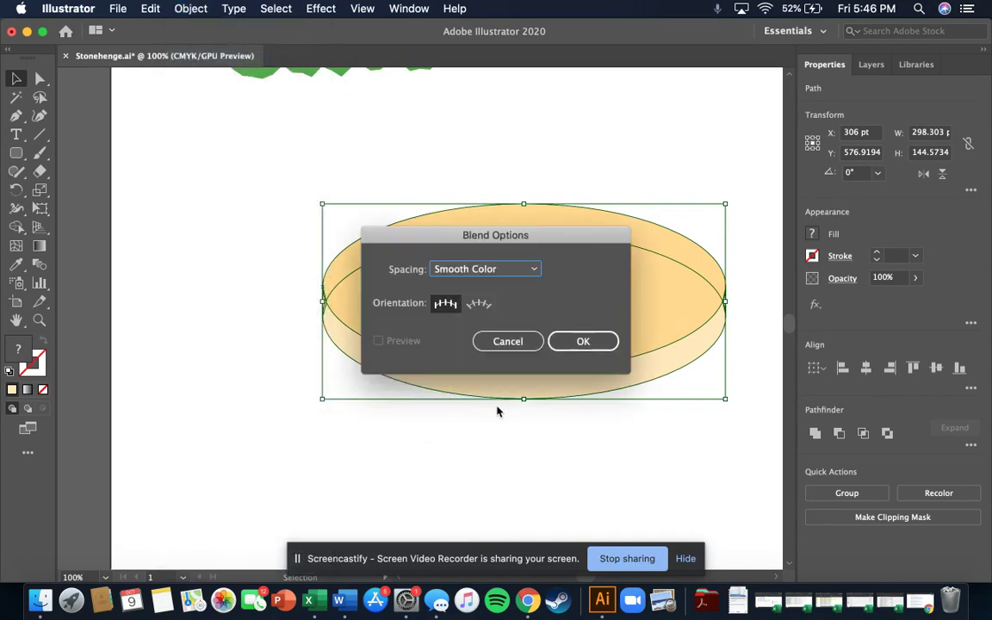
drag(516, 234, 254, 152)
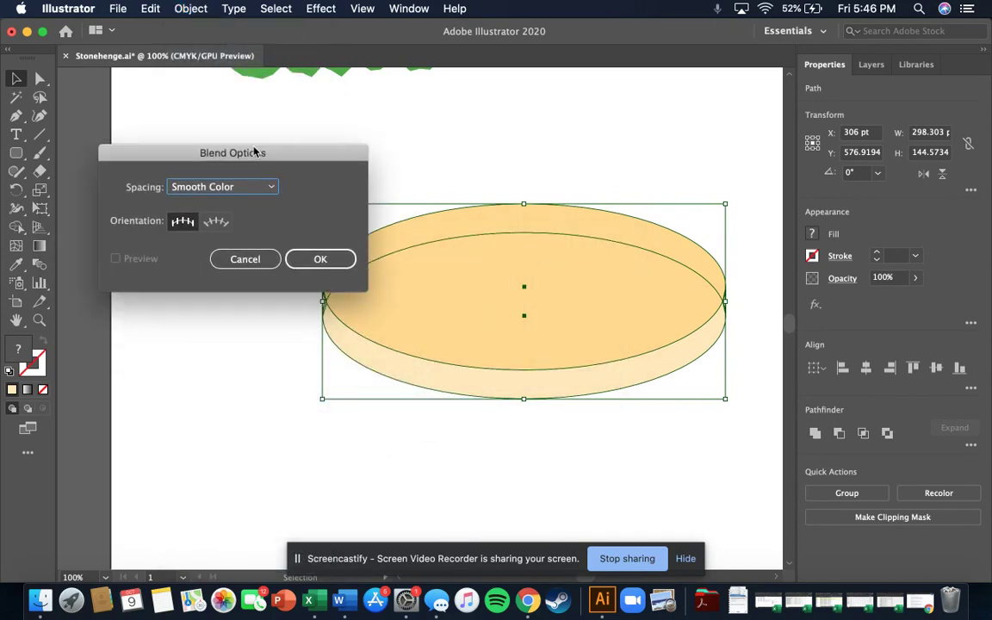
click(273, 187)
click(273, 187)
click(320, 259)
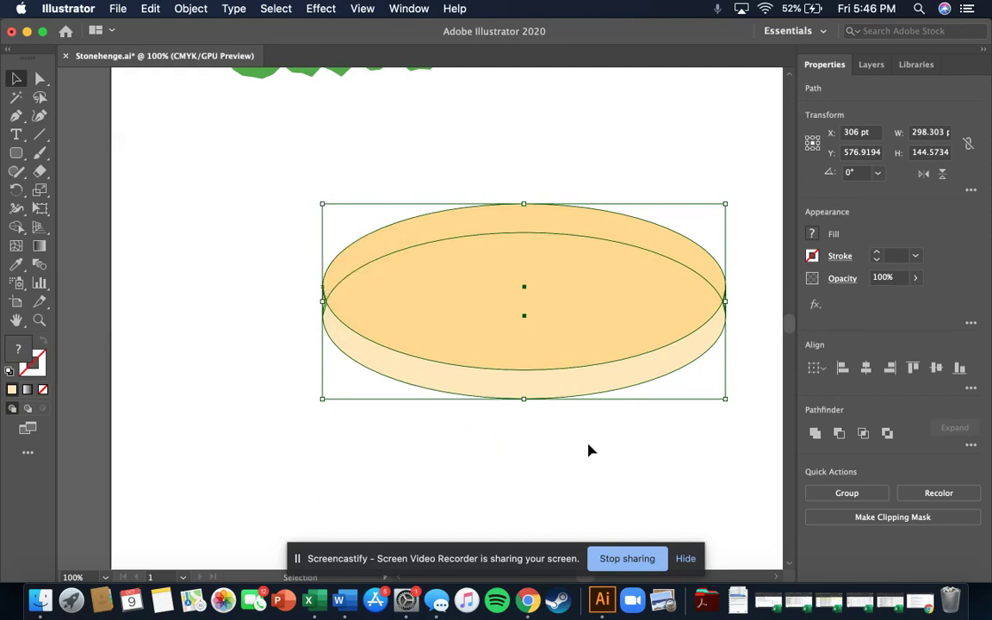
click(635, 473)
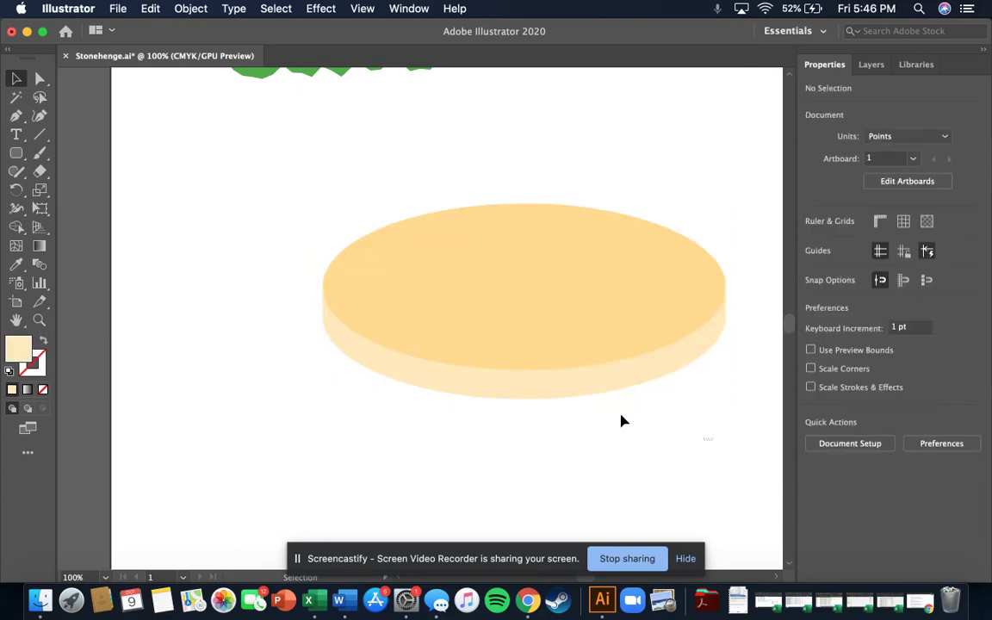
- Make a blend between only the two bun ellipses, leaving the filler triangles out
drag(624, 420, 297, 135)
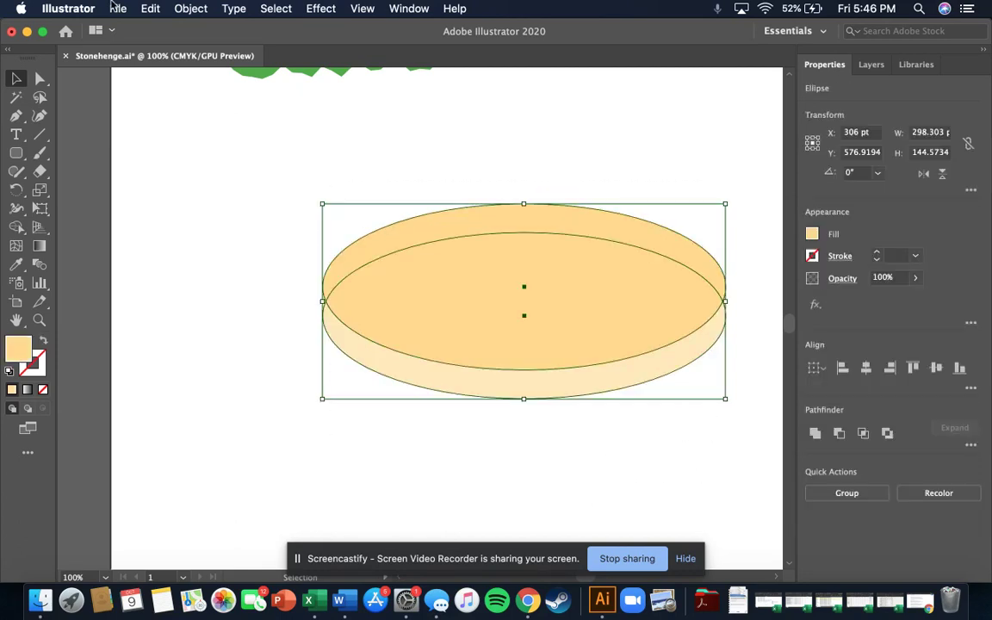
click(188, 7)
mouse_move(255, 400)
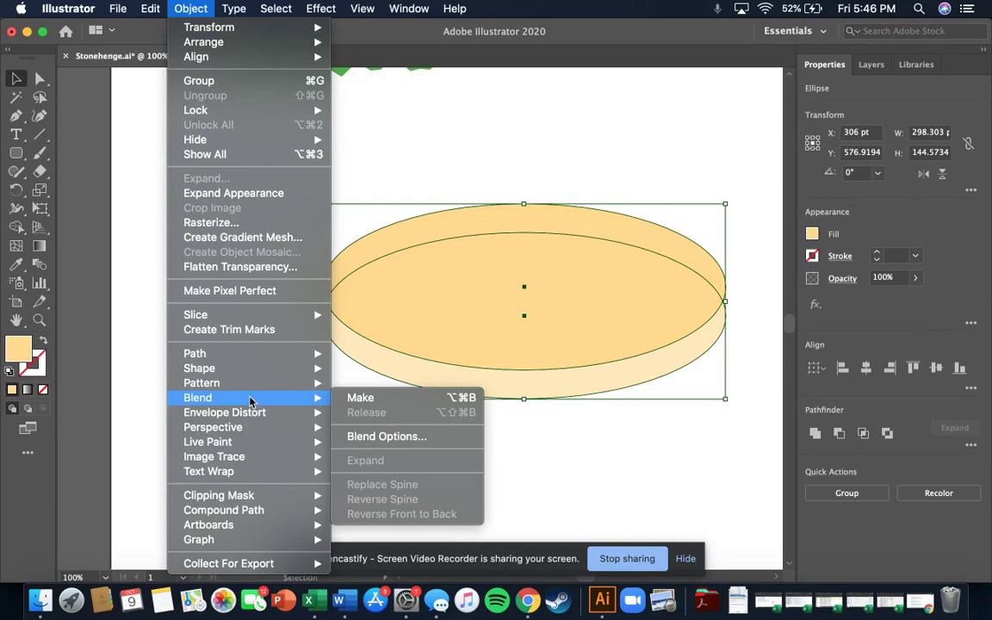
click(359, 398)
click(446, 463)
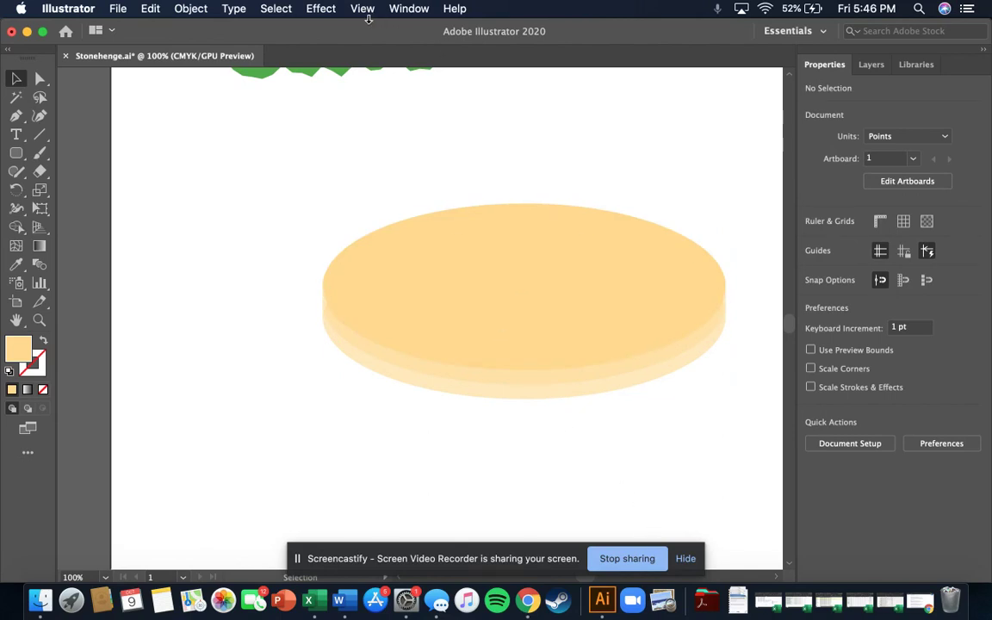
scroll(344, 193, right, 3)
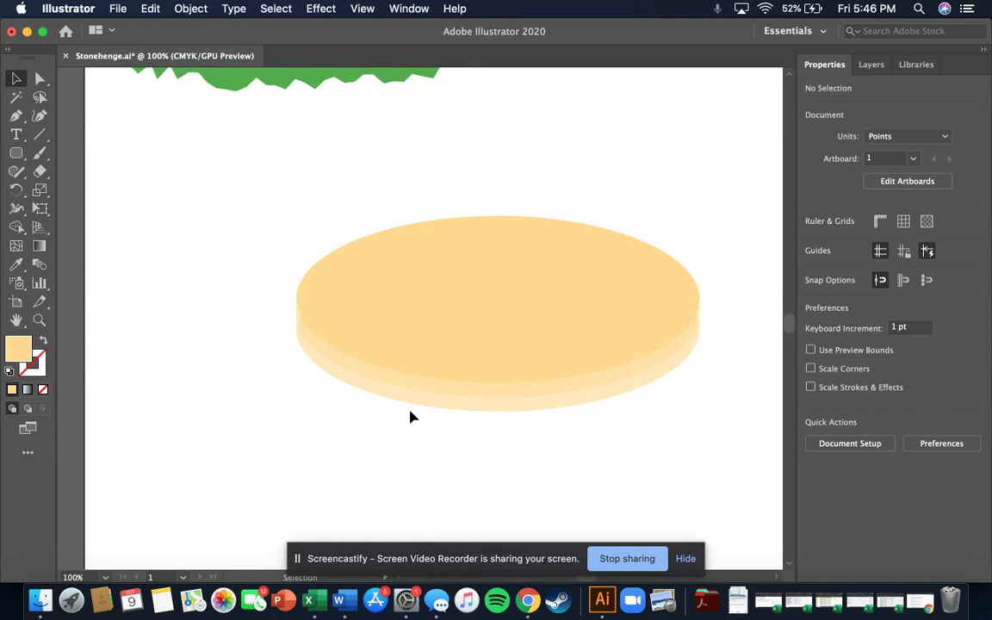
- Show the hidden rectangle, sesame seeds and seed-pattern ellipse in Layer 10, and delete the green rounded rectangle
click(870, 65)
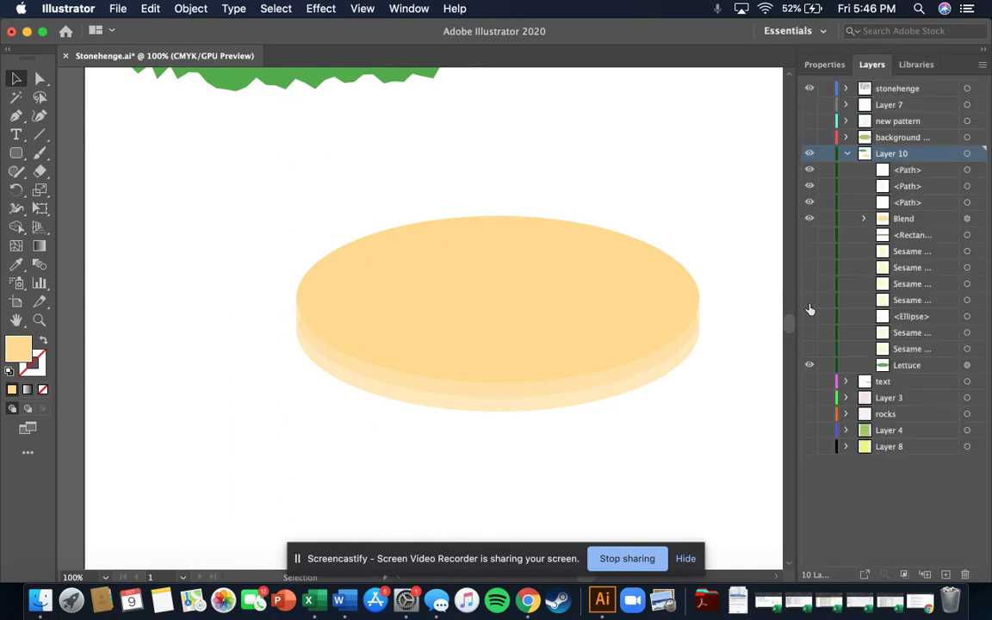
click(809, 235)
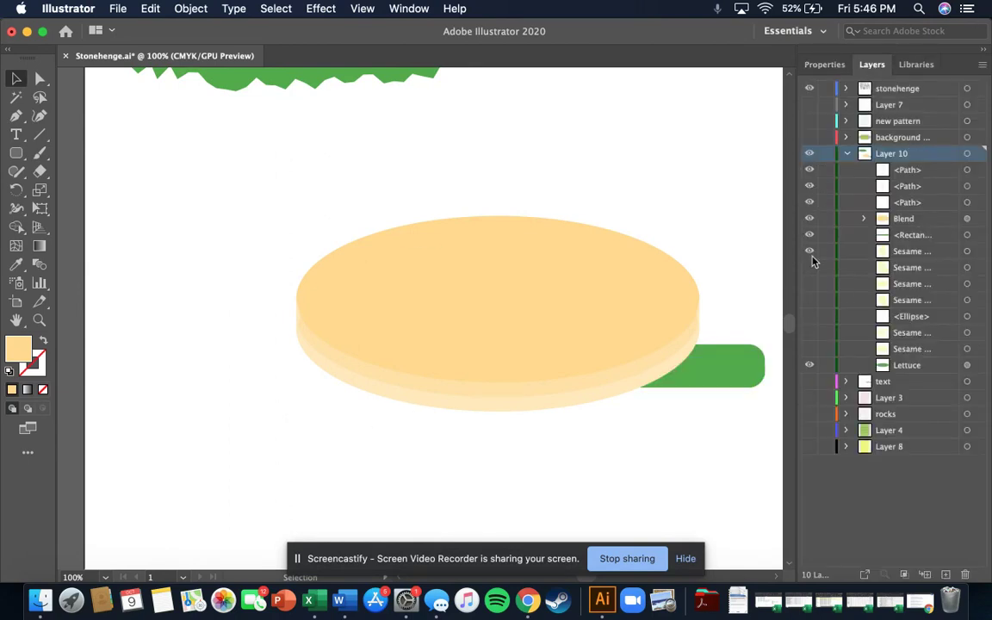
click(809, 269)
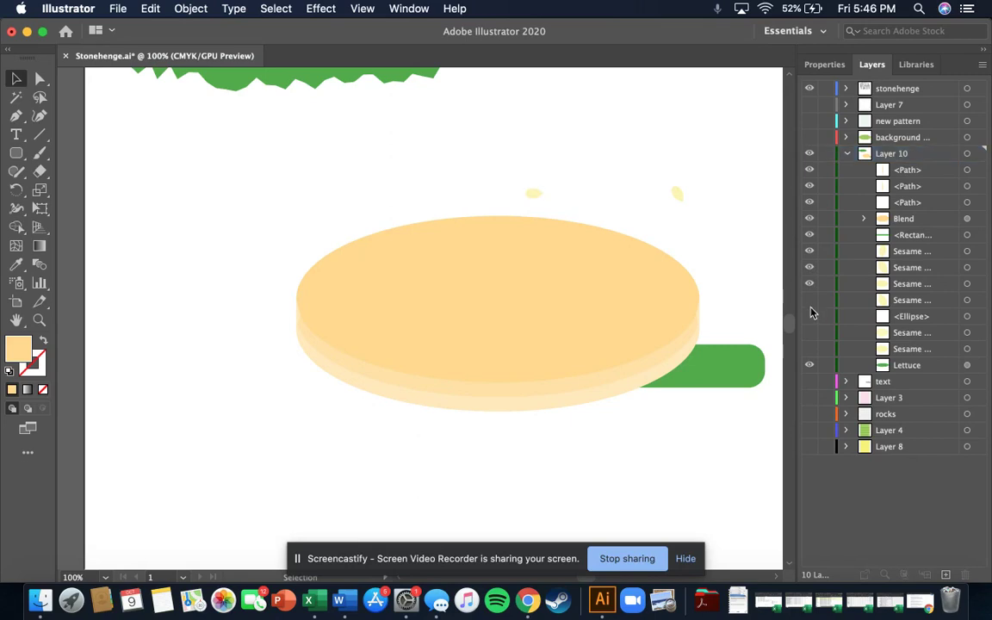
drag(810, 307, 810, 332)
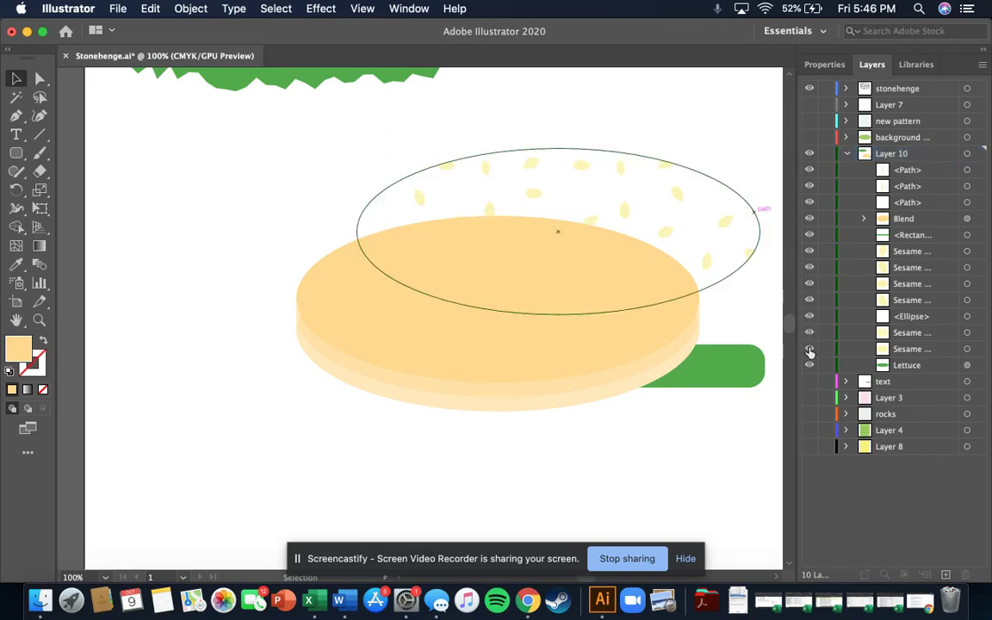
click(726, 385)
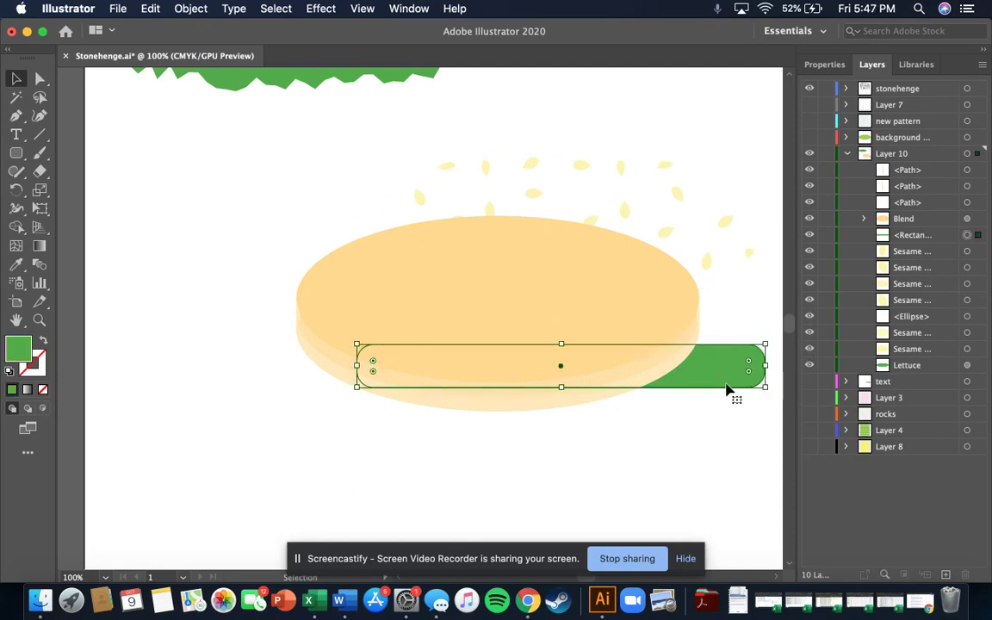
key(Delete)
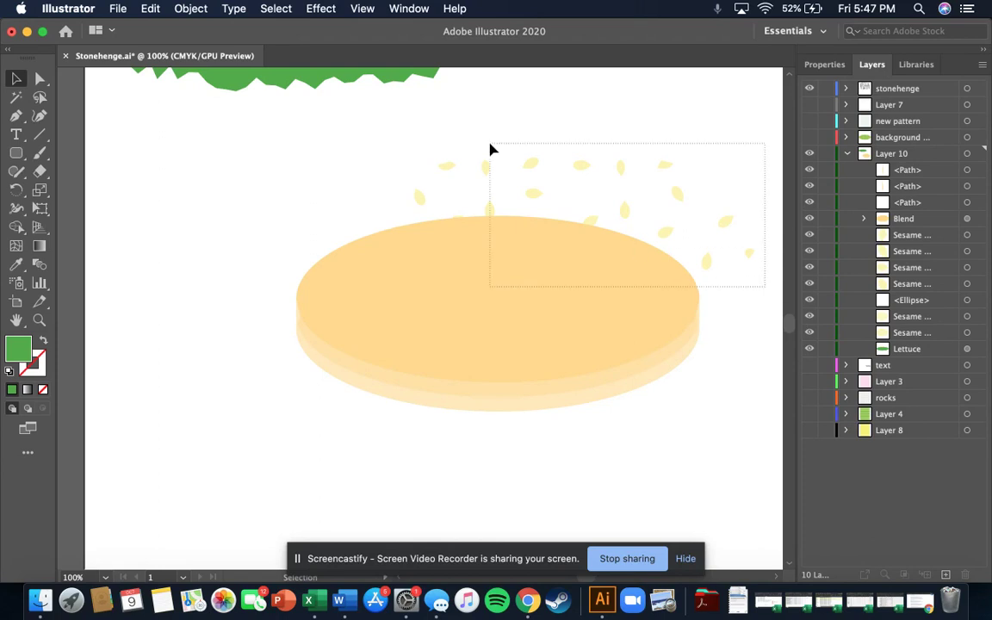
- Align the seed-pattern ellipse with the bun's top face and move the Blend below Lettuce in Layer 10's stacking order
drag(489, 150, 361, 126)
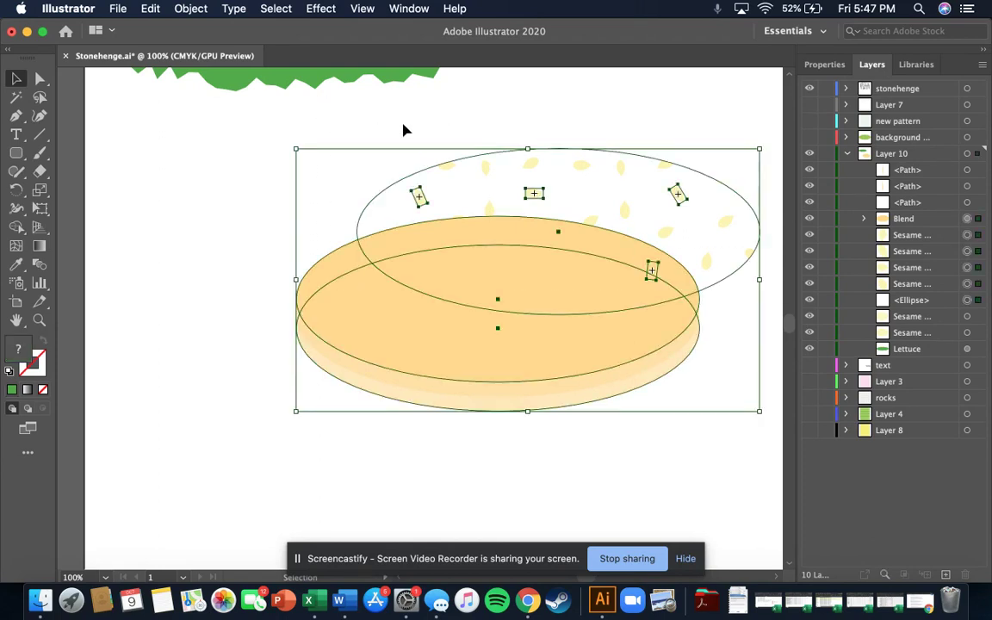
click(744, 453)
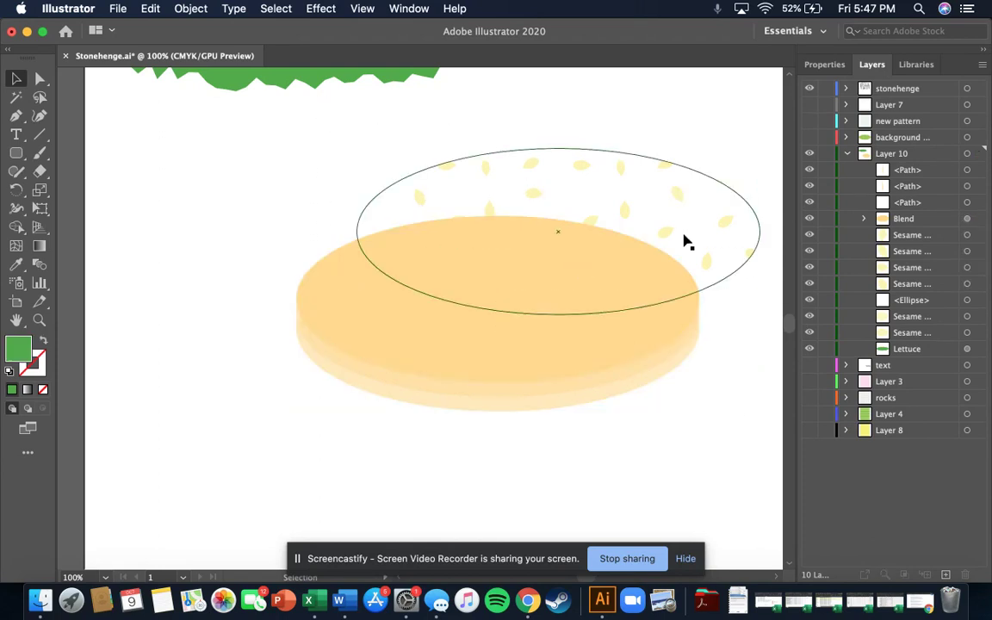
click(686, 242)
drag(686, 226, 637, 294)
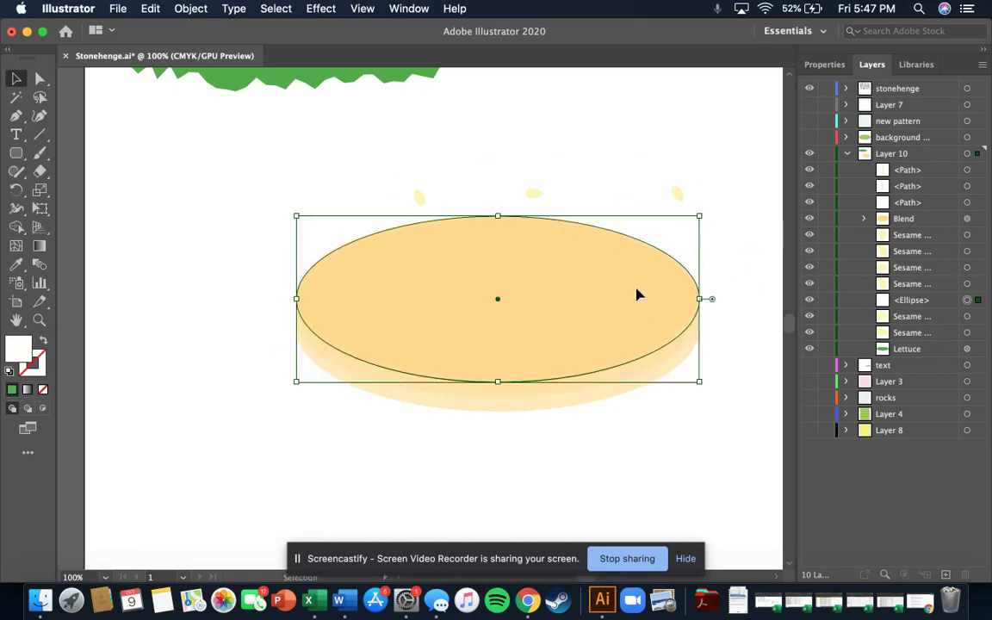
click(700, 454)
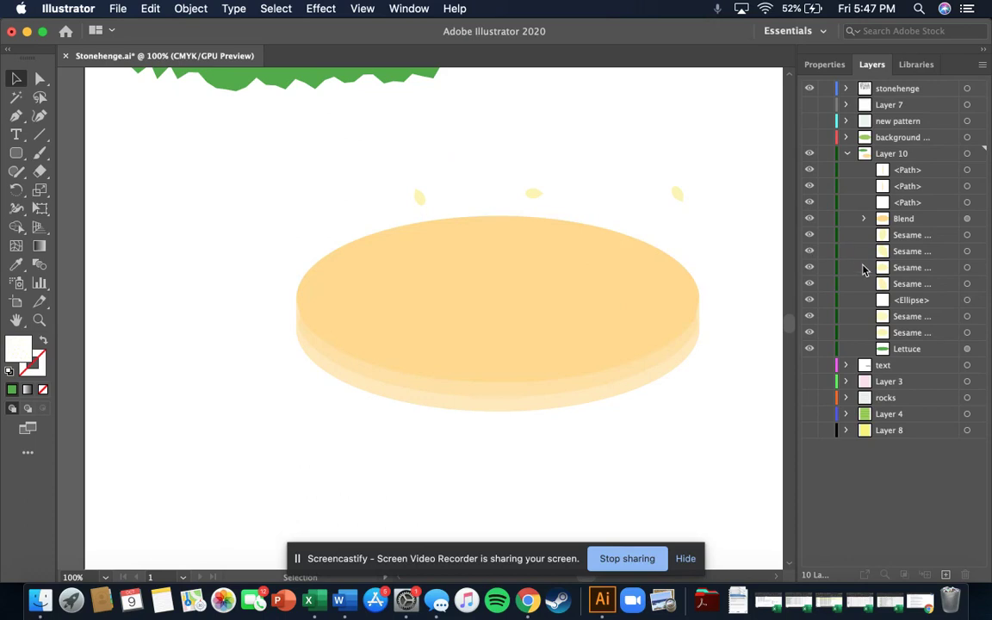
click(904, 220)
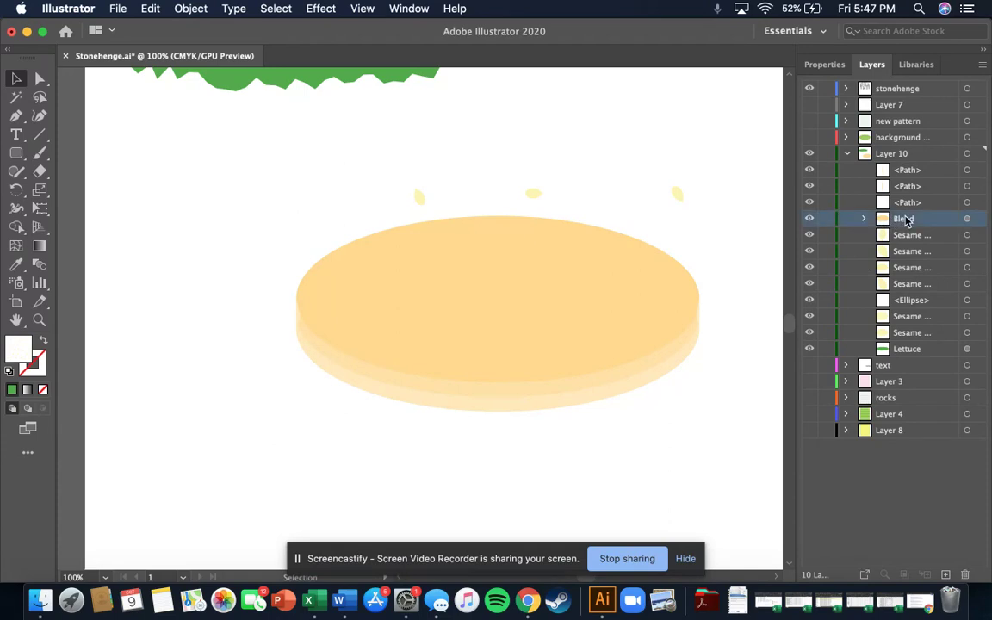
drag(912, 222, 921, 360)
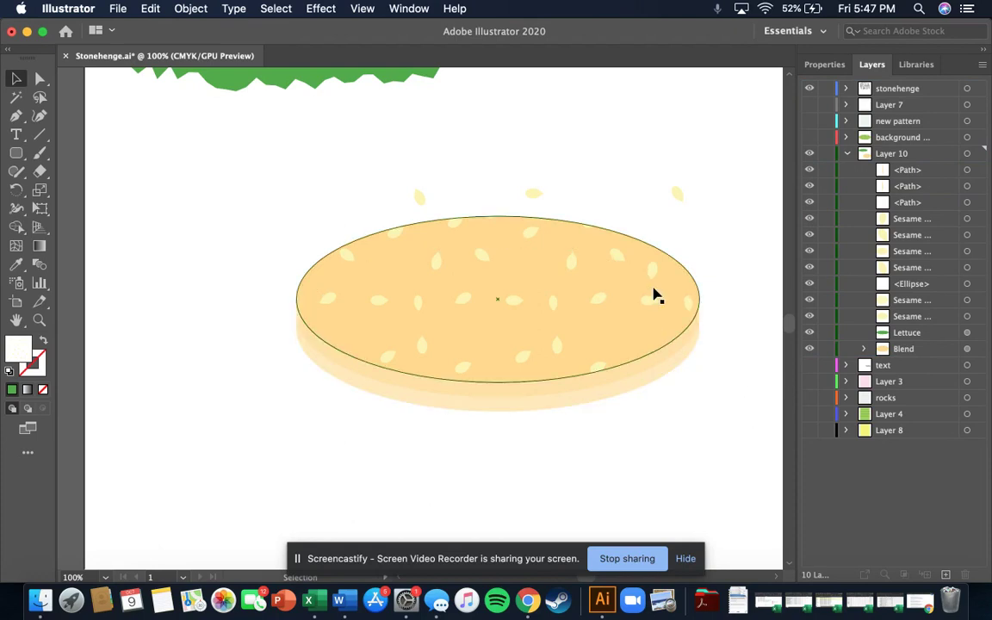
- Place the three loose sesame seeds above the bun into the empty spots on the lower part of its top face
drag(531, 198, 489, 345)
drag(419, 197, 363, 339)
drag(677, 193, 629, 328)
click(667, 469)
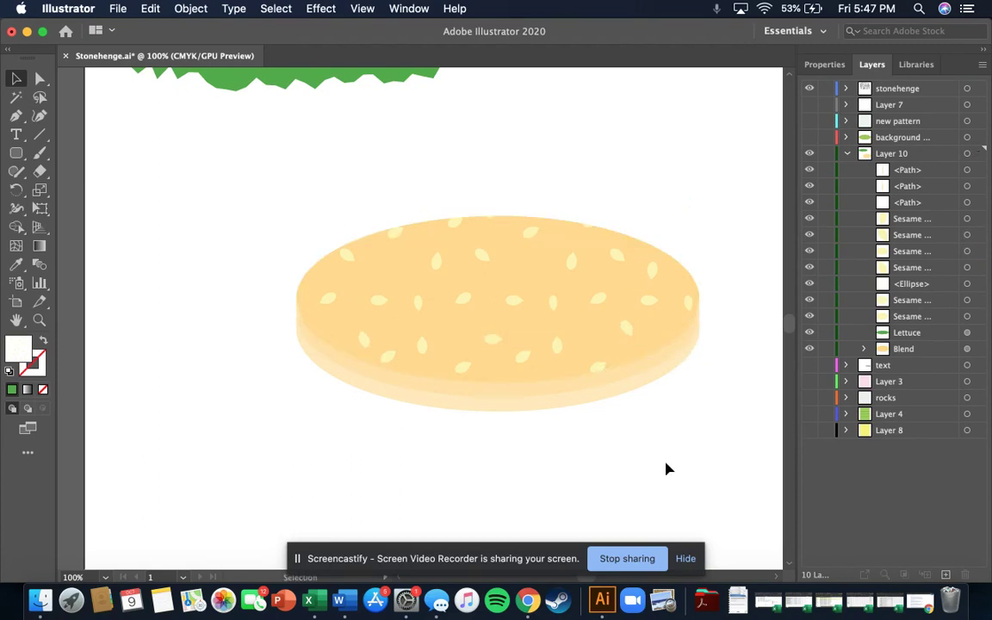
- Move the lettuce onto the bun, centred horizontally, and place it behind the Blend in Layer 10's stacking order
click(286, 81)
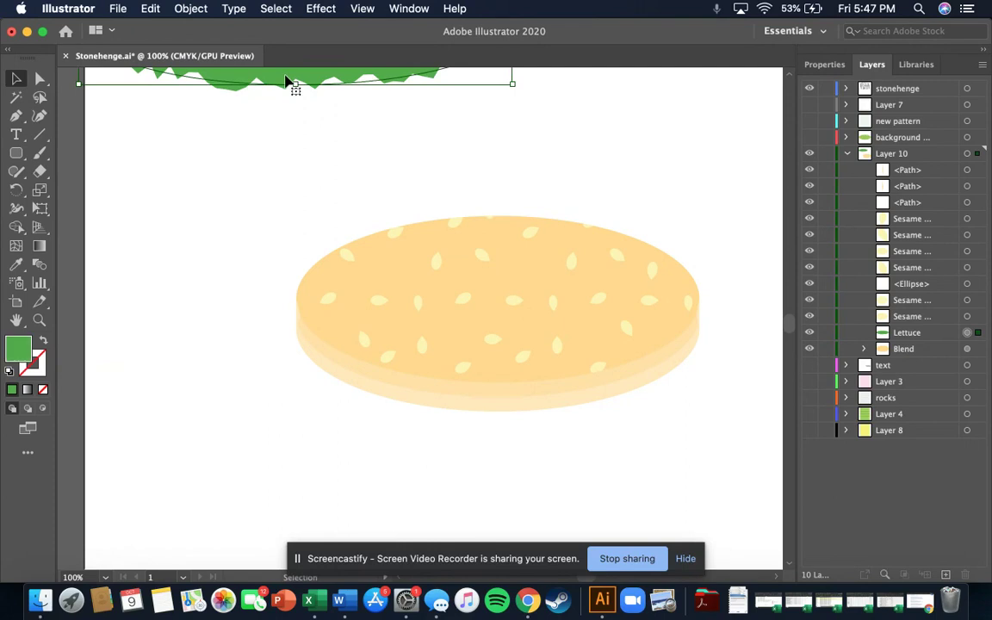
drag(289, 97, 488, 405)
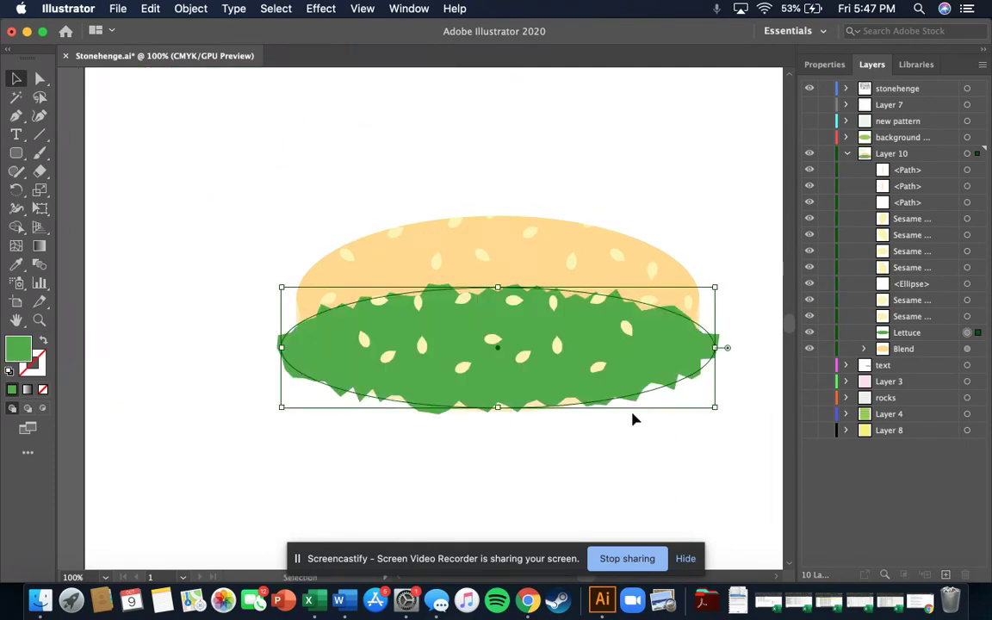
click(878, 334)
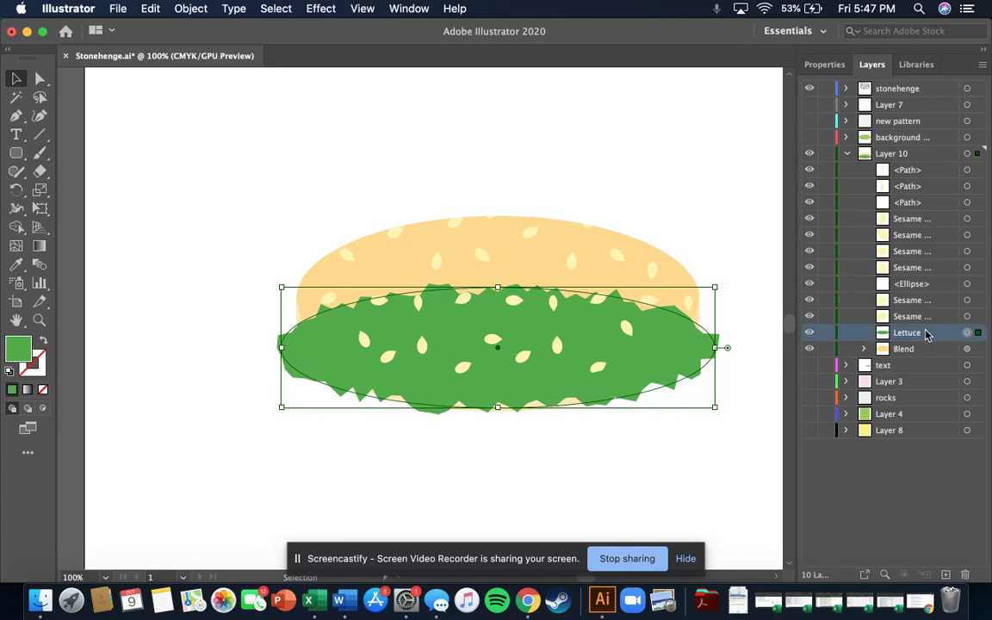
drag(925, 356, 925, 355)
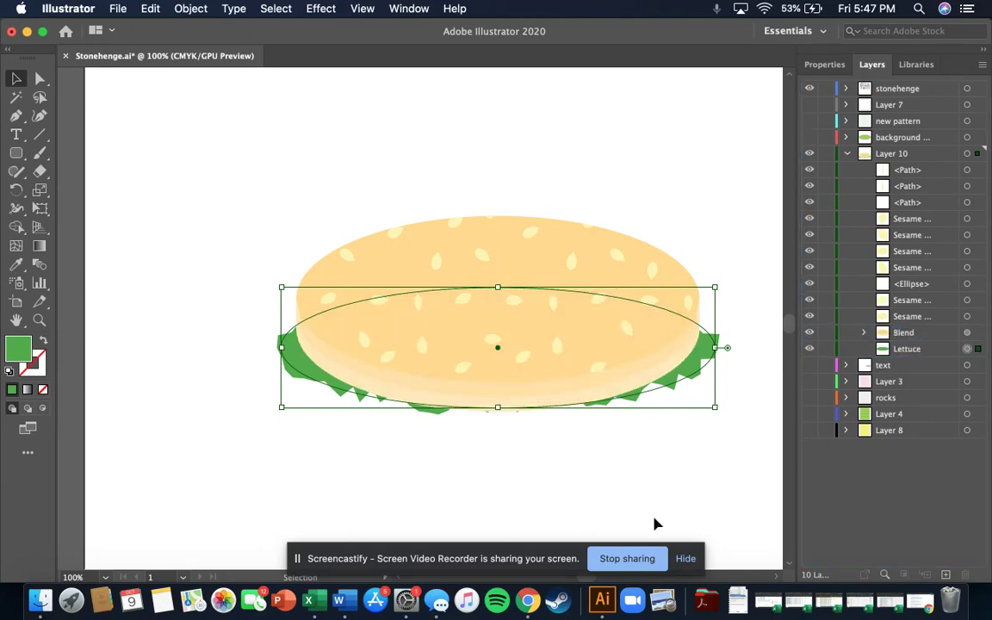
click(644, 524)
- Isolate the lettuce and shift it slightly down so its ragged edge shows below the bun, then exit isolation mode
double_click(709, 348)
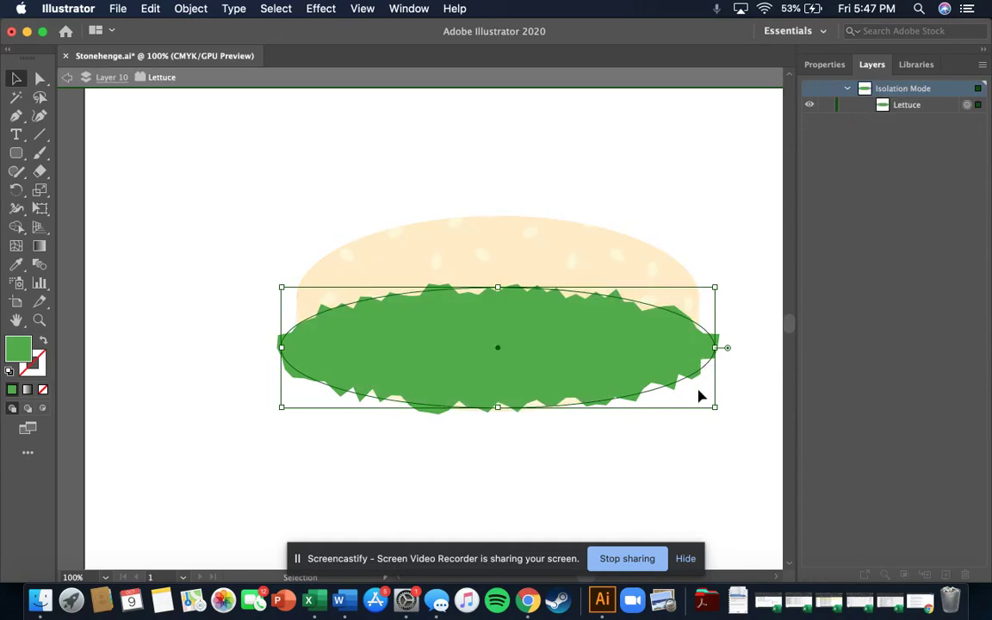
drag(644, 352, 644, 376)
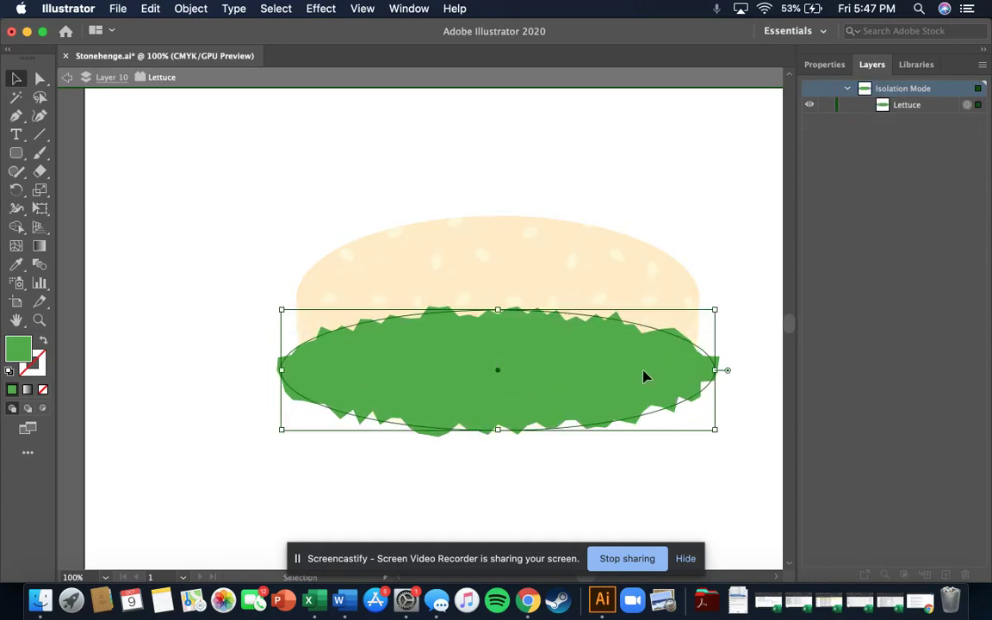
click(696, 481)
double_click(600, 161)
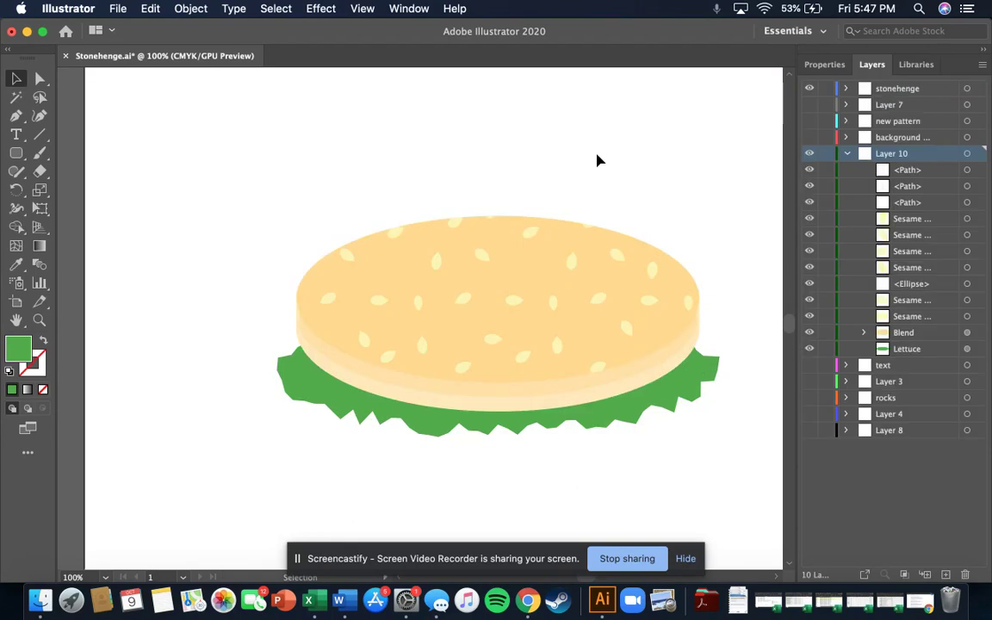
key(super)
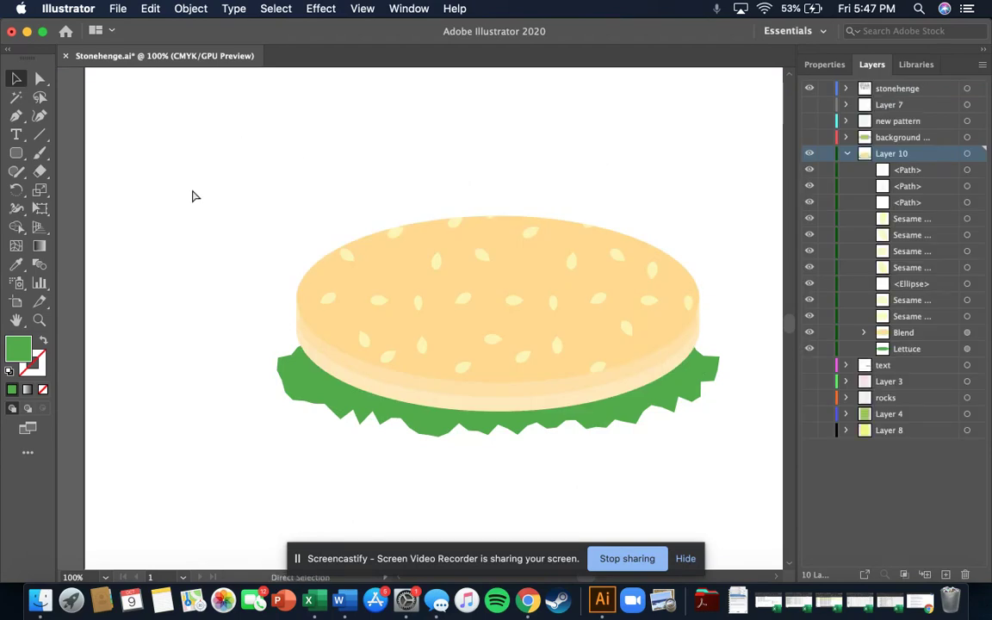
key(super+minus)
key(super+minus)
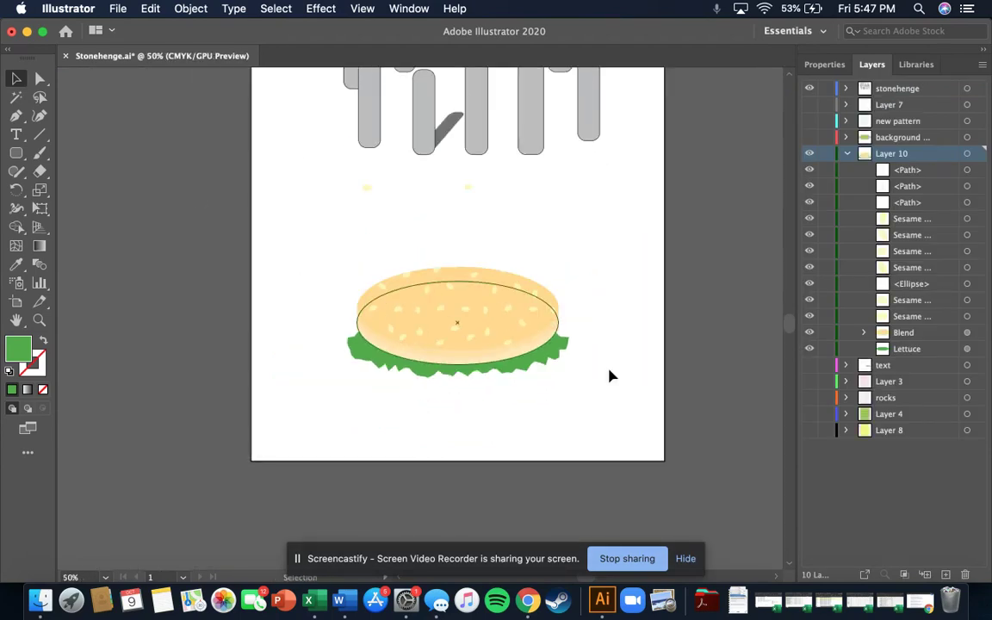